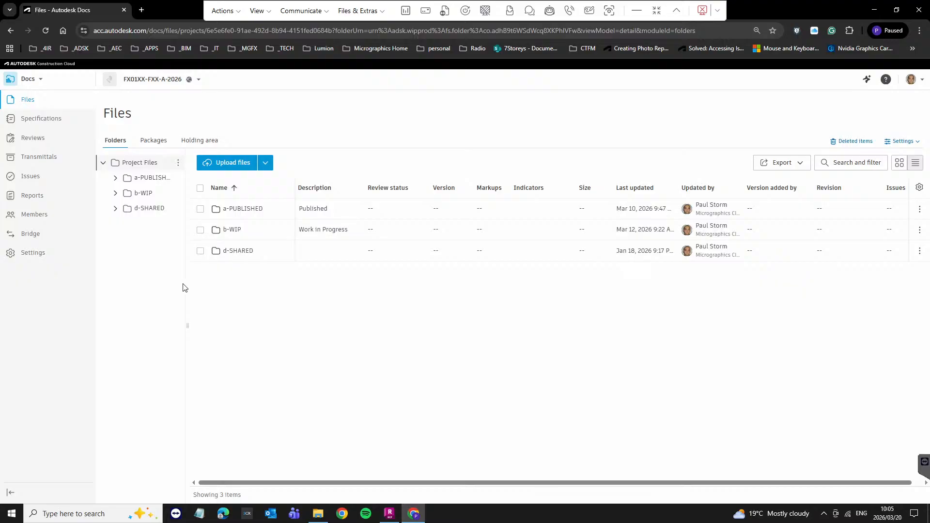
# Widen the Docs folder panel and expand b-WIP to list its subfolders
pyautogui.moveTo(186, 289); pyautogui.dragTo(225, 287)
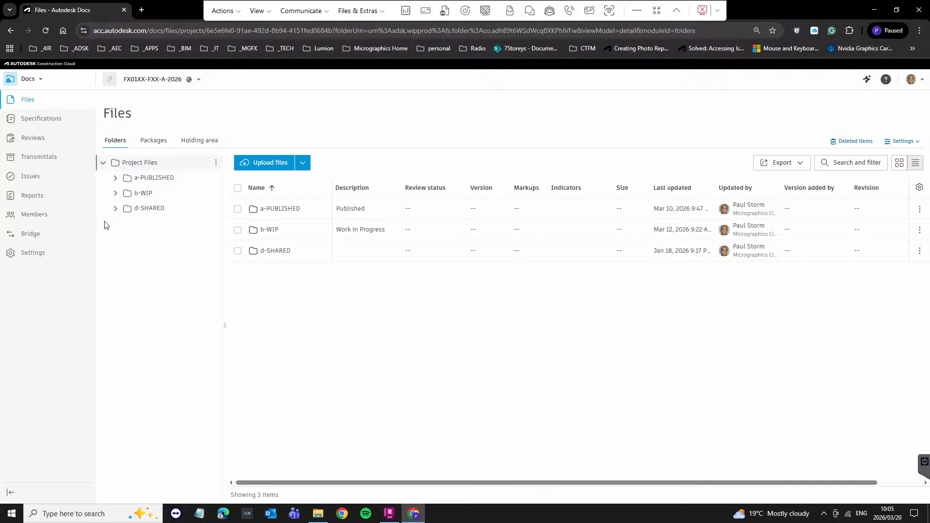
pyautogui.click(116, 193)
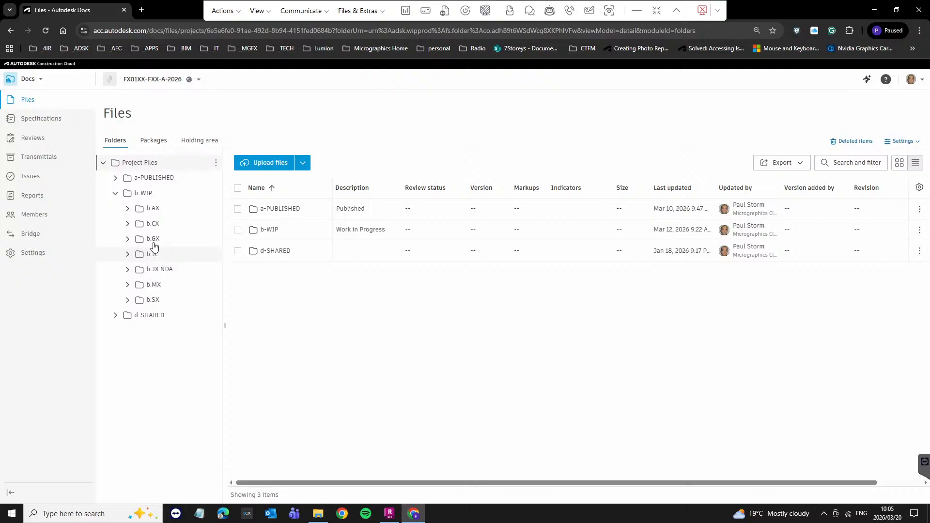
pyautogui.click(145, 194)
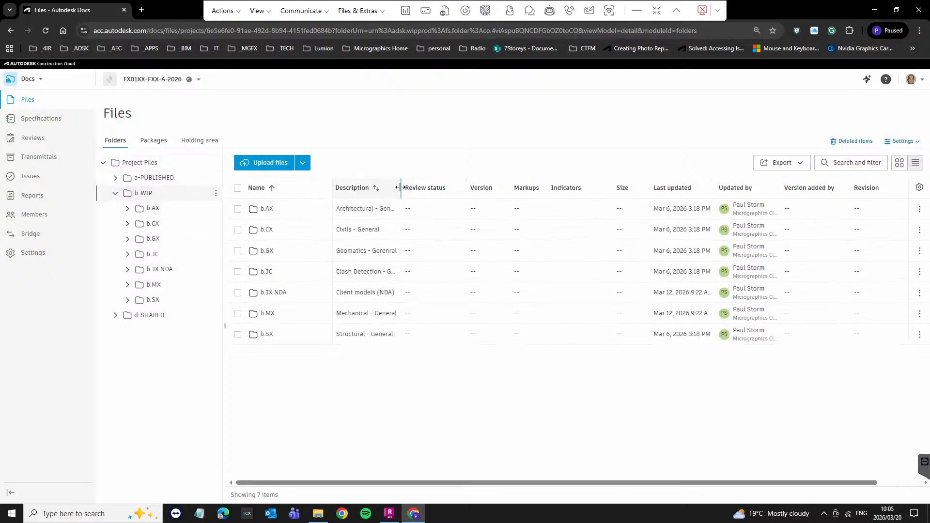
pyautogui.moveTo(401, 187); pyautogui.dragTo(458, 189)
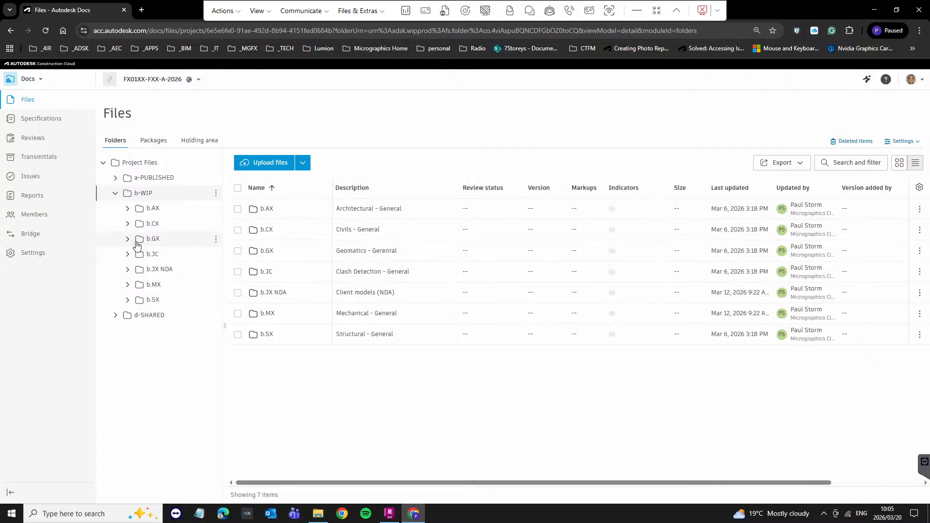
# Expand b.CX > b.CX.FX4.A, then open and expand b.CX.FX4.A.RCP to reveal Bielefeld
pyautogui.click(127, 224)
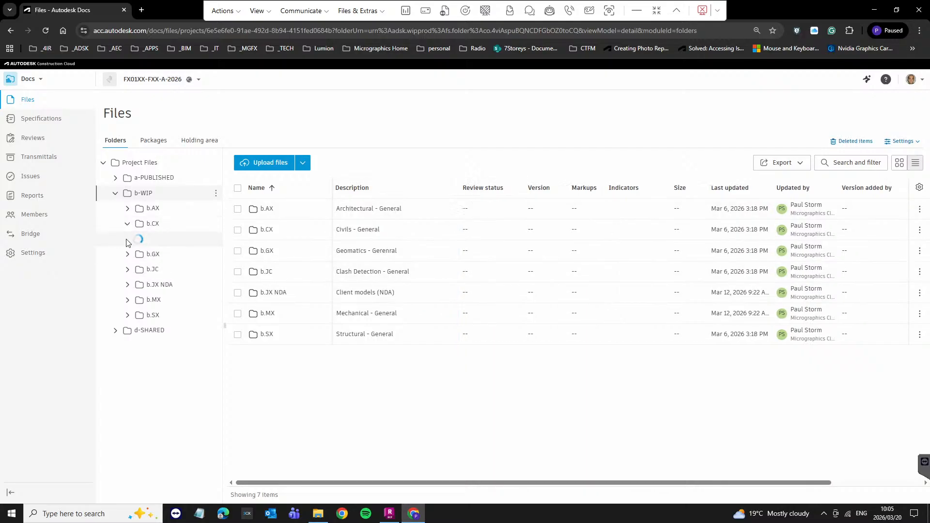
pyautogui.click(140, 272)
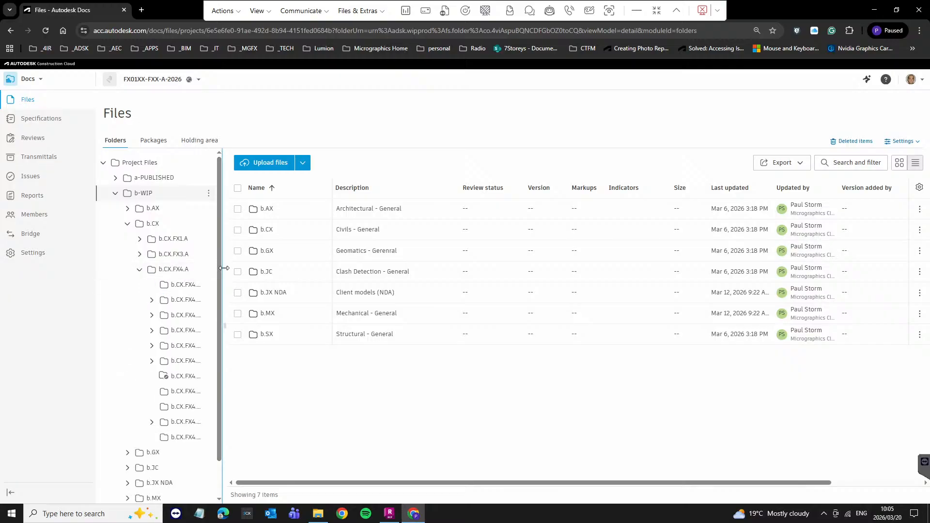
pyautogui.moveTo(225, 267); pyautogui.dragTo(351, 270)
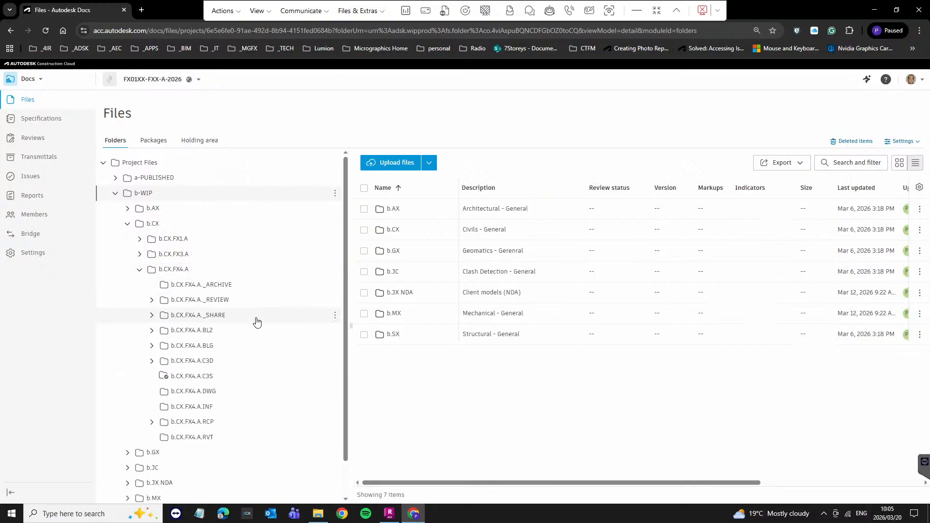
pyautogui.click(202, 422)
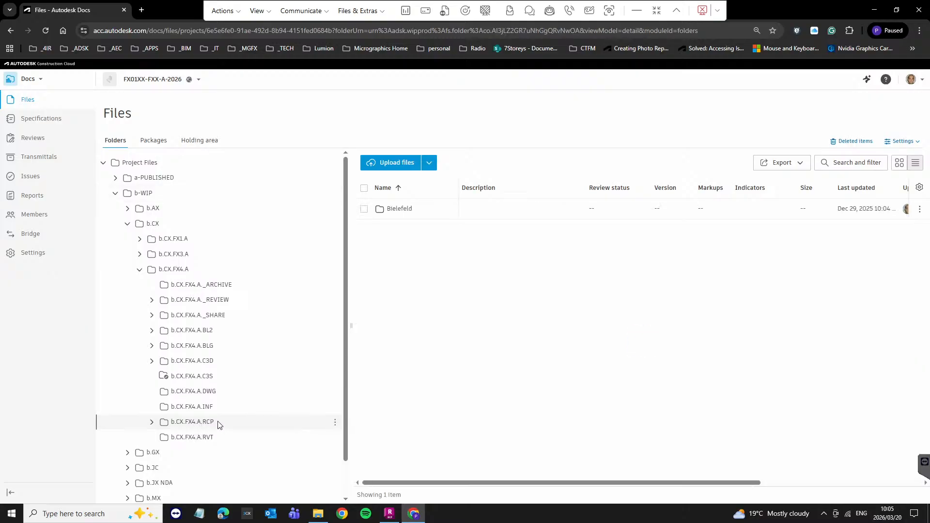
pyautogui.scroll(-1, 210, 354)
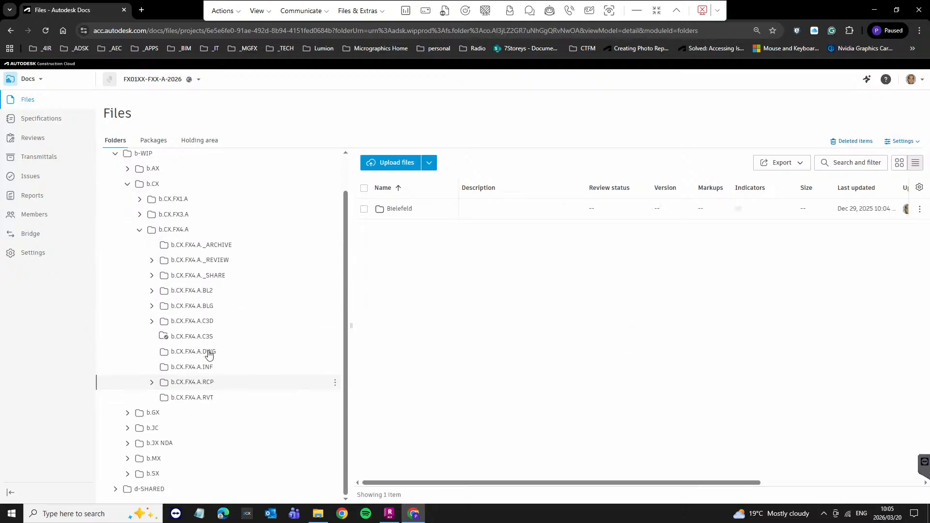
pyautogui.click(152, 382)
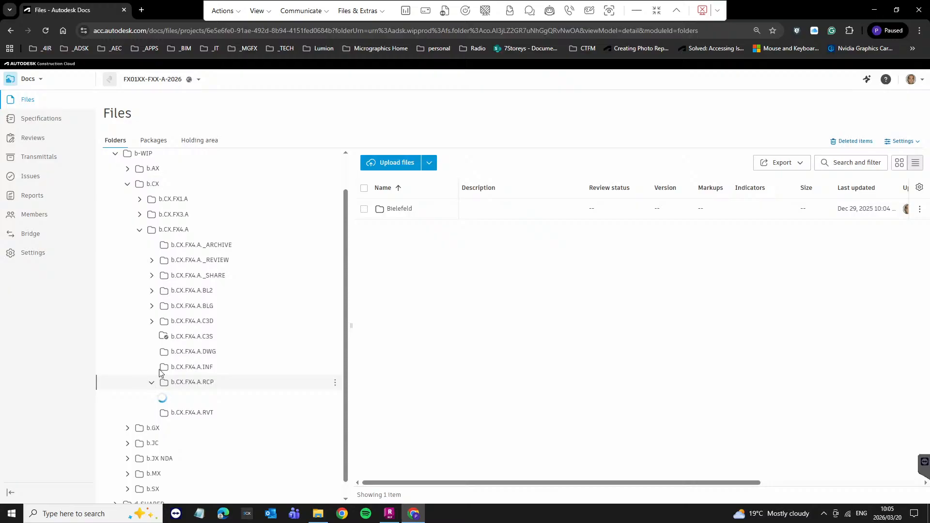
pyautogui.scroll(-1, 193, 339)
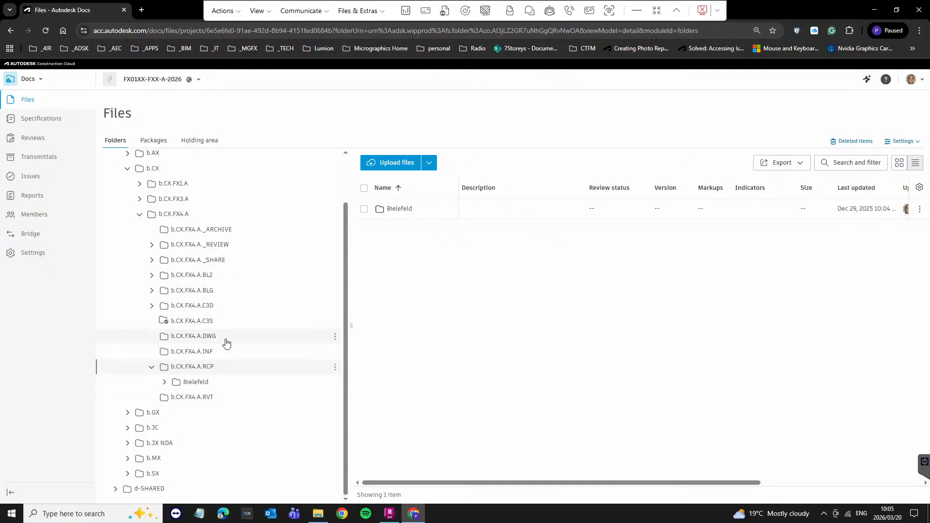
# Open the Bielefeld folder and widen the Name column so Bielefeld.rcp and its support files read fully
pyautogui.click(196, 384)
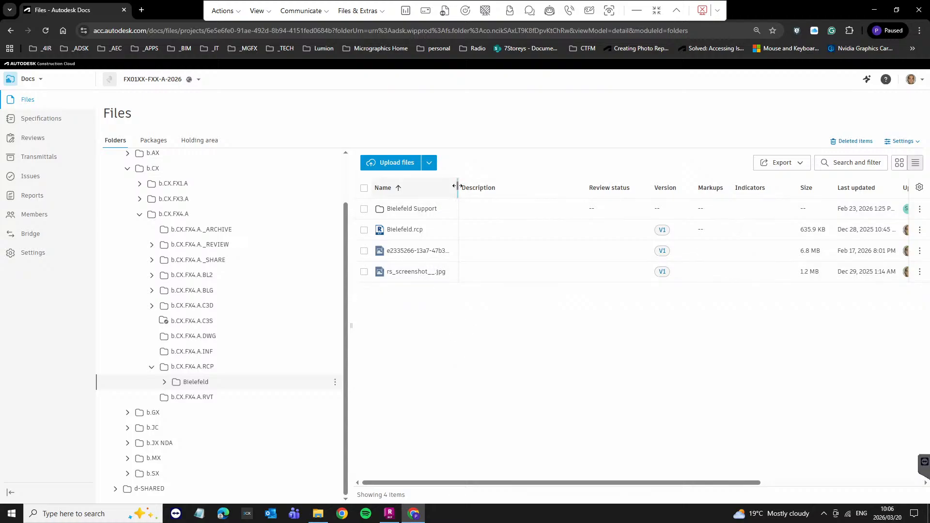
pyautogui.moveTo(457, 186); pyautogui.dragTo(518, 187)
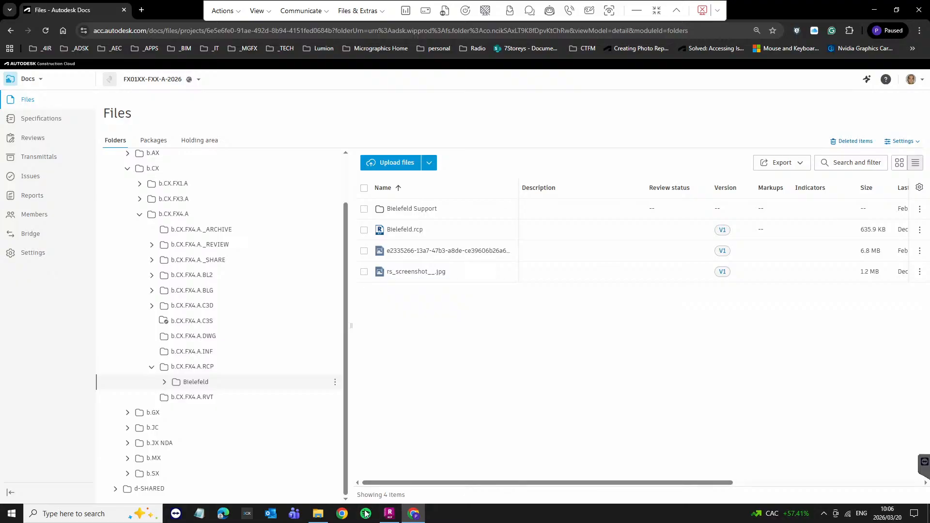
# Open D:\Temp\Webinar Scan, sort by Type, and select all 39 .rcs scan files
pyautogui.click(324, 513)
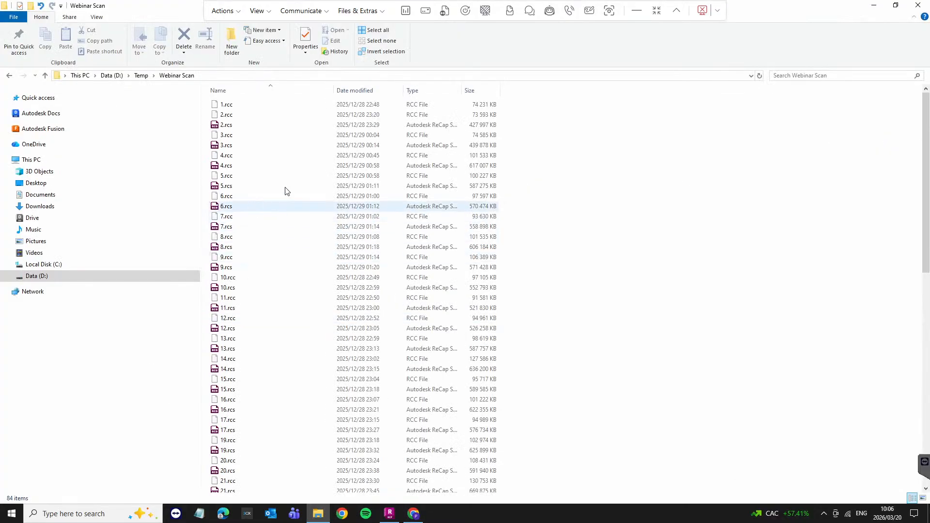
pyautogui.click(141, 76)
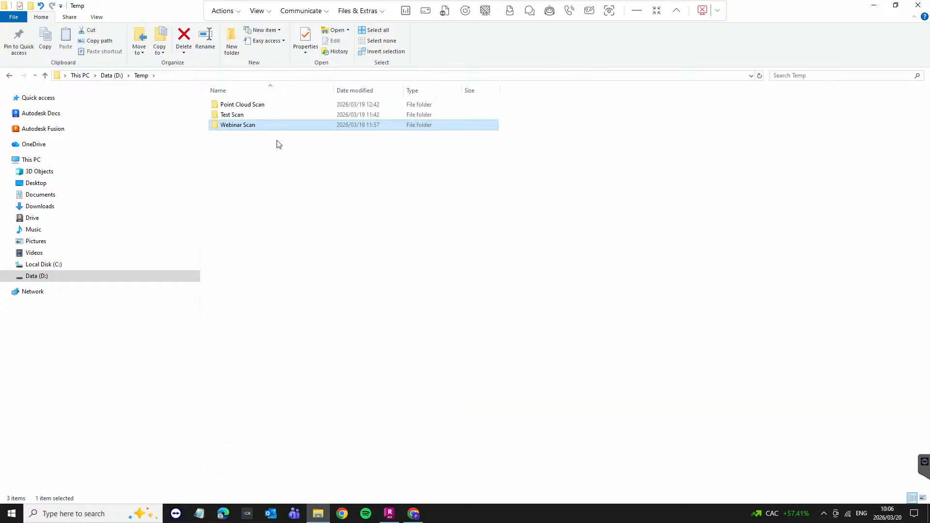
pyautogui.doubleClick(234, 129)
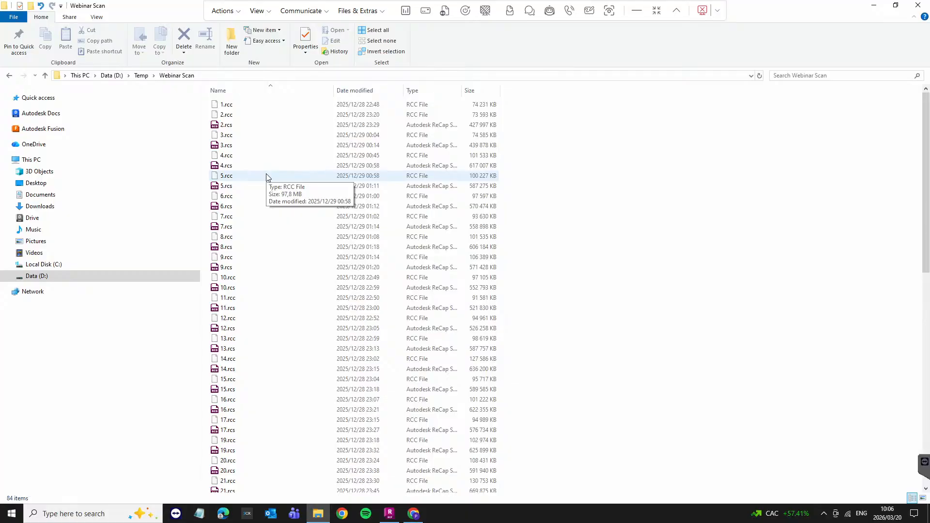
pyautogui.click(428, 91)
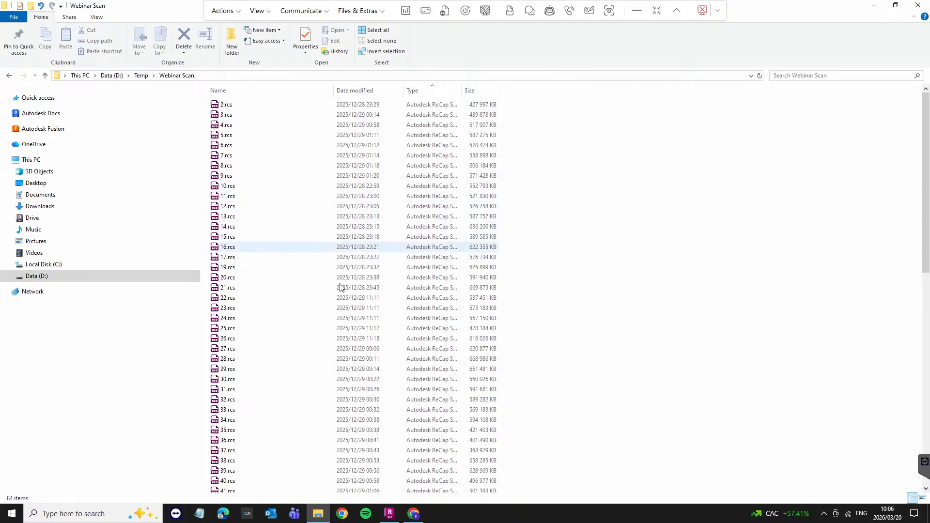
pyautogui.scroll(-6, 272, 228)
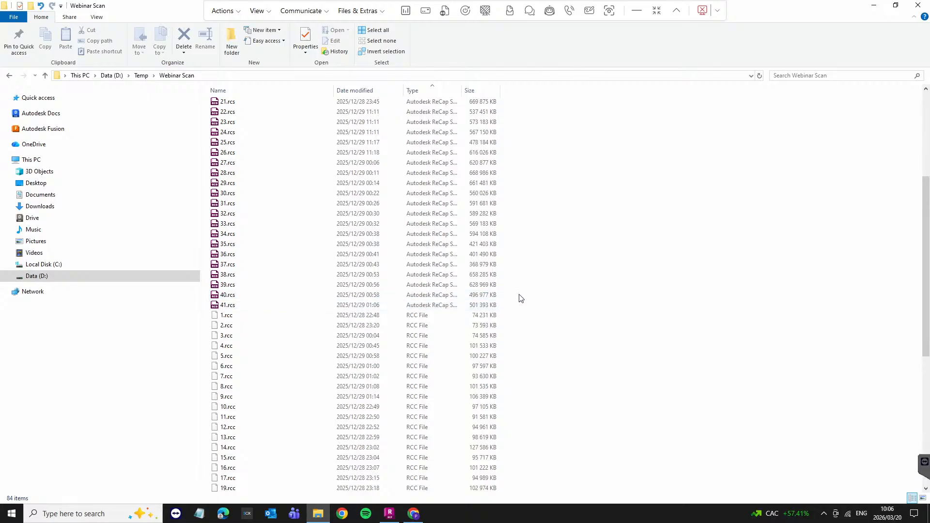
pyautogui.moveTo(504, 307); pyautogui.dragTo(463, 22)
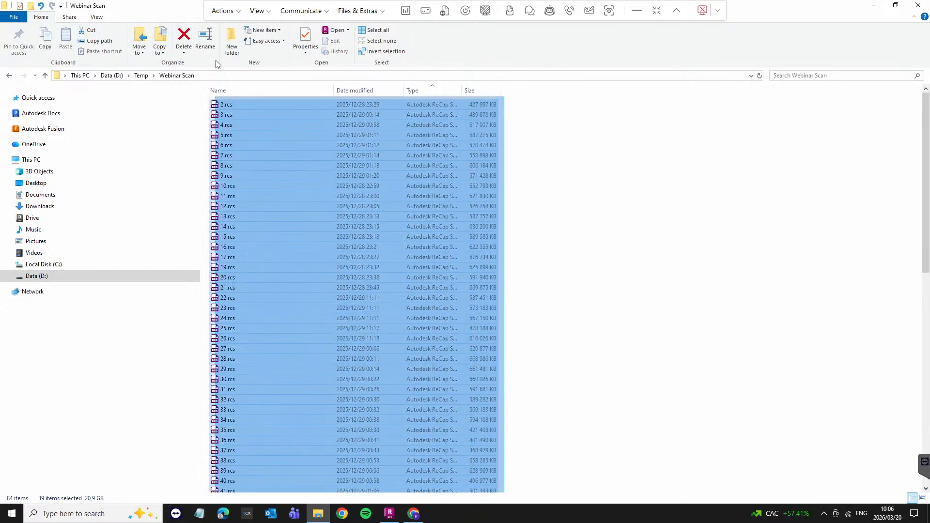
pyautogui.rightClick(298, 139)
pyautogui.click(334, 298)
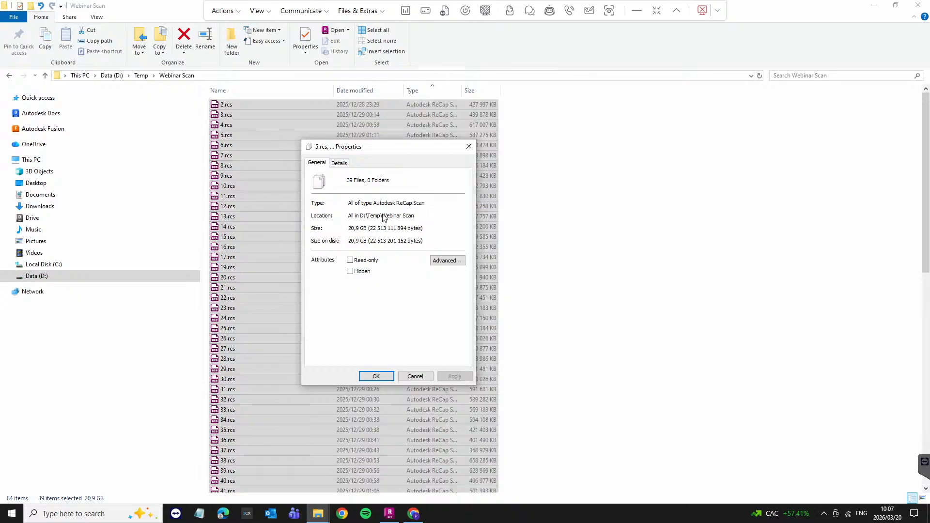
pyautogui.click(467, 147)
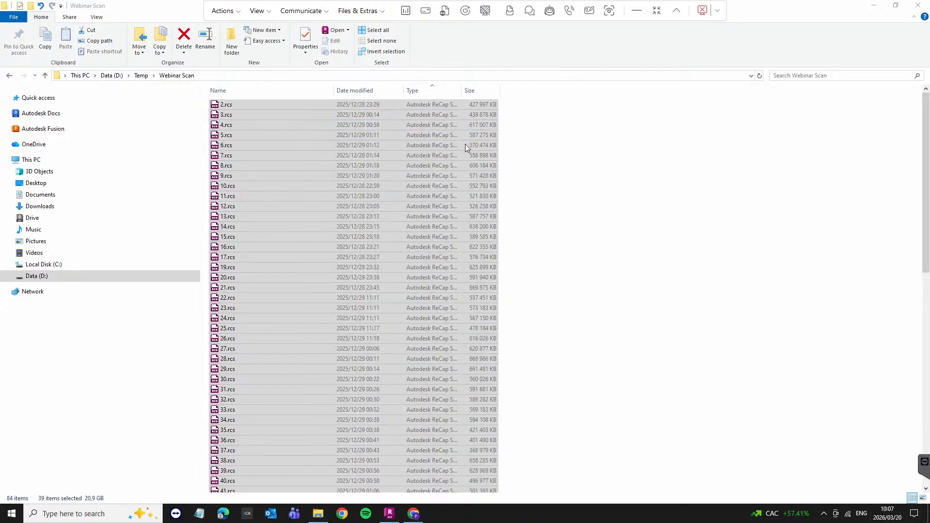
pyautogui.rightClick(38, 160)
pyautogui.click(68, 286)
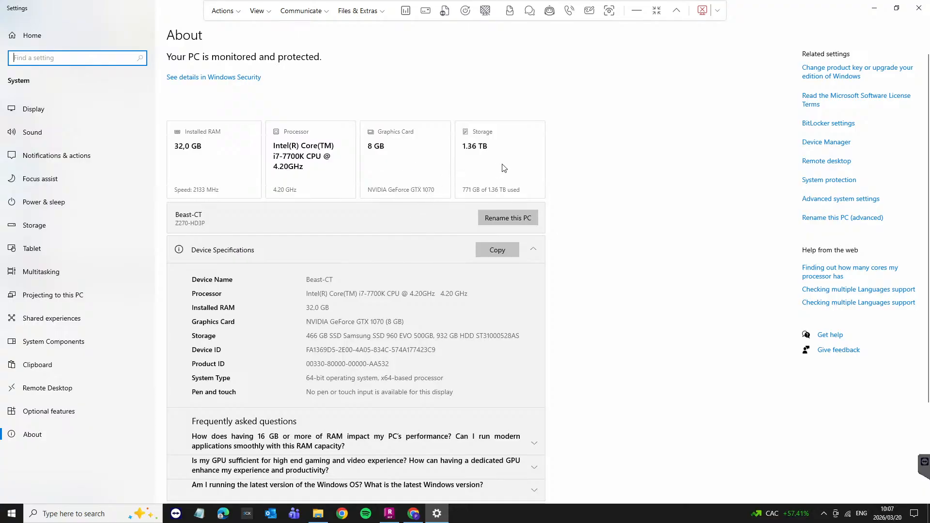
pyautogui.click(919, 13)
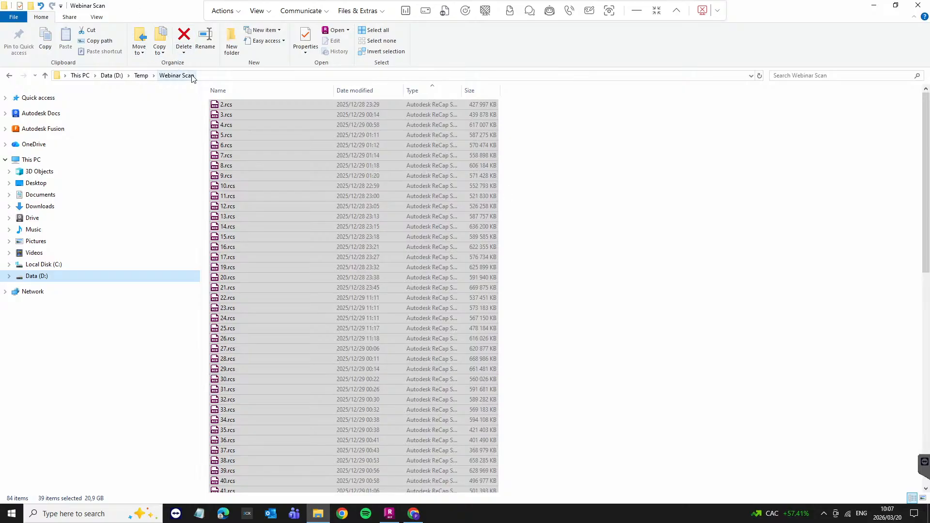
# Copy the D:\Temp\Webinar Scan folder path and switch to the ReCap Pro start screen
pyautogui.click(211, 77)
pyautogui.rightClick(211, 78)
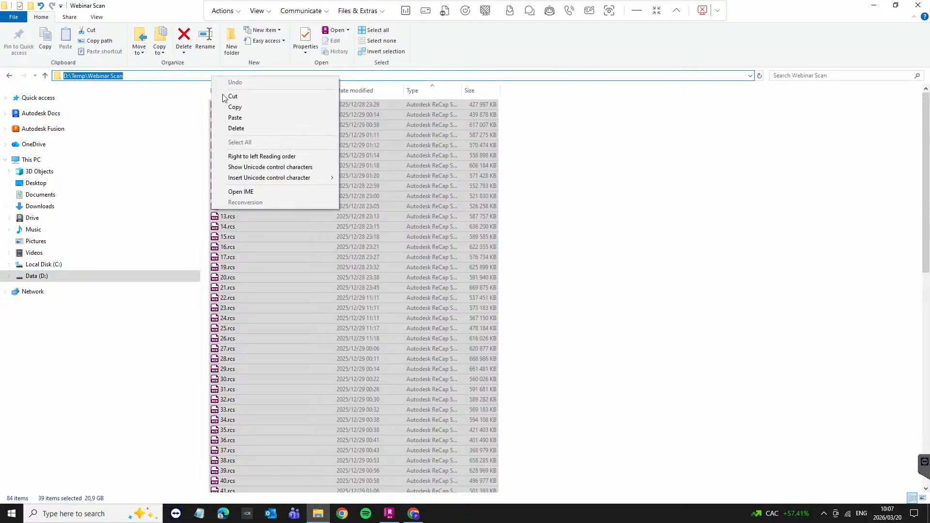
pyautogui.click(234, 107)
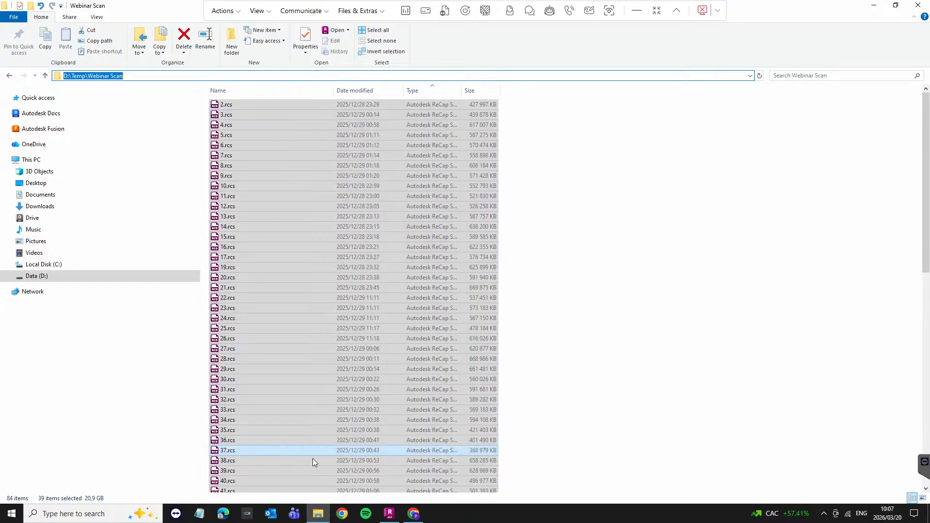
pyautogui.click(391, 515)
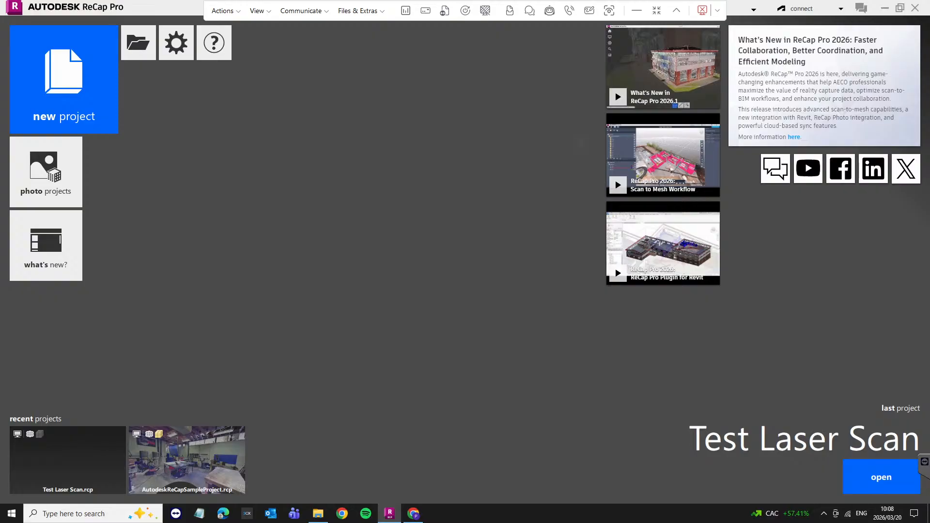
# Maximise the Micrographics page, close the chat panel, and scroll the AEC Collection software list
pyautogui.moveTo(929, 133); pyautogui.dragTo(517, 152)
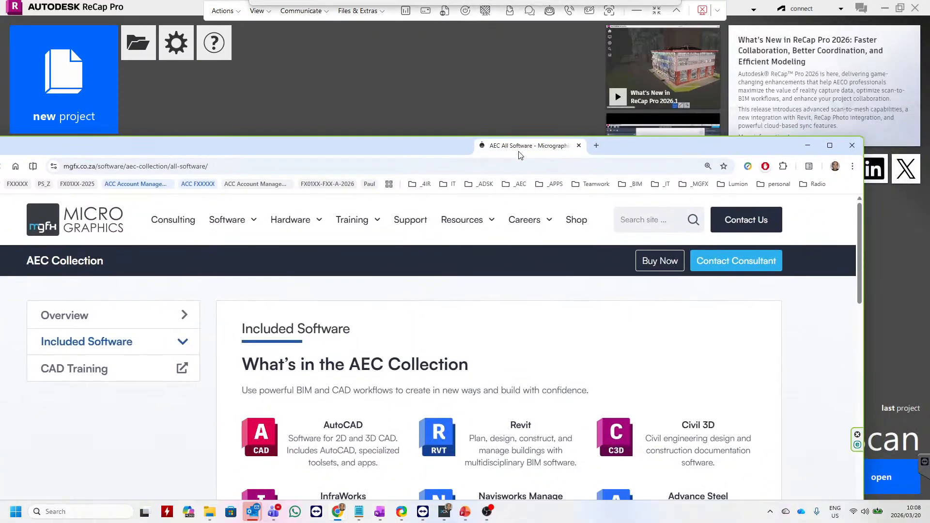
pyautogui.doubleClick(514, 148)
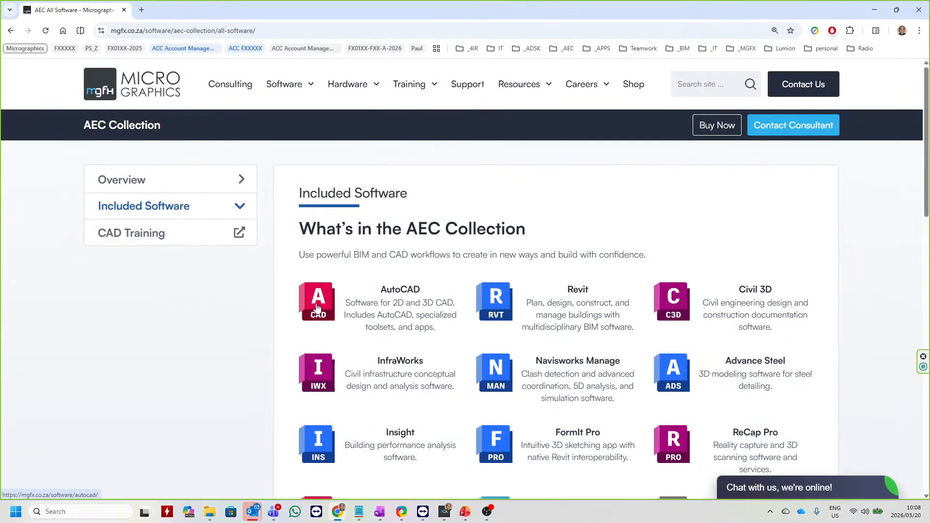
pyautogui.scroll(-3, 330, 306)
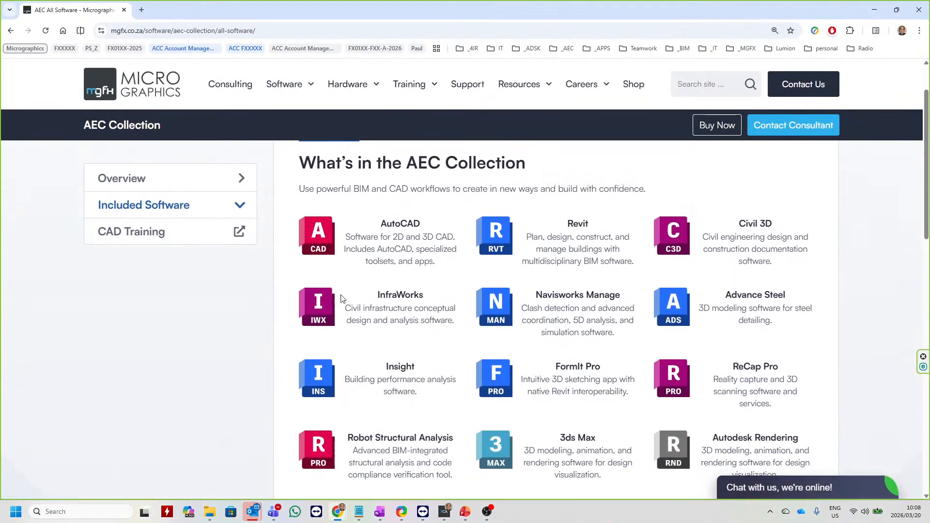
pyautogui.scroll(2, 360, 265)
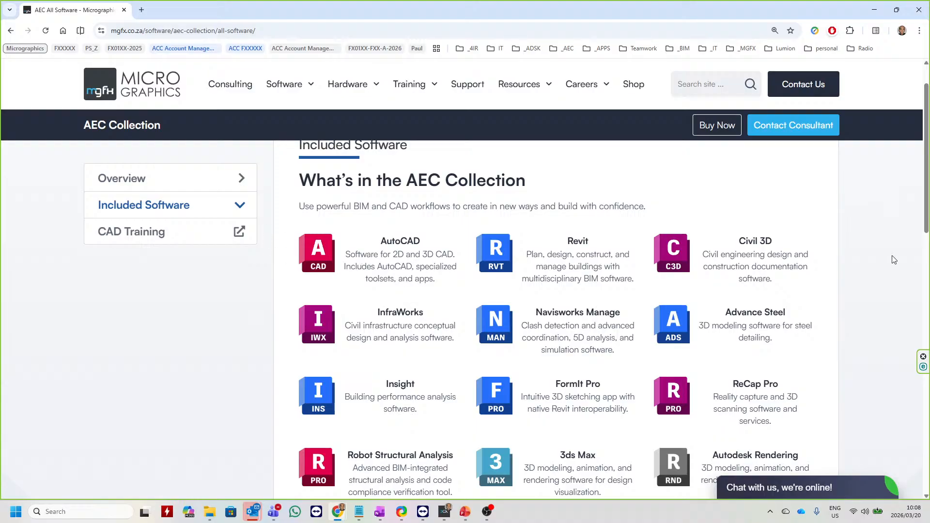
pyautogui.click(688, 208)
pyautogui.scroll(-1, 689, 328)
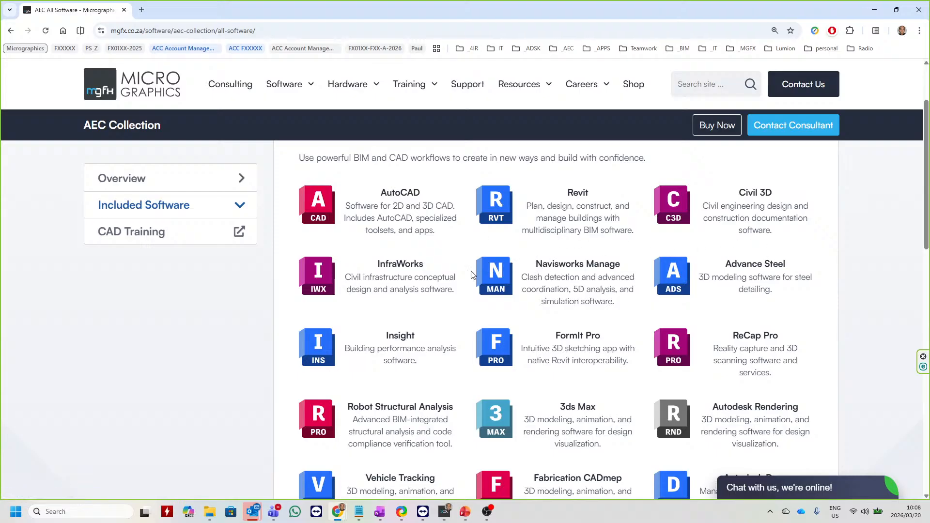
pyautogui.scroll(-2, 472, 274)
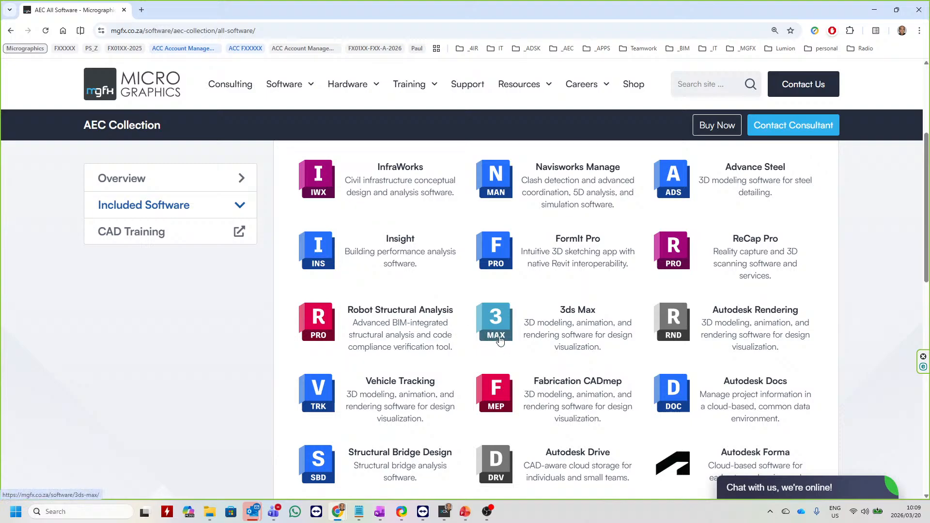
pyautogui.scroll(3, 462, 254)
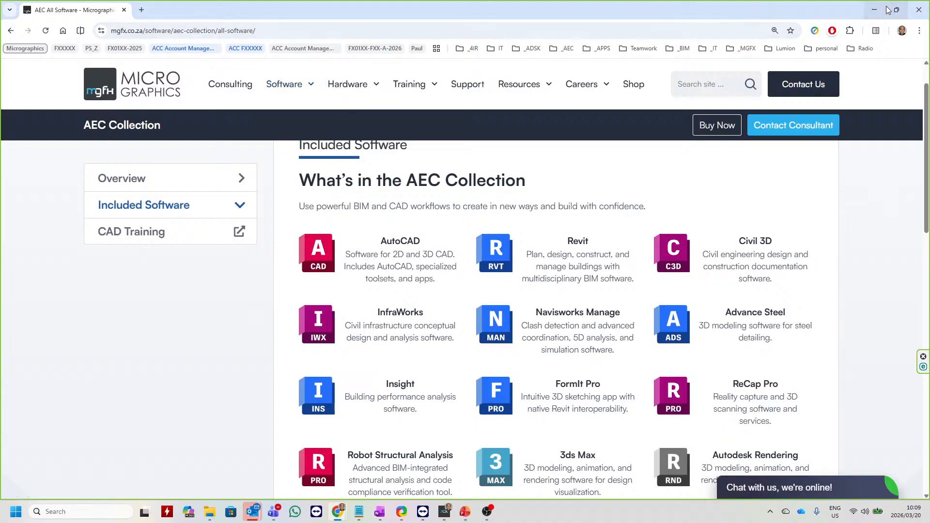
# Review the AEC Collection Included Software list again, then return to the remote ReCap Pro session
pyautogui.hotkey('alt', 'Tab')
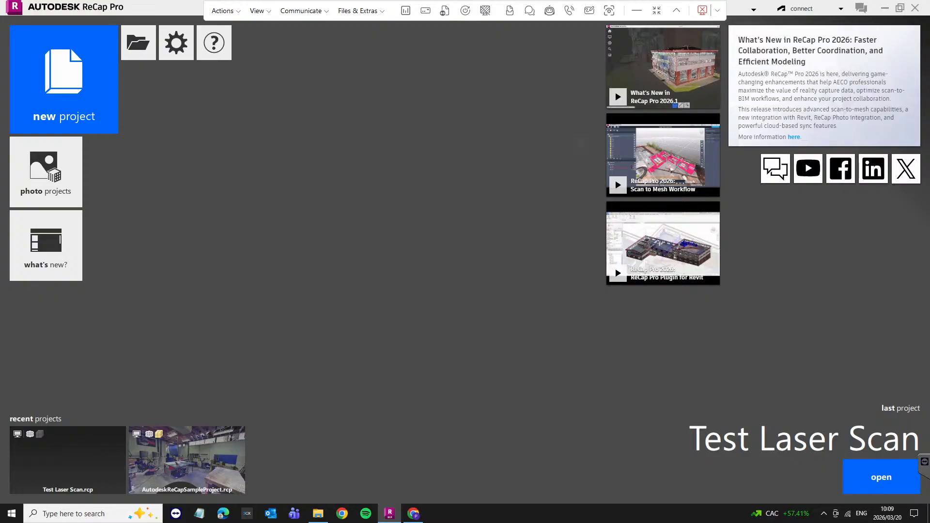
pyautogui.hotkey('alt', 'Tab')
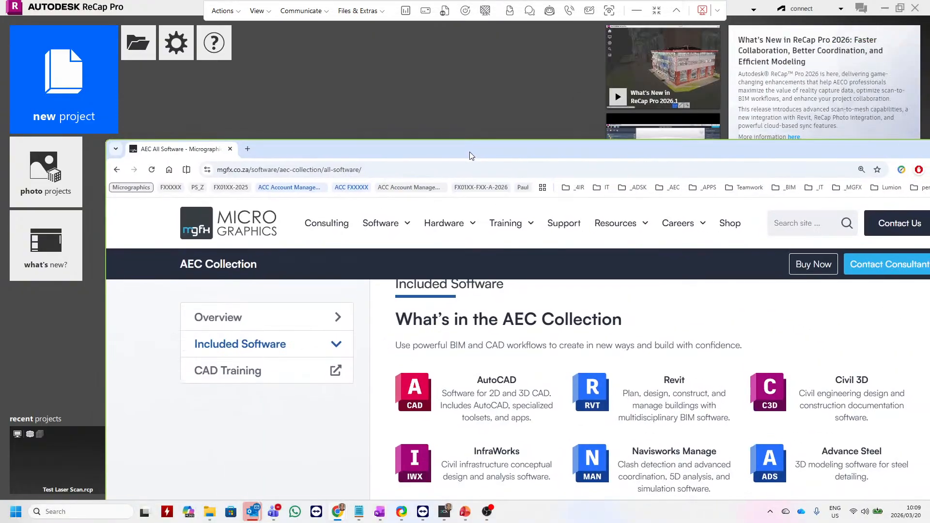
pyautogui.scroll(-7, 409, 305)
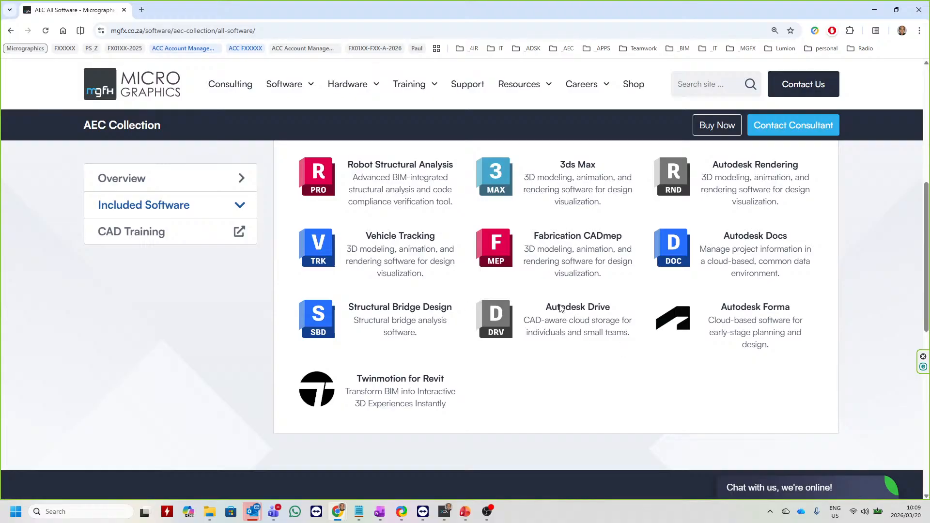
pyautogui.scroll(2, 563, 313)
pyautogui.scroll(2, 566, 316)
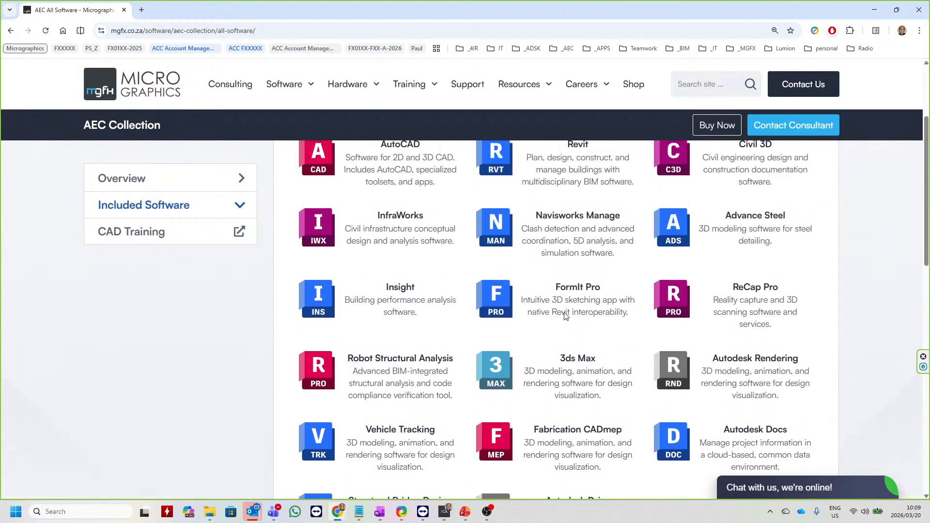
pyautogui.scroll(1, 566, 316)
pyautogui.scroll(1, 566, 316)
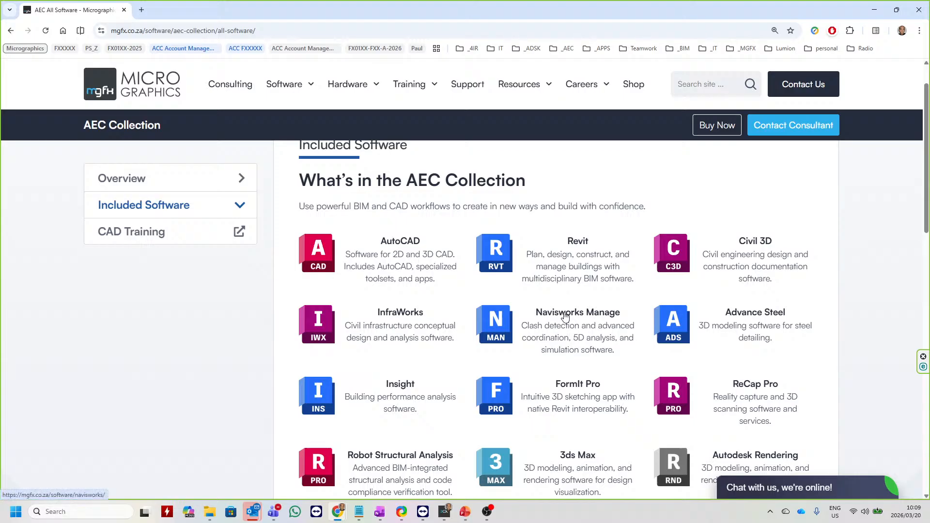
pyautogui.scroll(1, 564, 316)
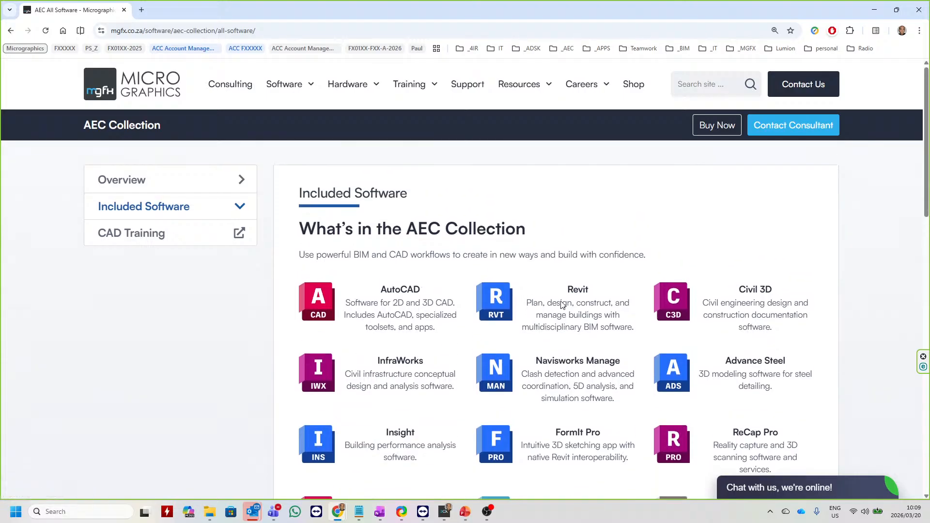
pyautogui.scroll(-2, 531, 302)
pyautogui.scroll(-2, 531, 303)
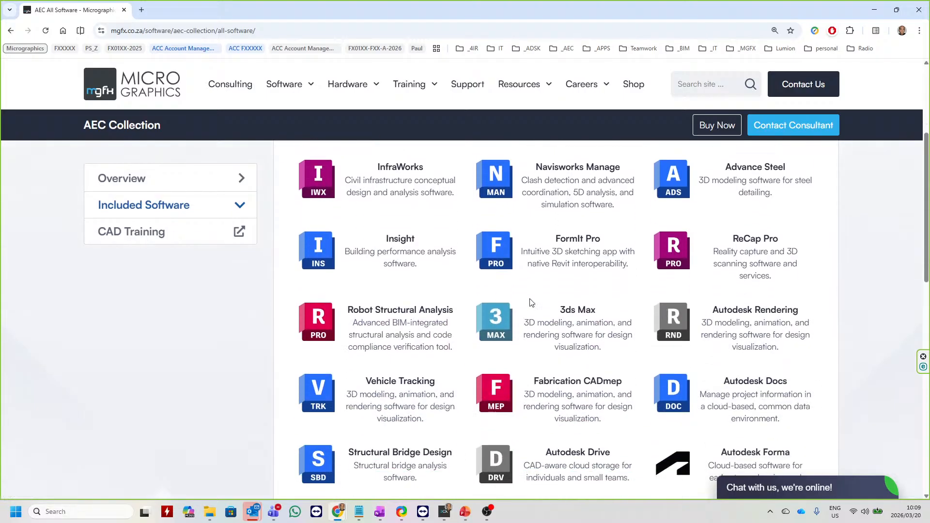
pyautogui.scroll(-3, 531, 303)
pyautogui.scroll(-5, 530, 300)
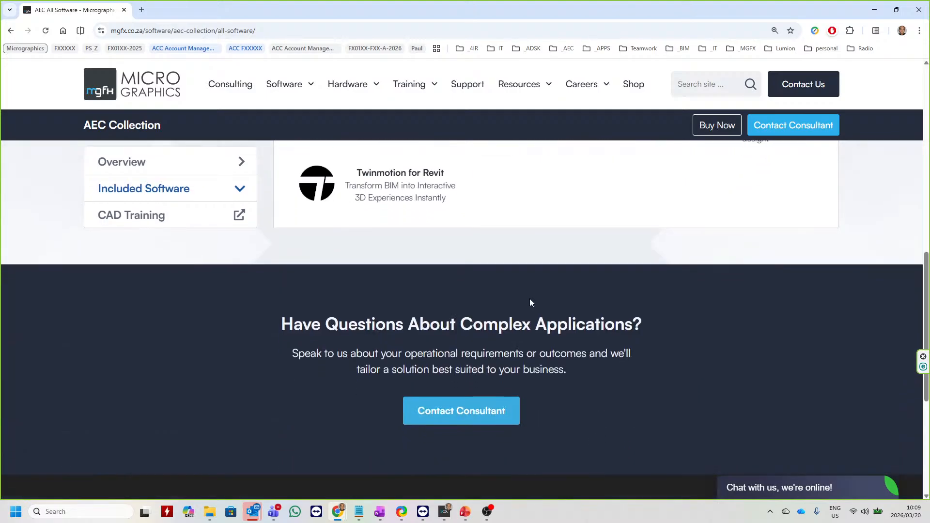
pyautogui.scroll(6, 521, 289)
pyautogui.hotkey('alt', 'Tab')
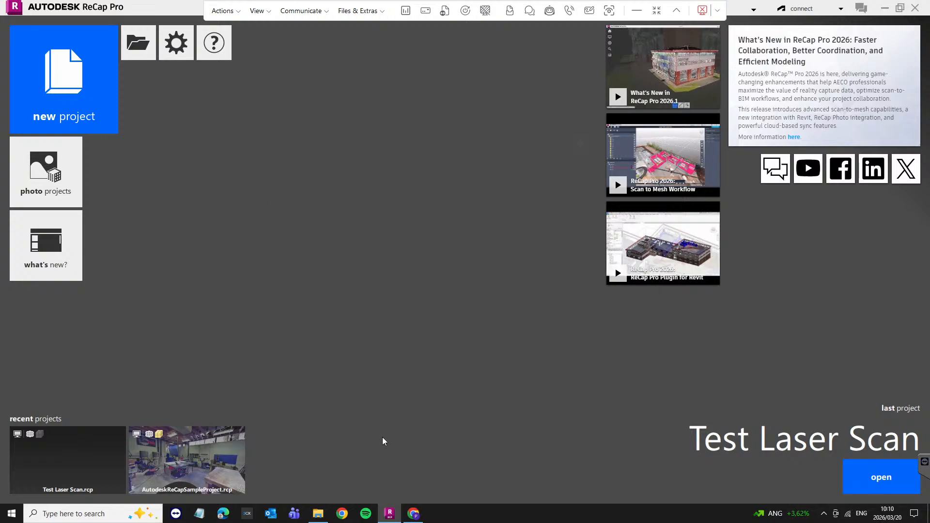
# Show the Bielefeld folder in Docs and confirm in Desktop Connector that project files are synced
pyautogui.click(414, 515)
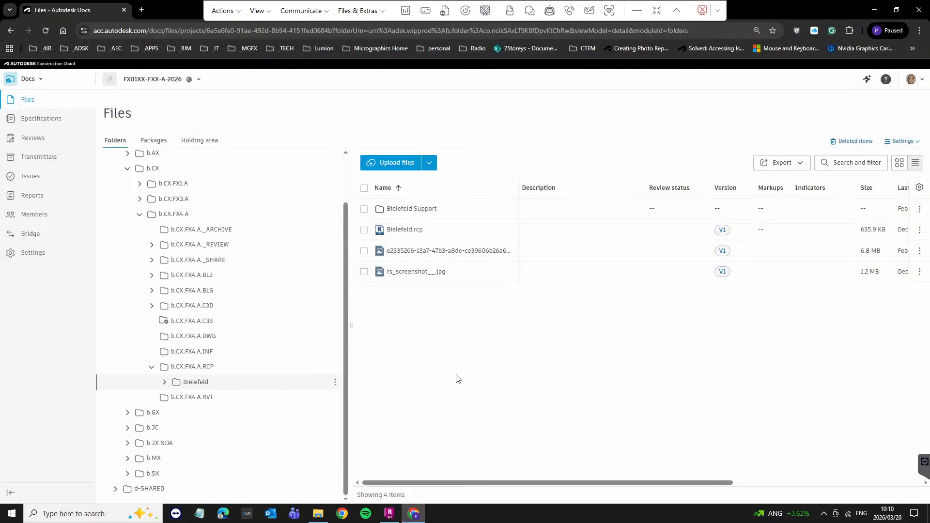
pyautogui.click(823, 515)
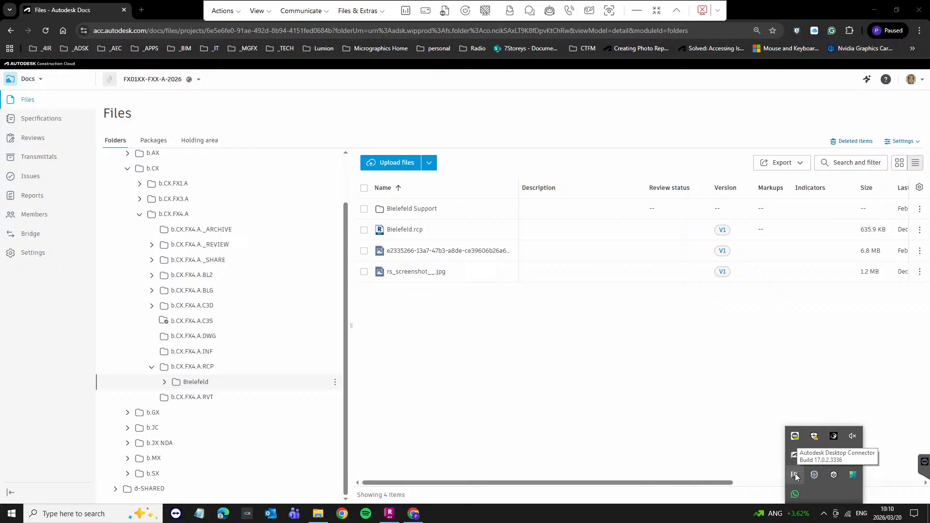
pyautogui.click(795, 477)
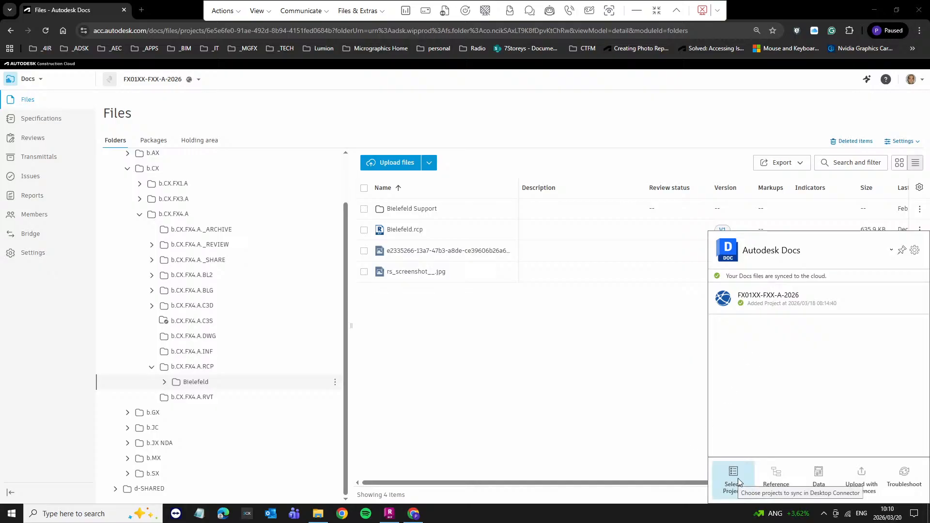
pyautogui.click(657, 397)
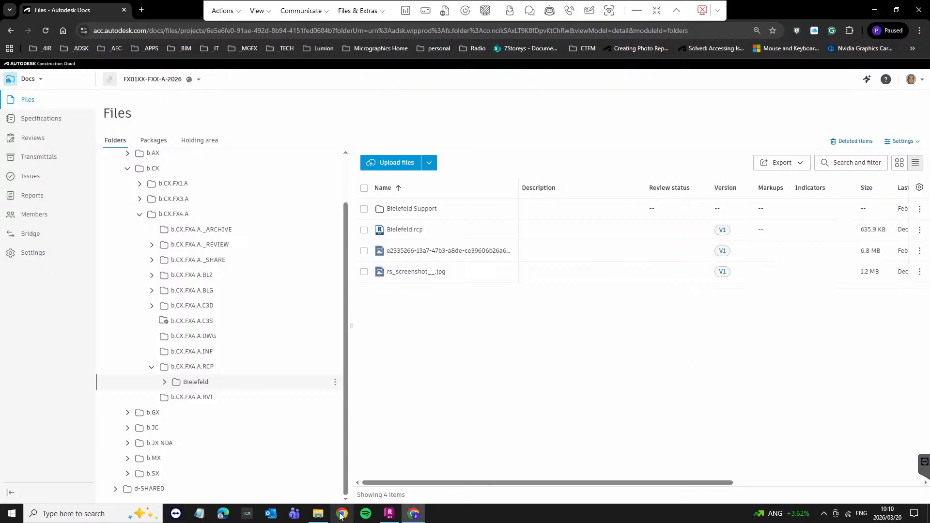
pyautogui.click(318, 514)
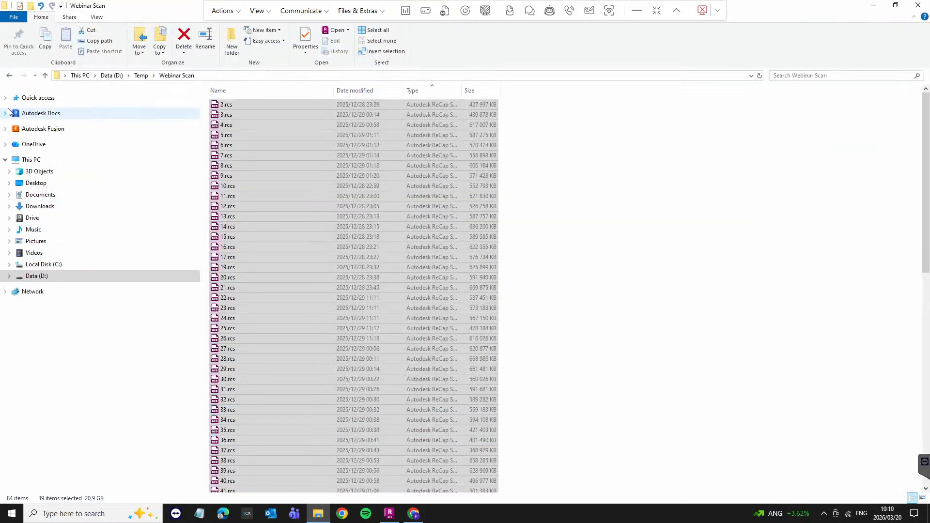
pyautogui.click(5, 112)
pyautogui.click(9, 125)
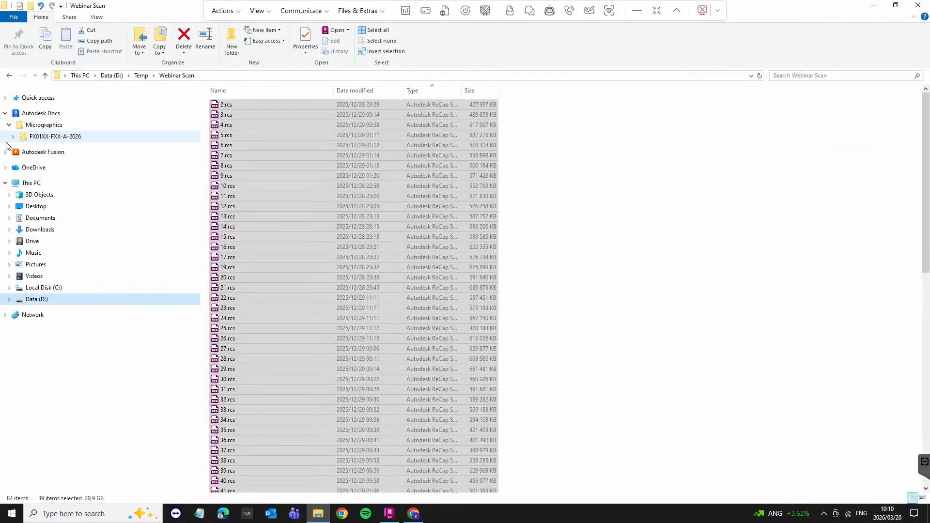
pyautogui.click(13, 136)
pyautogui.click(16, 148)
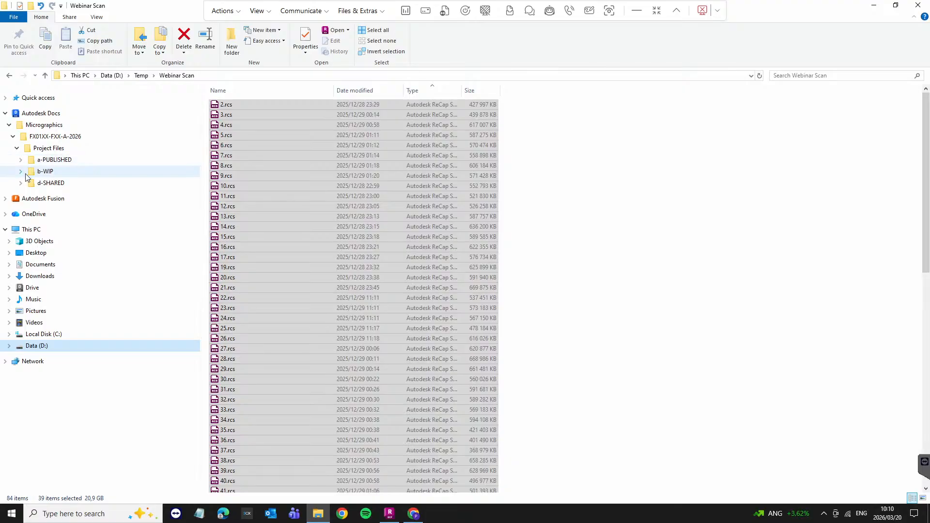
pyautogui.click(21, 171)
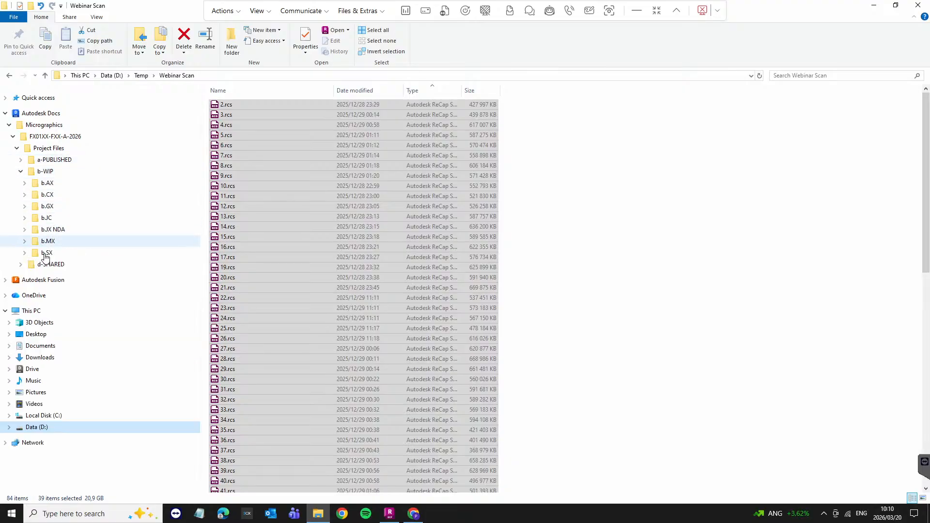
pyautogui.click(6, 115)
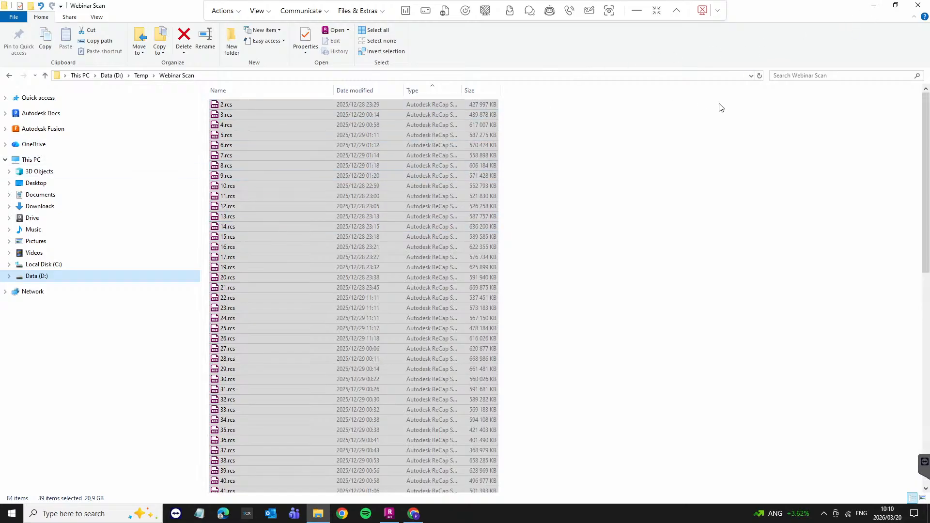
pyautogui.click(878, 10)
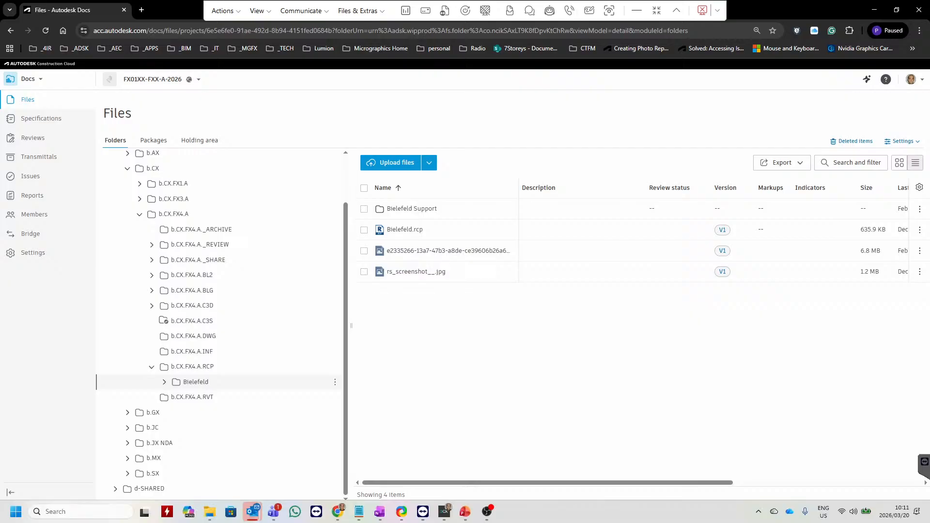
# Return to the remote session and dismiss the Desktop Connector folder-clearing warning
pyautogui.click(324, 512)
pyautogui.moveTo(126, 2); pyautogui.dragTo(127, 0)
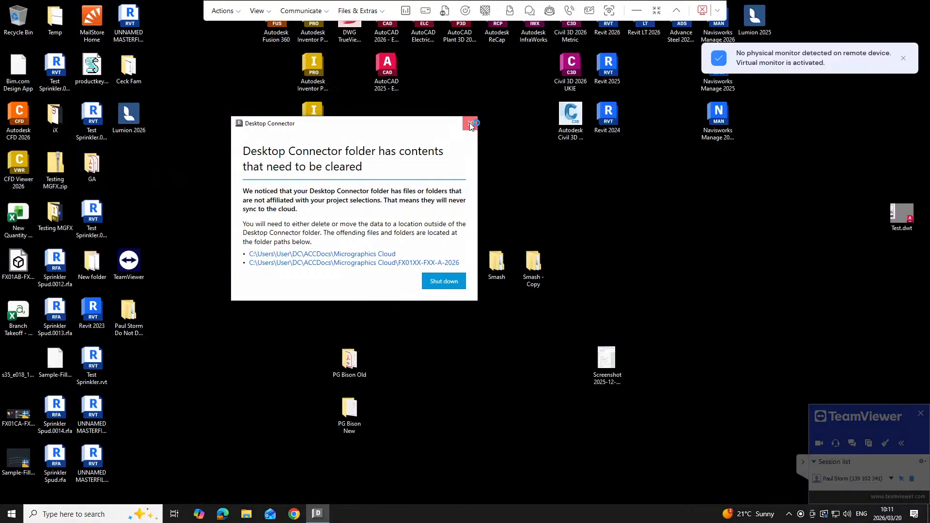
pyautogui.click(470, 124)
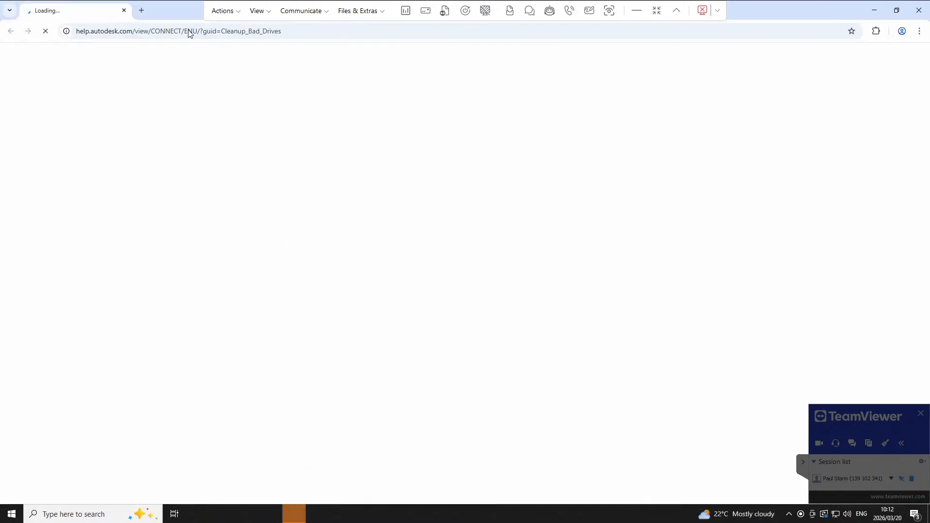
# Load the Autodesk Construction Cloud site by entering 'construction' in the browser address bar
pyautogui.click(295, 31)
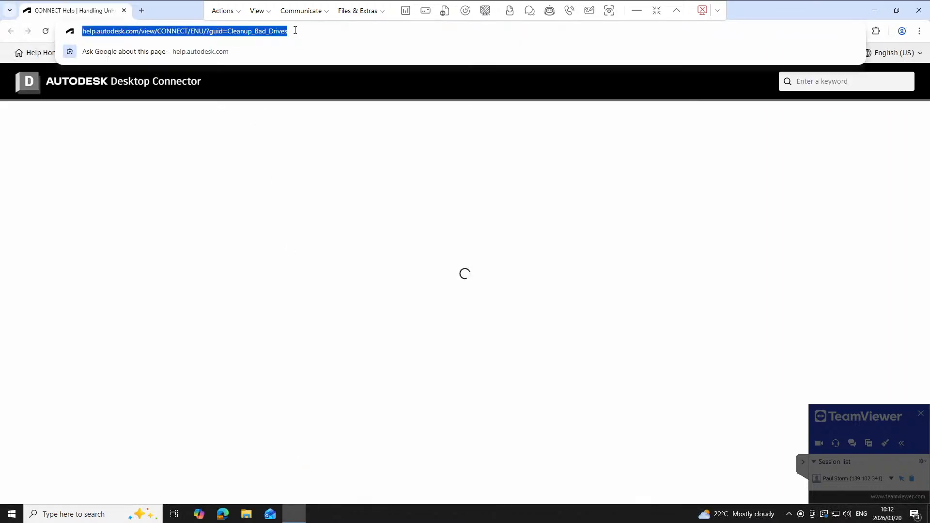
pyautogui.write('construction.autodesk.com')
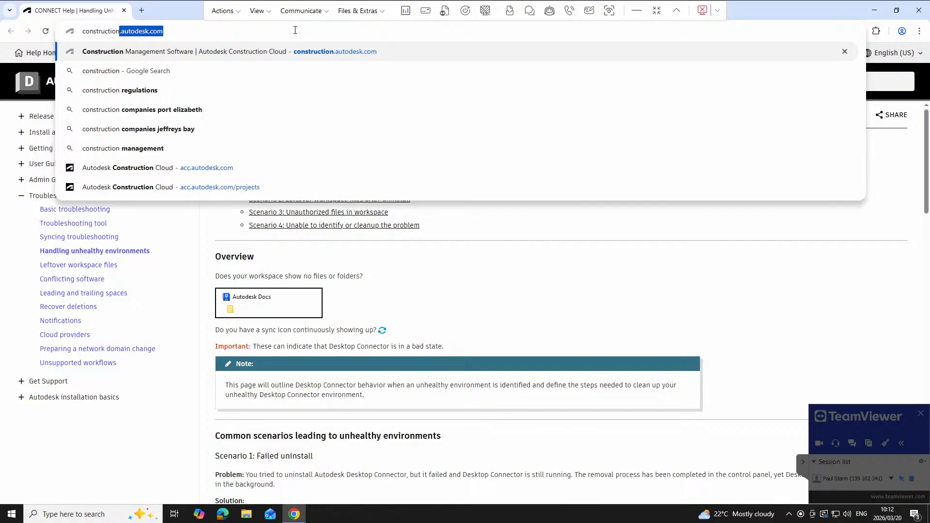
pyautogui.press('Return')
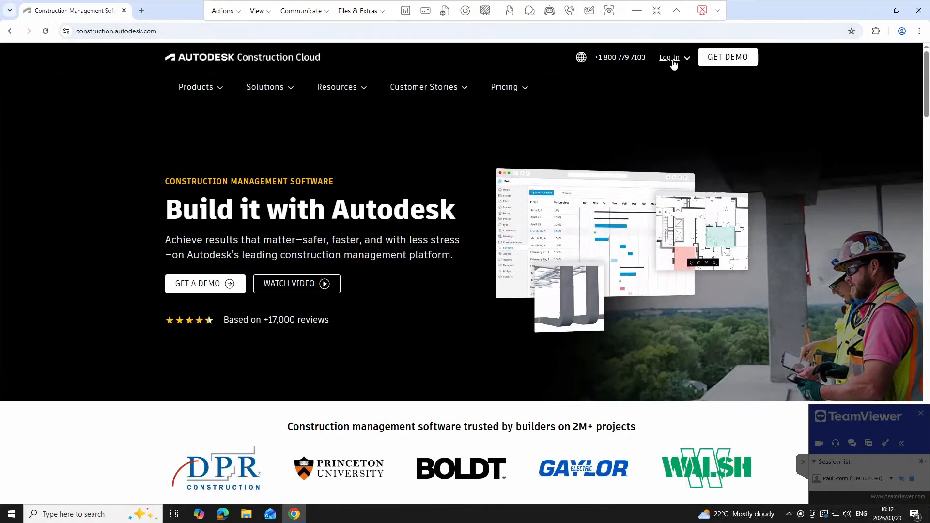
# Choose the Autodesk Construction Cloud (US) log-in and fill in the saved e-mail address
pyautogui.click(661, 61)
pyautogui.click(608, 86)
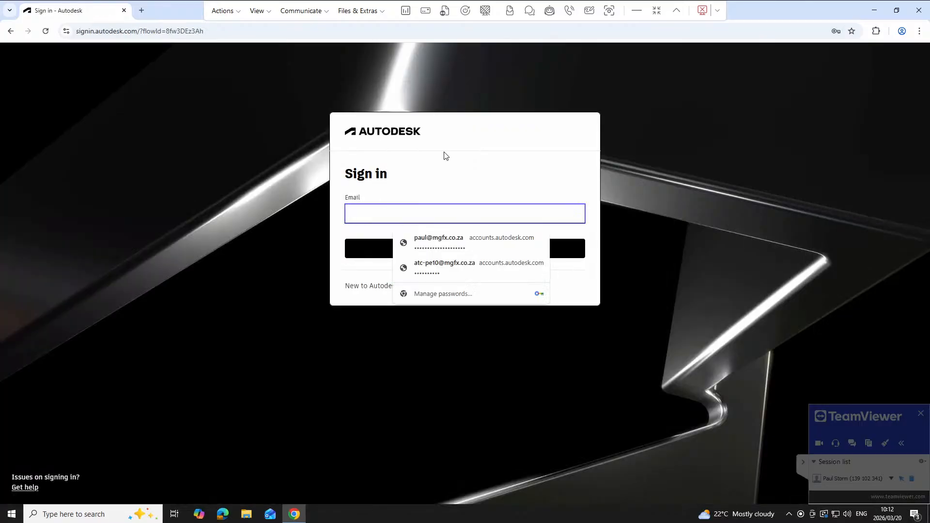
pyautogui.click(446, 243)
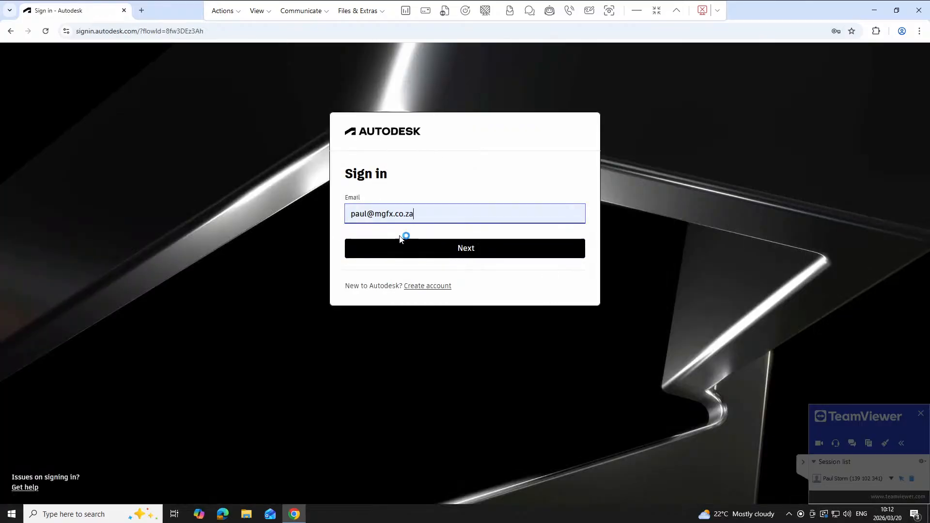
pyautogui.click(377, 241)
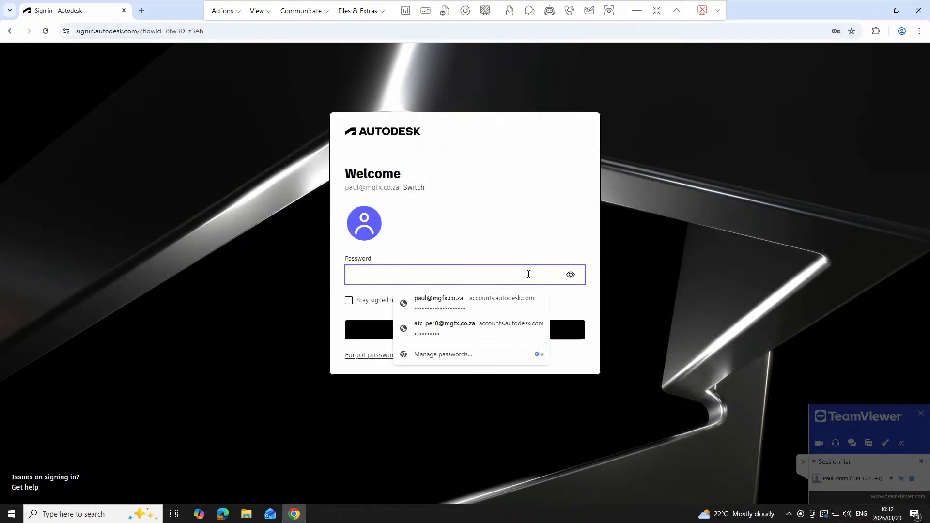
# Enter and correct the account password, sign in, and type the authenticator verification code
pyautogui.click(458, 305)
pyautogui.click(571, 274)
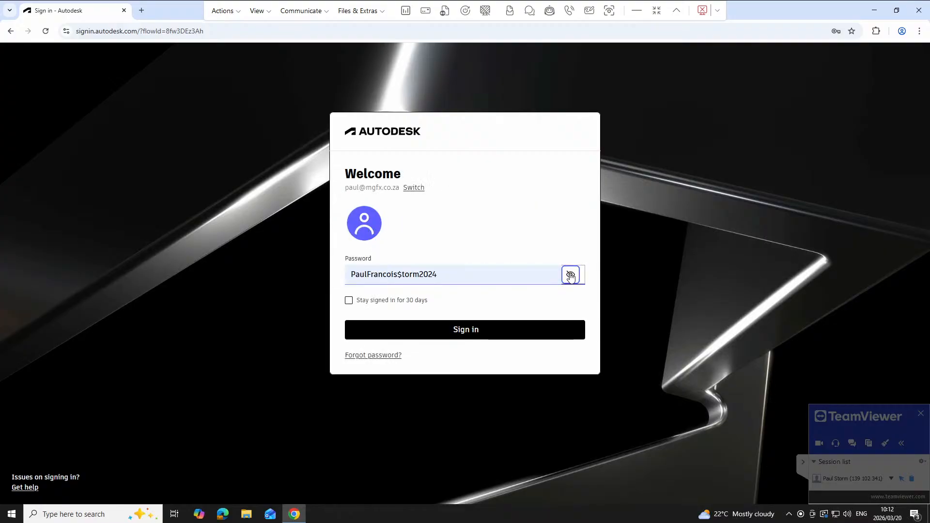
pyautogui.click(570, 275)
pyautogui.click(570, 275)
pyautogui.press('BackSpace')
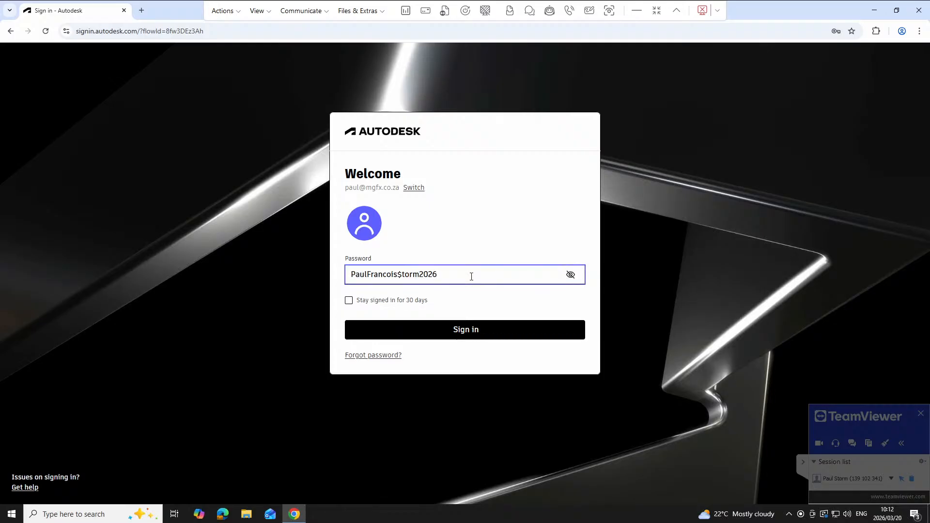
pyautogui.click(486, 326)
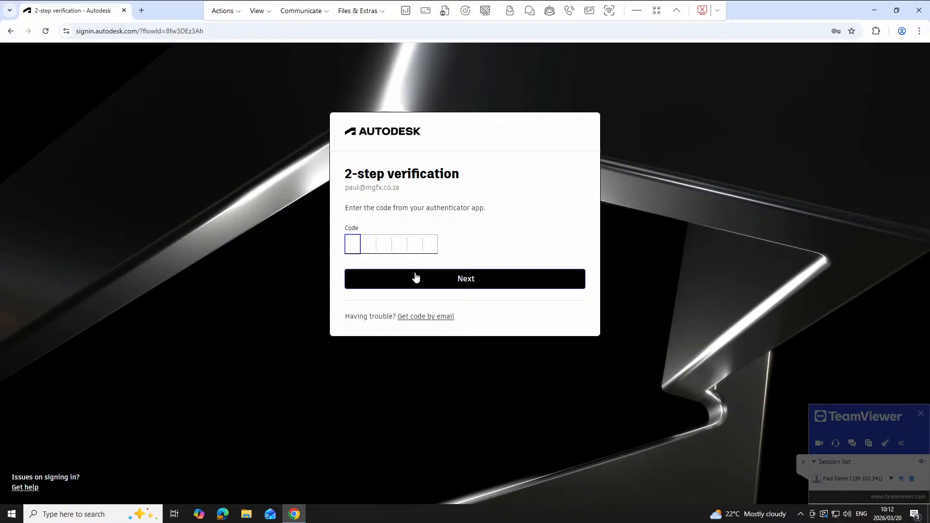
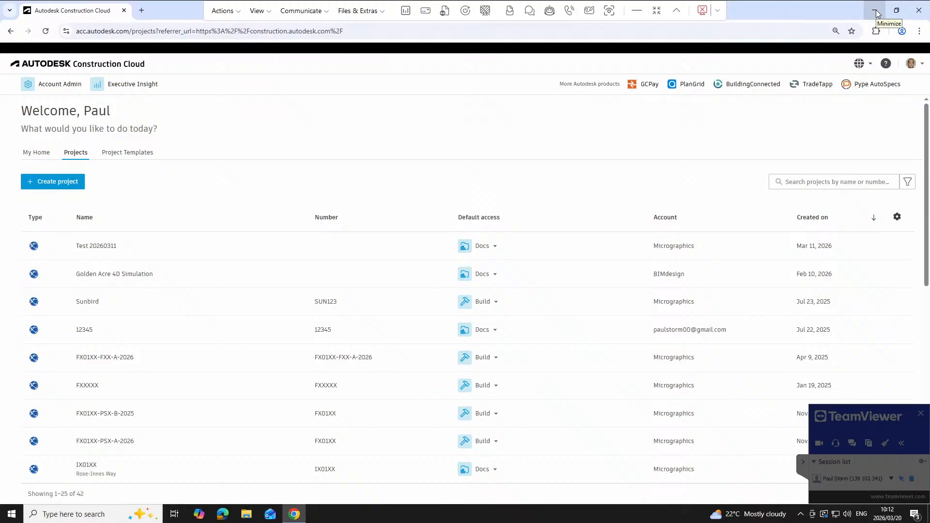
# Switch TeamViewer to the BEAST-CT session in full screen and bring ReCap Pro forward
pyautogui.click(656, 10)
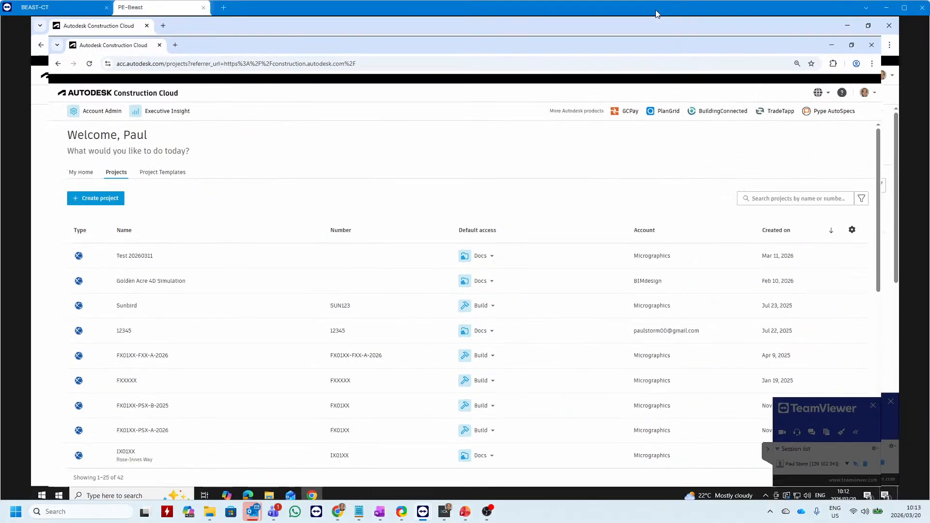
pyautogui.click(73, 8)
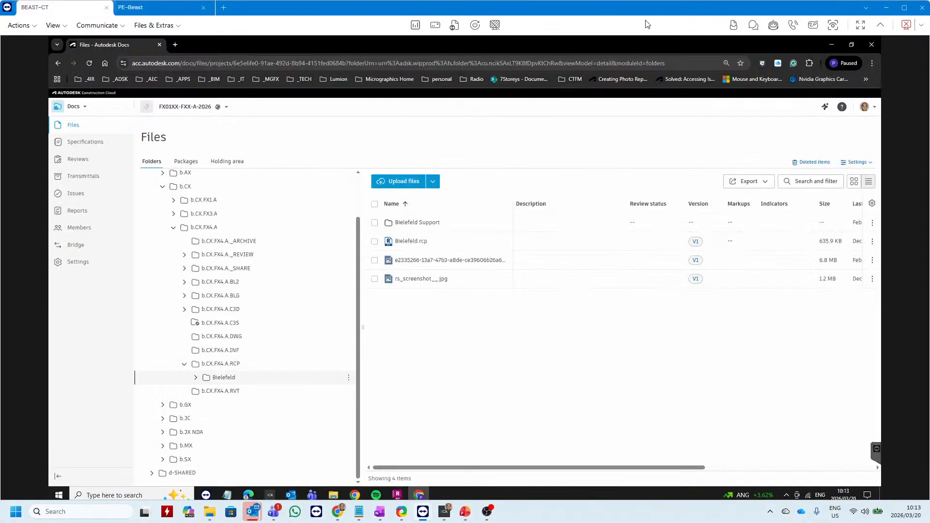
pyautogui.click(861, 25)
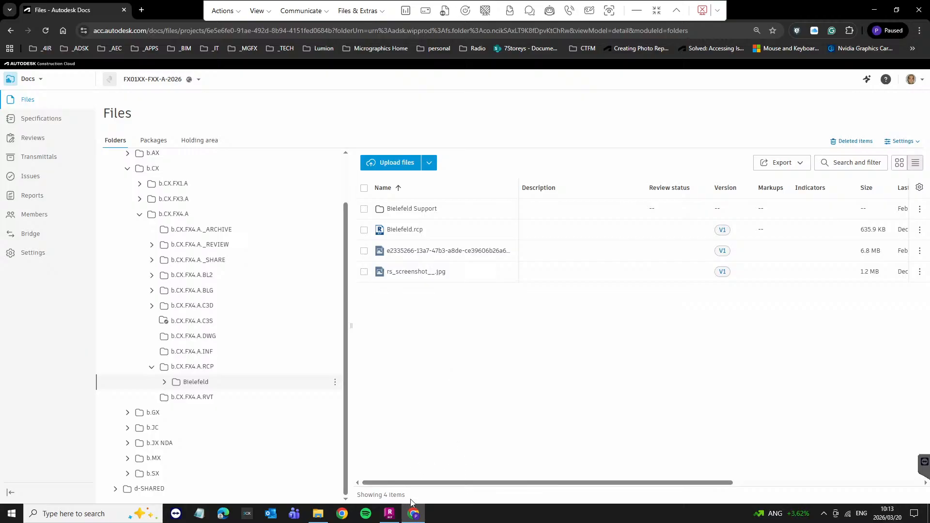
pyautogui.click(389, 513)
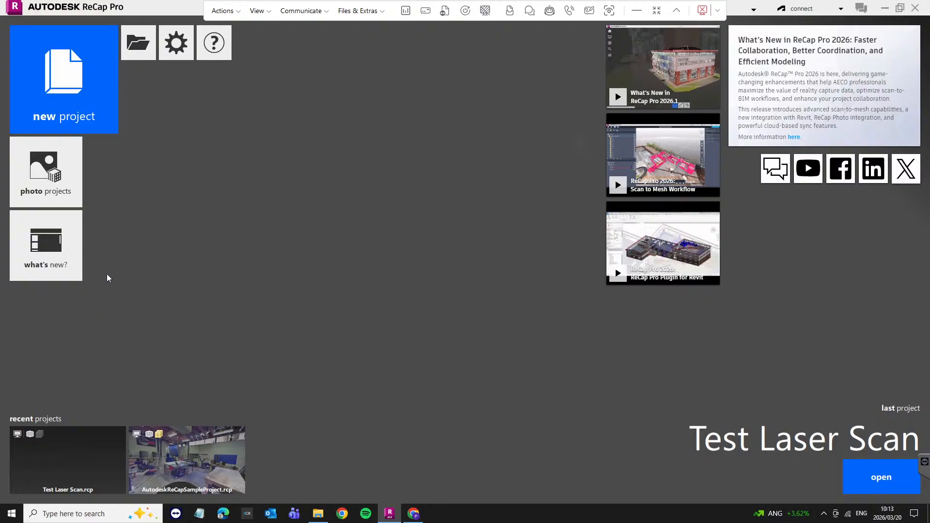
# Create an Import Point Cloud project named 'Webinar PC' with D:/Temp as its save location
pyautogui.click(80, 84)
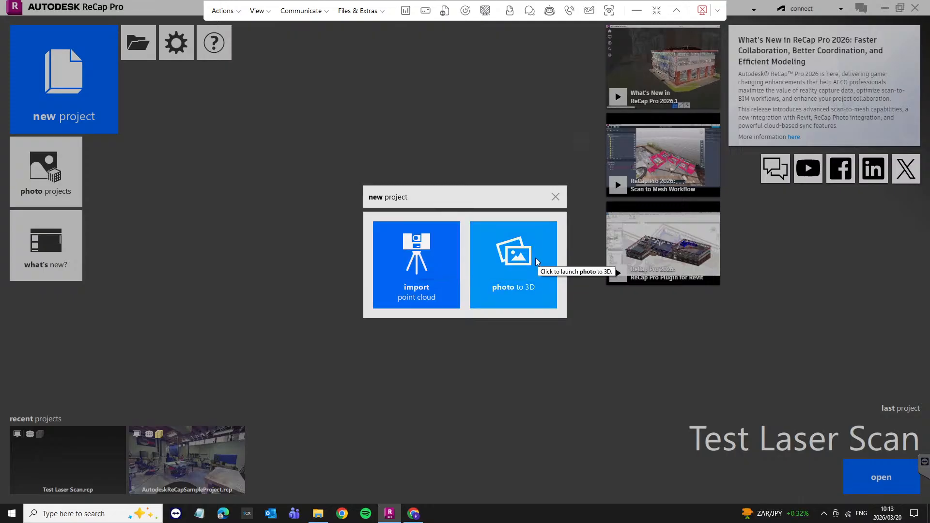
pyautogui.click(416, 263)
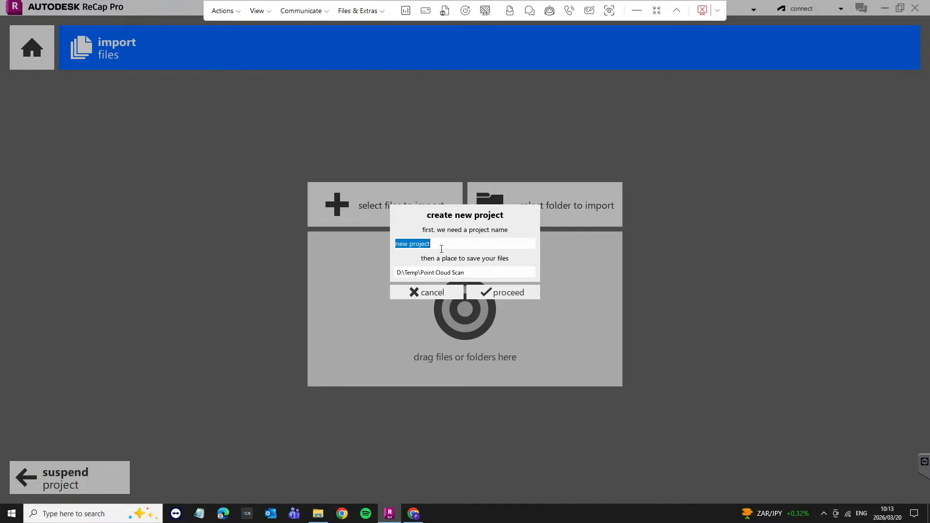
pyautogui.write('Webinar PC')
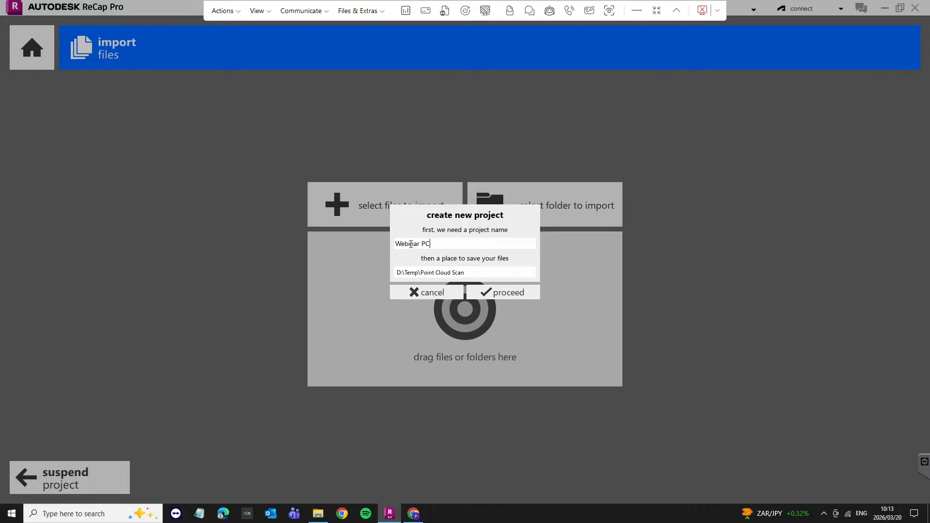
pyautogui.click(447, 272)
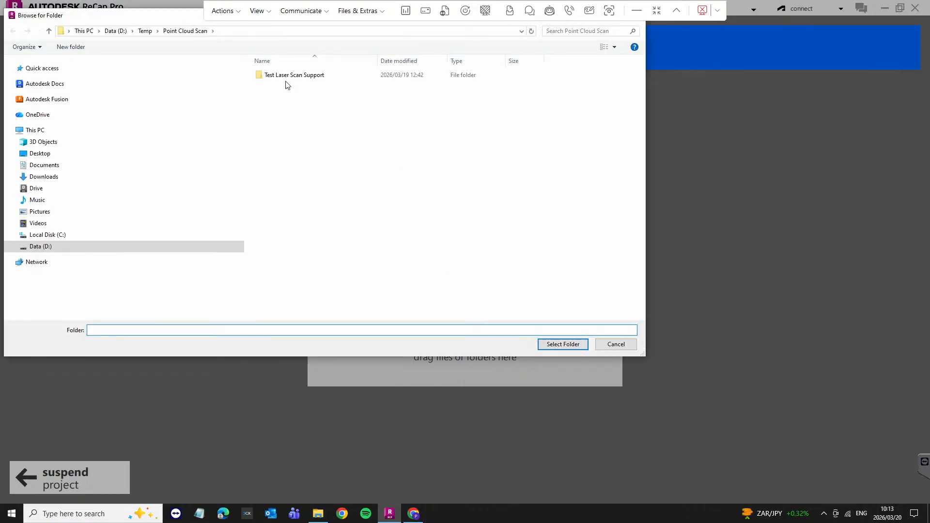
pyautogui.click(145, 31)
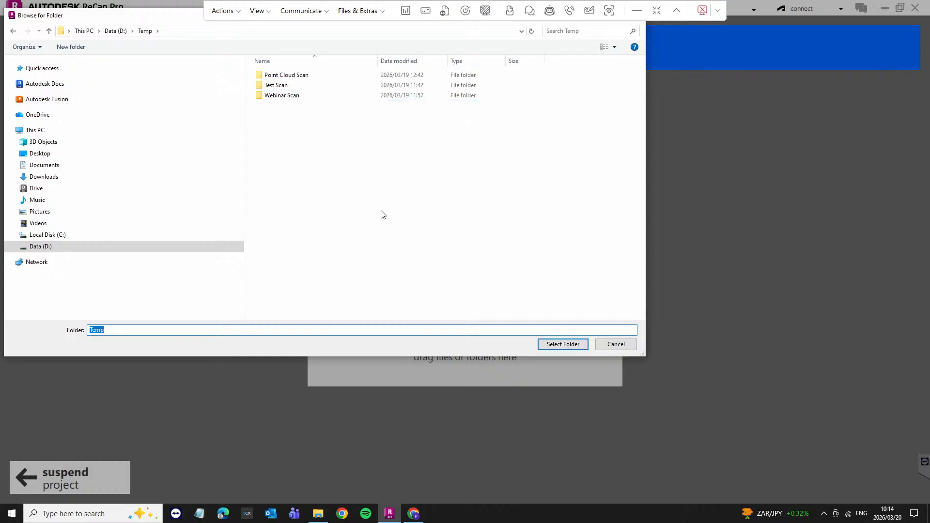
pyautogui.click(562, 344)
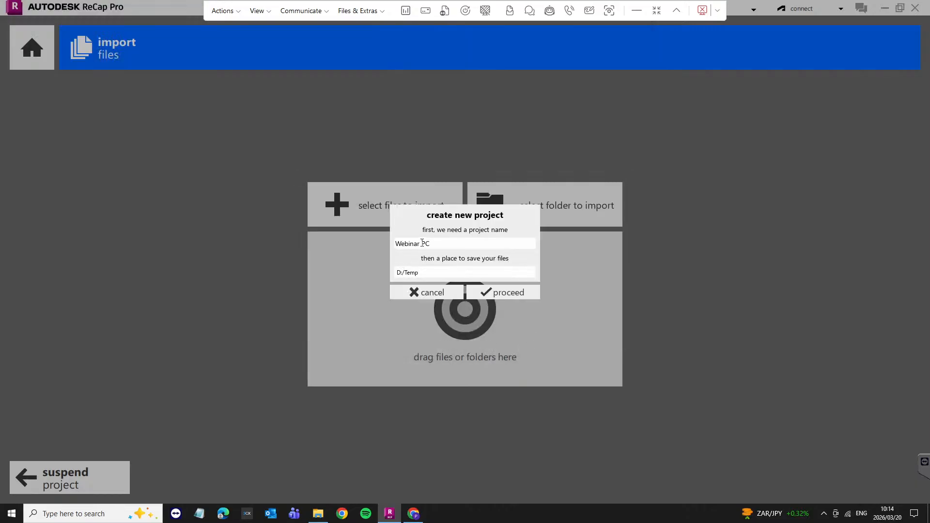
pyautogui.click(502, 295)
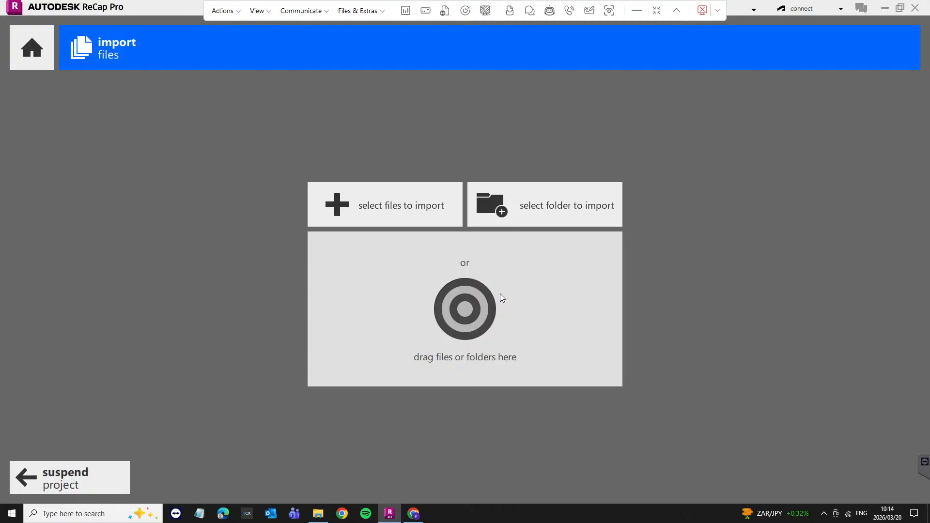
# Import the 39 scans 2.rcs through 41.rcs from D:\Temp\Webinar Scan into the project
pyautogui.click(369, 206)
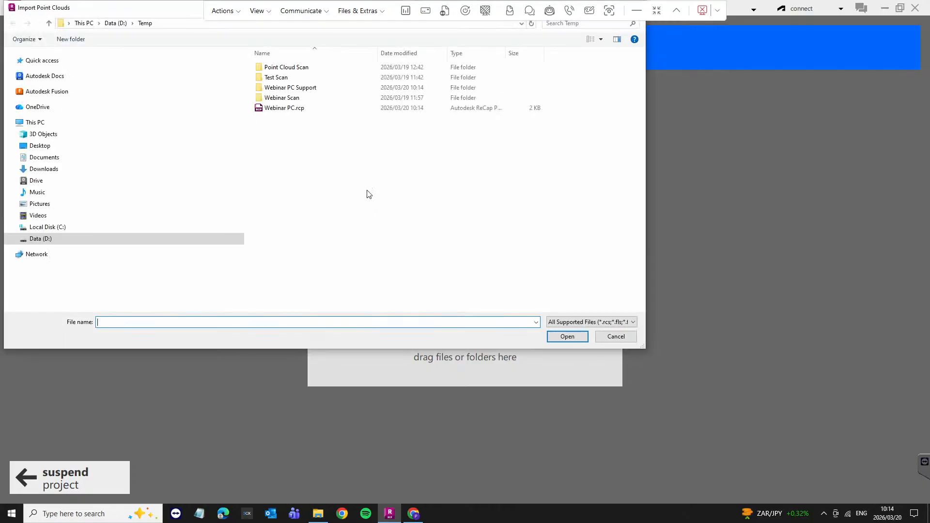
pyautogui.doubleClick(288, 98)
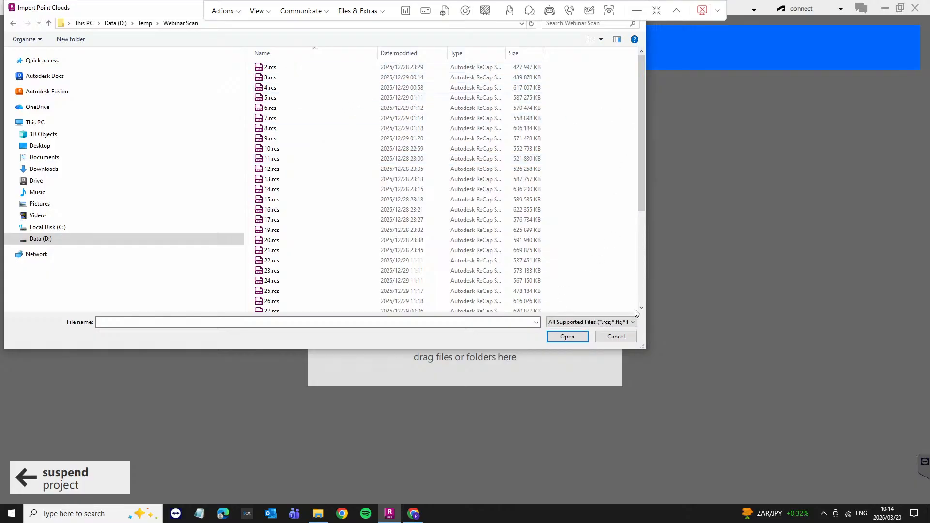
pyautogui.click(635, 325)
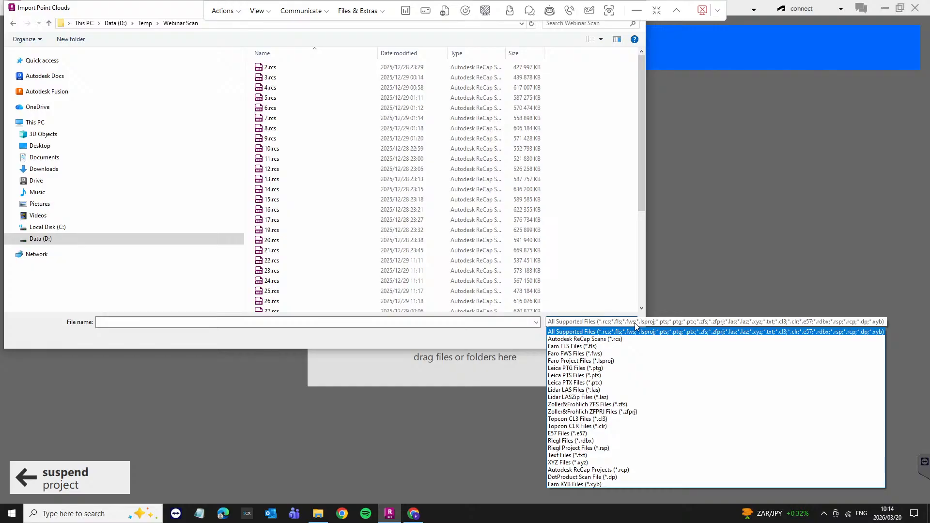
pyautogui.click(638, 205)
pyautogui.moveTo(638, 188); pyautogui.dragTo(642, 315)
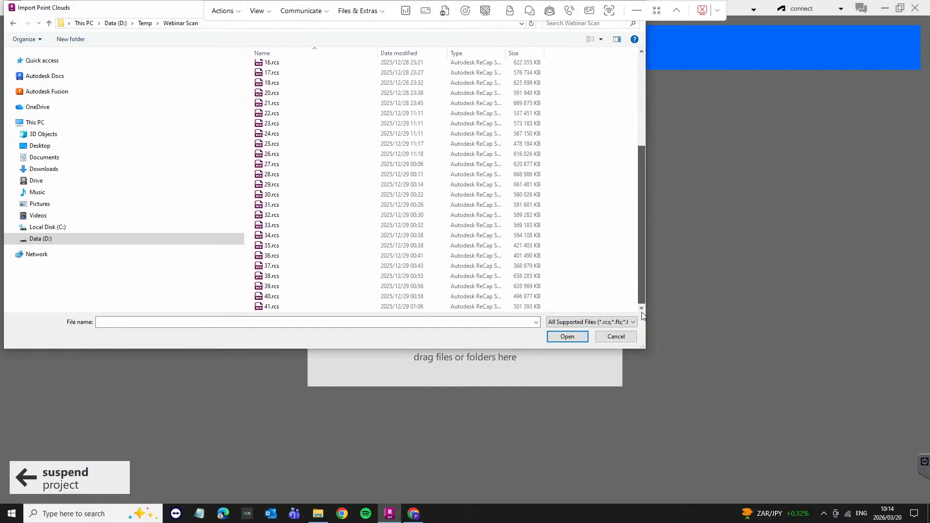
pyautogui.click(288, 307)
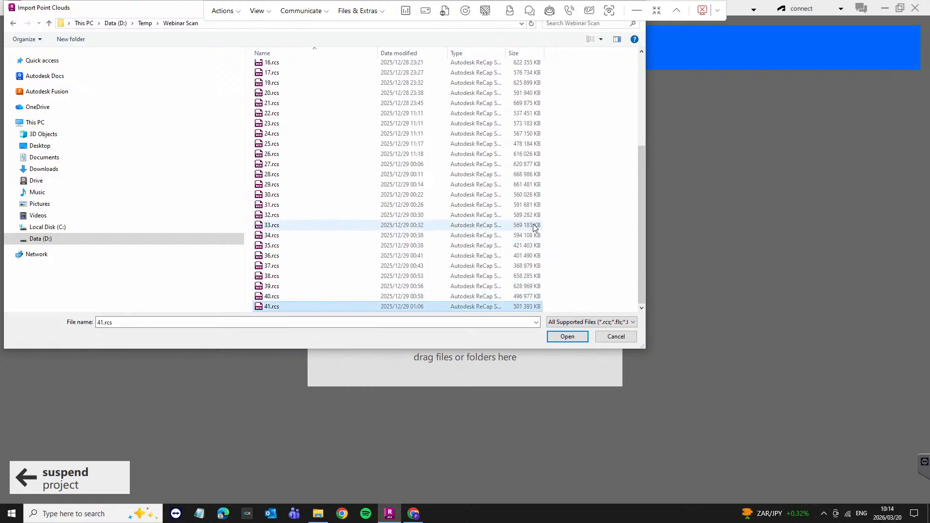
pyautogui.moveTo(638, 216); pyautogui.dragTo(642, 136)
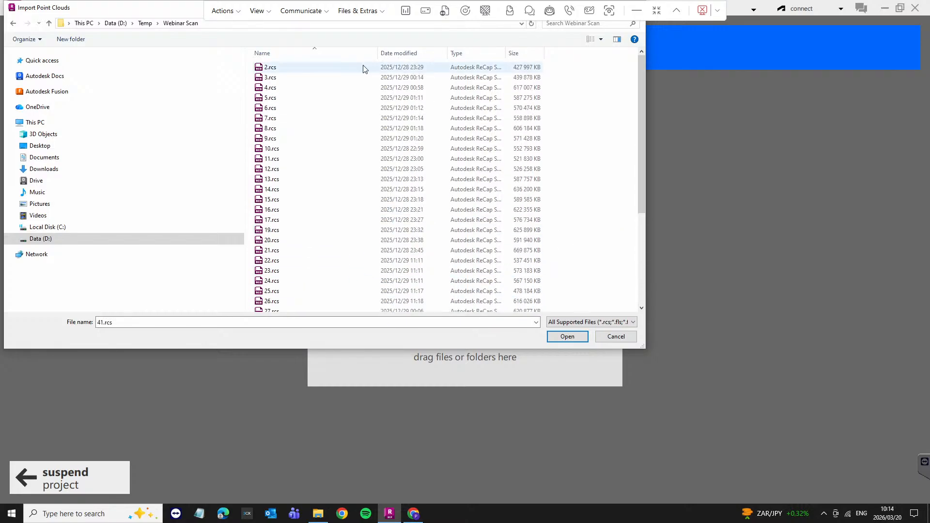
pyautogui.keyDown('shift'); pyautogui.click(272, 71); pyautogui.keyUp('shift')
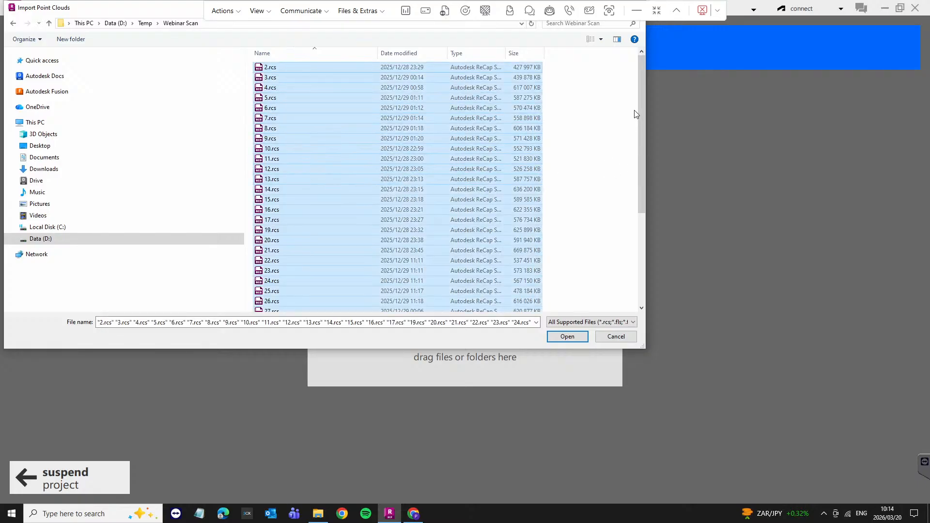
pyautogui.moveTo(641, 136); pyautogui.dragTo(645, 107)
pyautogui.click(567, 337)
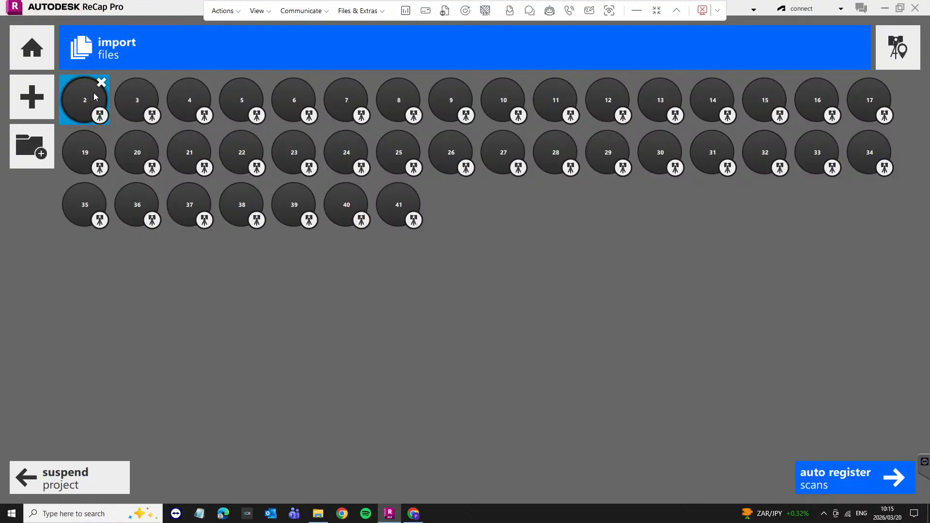
# Once the import completes, move on to the Register Scans stage
pyautogui.click(895, 47)
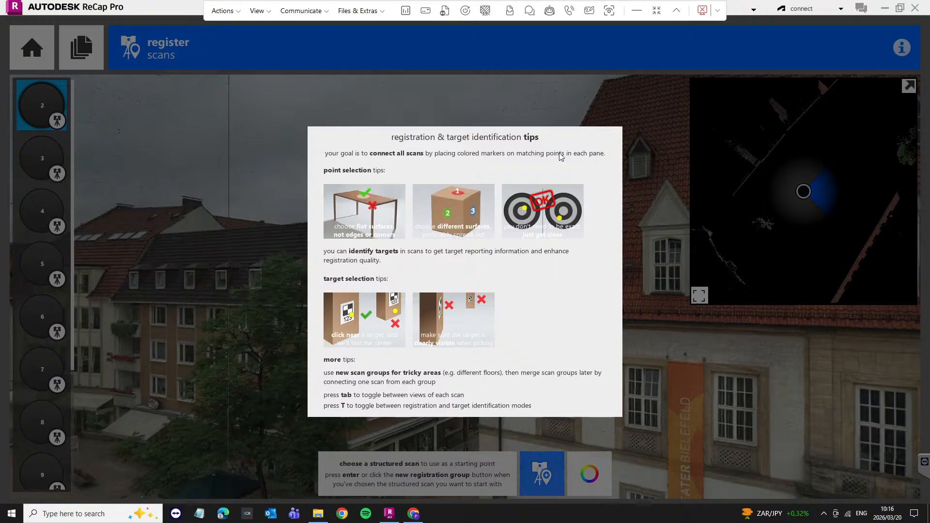
# Dismiss the registration tips and orbit scan 2's panorama around the square and street
pyautogui.click(734, 348)
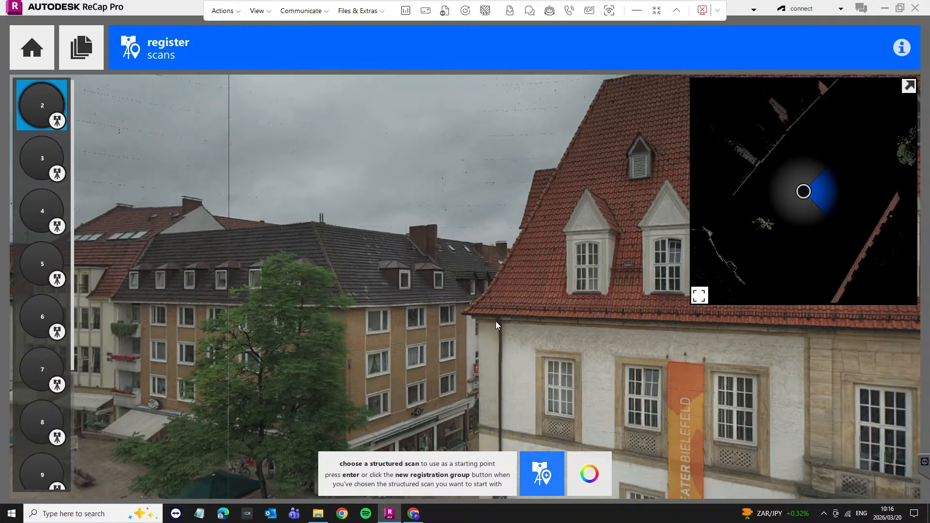
pyautogui.moveTo(495, 321); pyautogui.dragTo(428, 297)
pyautogui.moveTo(306, 230); pyautogui.dragTo(266, 185)
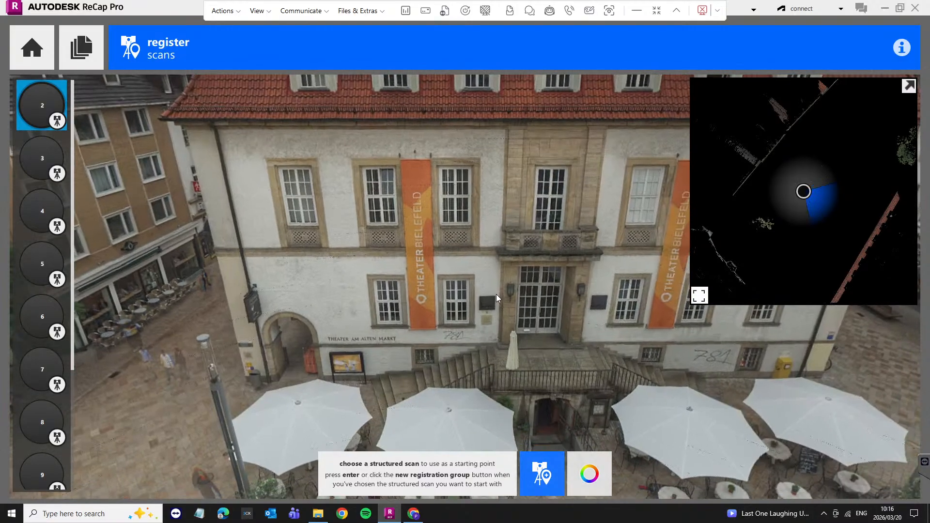
pyautogui.moveTo(446, 292); pyautogui.dragTo(304, 306)
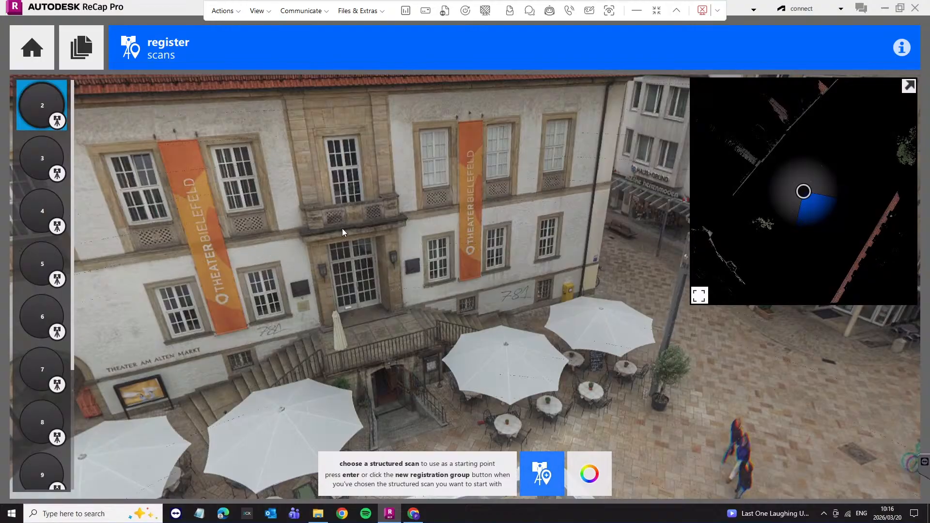
pyautogui.moveTo(392, 197); pyautogui.dragTo(248, 251)
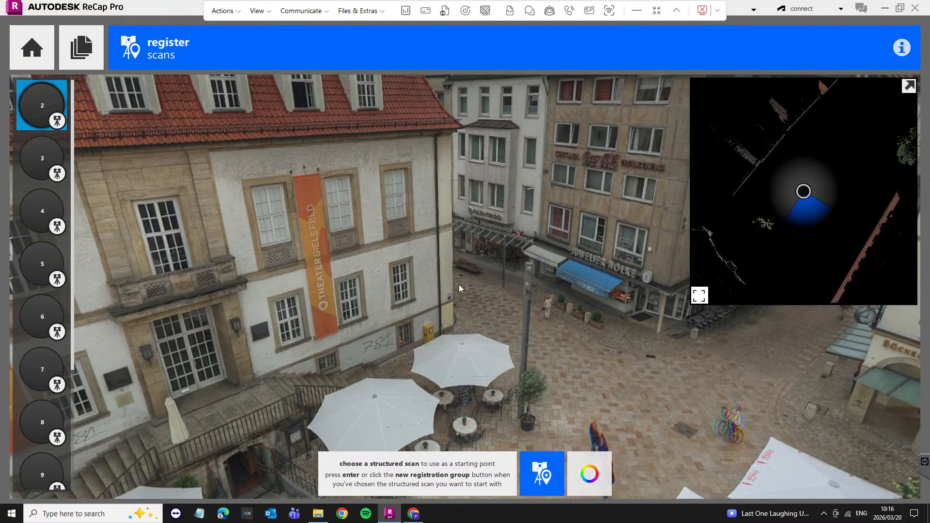
pyautogui.moveTo(459, 287); pyautogui.dragTo(284, 284)
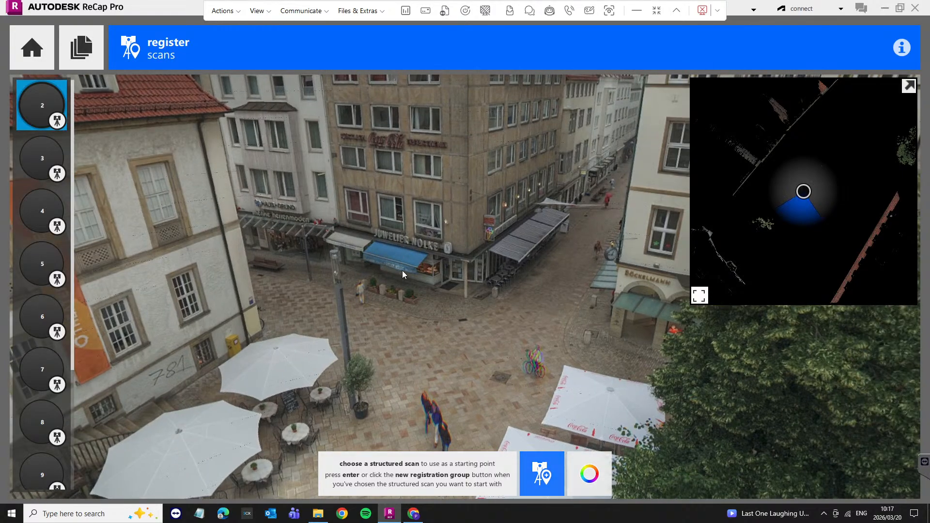
pyautogui.moveTo(350, 260); pyautogui.dragTo(275, 271)
pyautogui.moveTo(468, 241); pyautogui.dragTo(452, 163)
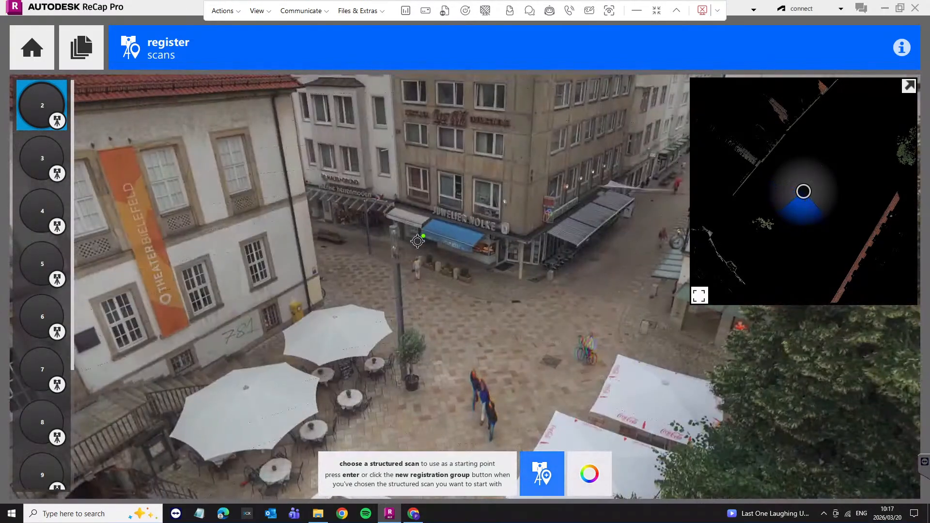
pyautogui.moveTo(437, 235); pyautogui.dragTo(501, 245)
# Zoom in on the jeweller's shopfront and choose scan 2 as the starting scan
pyautogui.scroll(1, 533, 249)
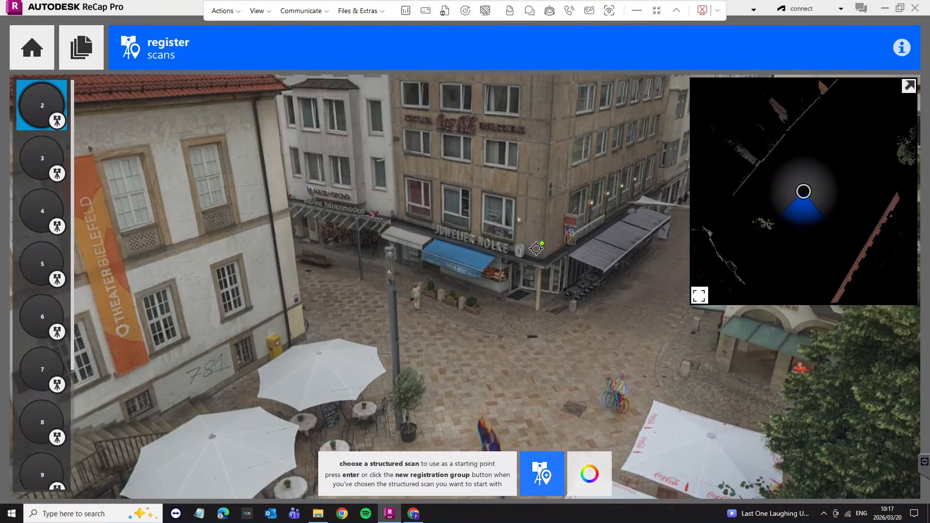
pyautogui.scroll(2, 503, 247)
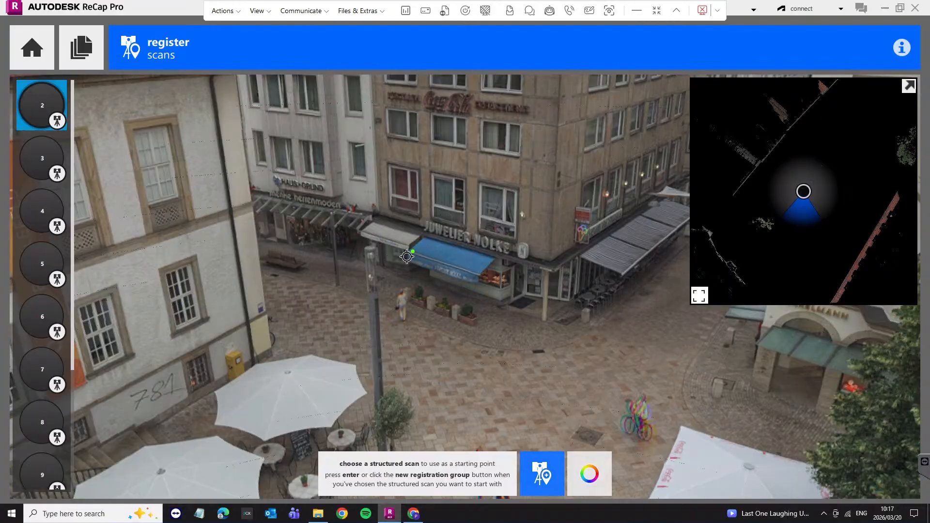
pyautogui.scroll(3, 436, 252)
pyautogui.moveTo(457, 255); pyautogui.dragTo(382, 269)
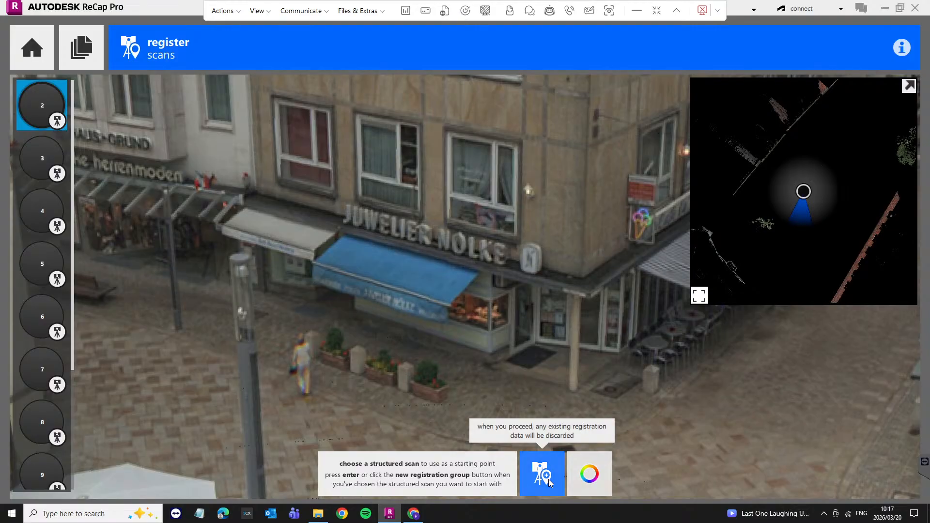
pyautogui.click(39, 115)
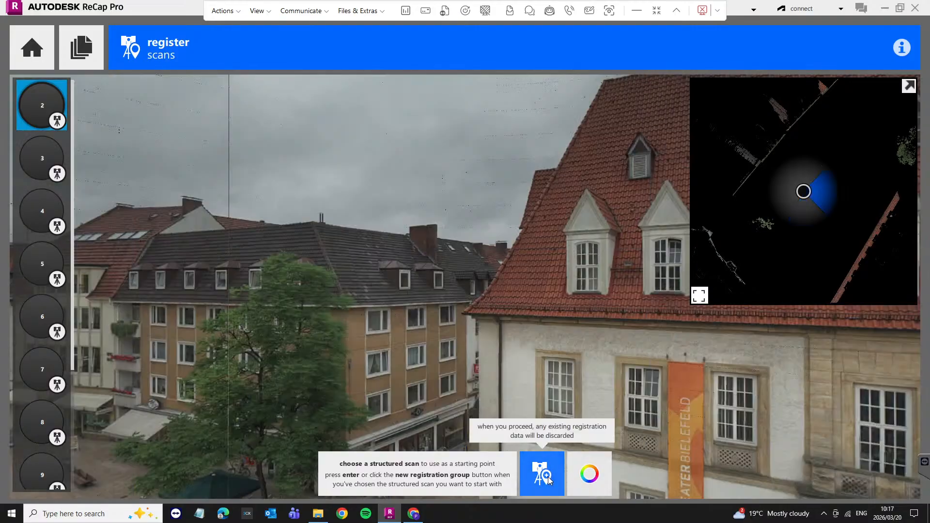
# Turn the panorama toward the theatre facade and create a new registration group from scan 2
pyautogui.moveTo(228, 187); pyautogui.dragTo(537, 332)
pyautogui.moveTo(121, 309); pyautogui.dragTo(503, 446)
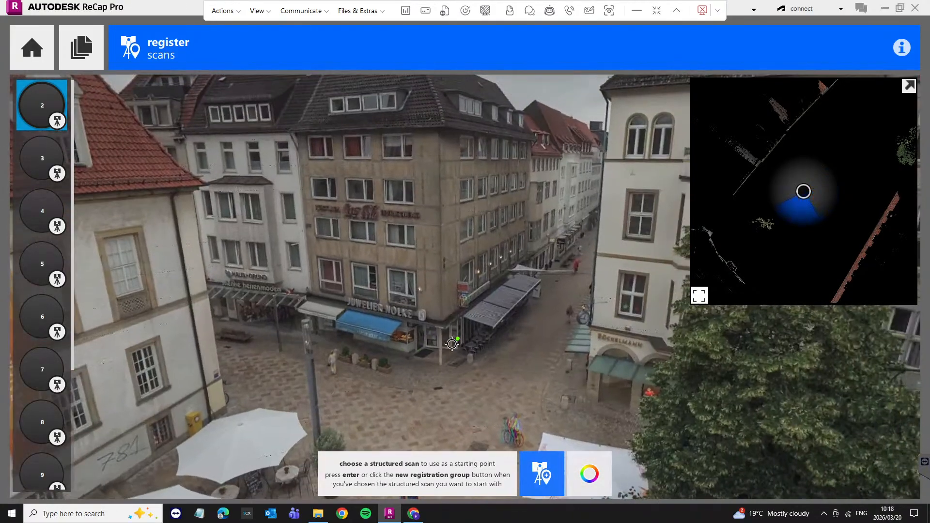
pyautogui.click(541, 478)
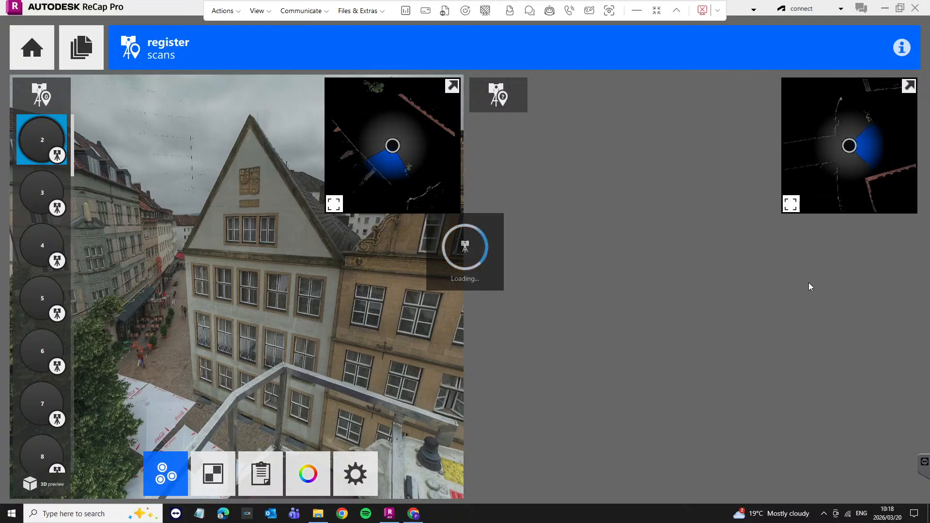
# Check GPU 0 (GTX 1070) usage in Task Manager's Performance view, then return to ReCap Pro
pyautogui.rightClick(19, 514)
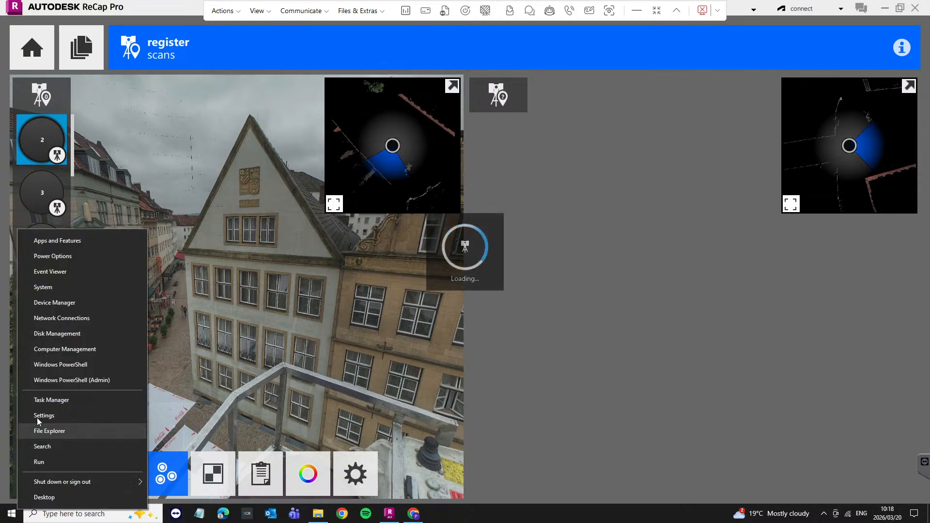
pyautogui.click(53, 400)
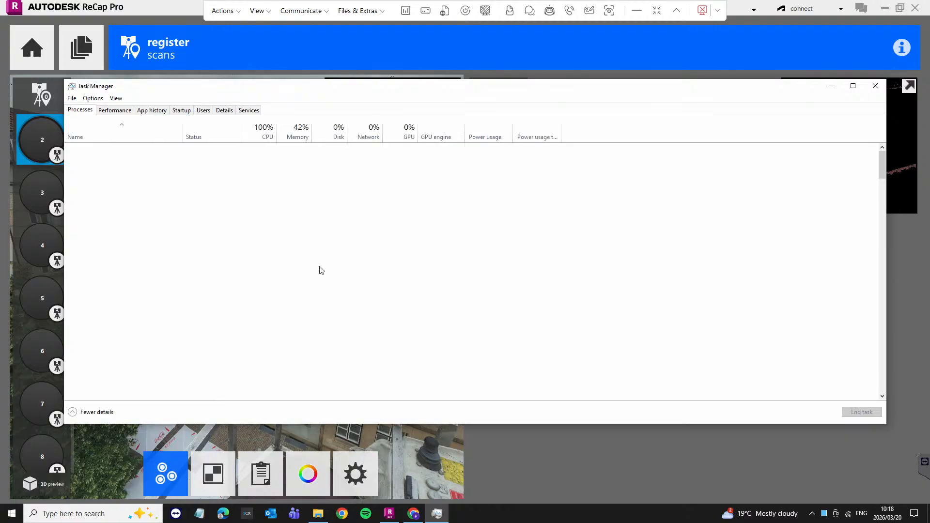
pyautogui.click(113, 112)
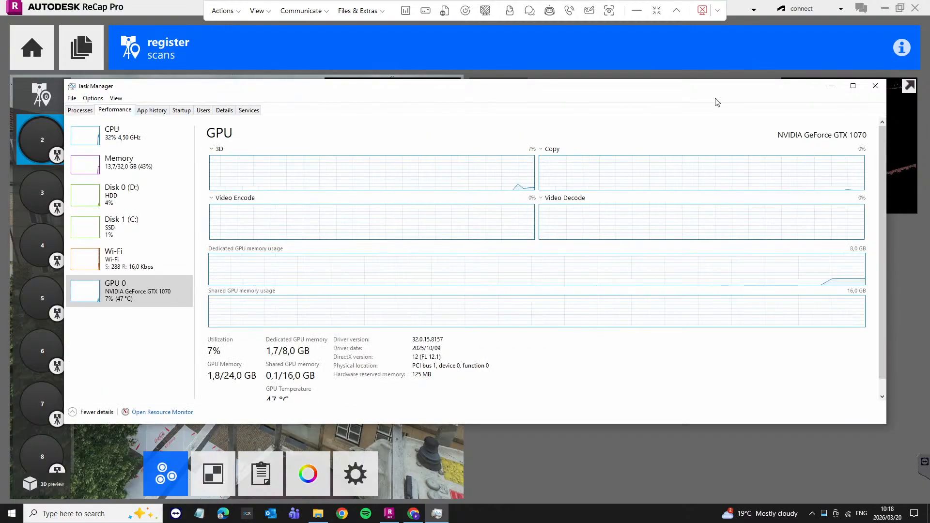
pyautogui.click(831, 88)
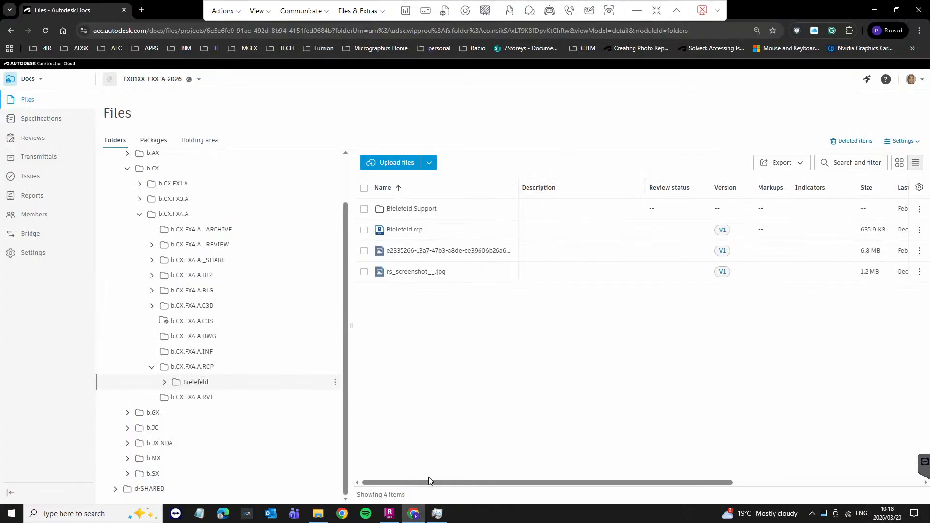
pyautogui.click(390, 513)
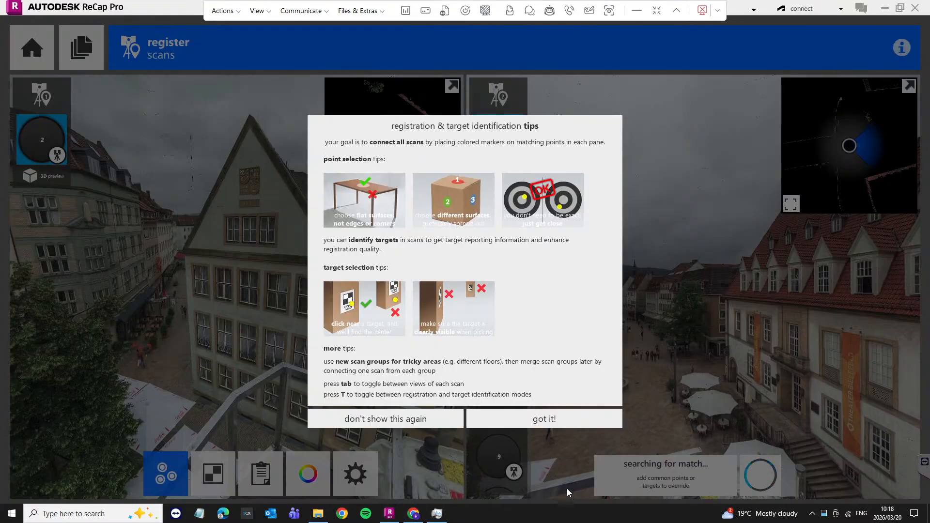
# Dismiss the registration tips and turn scan 2's panorama to the jeweller's awning
pyautogui.click(501, 419)
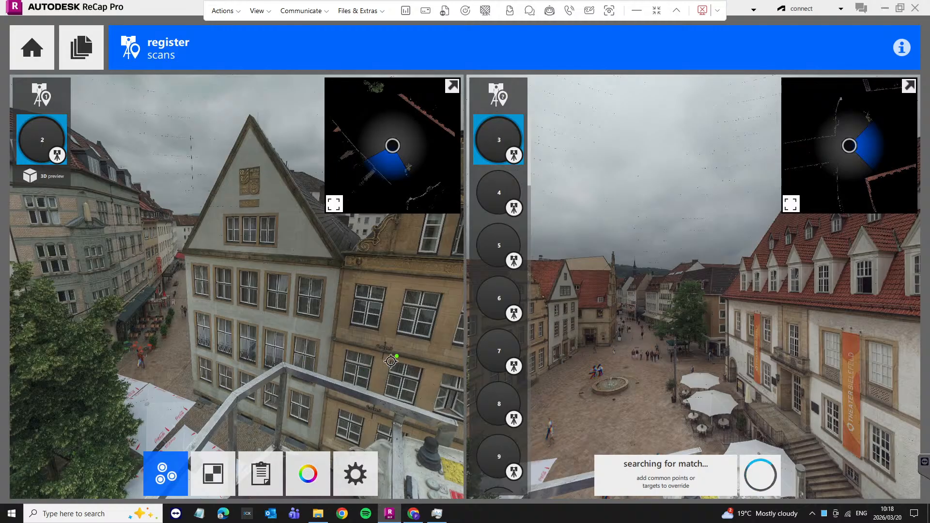
pyautogui.moveTo(391, 361); pyautogui.dragTo(131, 329)
pyautogui.moveTo(373, 338); pyautogui.dragTo(141, 313)
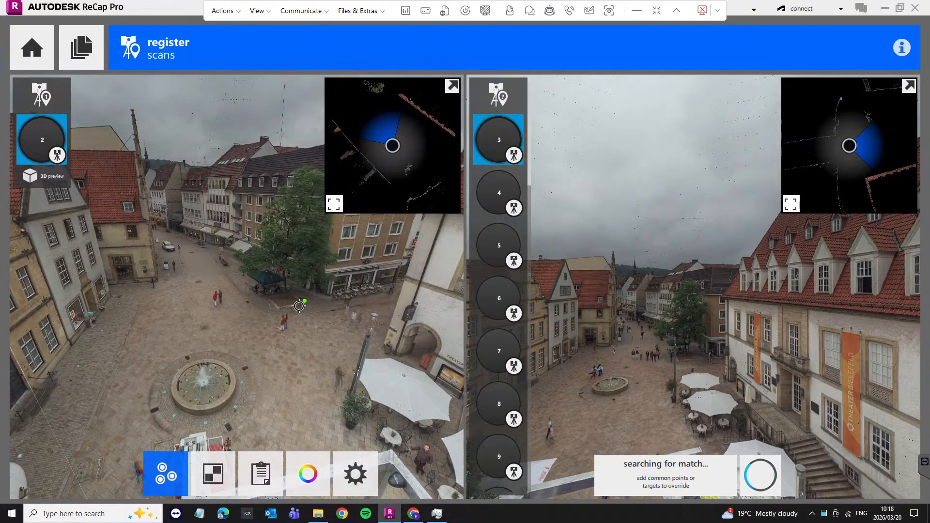
pyautogui.moveTo(297, 307); pyautogui.dragTo(92, 311)
pyautogui.moveTo(239, 336); pyautogui.dragTo(89, 374)
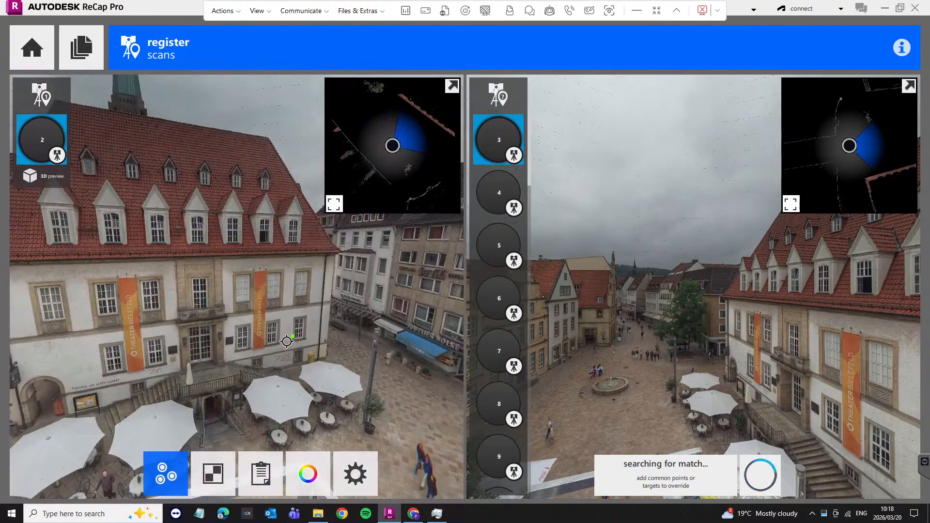
pyautogui.moveTo(289, 341); pyautogui.dragTo(145, 331)
pyautogui.scroll(8, 287, 332)
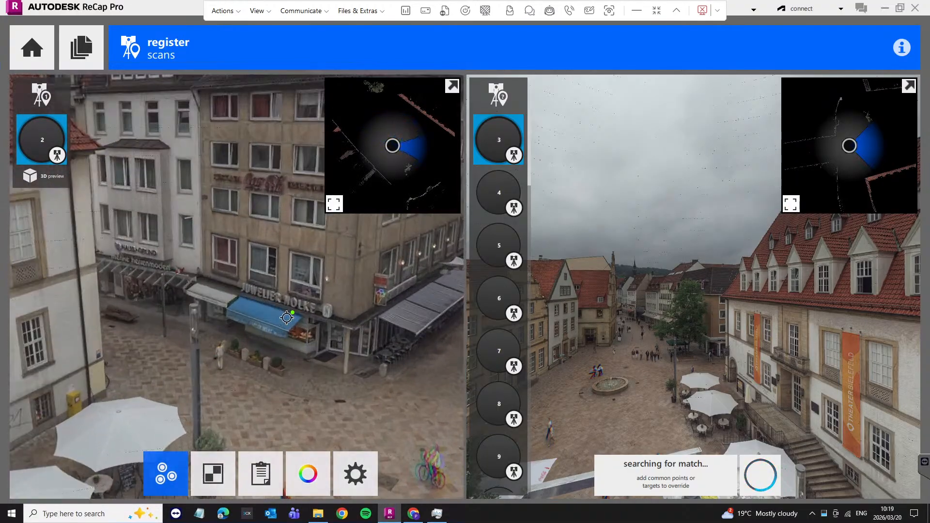
# Load scan 3 in the comparison pane and orbit and zoom it to the same awning
pyautogui.click(504, 139)
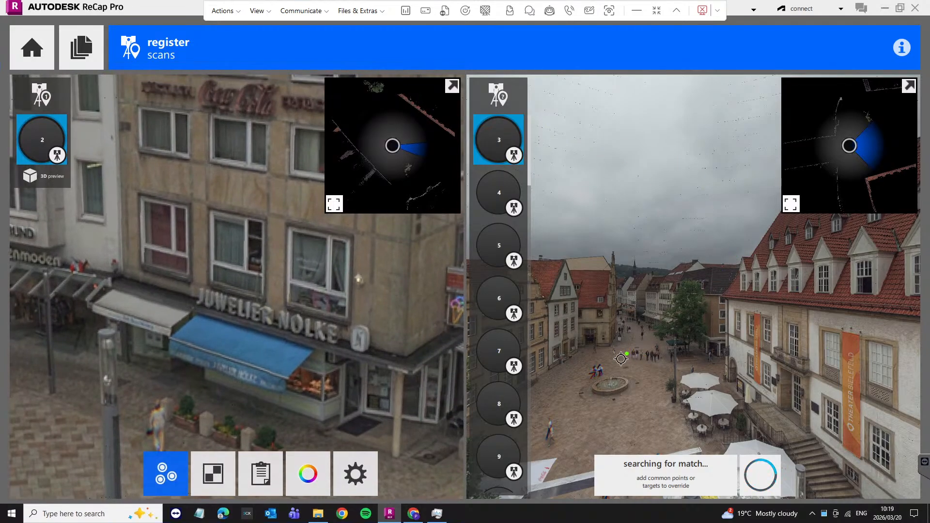
pyautogui.moveTo(846, 310); pyautogui.dragTo(722, 340)
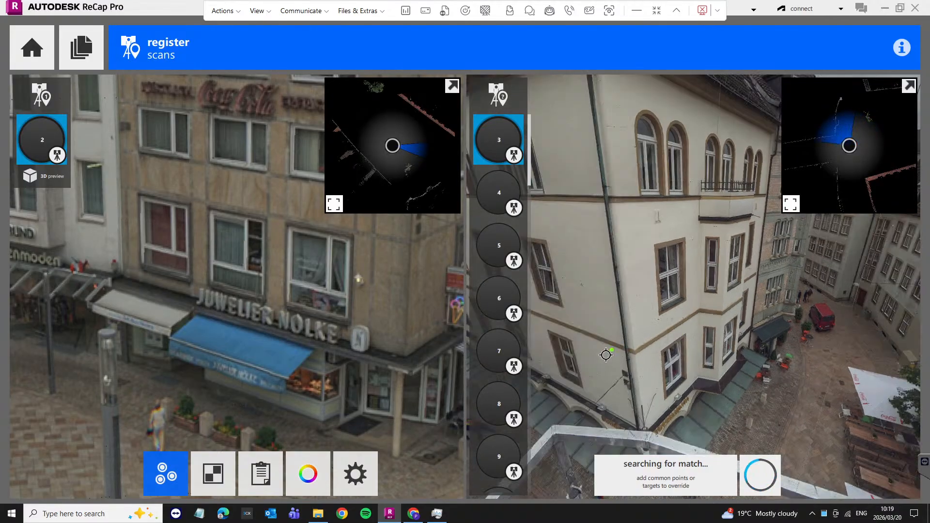
pyautogui.moveTo(606, 354); pyautogui.dragTo(761, 336)
pyautogui.moveTo(613, 335); pyautogui.dragTo(731, 311)
pyautogui.scroll(6, 694, 340)
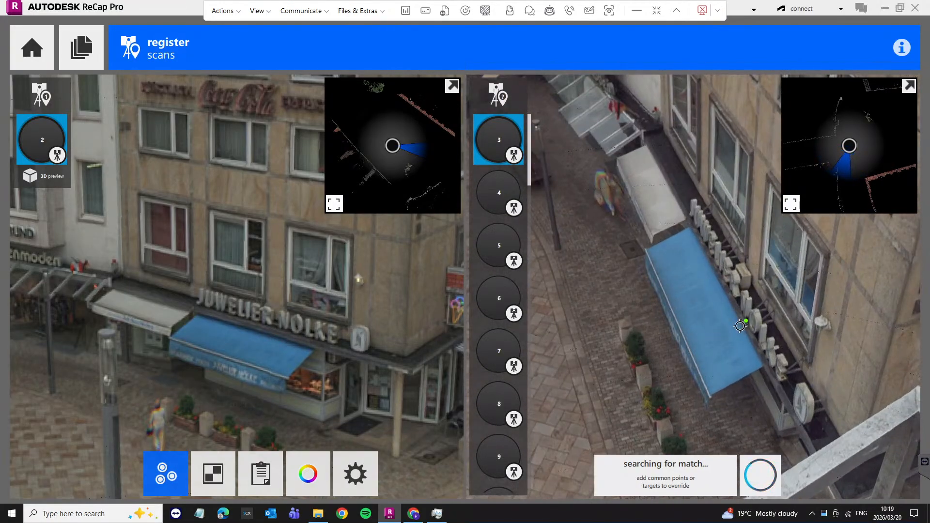
pyautogui.scroll(-6, 698, 318)
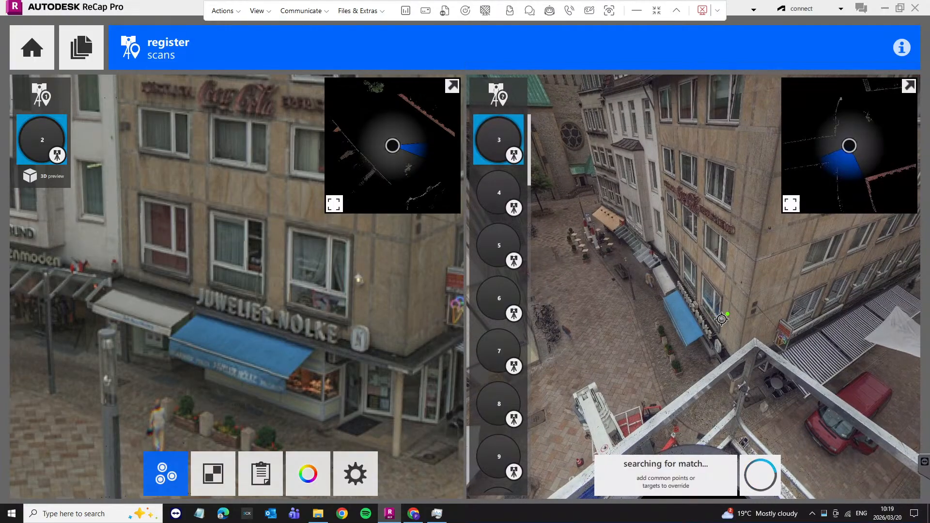
pyautogui.scroll(6, 698, 348)
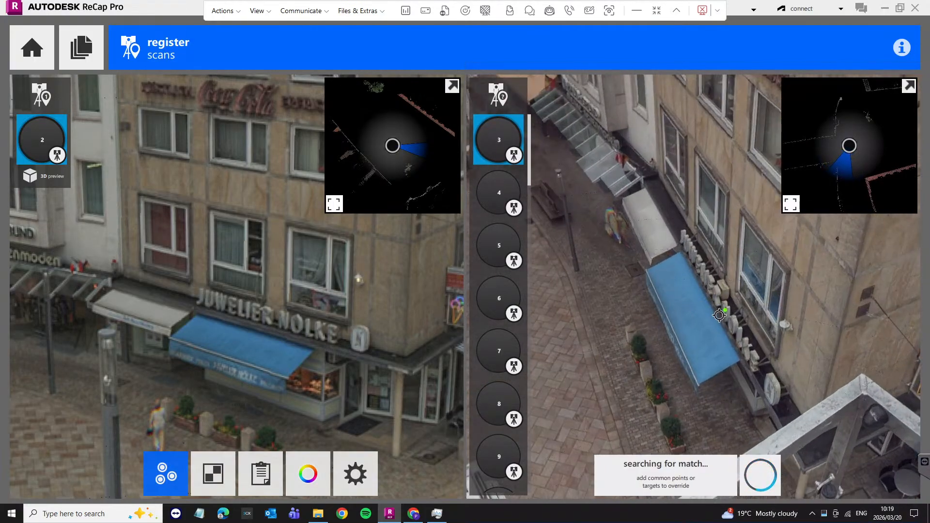
pyautogui.scroll(3, 720, 345)
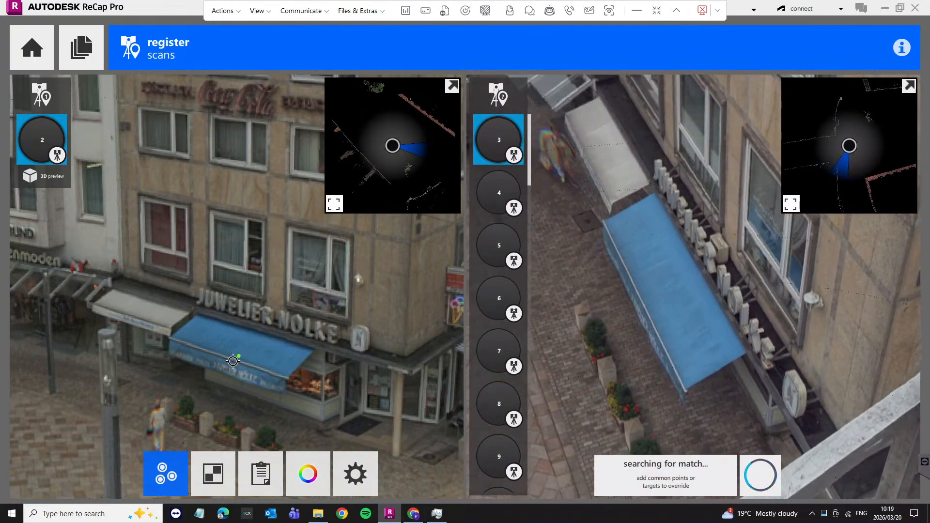
pyautogui.scroll(3, 213, 368)
pyautogui.scroll(1, 237, 371)
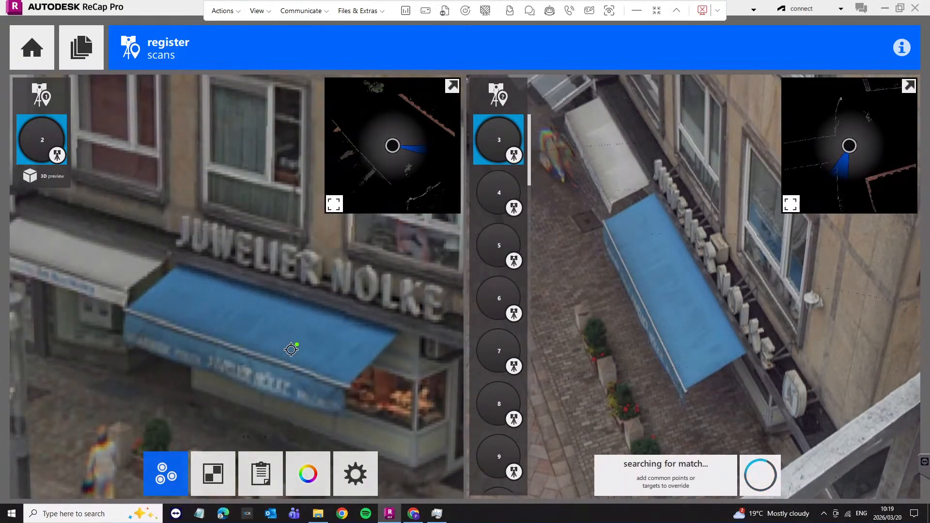
pyautogui.scroll(1, 280, 336)
pyautogui.scroll(1, 279, 335)
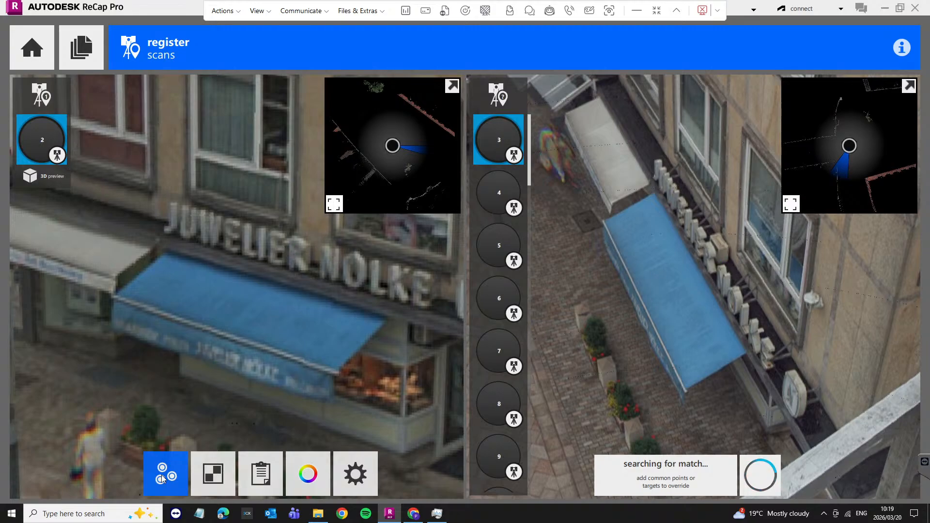
# Mark matching awning corner points in scan 2 and scan 3
pyautogui.click(387, 318)
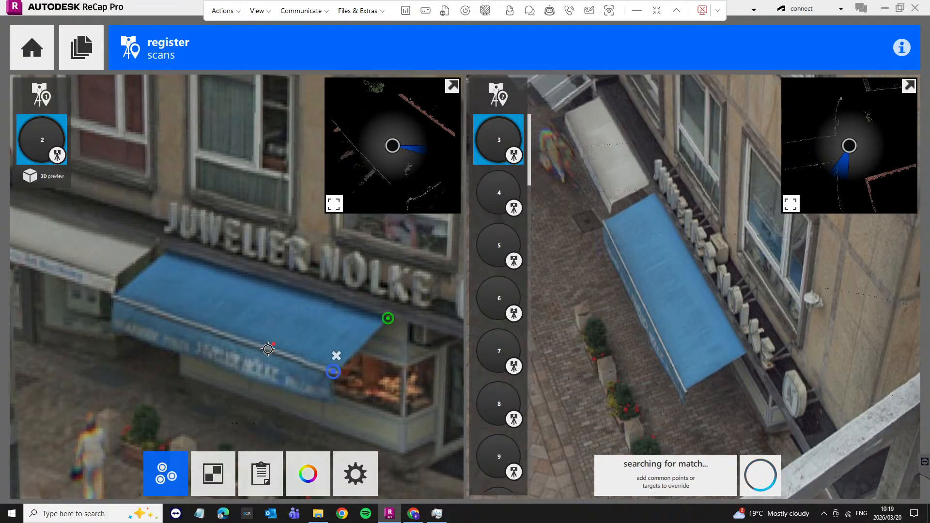
pyautogui.click(117, 297)
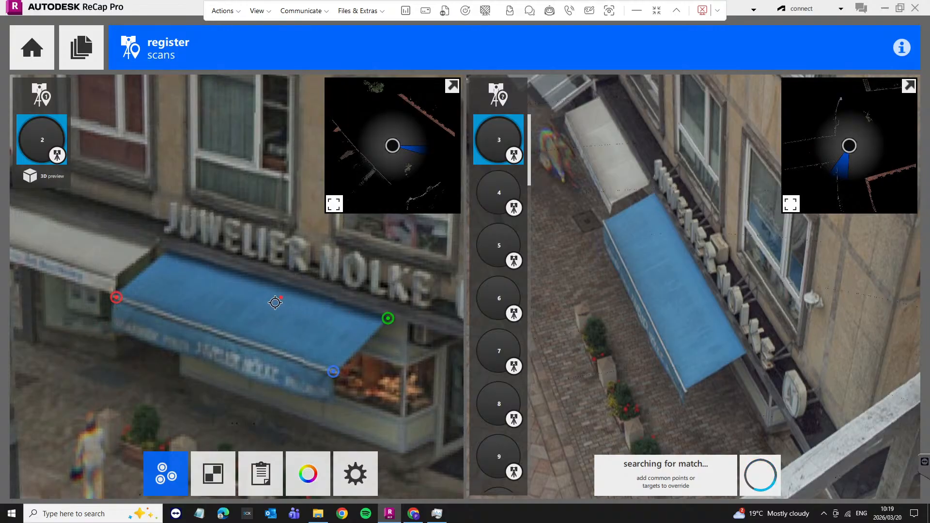
pyautogui.click(745, 352)
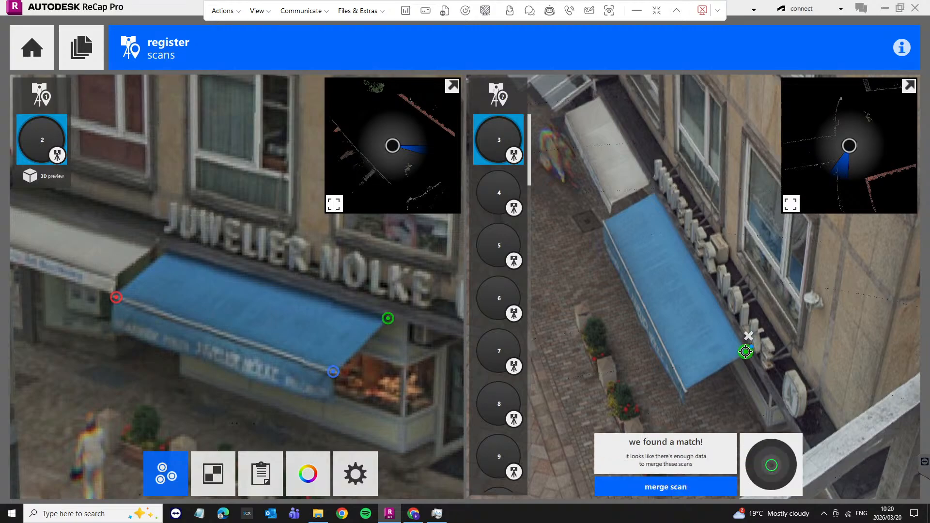
pyautogui.click(685, 387)
pyautogui.click(605, 223)
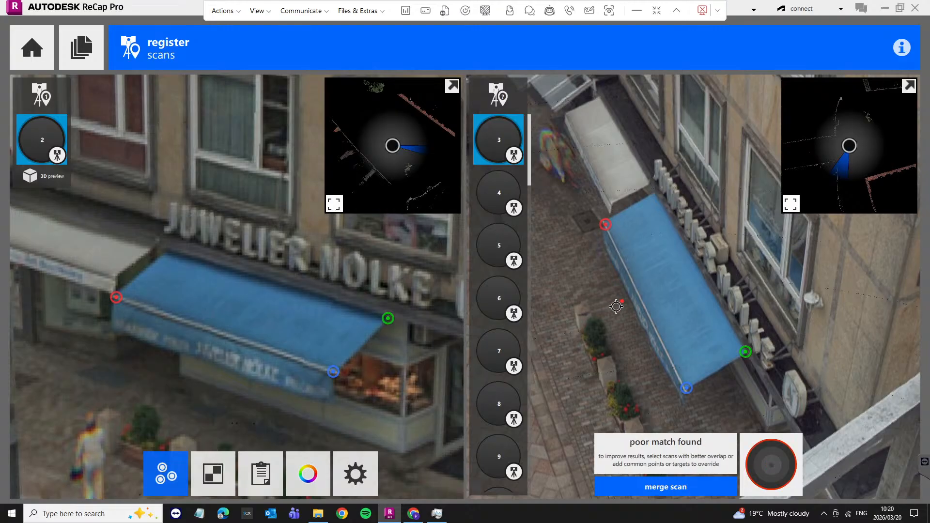
# Merge scan 3 into the registration group and start its alignment review
pyautogui.moveTo(746, 493)
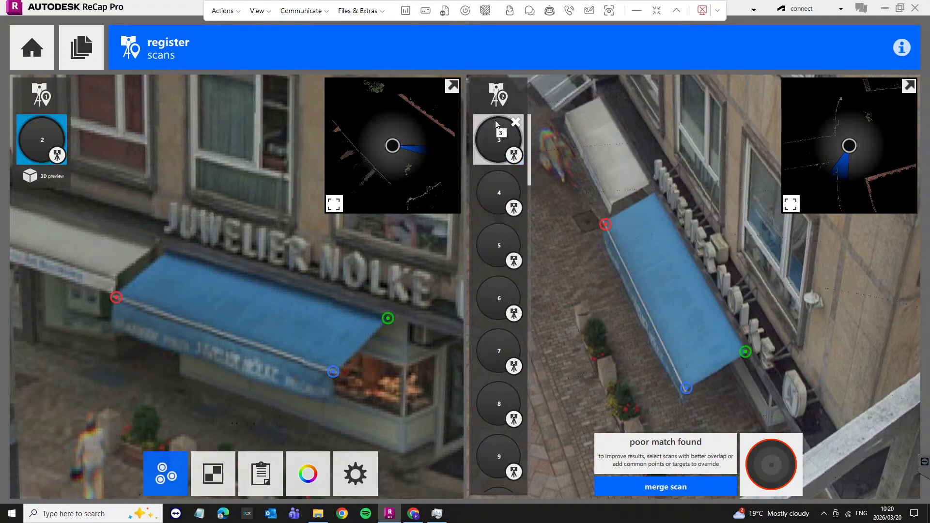
pyautogui.moveTo(768, 474)
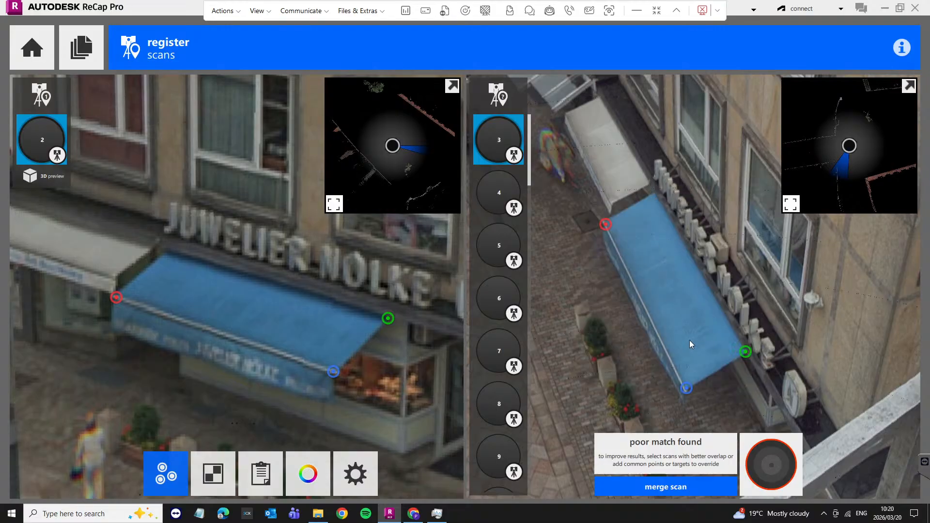
pyautogui.click(499, 140)
pyautogui.moveTo(673, 494)
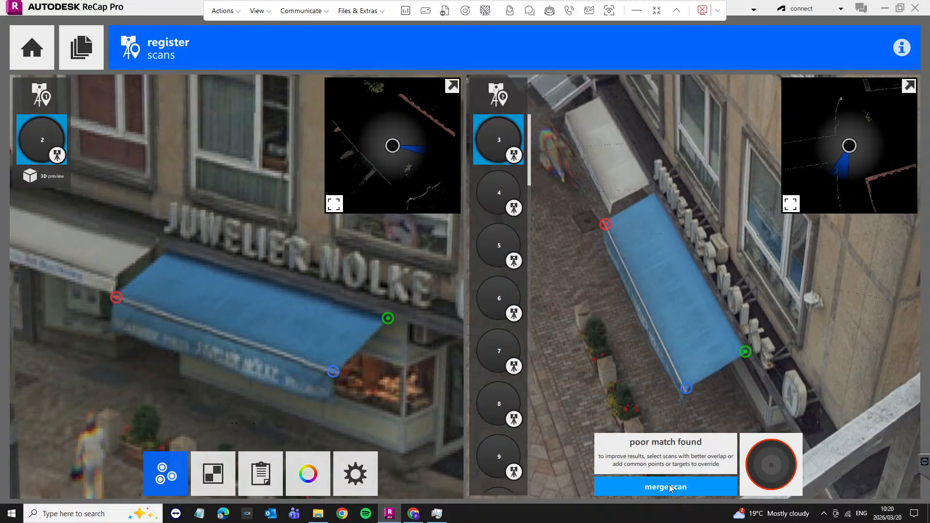
pyautogui.click(670, 486)
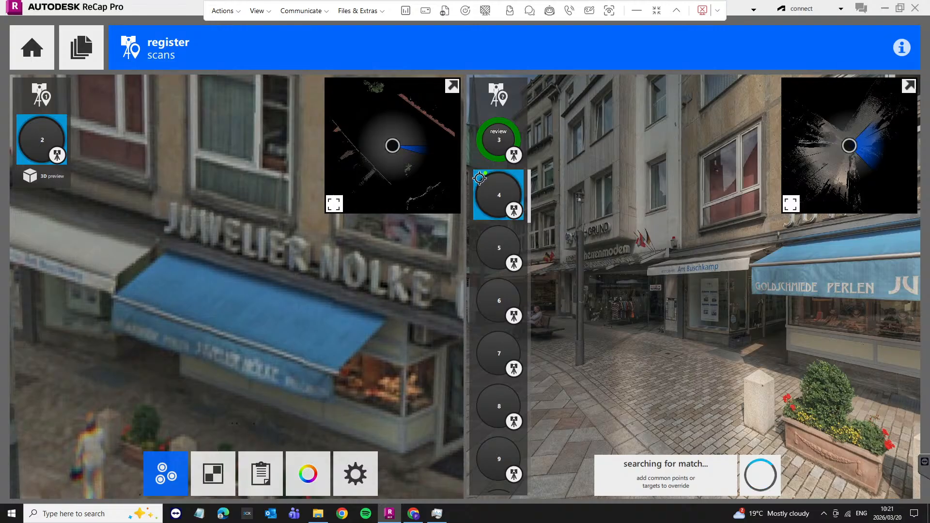
pyautogui.click(491, 140)
# Open scan 3's full-screen Review Scan Alignment view from its green review ring
pyautogui.click(498, 131)
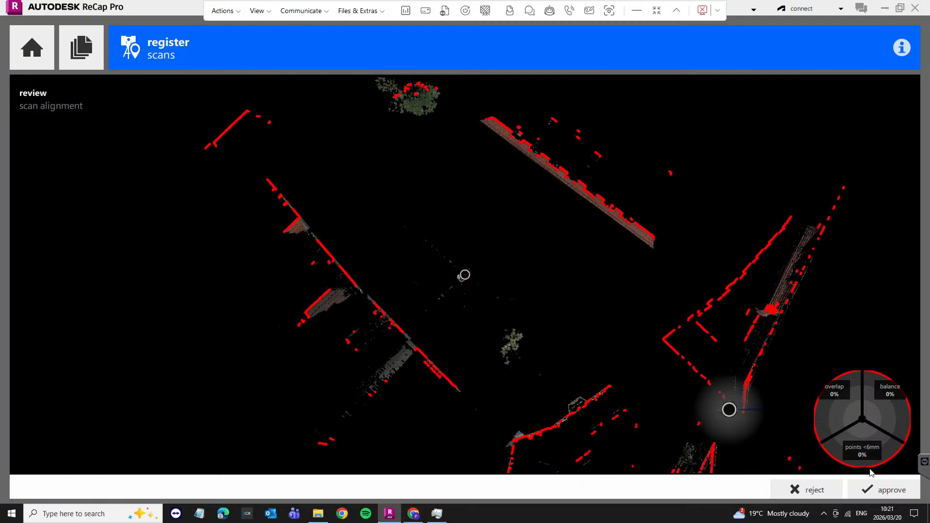
pyautogui.moveTo(864, 453)
# Approve scan 3's alignment and turn its panorama toward the street corner
pyautogui.click(884, 490)
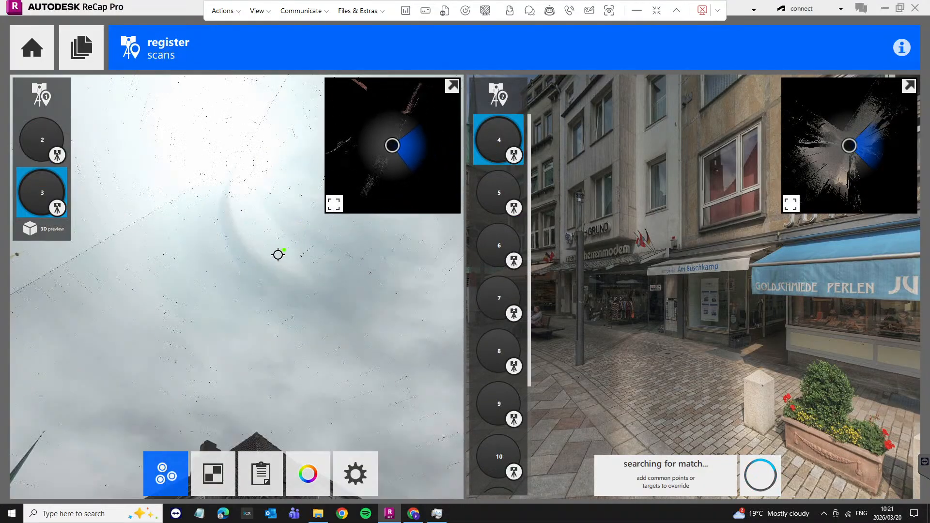
pyautogui.moveTo(313, 257); pyautogui.dragTo(152, 233)
pyautogui.moveTo(296, 388); pyautogui.dragTo(172, 274)
pyautogui.moveTo(397, 386); pyautogui.dragTo(49, 359)
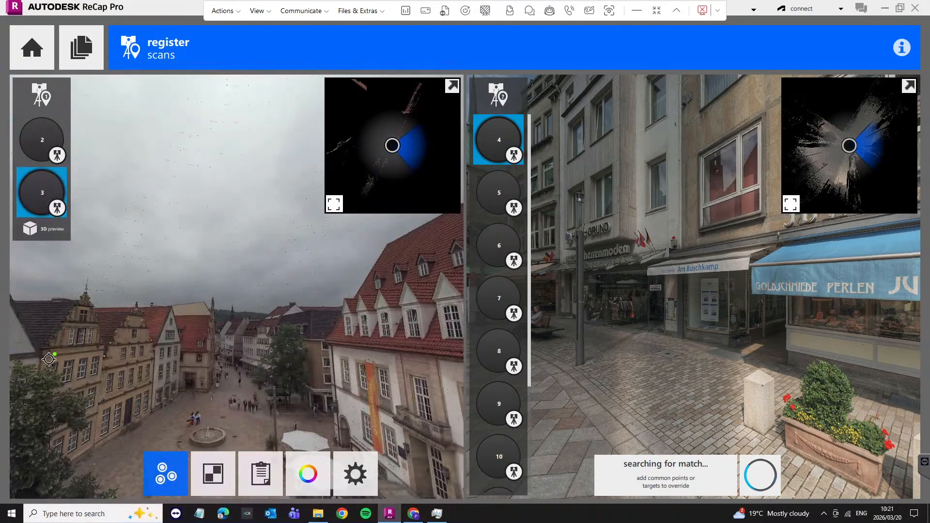
pyautogui.moveTo(358, 380); pyautogui.dragTo(140, 371)
pyautogui.moveTo(297, 383); pyautogui.dragTo(156, 377)
pyautogui.moveTo(334, 401); pyautogui.dragTo(248, 343)
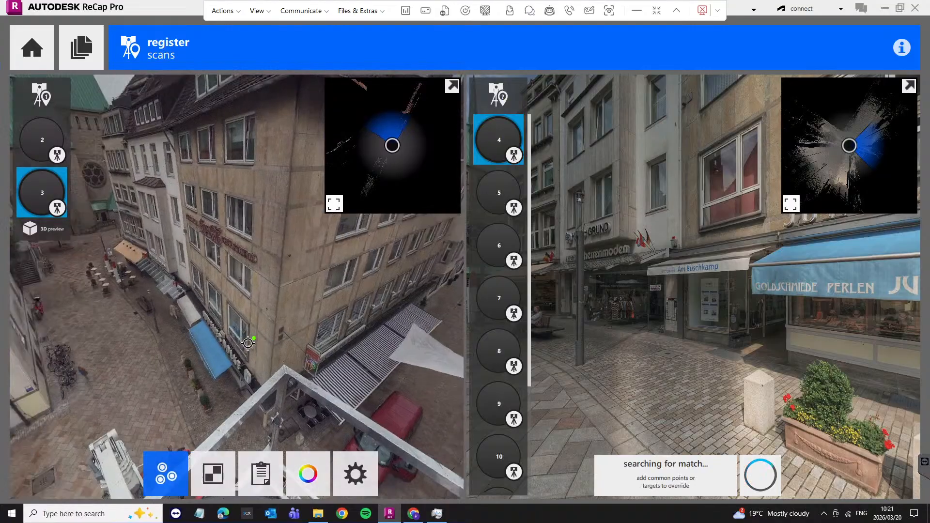
pyautogui.scroll(2, 206, 363)
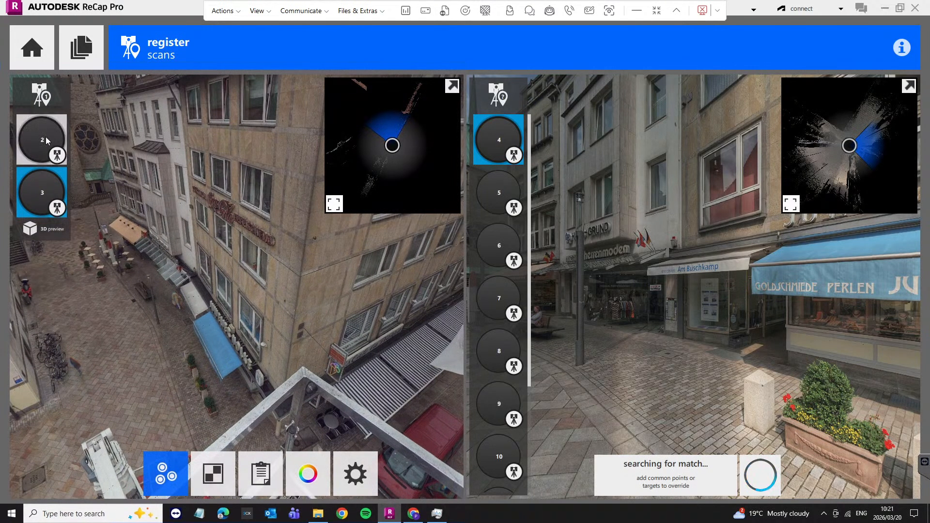
# Switch to scan 2, zoom both views to the Juwelier Nölke awning, and mark its corner
pyautogui.click(47, 141)
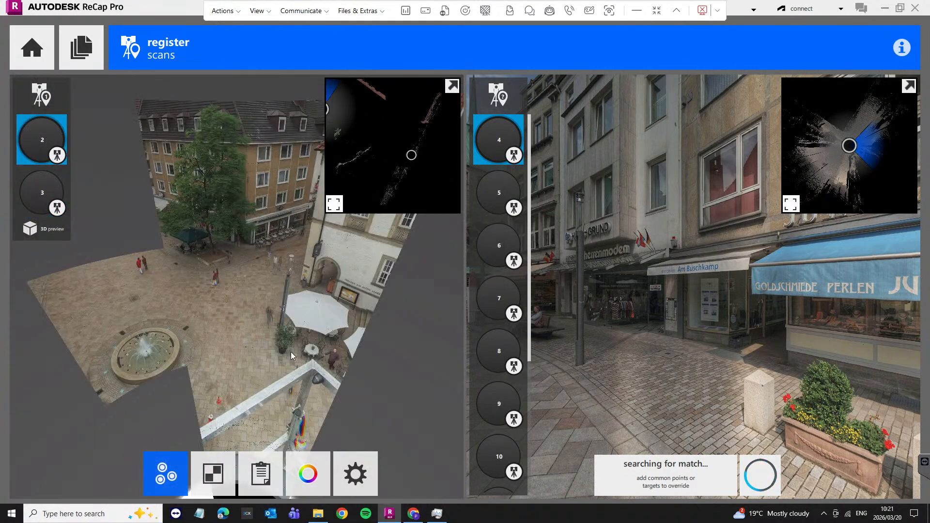
pyautogui.moveTo(286, 341); pyautogui.dragTo(231, 431)
pyautogui.scroll(3, 183, 268)
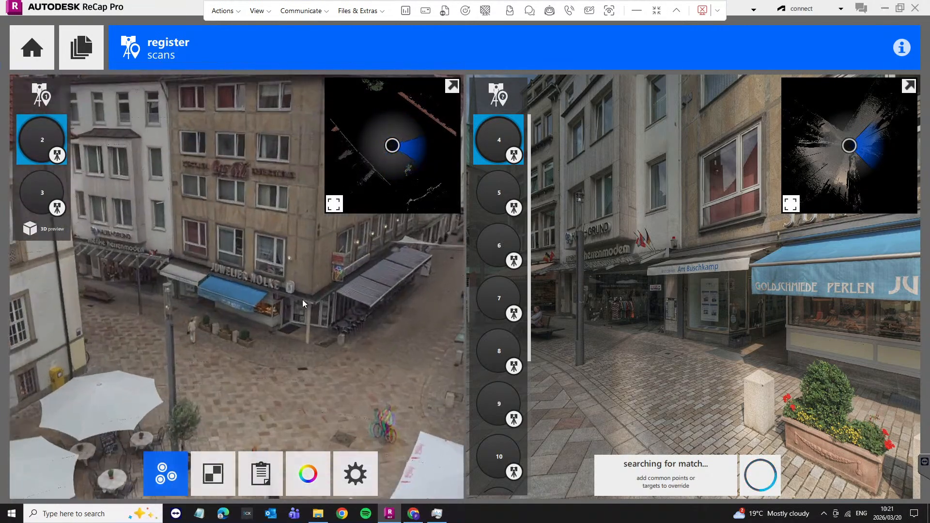
pyautogui.scroll(3, 237, 289)
pyautogui.scroll(4, 184, 286)
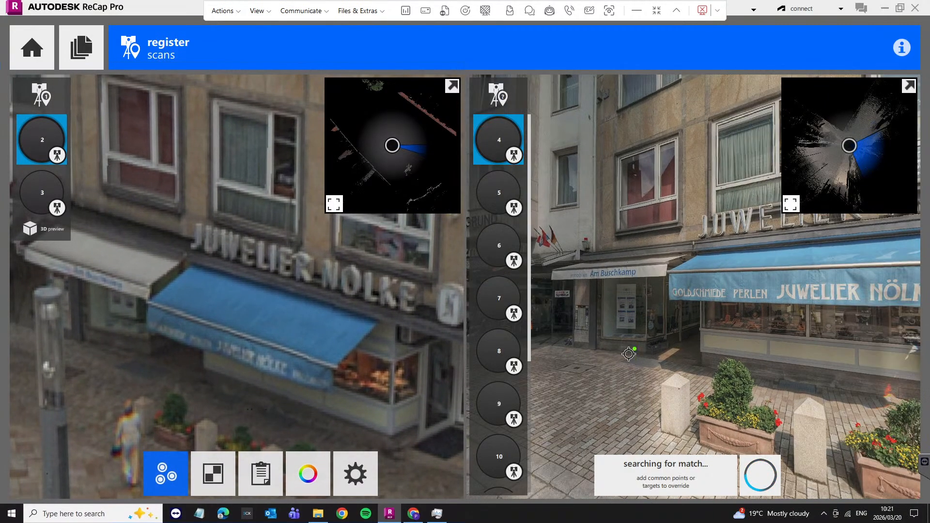
pyautogui.moveTo(750, 342); pyautogui.dragTo(800, 336)
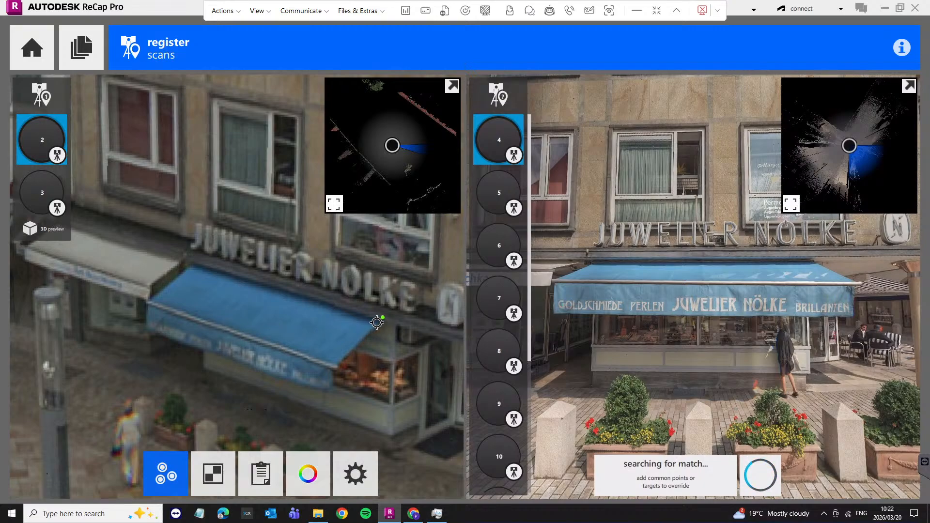
pyautogui.scroll(1, 326, 327)
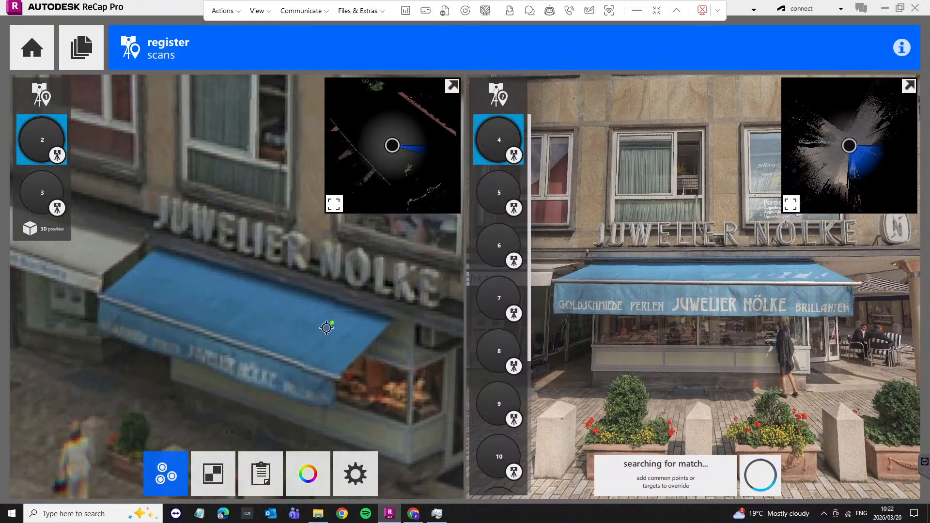
pyautogui.click(389, 319)
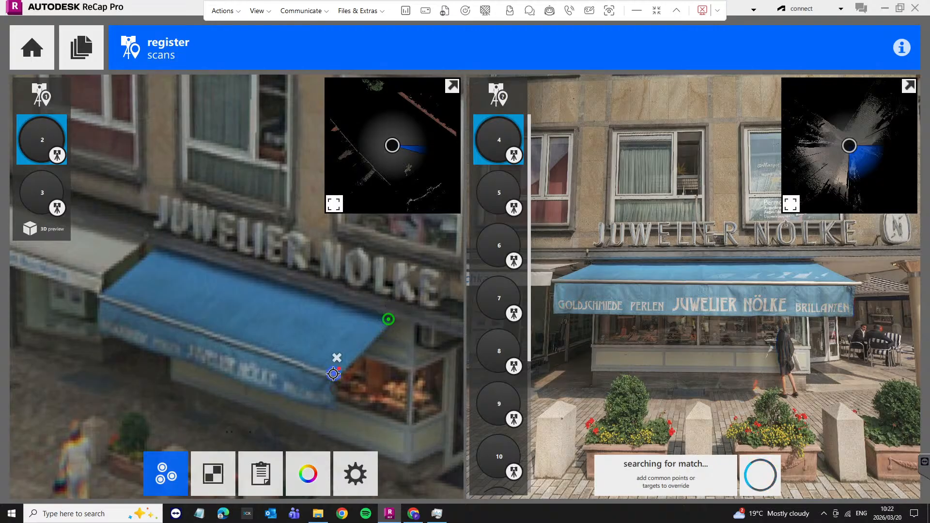
# Mark matching awning ends in scans 2 and 4, then merge scan 4 into the group
pyautogui.click(105, 297)
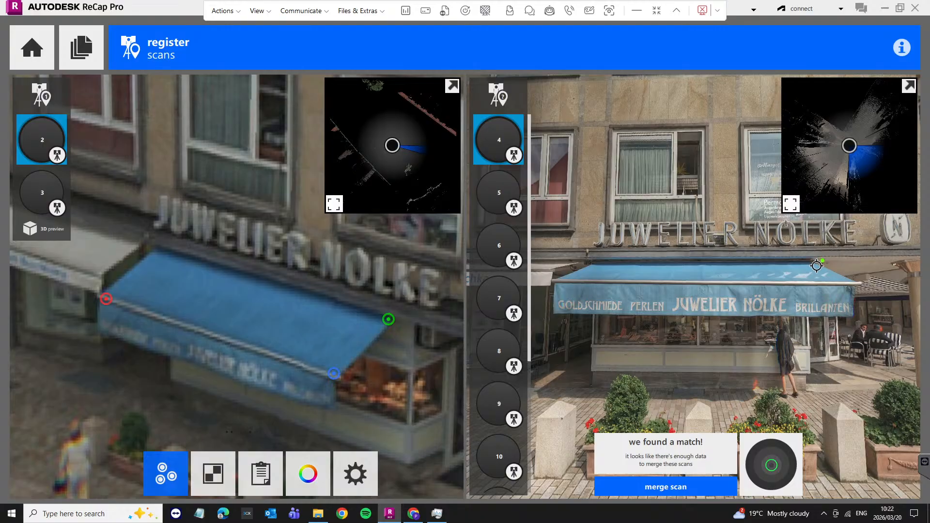
pyautogui.click(817, 266)
pyautogui.click(849, 282)
pyautogui.click(559, 281)
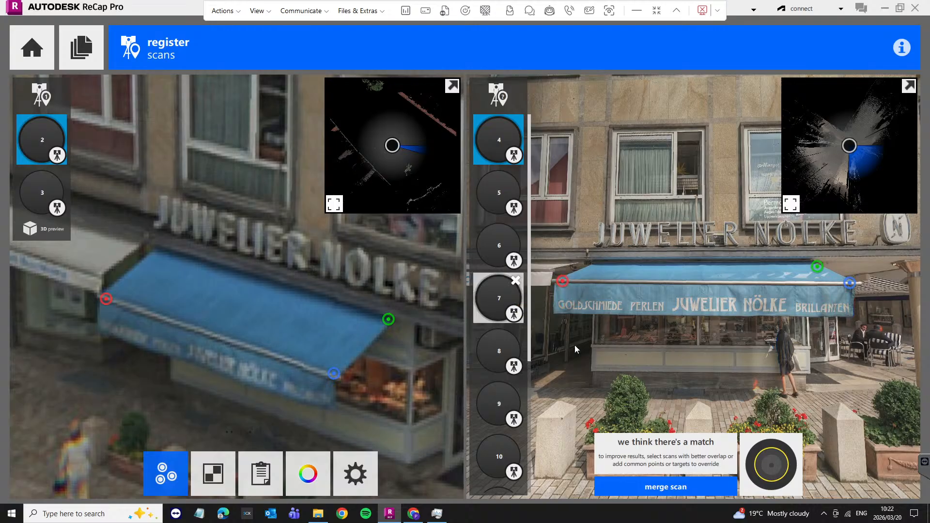
pyautogui.moveTo(792, 460)
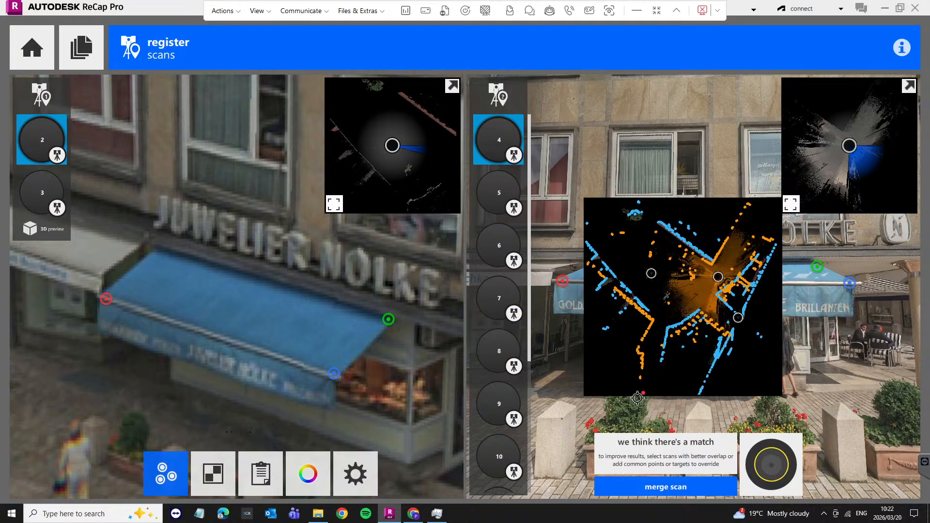
pyautogui.click(671, 488)
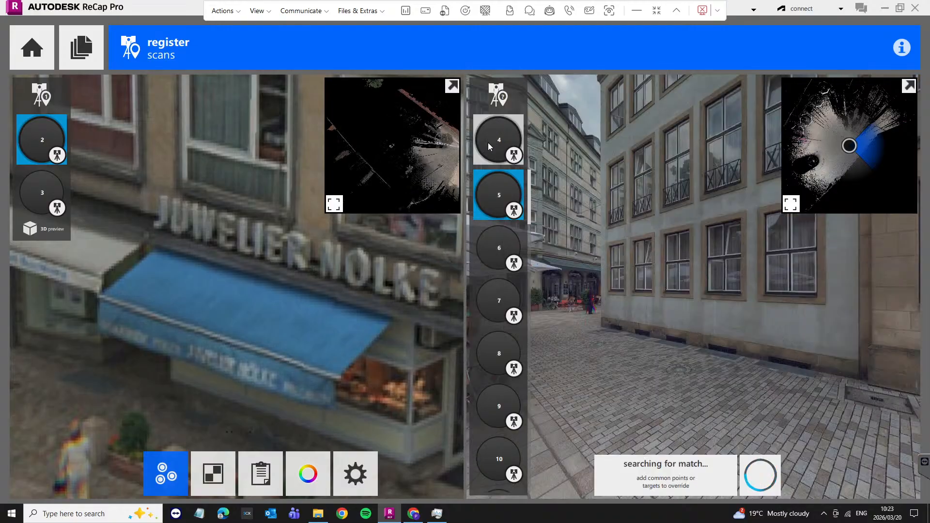
# From the imported-scans overview, suspend the Webinar PC project so its progress is saved
pyautogui.click(81, 52)
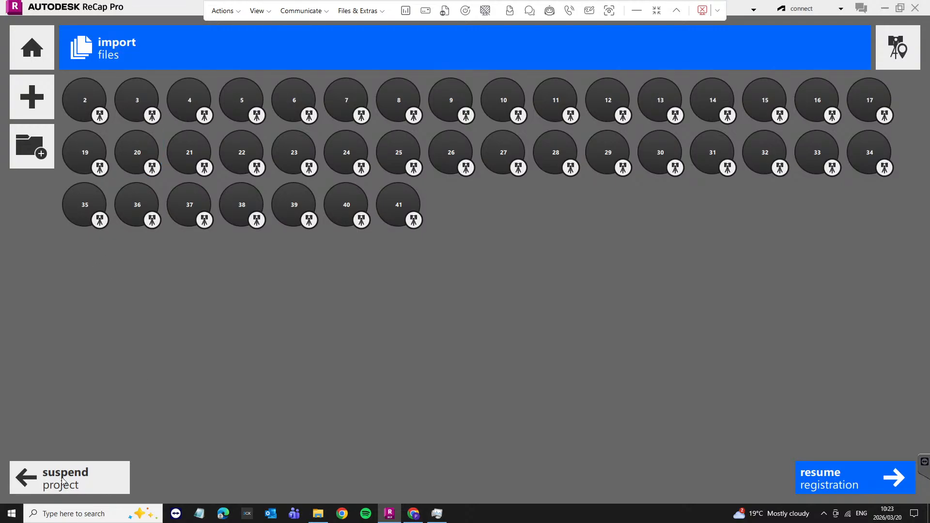
pyautogui.click(44, 480)
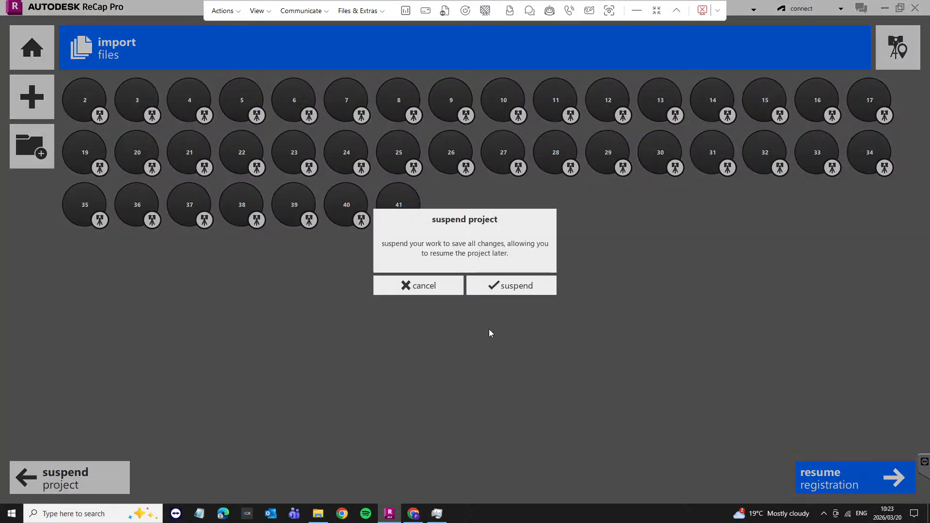
pyautogui.click(496, 289)
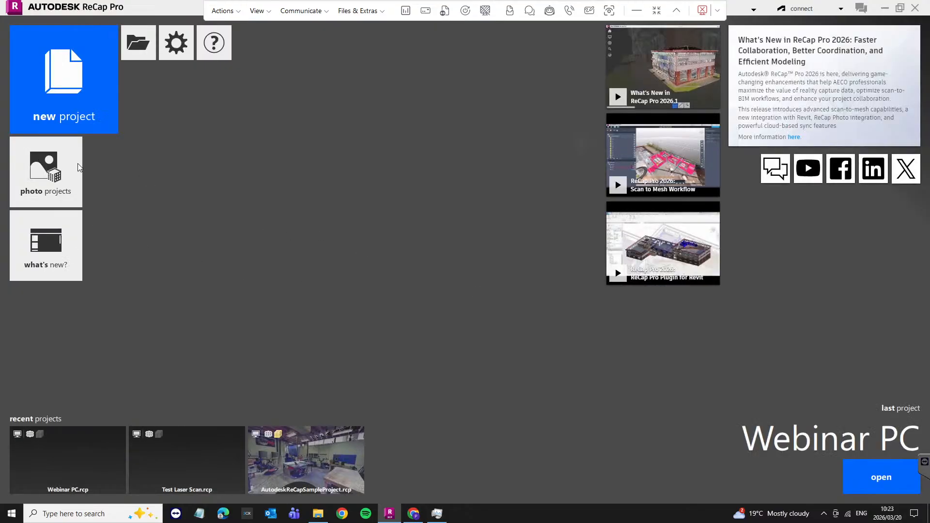
# Create a new Import Point Cloud project named 'Webinar PC 2' in D:\Temp
pyautogui.click(73, 101)
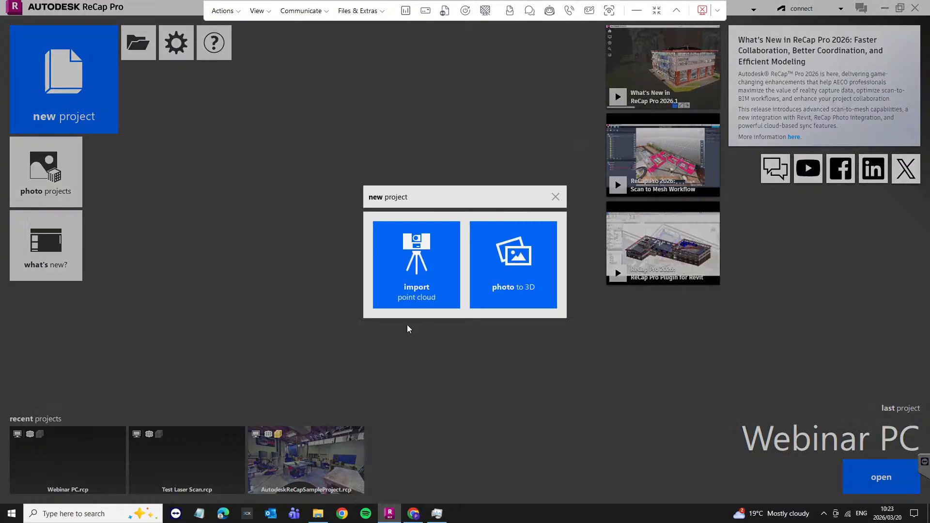
pyautogui.click(410, 282)
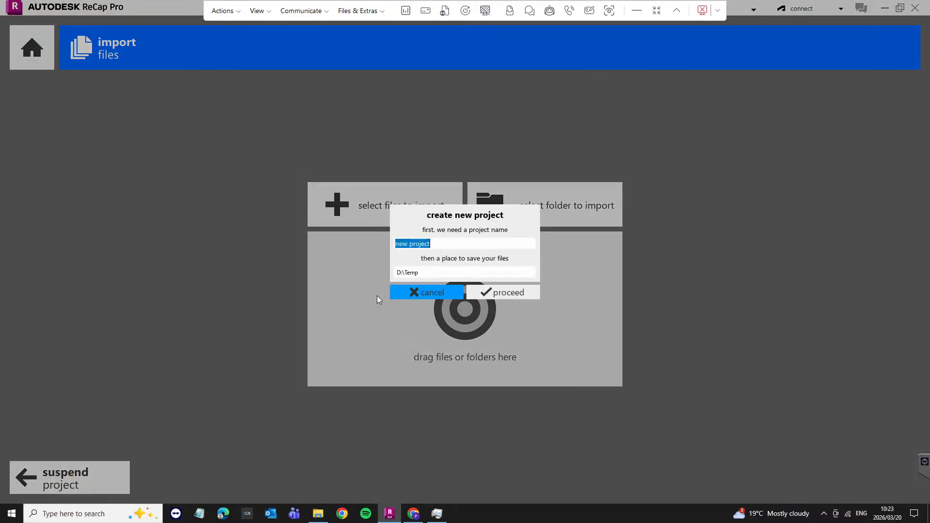
pyautogui.click(443, 246)
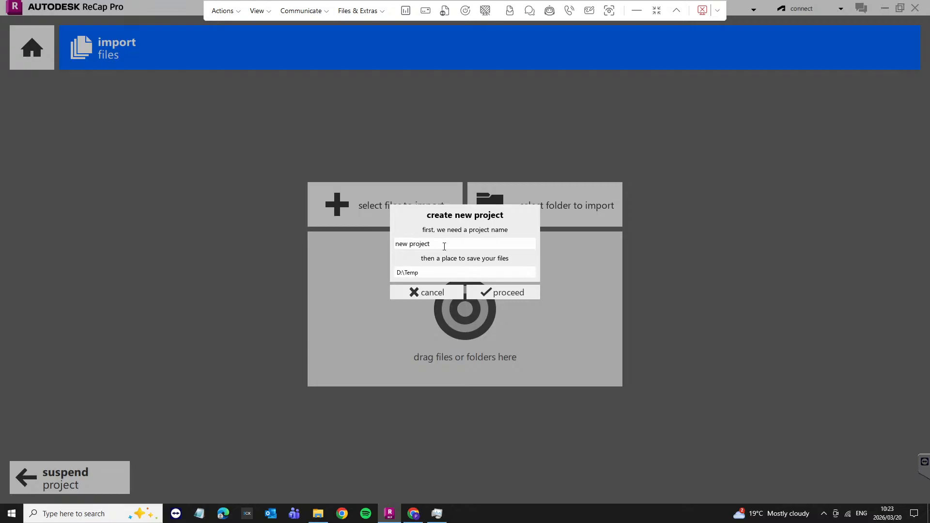
pyautogui.moveTo(443, 246); pyautogui.dragTo(328, 244)
pyautogui.write('Webinar PC 2')
pyautogui.click(500, 292)
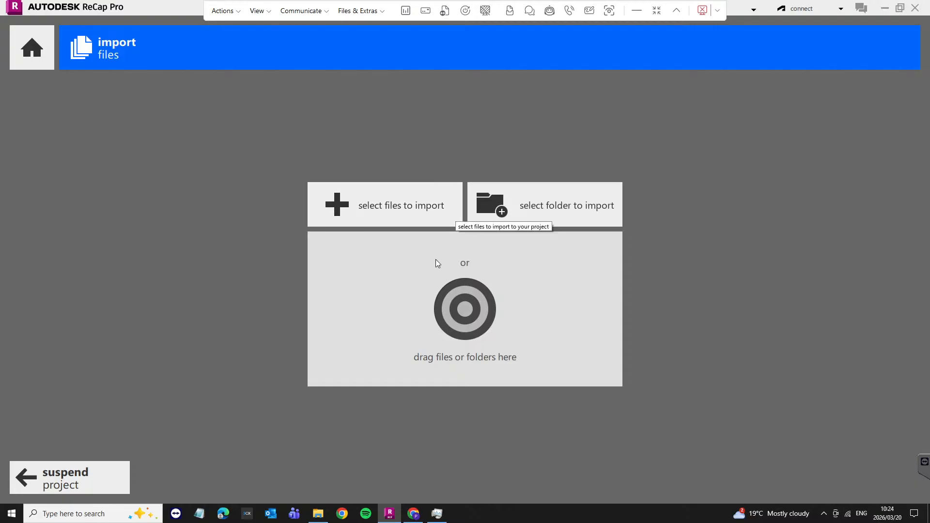
# Select 2.rcs through 41.rcs in D:\Temp\Webinar Scan and import all 39 scans
pyautogui.click(390, 210)
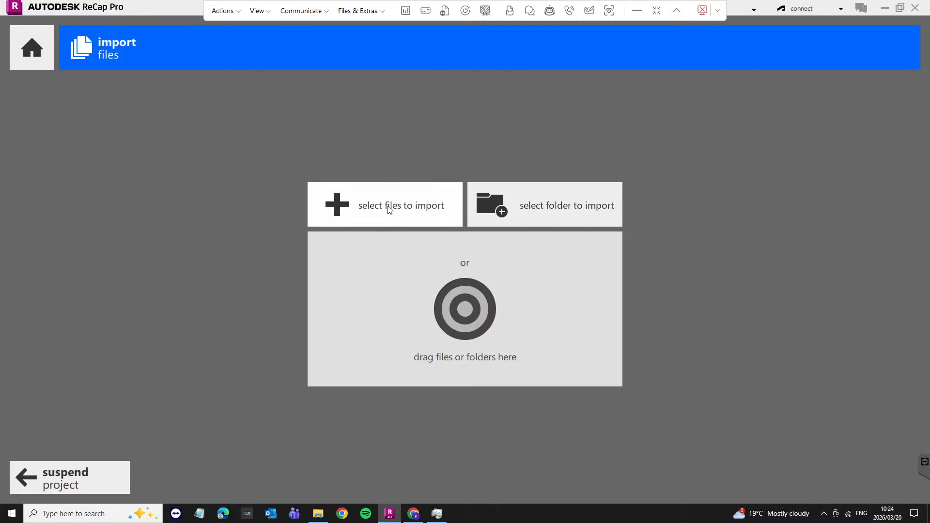
pyautogui.click(390, 208)
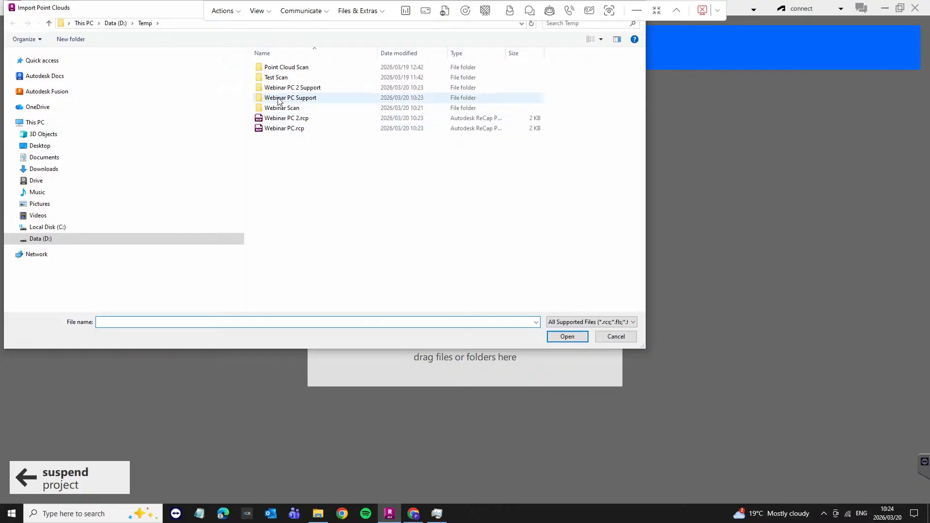
pyautogui.doubleClick(295, 108)
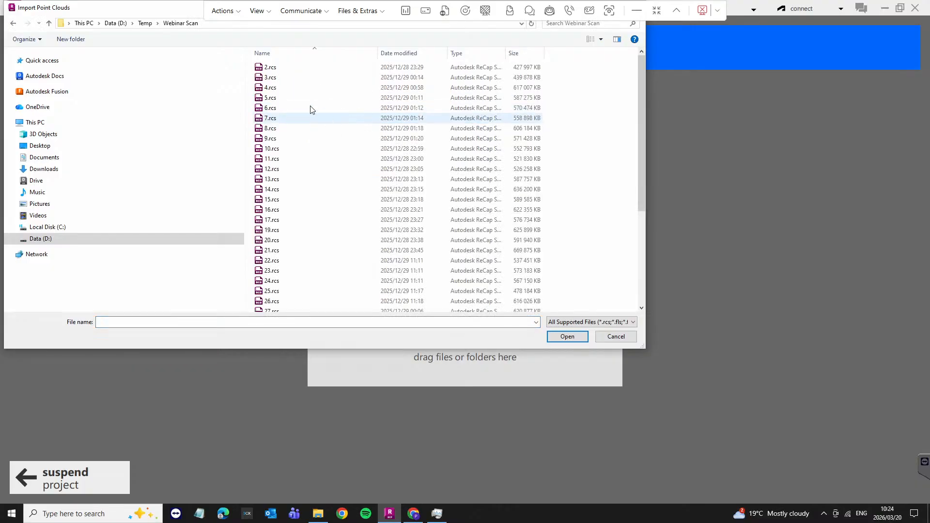
pyautogui.click(270, 70)
pyautogui.scroll(-5, 279, 214)
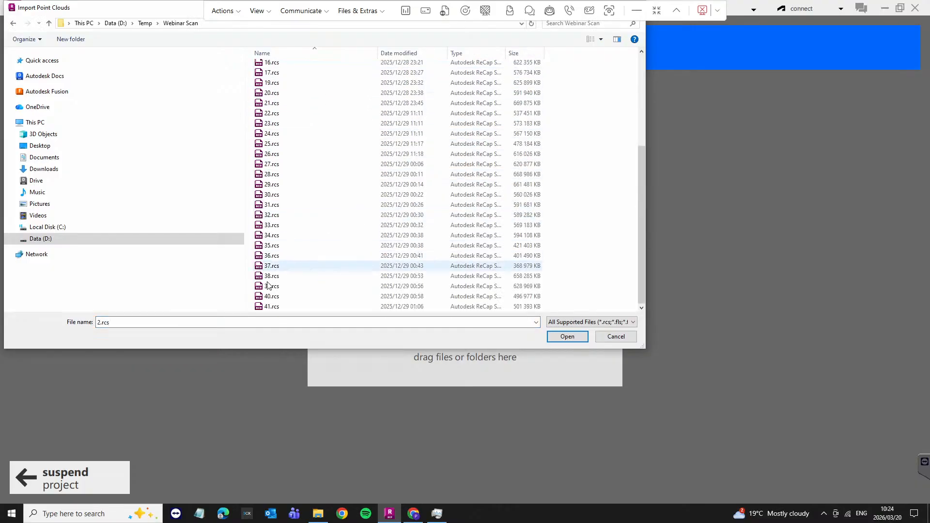
pyautogui.keyDown('shift'); pyautogui.click(273, 307); pyautogui.keyUp('shift')
pyautogui.click(567, 336)
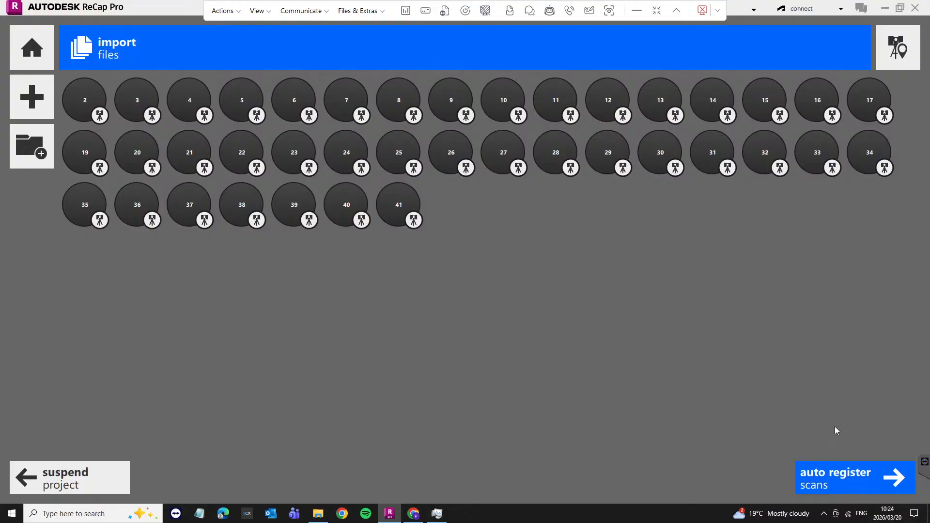
pyautogui.moveTo(848, 481)
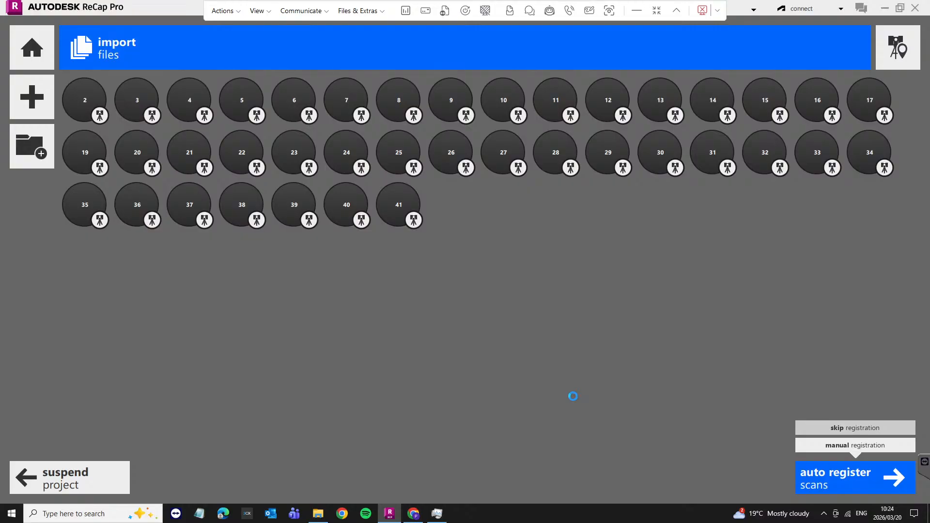
# Bring Task Manager's GPU performance view for the GTX 1070 in front of ReCap Pro
pyautogui.click(315, 514)
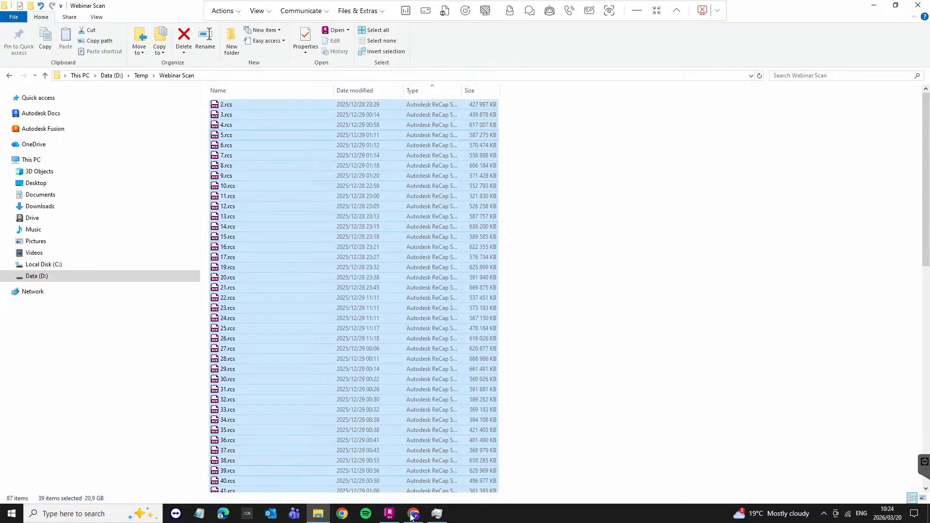
pyautogui.click(409, 469)
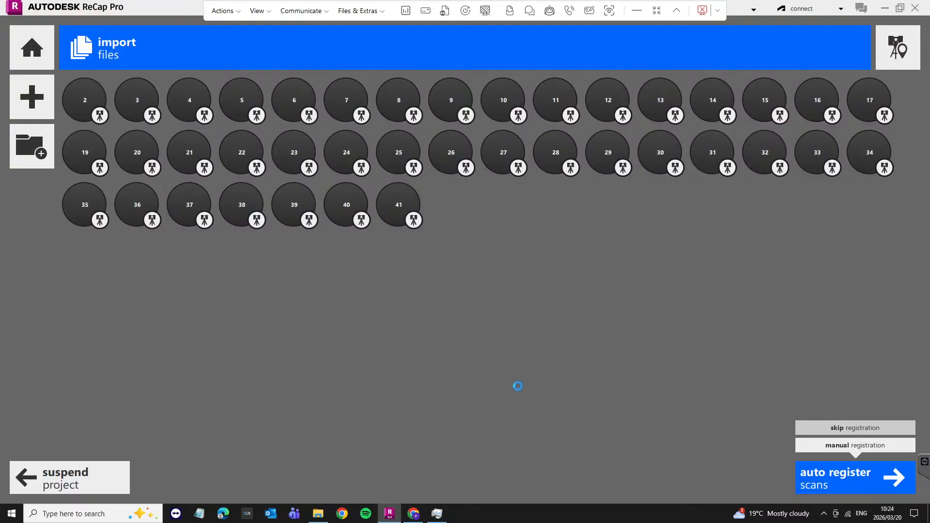
pyautogui.click(439, 515)
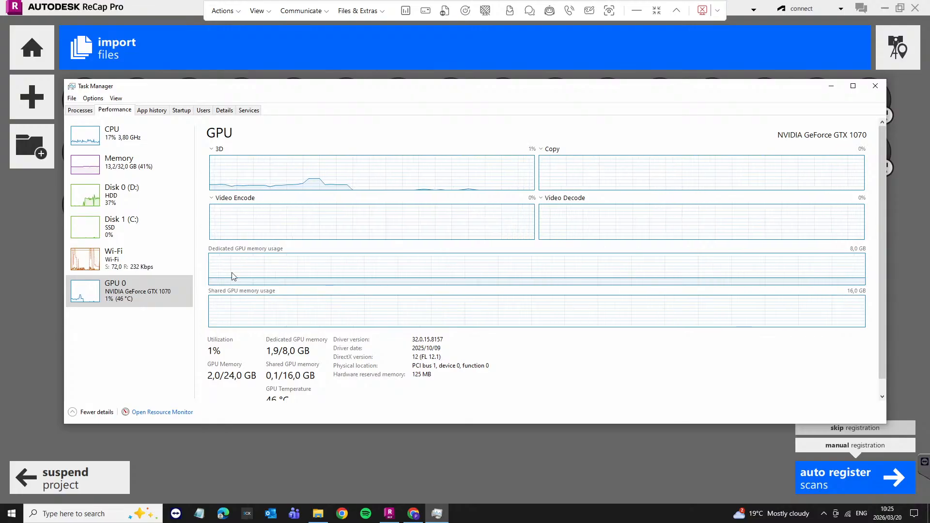
# Search Windows for 'graphics settings'
pyautogui.click(90, 514)
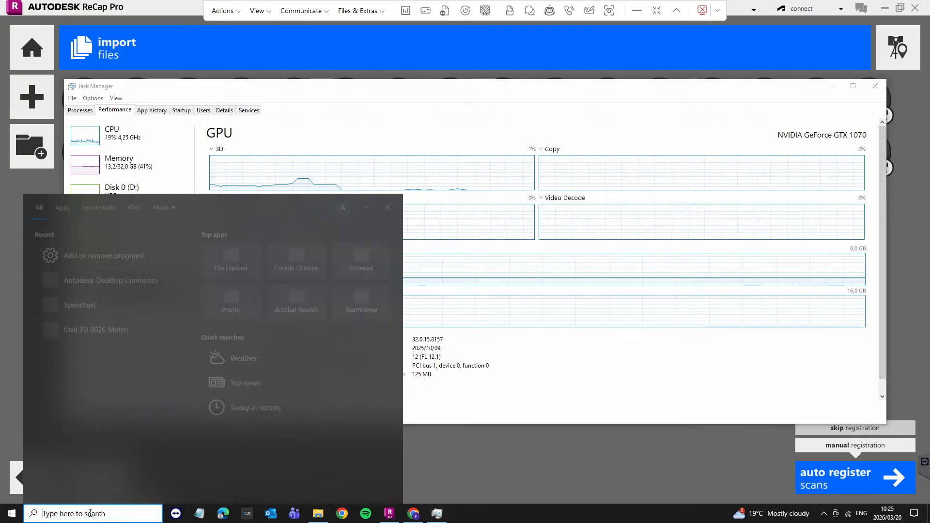
pyautogui.write('graphics settings')
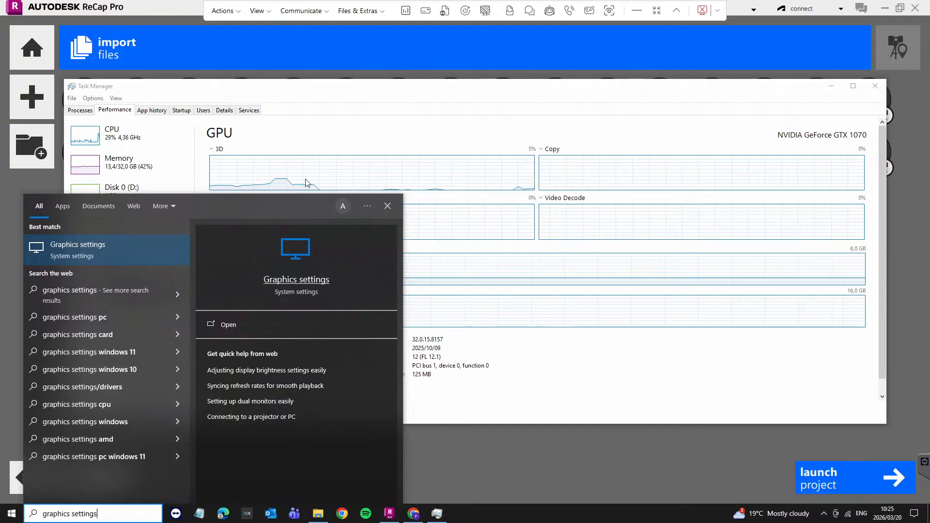
# Open Graphics settings and browse for a program, first searching C:\Program Files\Autodesk
pyautogui.click(310, 280)
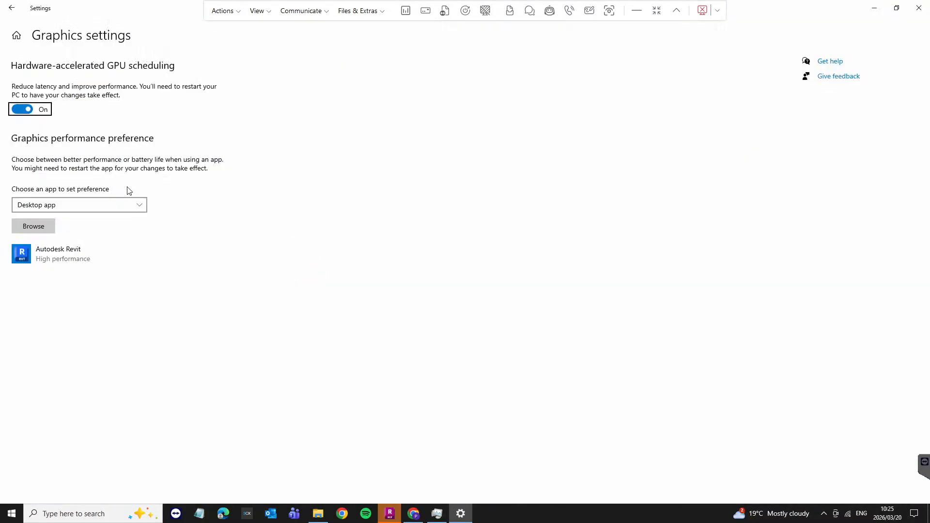
pyautogui.click(33, 227)
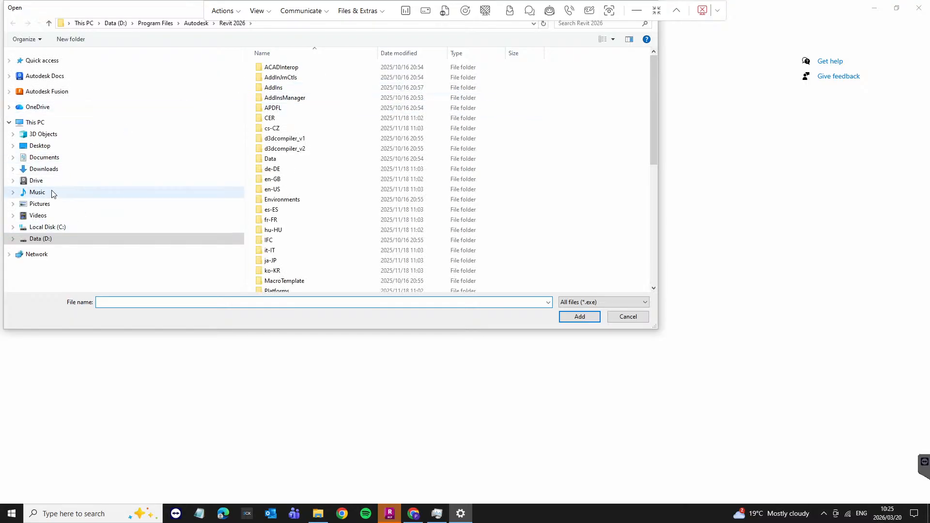
pyautogui.click(48, 228)
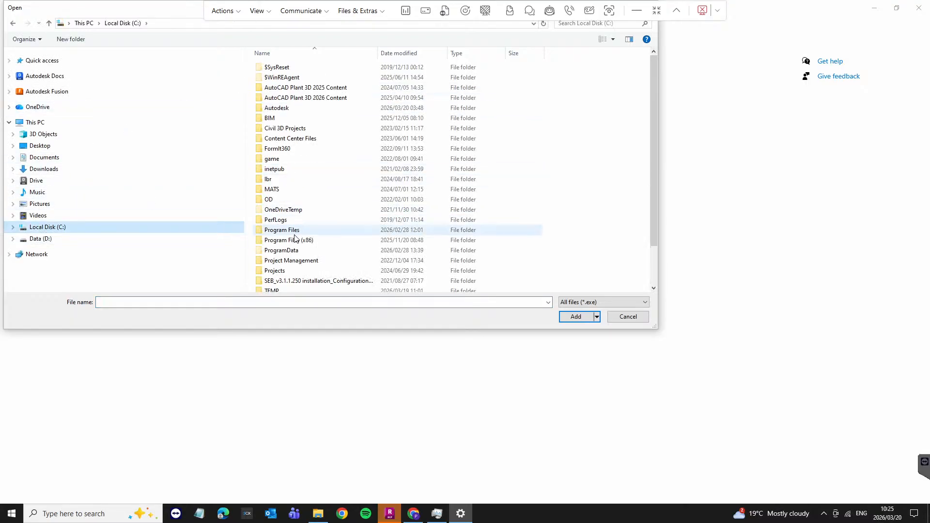
pyautogui.doubleClick(293, 231)
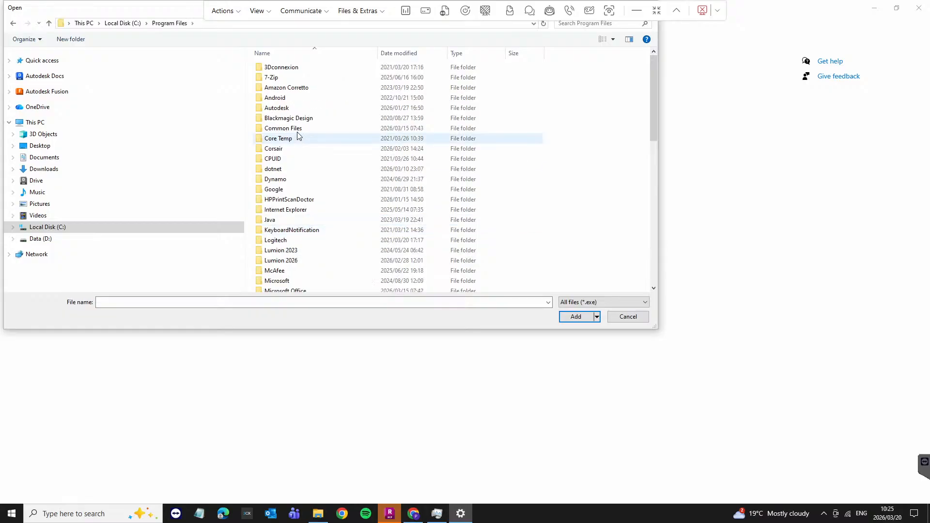
pyautogui.doubleClick(283, 107)
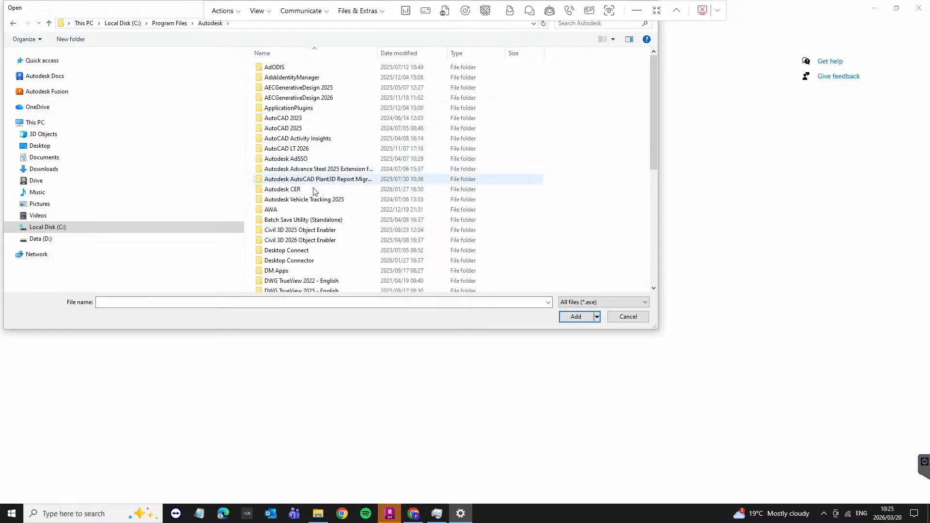
pyautogui.scroll(-5, 314, 196)
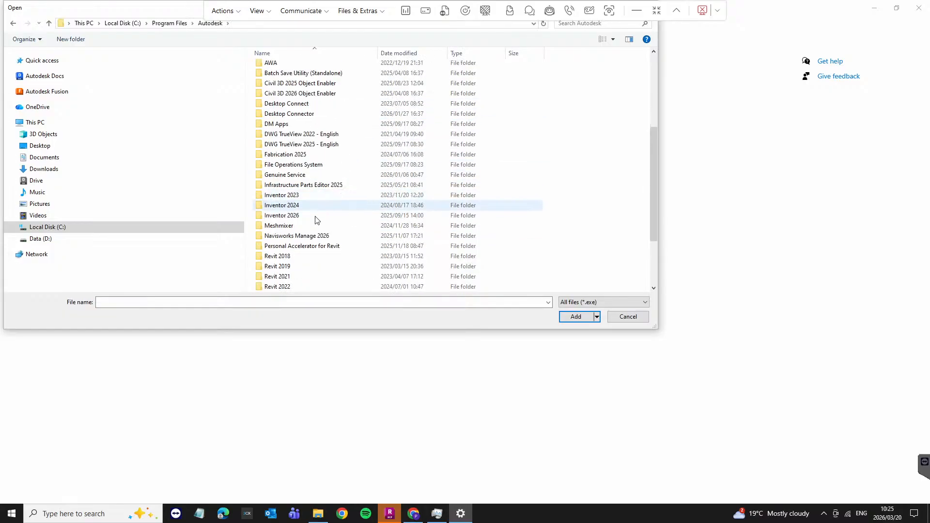
pyautogui.scroll(-3, 315, 208)
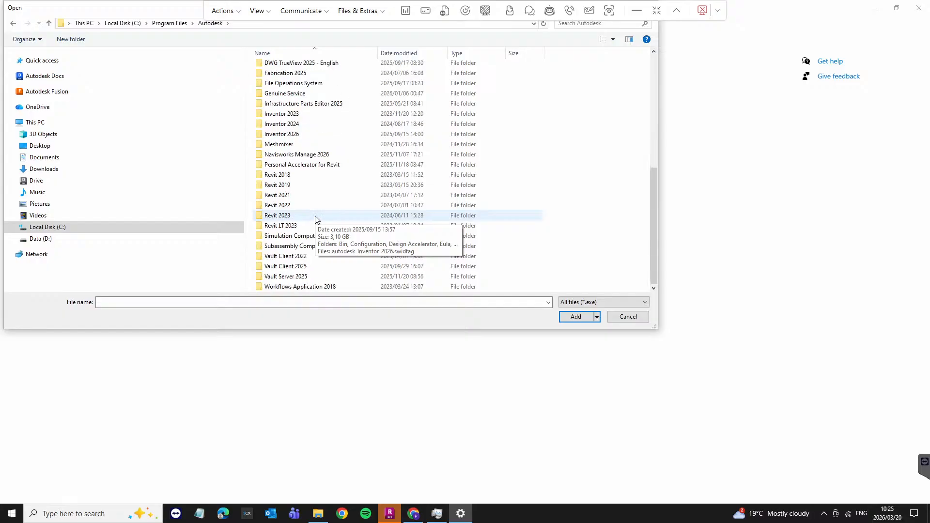
pyautogui.scroll(7, 312, 206)
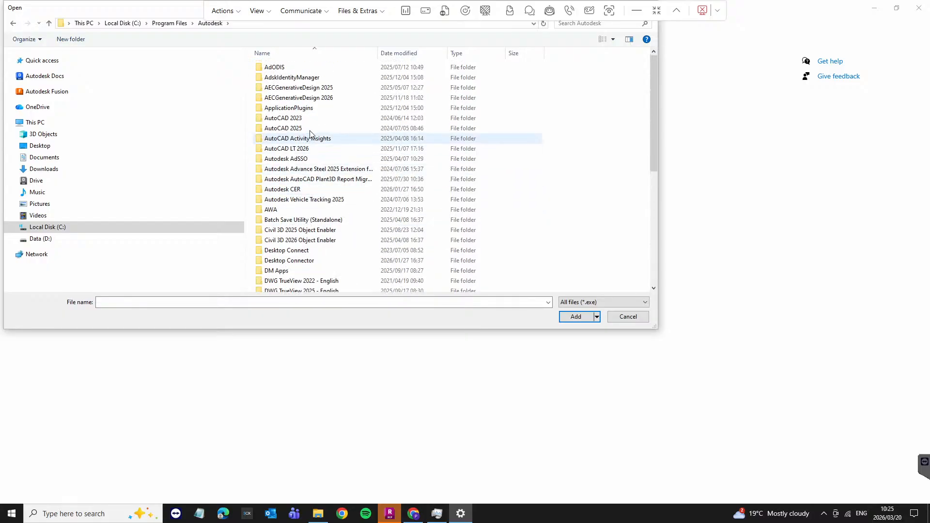
pyautogui.scroll(-3, 338, 124)
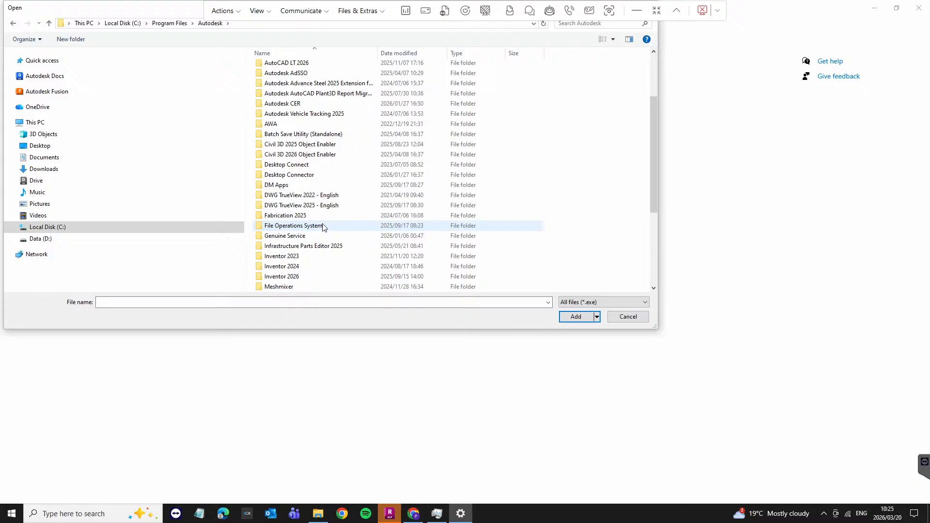
pyautogui.scroll(-3, 324, 227)
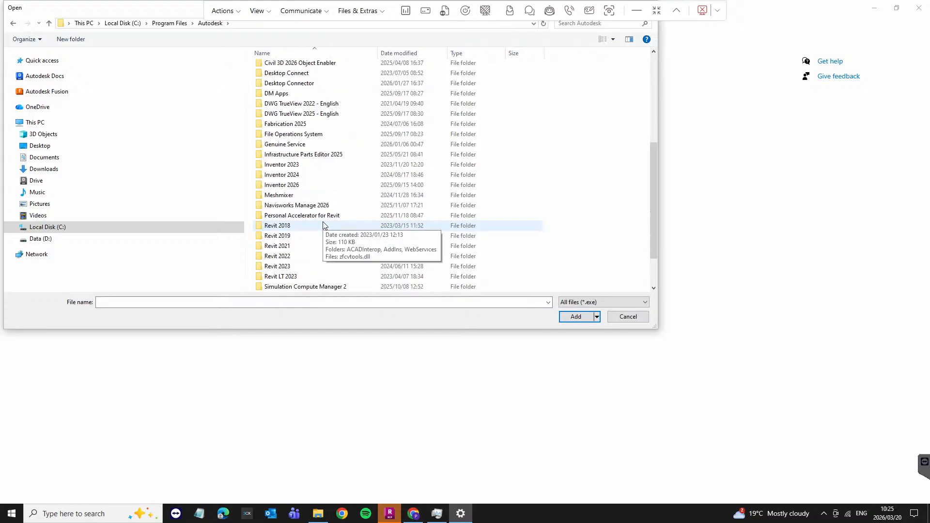
pyautogui.scroll(-2, 323, 226)
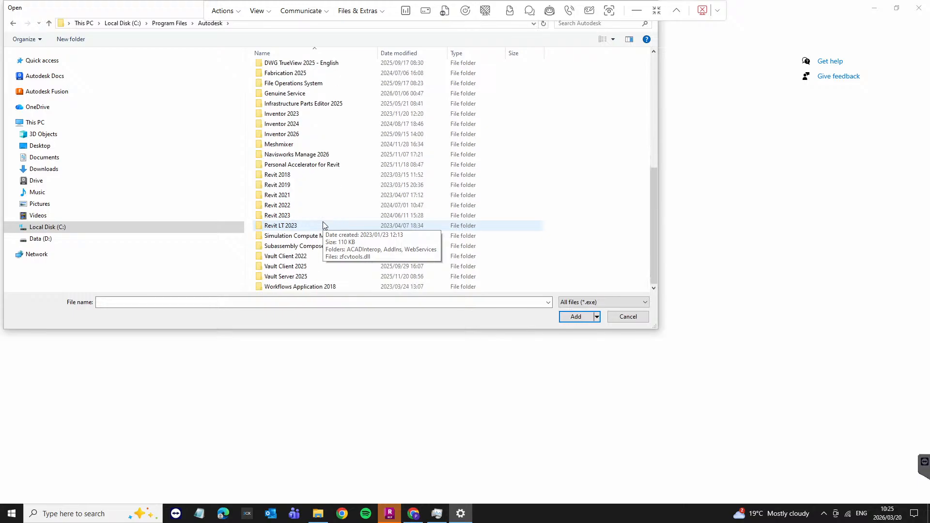
pyautogui.scroll(7, 323, 226)
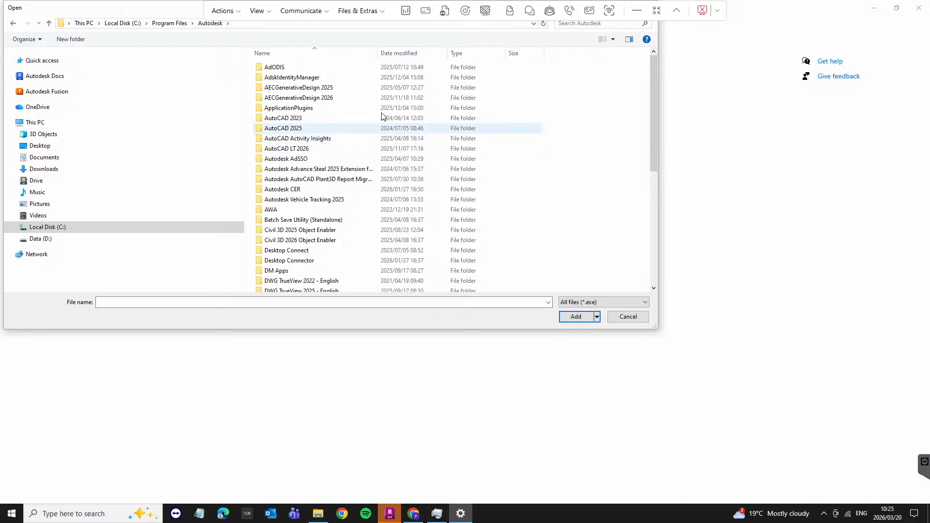
pyautogui.scroll(-2, 354, 188)
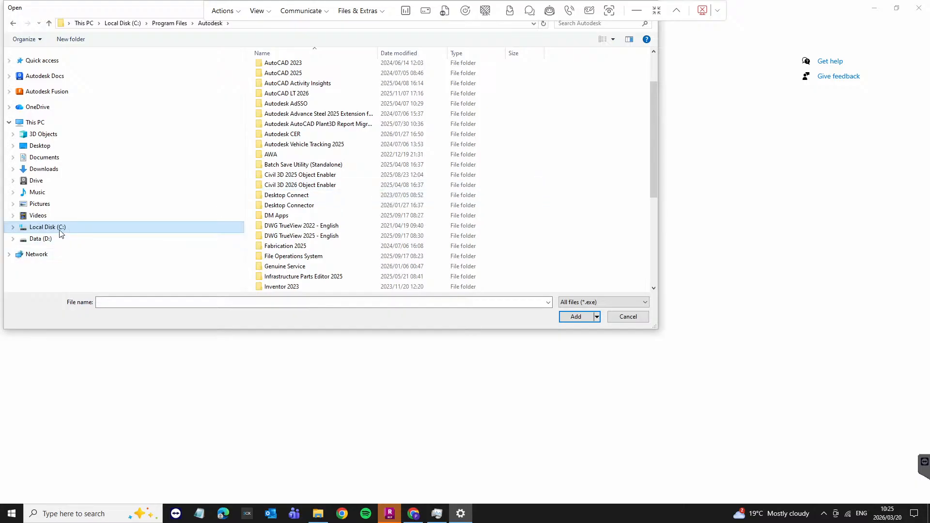
pyautogui.scroll(-6, 285, 236)
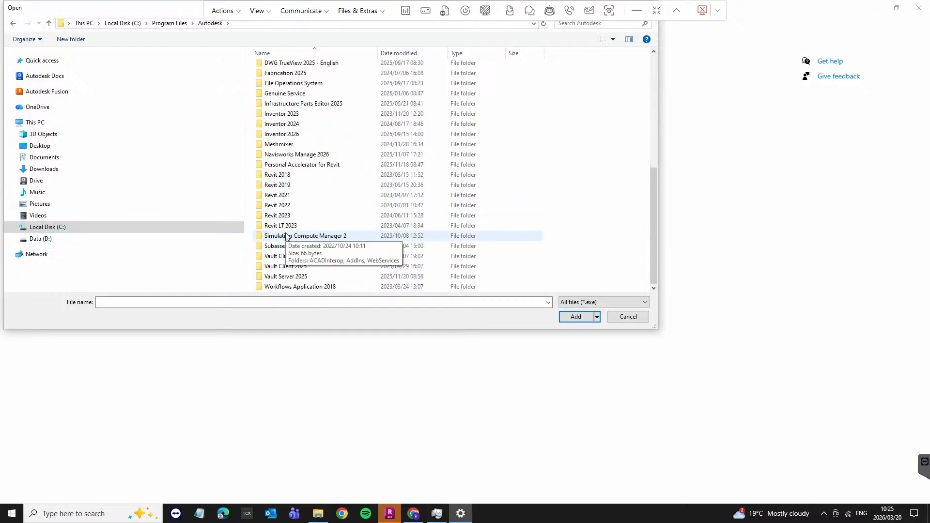
# Navigate to D:\Program Files\Autodesk\Autodesk ReCap and pick ReCap.exe
pyautogui.click(41, 239)
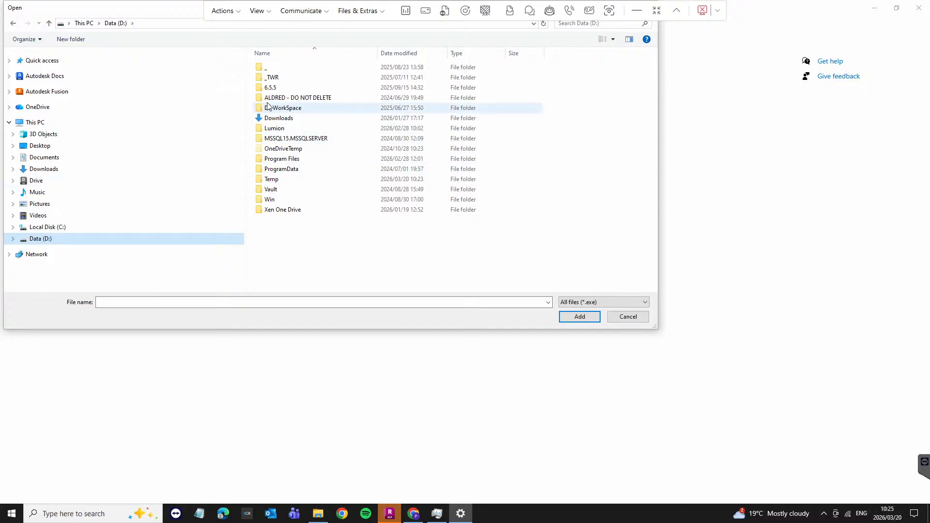
pyautogui.click(283, 161)
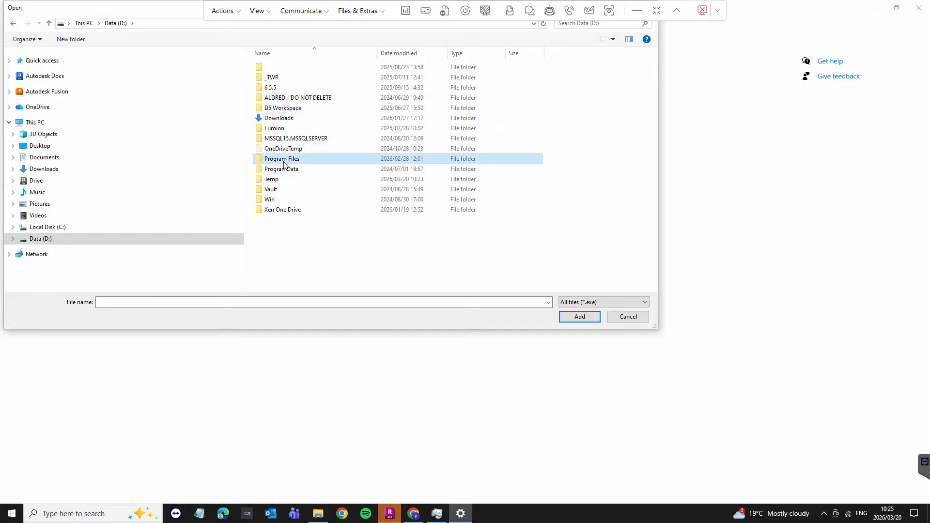
pyautogui.doubleClick(284, 161)
pyautogui.click(279, 69)
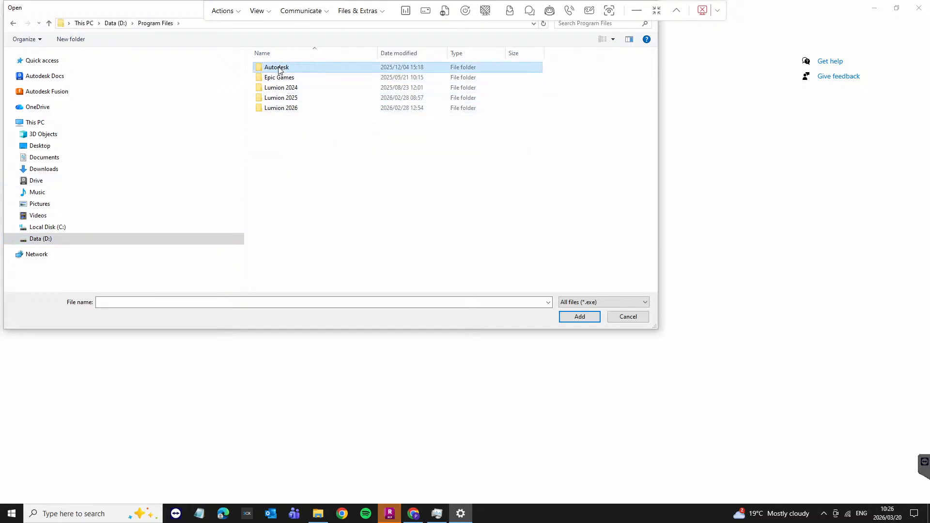
pyautogui.doubleClick(279, 69)
pyautogui.scroll(-1, 321, 258)
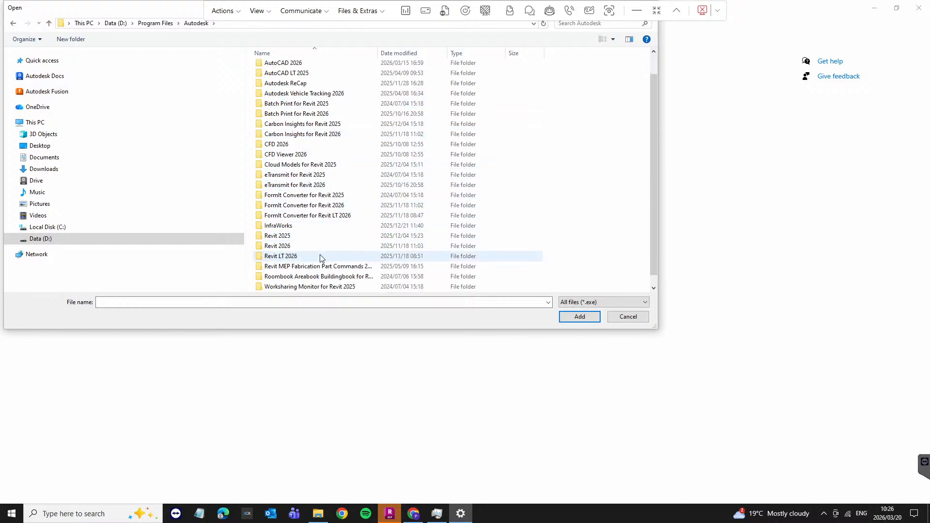
pyautogui.scroll(-1, 320, 259)
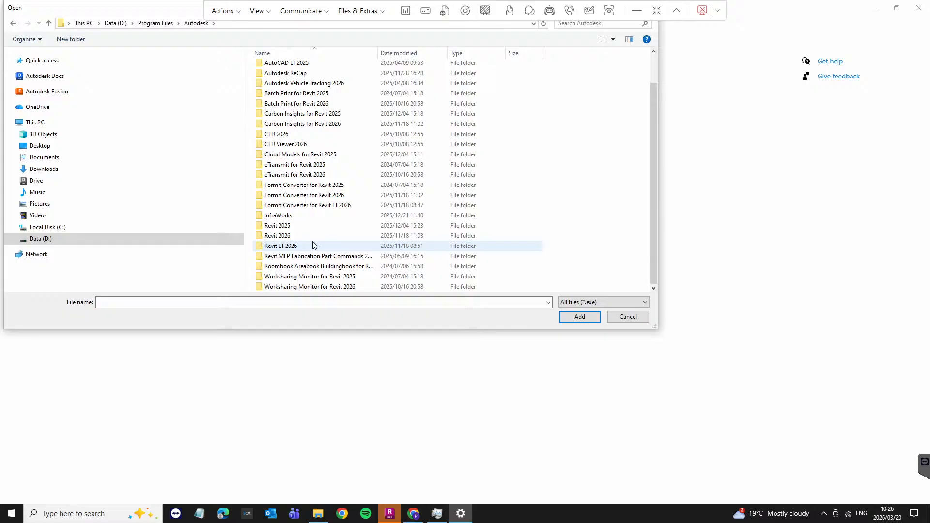
pyautogui.scroll(1, 312, 215)
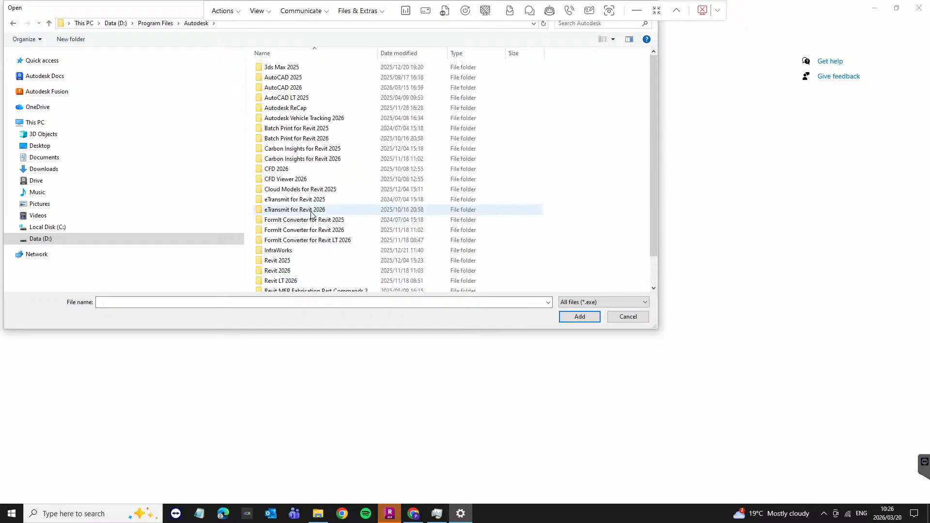
pyautogui.doubleClick(293, 108)
pyautogui.click(297, 281)
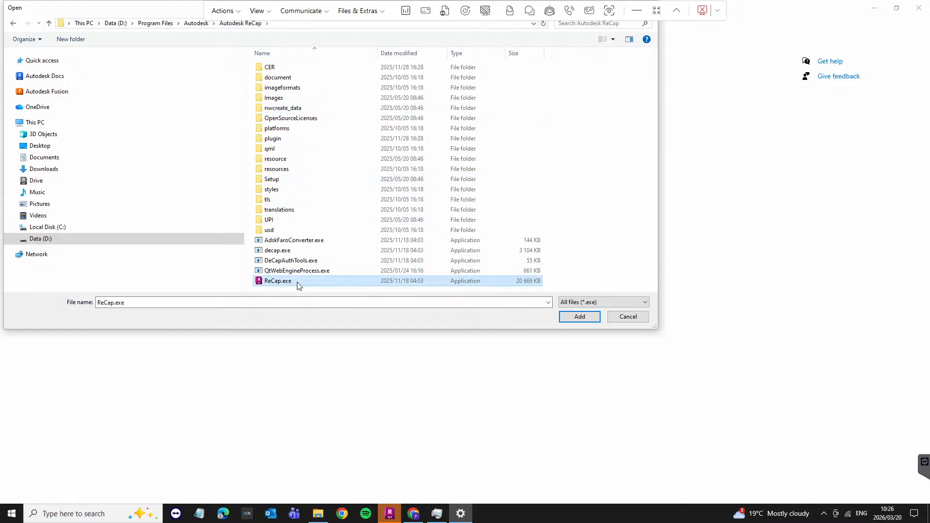
# Add ReCap.exe, save its graphics preference as High performance, and minimize Settings
pyautogui.click(561, 317)
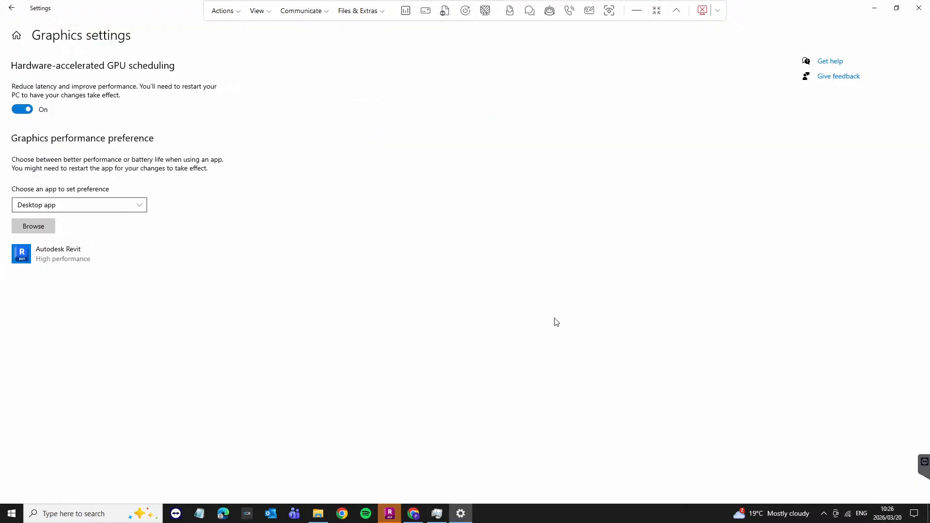
pyautogui.click(165, 293)
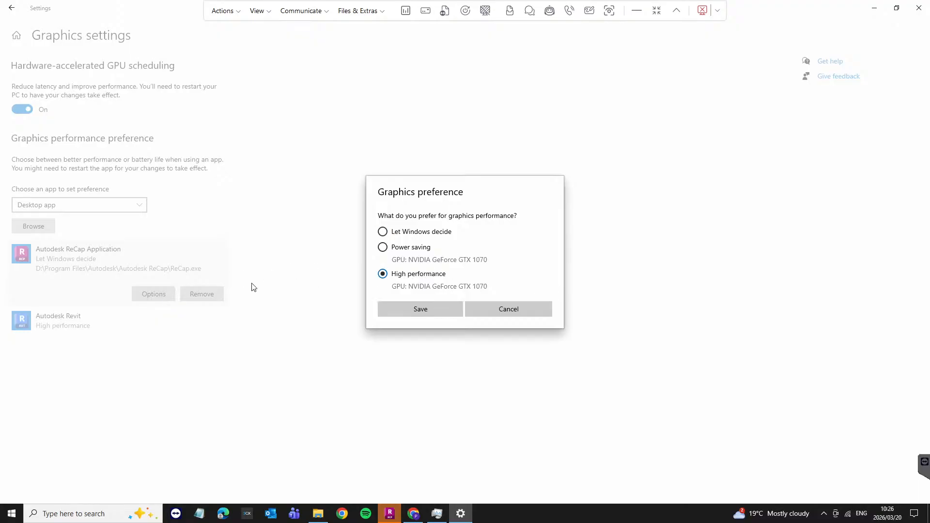
pyautogui.click(419, 314)
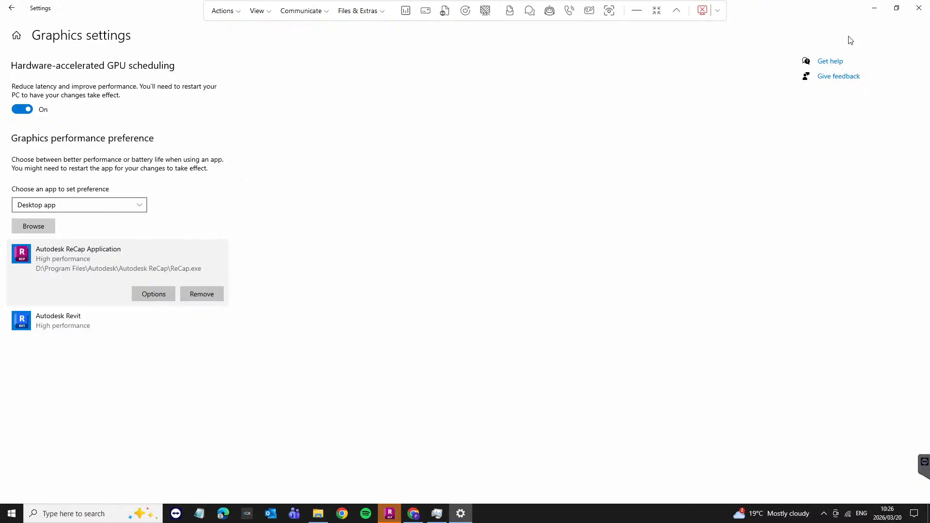
pyautogui.click(874, 9)
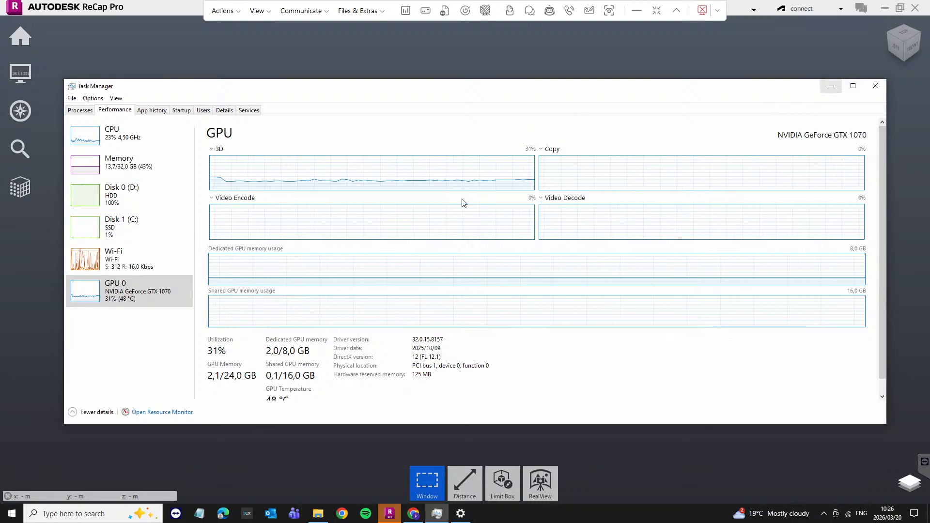
# Check Task Manager's GPU load while Webinar PC 2 loads, then return to ReCap Pro outside full screen
pyautogui.click(831, 87)
pyautogui.click(392, 515)
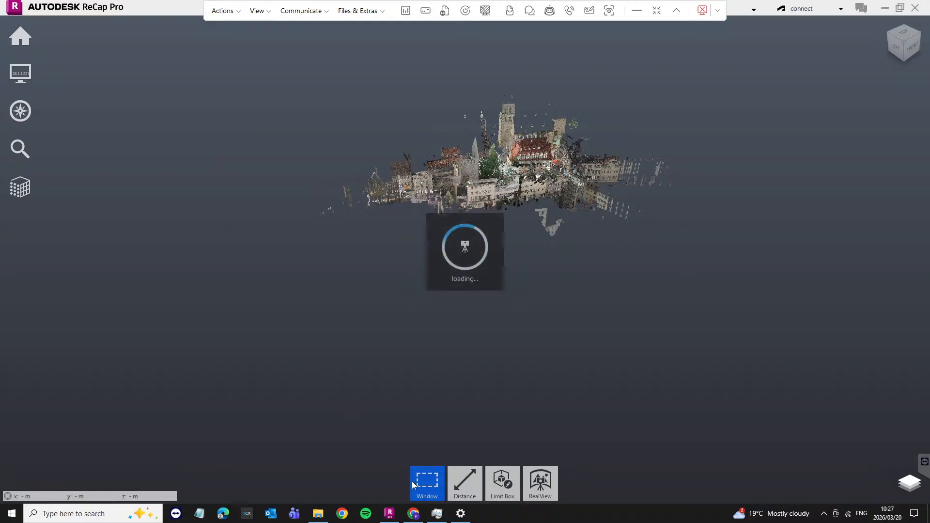
pyautogui.click(437, 514)
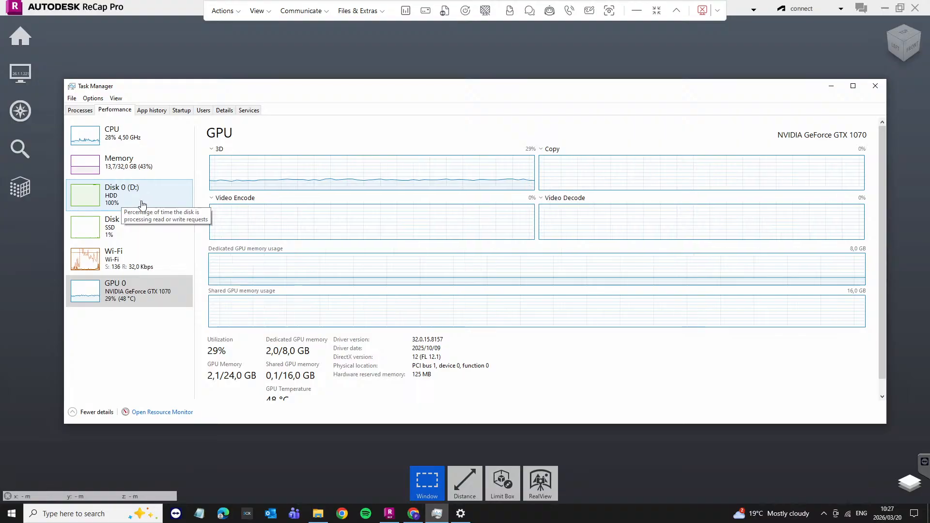
pyautogui.click(831, 89)
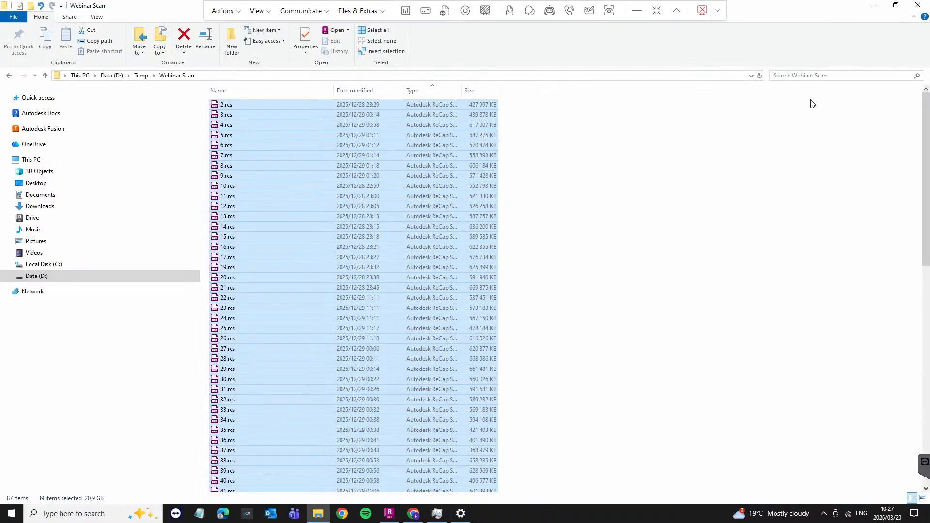
pyautogui.click(387, 512)
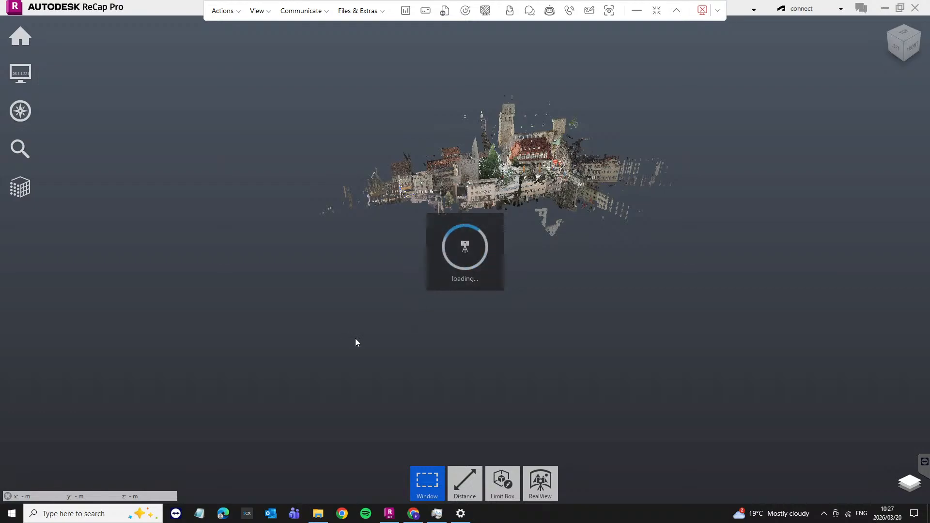
pyautogui.click(657, 11)
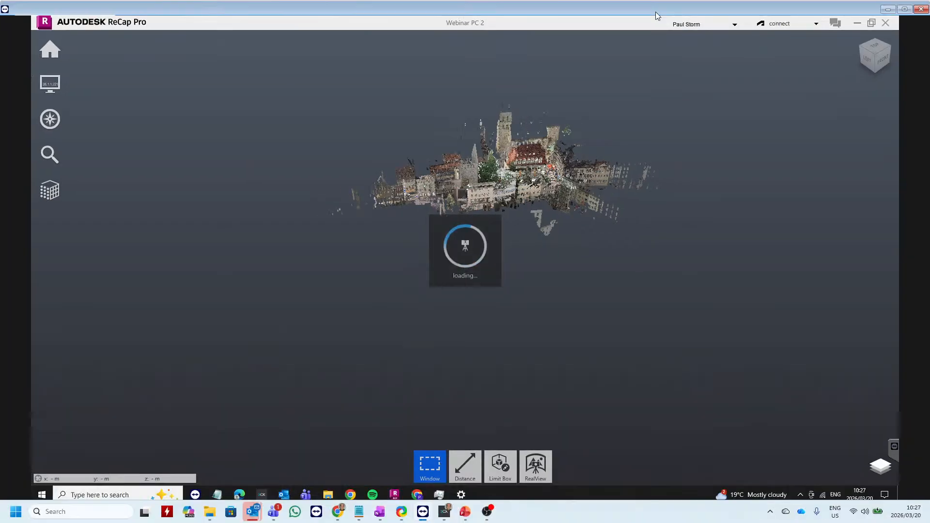
# In the PE-Beast remote session at full screen, open project FX01XX-FXX-A-2026 in Docs
pyautogui.click(154, 8)
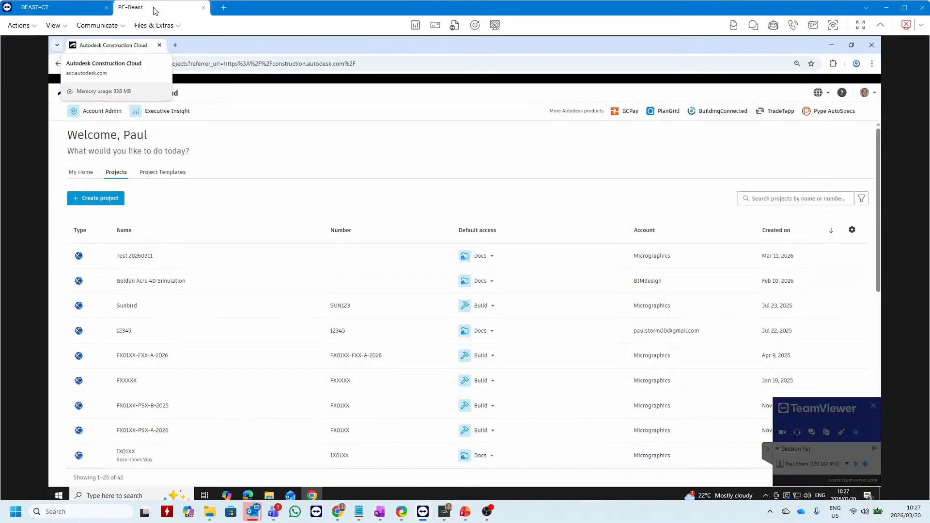
pyautogui.click(860, 26)
pyautogui.scroll(-1, 95, 345)
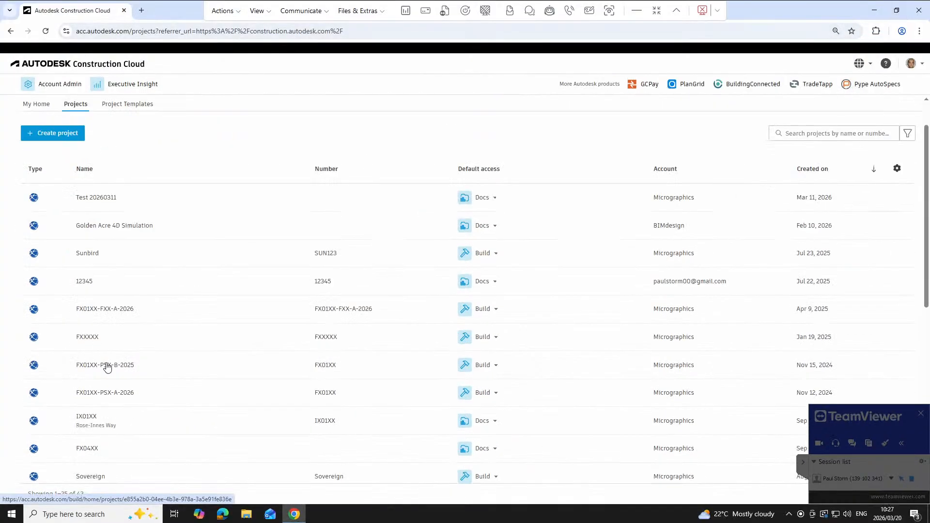
pyautogui.click(109, 309)
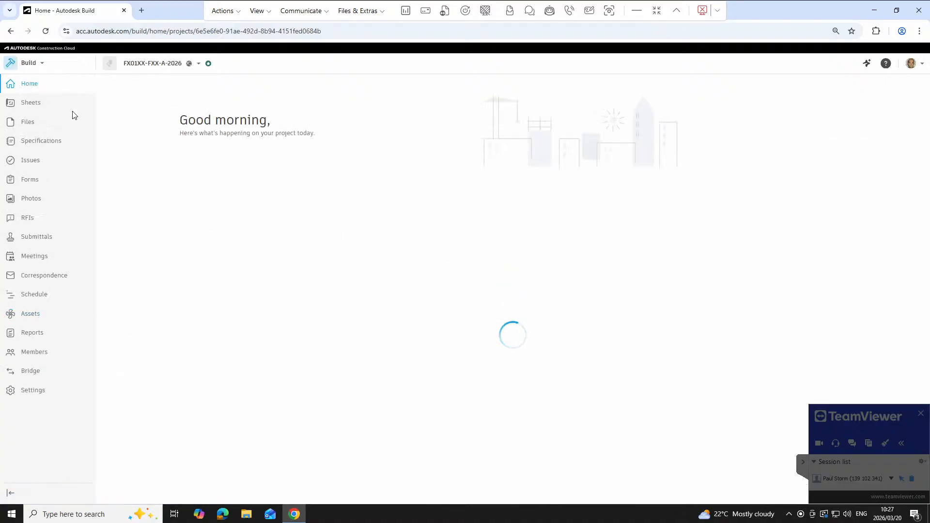
pyautogui.click(30, 63)
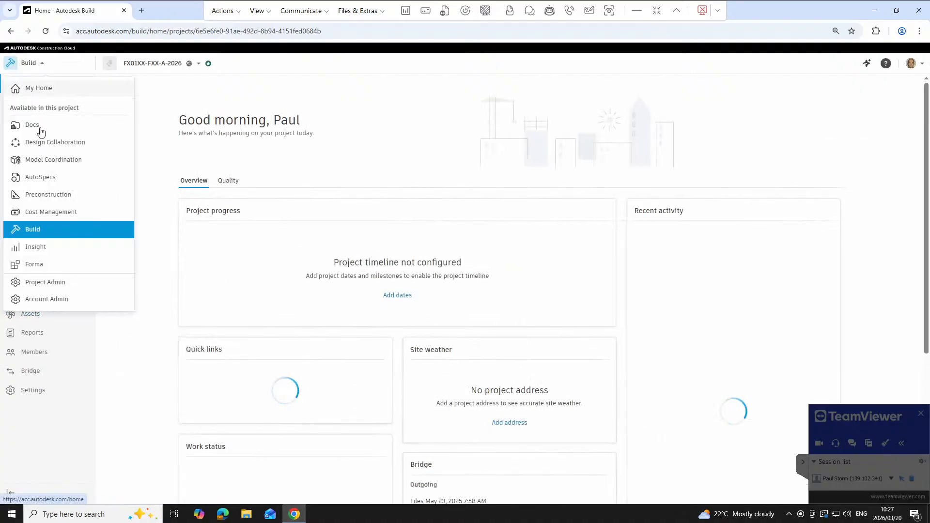
pyautogui.click(36, 126)
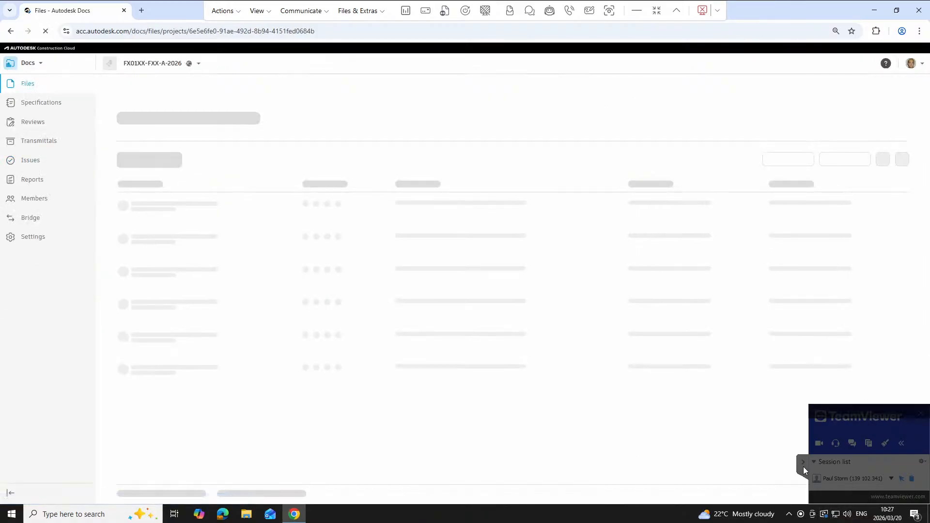
pyautogui.click(803, 466)
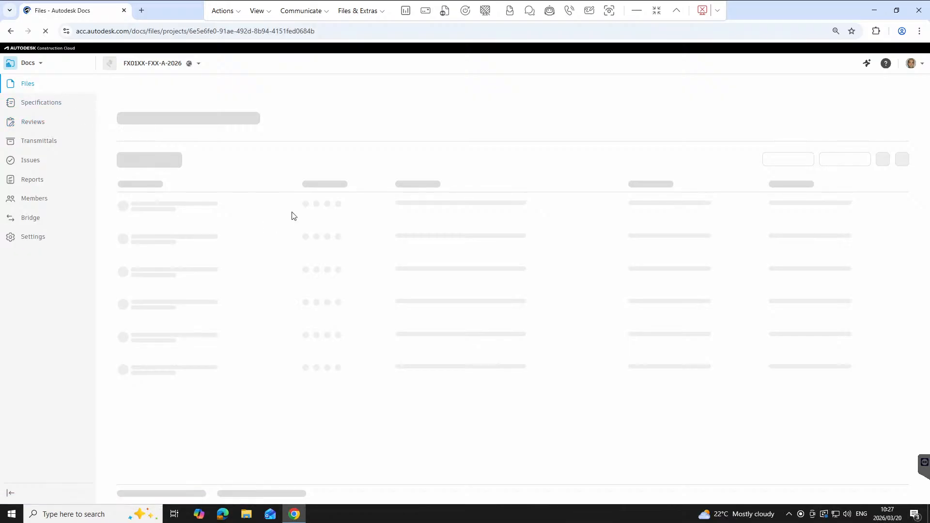
# Expand b-WIP > b.CX > b.CX.FX4.A > b.CX.FX4.A.RCP > Bielefeld and show Bielefeld Support's 94 items
pyautogui.click(791, 516)
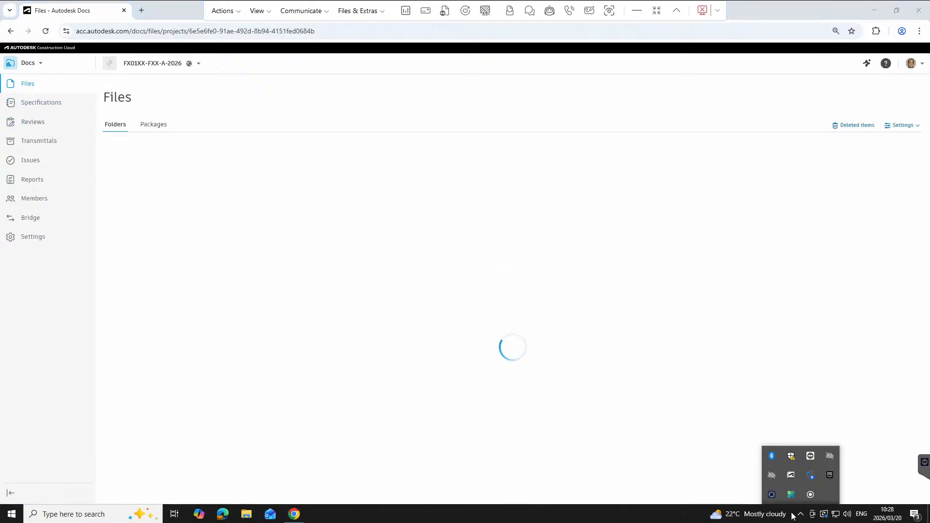
pyautogui.click(791, 516)
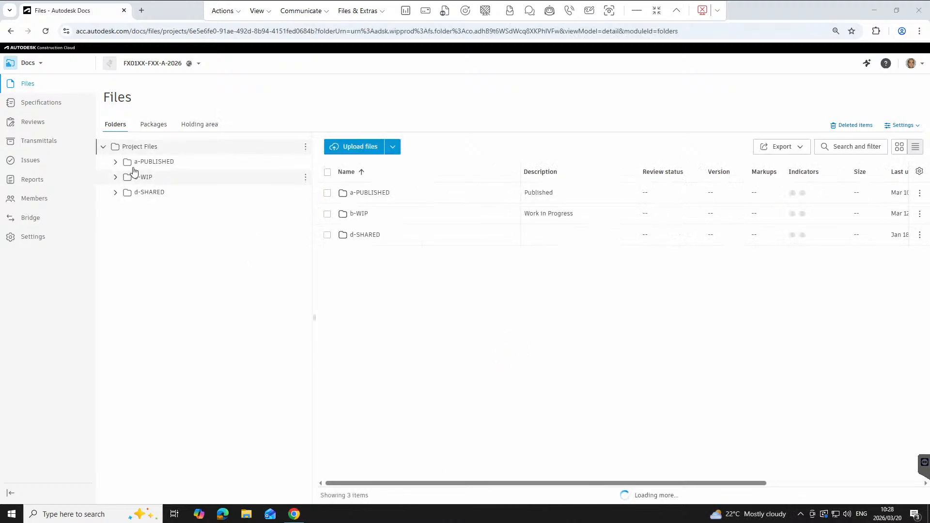
pyautogui.click(116, 178)
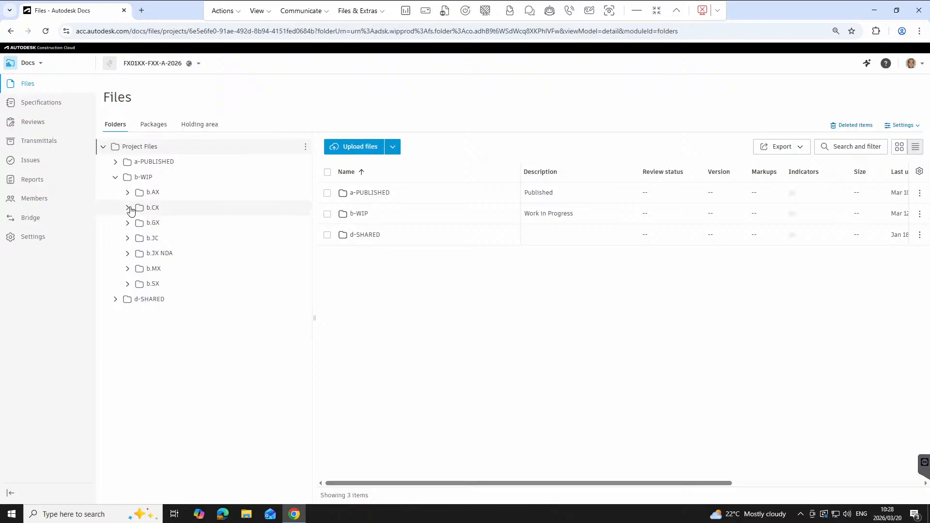
pyautogui.click(128, 207)
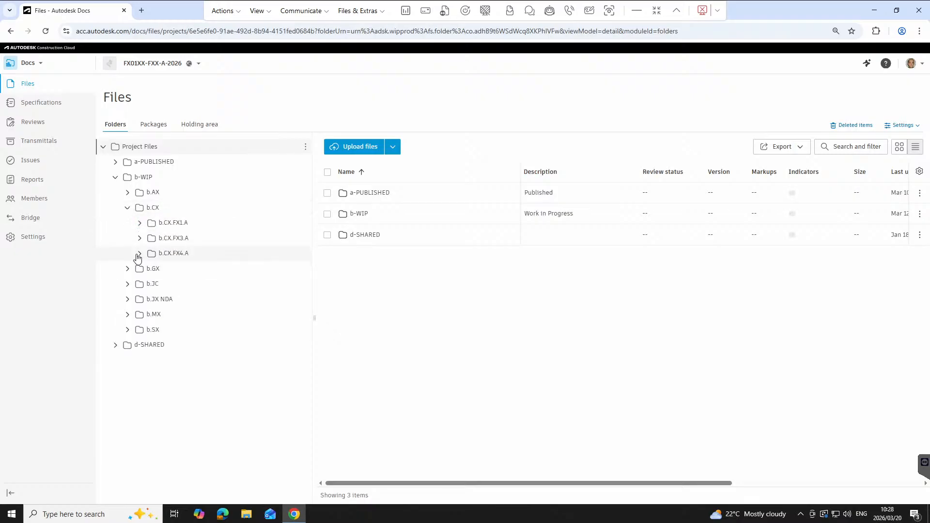
pyautogui.click(138, 254)
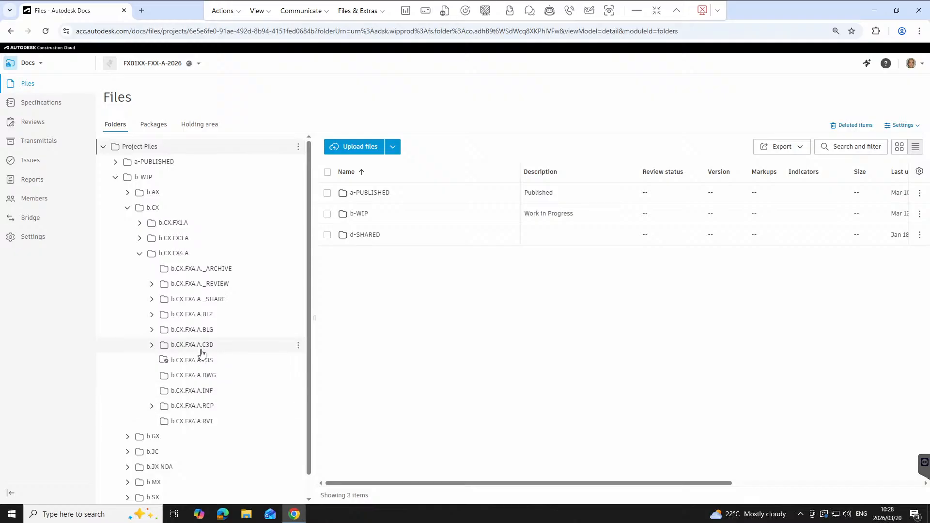
pyautogui.click(204, 407)
pyautogui.click(152, 406)
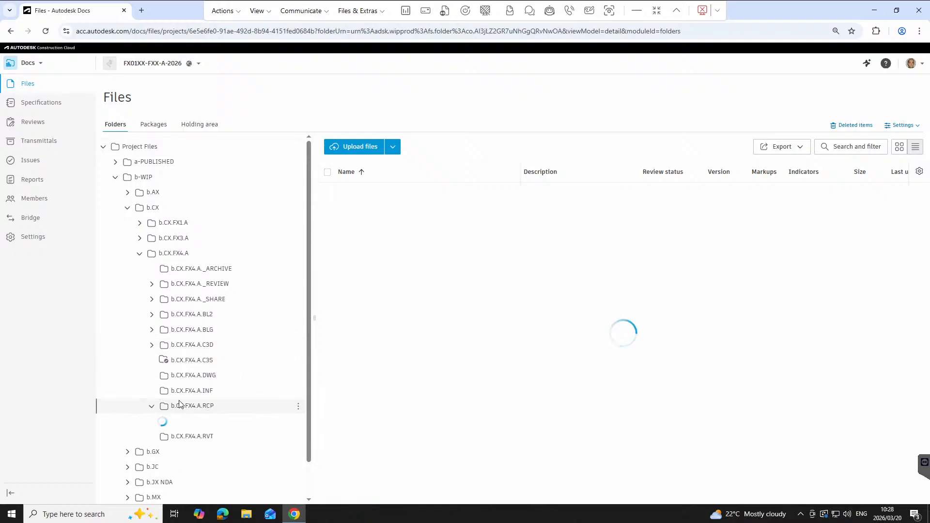
pyautogui.click(207, 422)
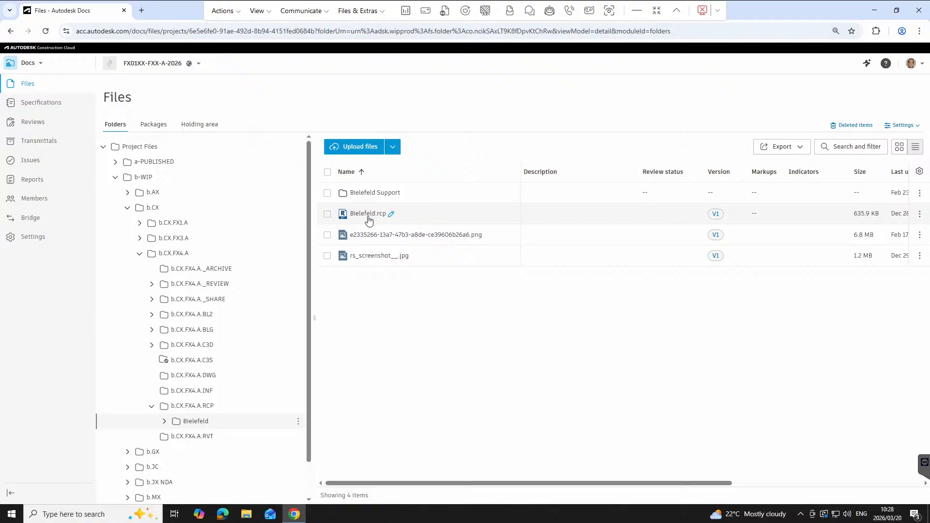
pyautogui.click(164, 422)
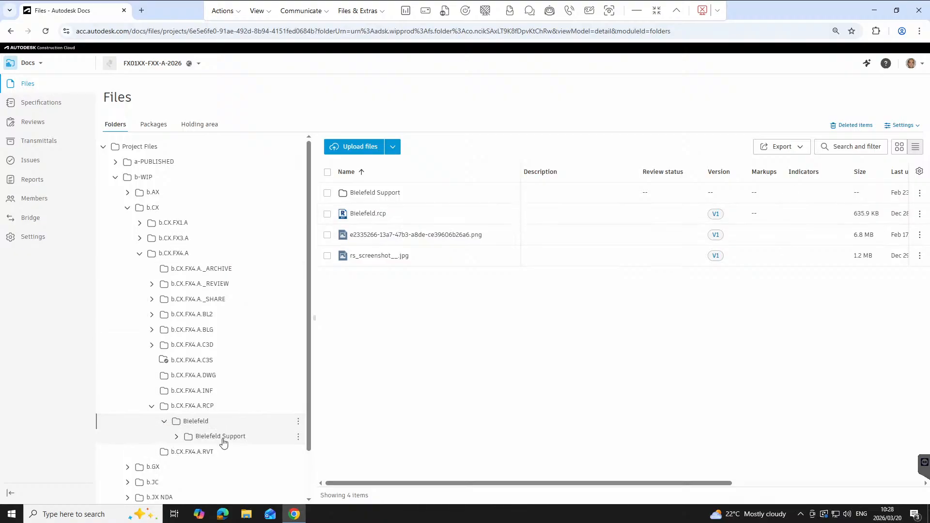
pyautogui.click(222, 438)
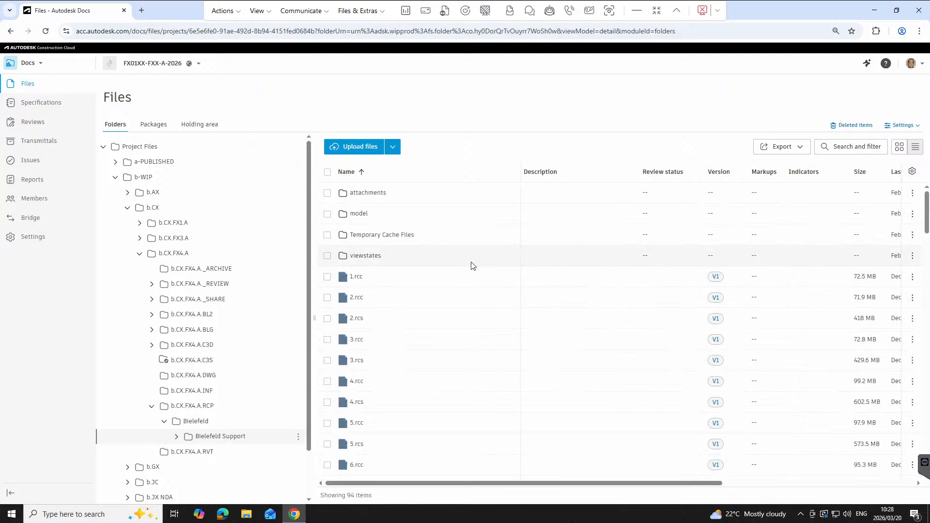
# Browse the Bielefeld Support files, return to the Bielefeld folder, and open Bielefeld.rcp (V1) in the viewer
pyautogui.scroll(-3, 475, 279)
pyautogui.scroll(-10, 477, 286)
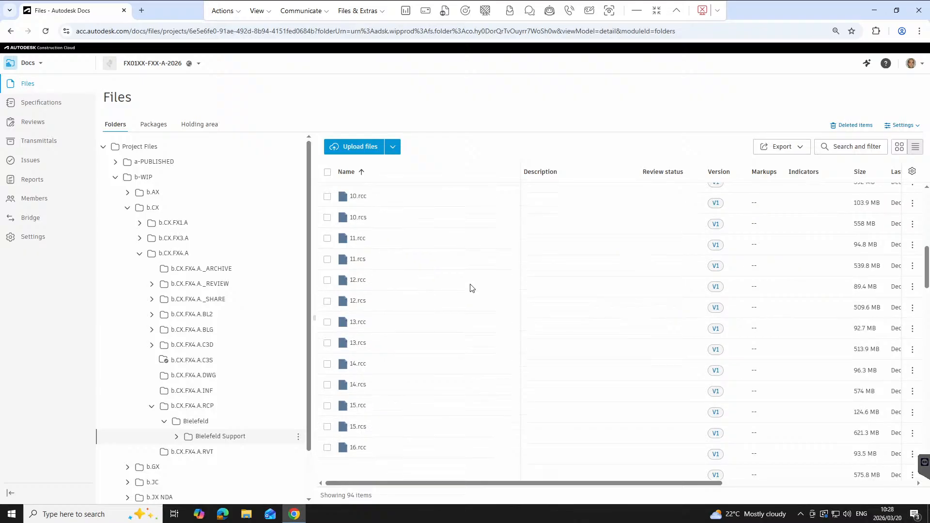
pyautogui.scroll(-6, 455, 310)
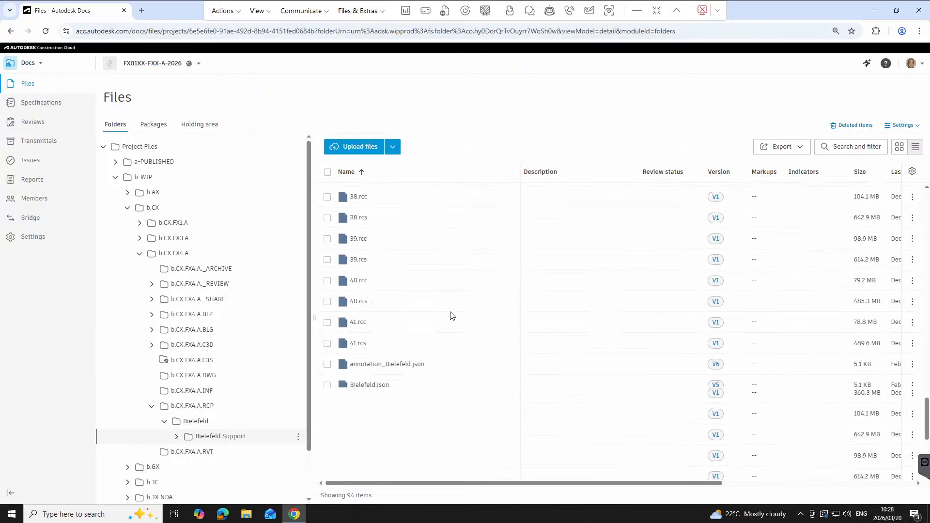
pyautogui.scroll(15, 454, 314)
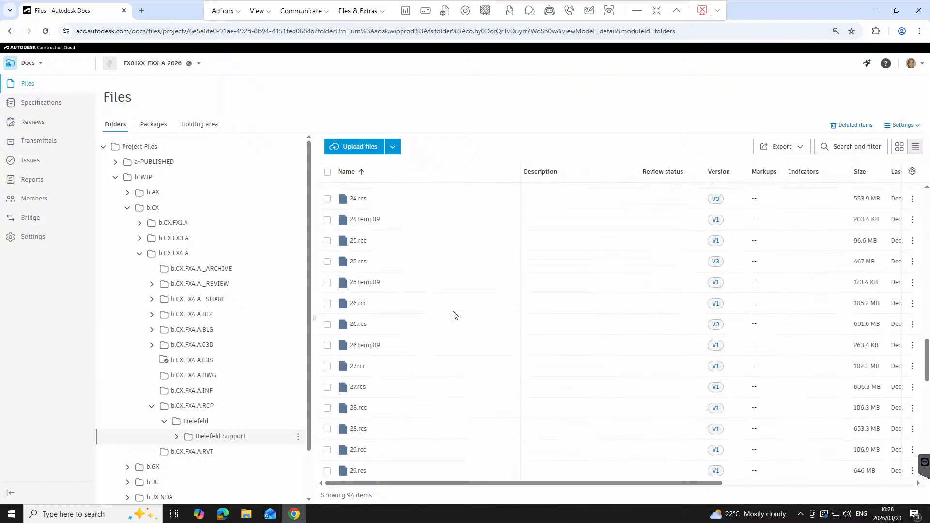
pyautogui.scroll(3, 450, 312)
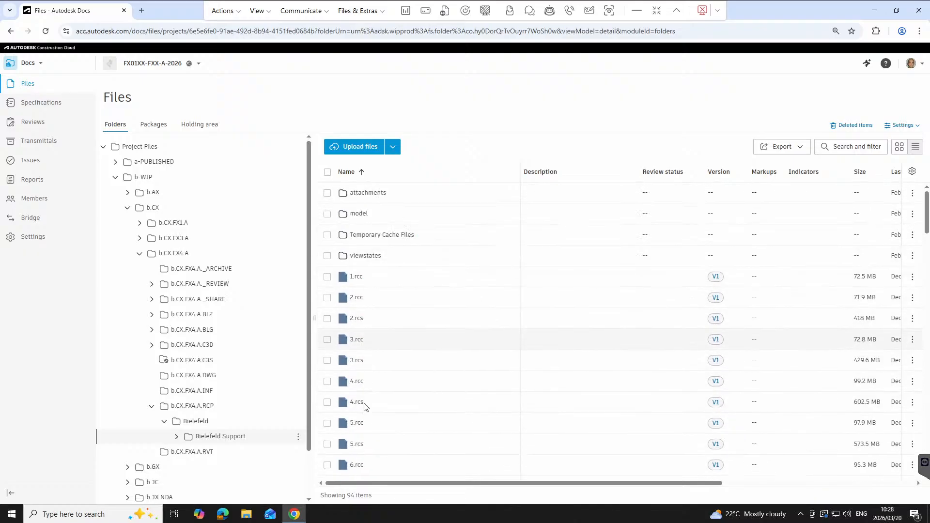
pyautogui.click(196, 422)
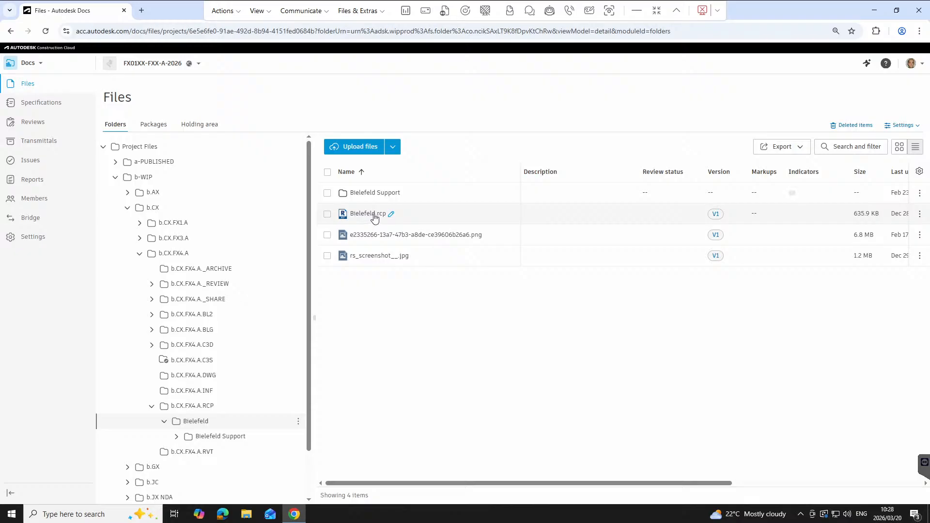
pyautogui.click(367, 213)
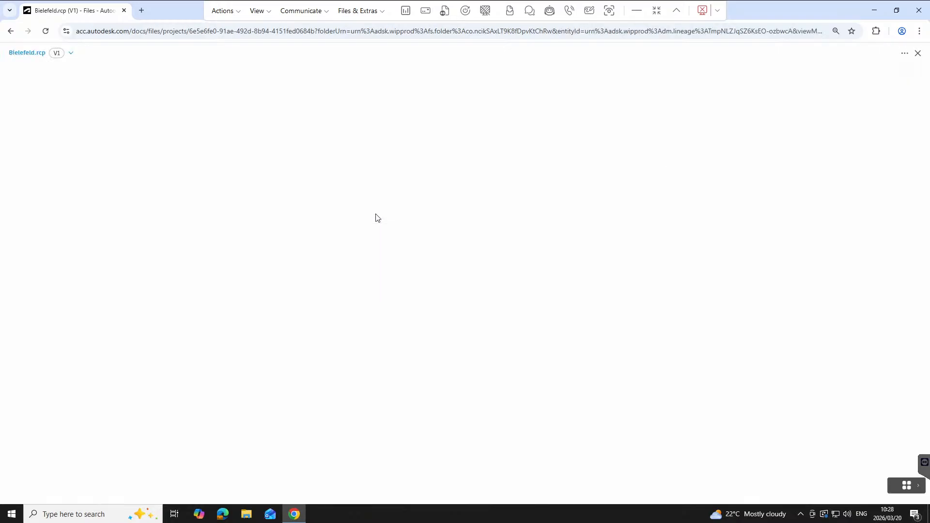
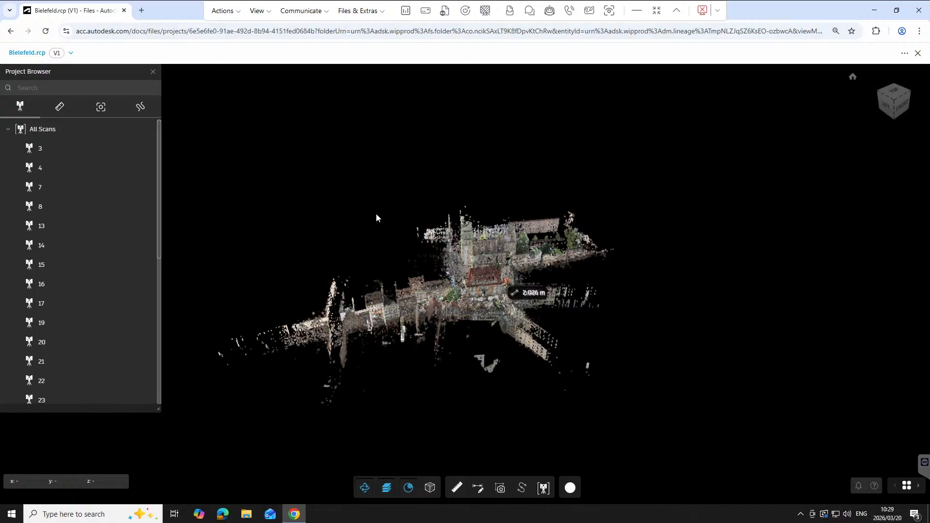
# Refresh the All Scans list and expand Alley Group and Tree Group to show their scans
pyautogui.click(9, 130)
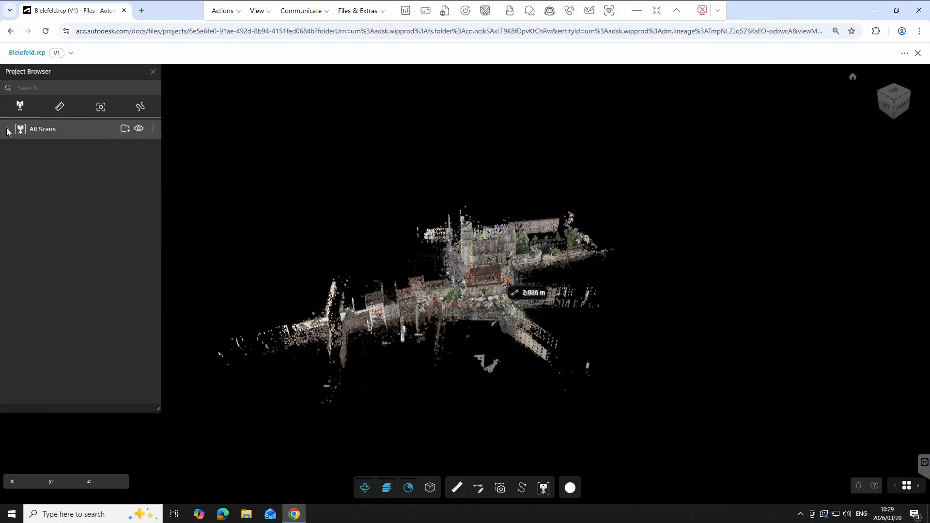
pyautogui.click(9, 130)
pyautogui.scroll(-6, 44, 170)
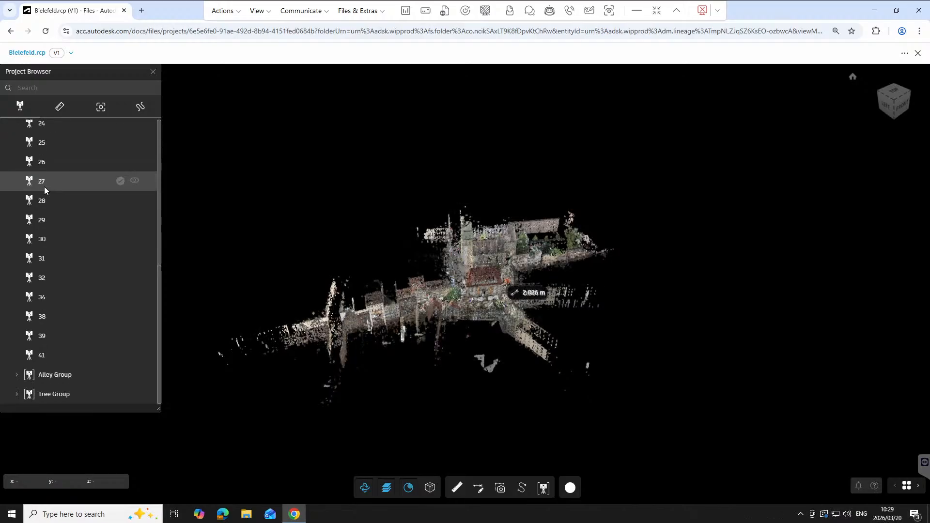
pyautogui.click(16, 376)
pyautogui.scroll(-1, 43, 344)
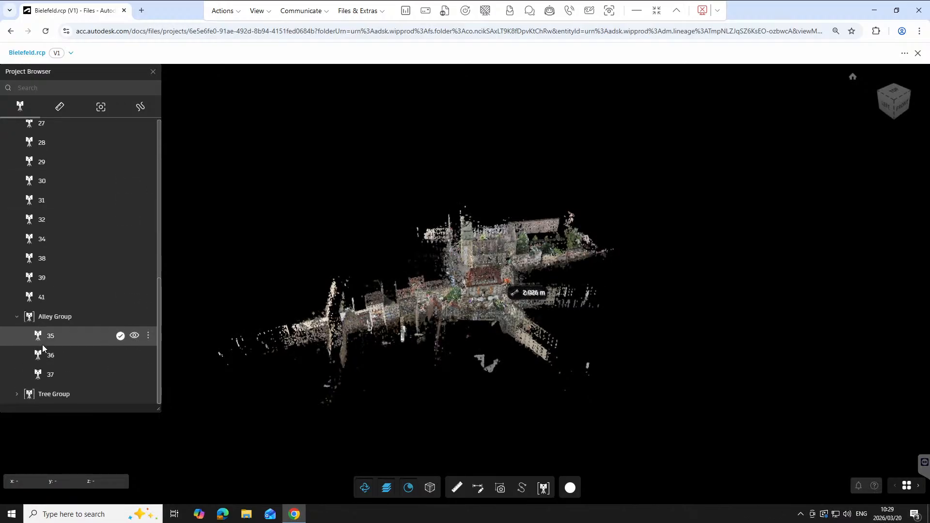
pyautogui.click(19, 394)
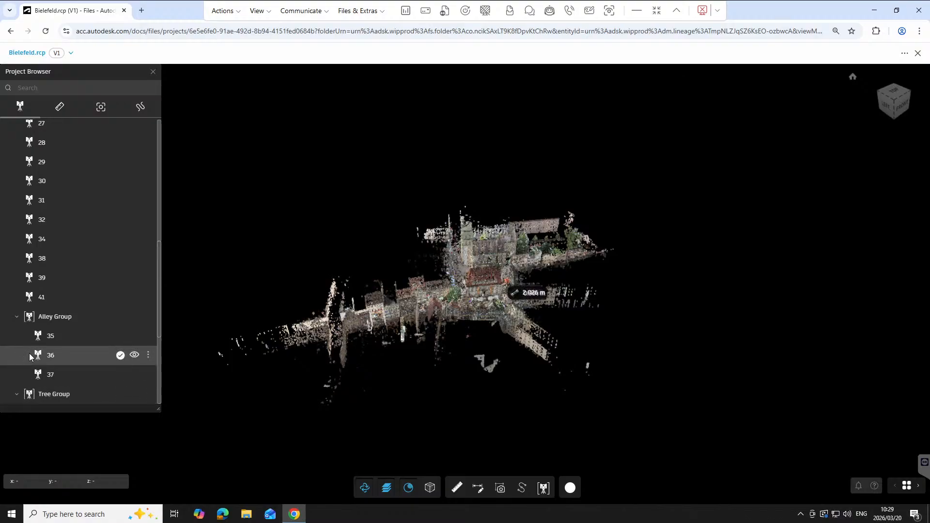
pyautogui.scroll(-3, 30, 353)
pyautogui.scroll(8, 49, 144)
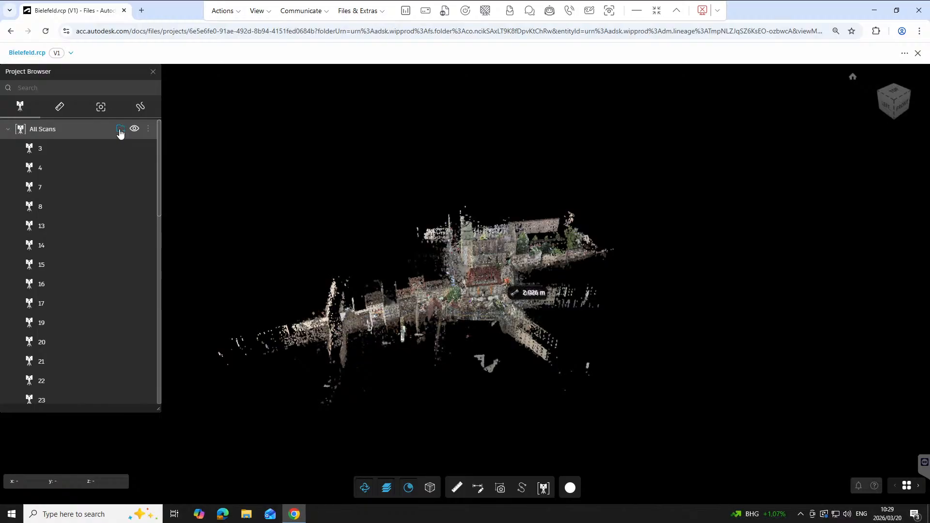
# Create a new Scan Group under All Scans, then ungroup it and confirm with Yes
pyautogui.click(120, 131)
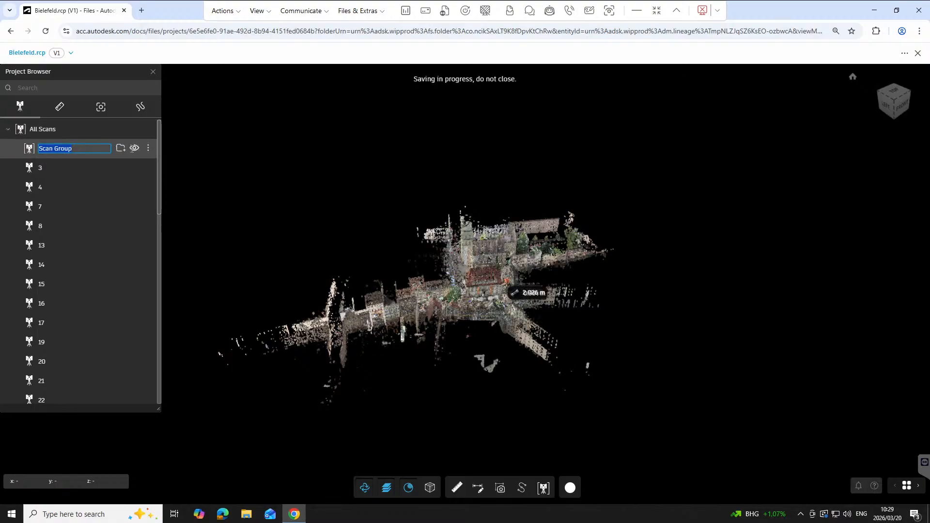
pyautogui.click(148, 149)
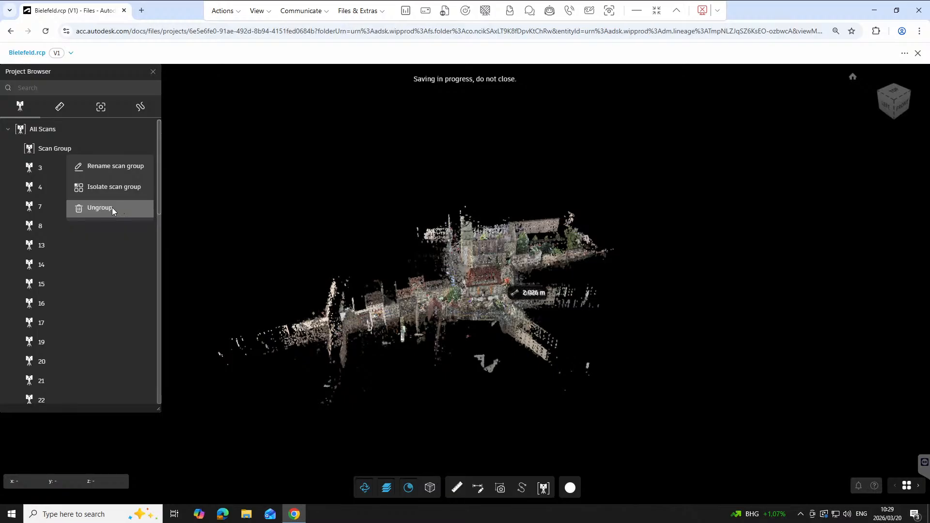
pyautogui.click(62, 151)
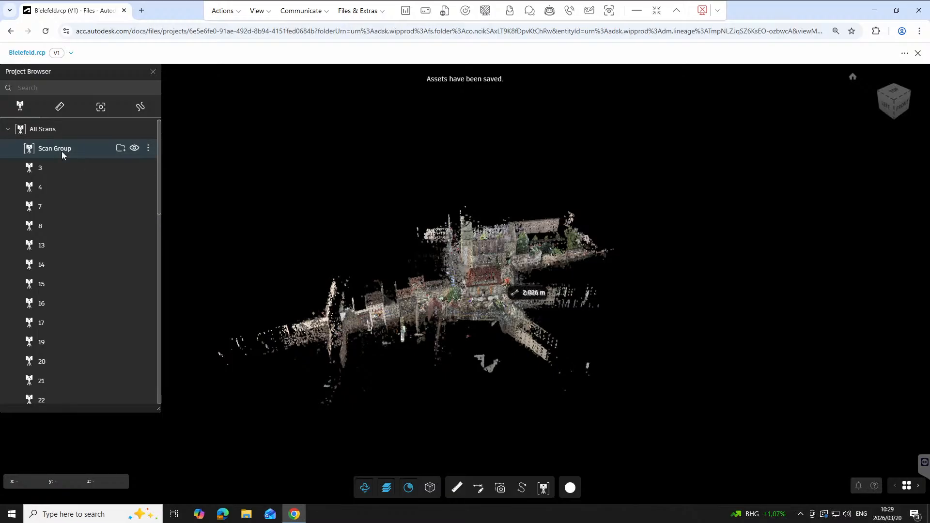
pyautogui.click(148, 150)
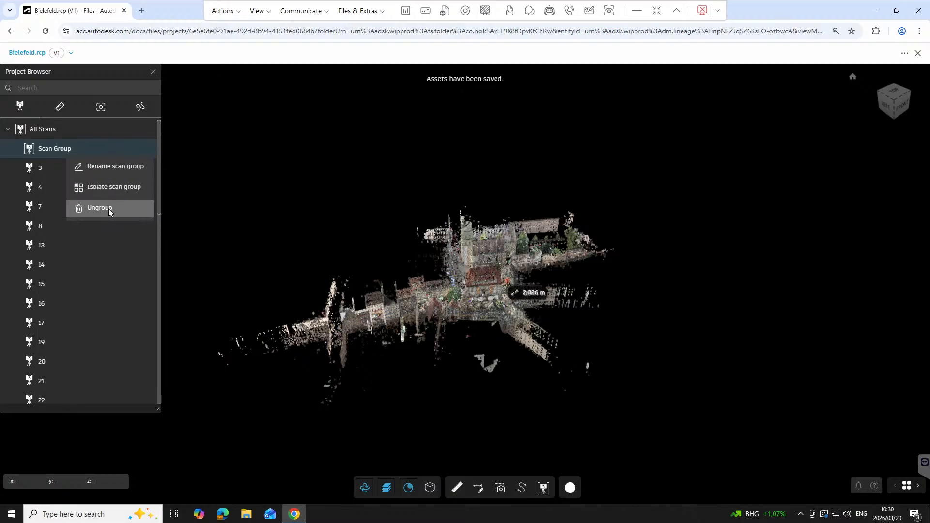
pyautogui.click(108, 208)
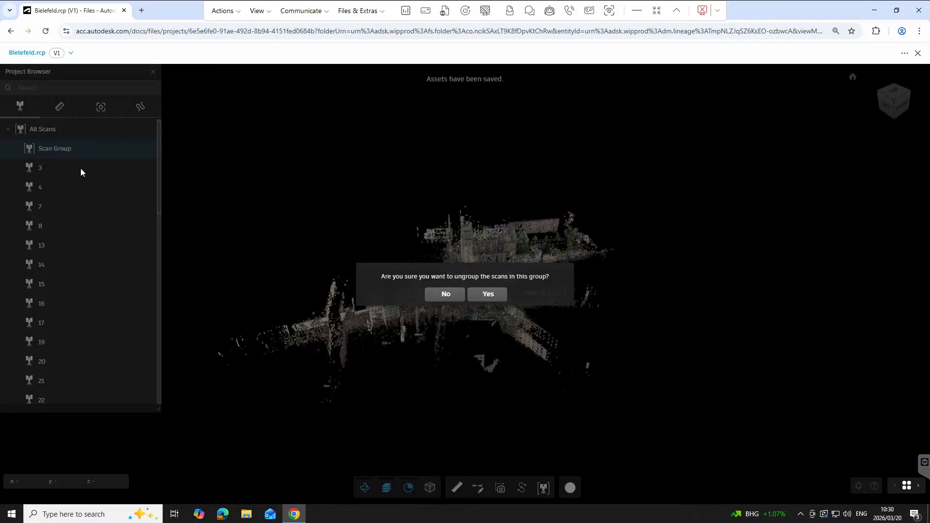
pyautogui.click(490, 296)
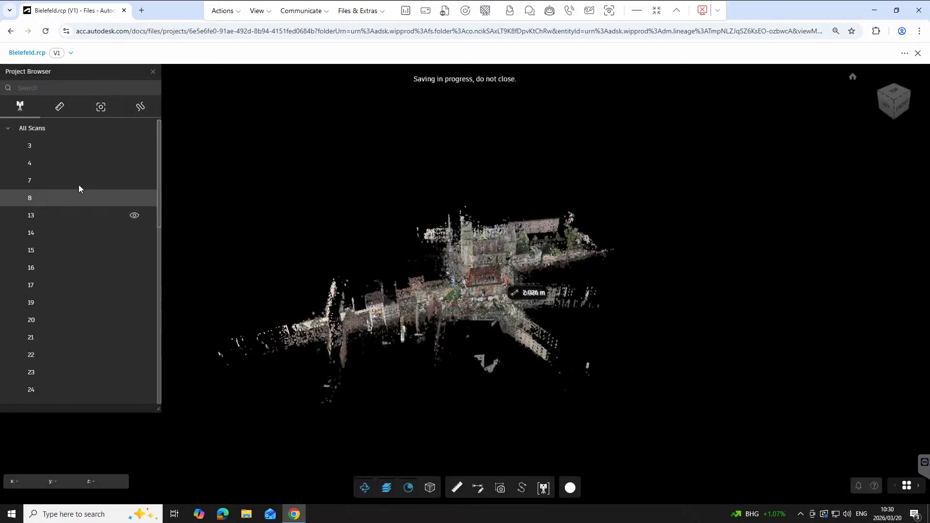
pyautogui.scroll(-10, 77, 195)
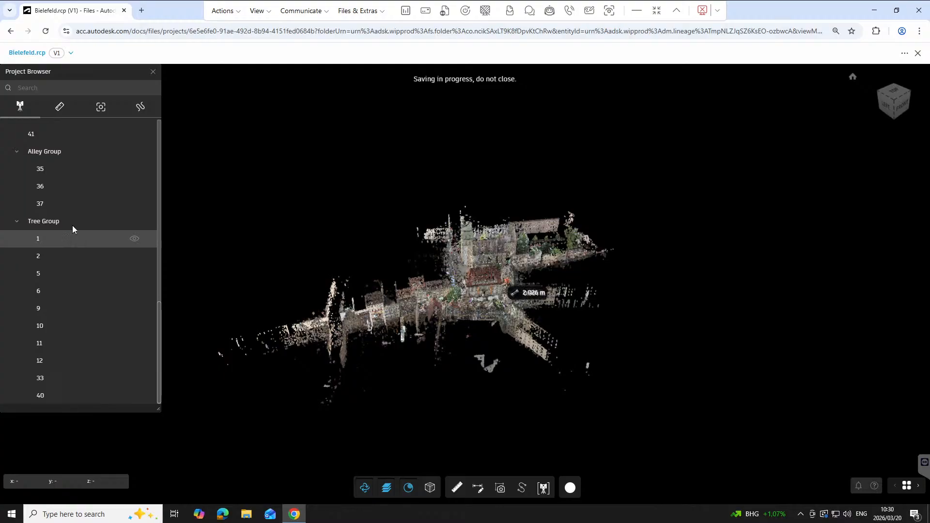
pyautogui.scroll(10, 73, 243)
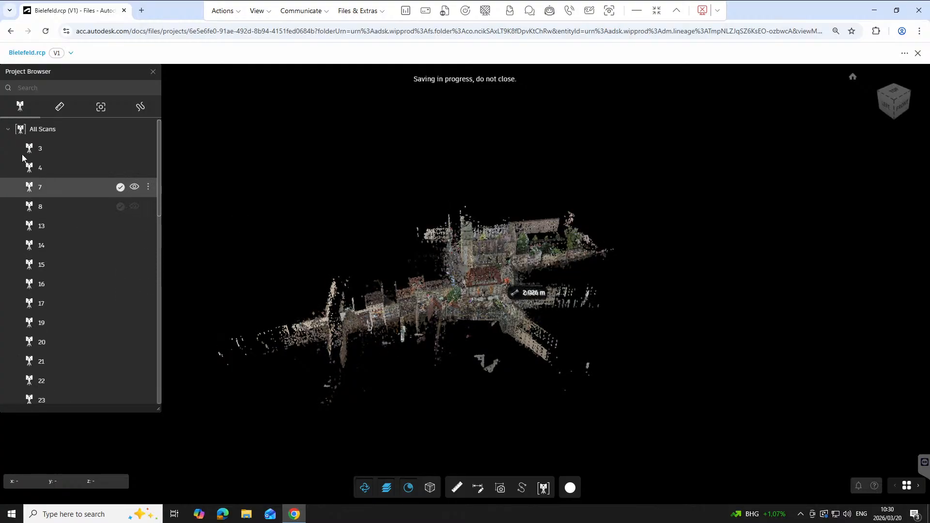
# Hide all scans with the All Scans eye icon, then make only Alley Group visible
pyautogui.click(7, 130)
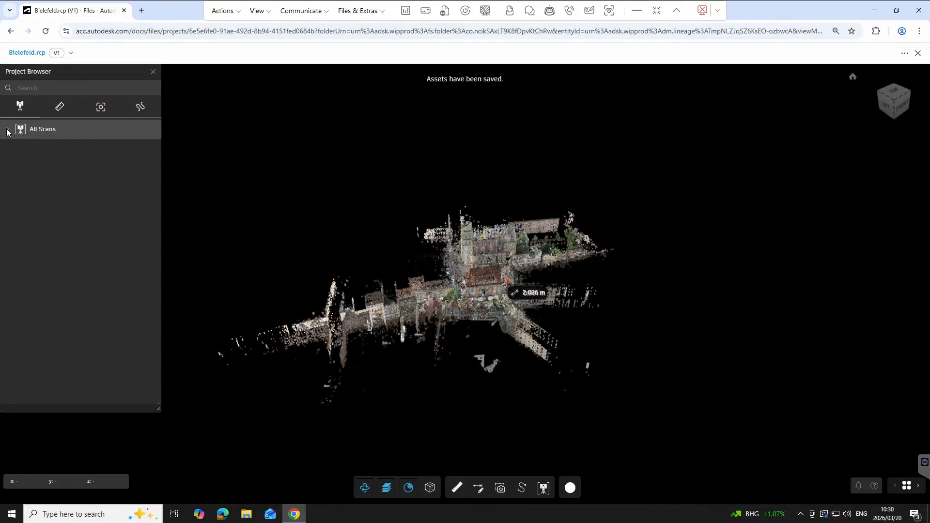
pyautogui.click(8, 129)
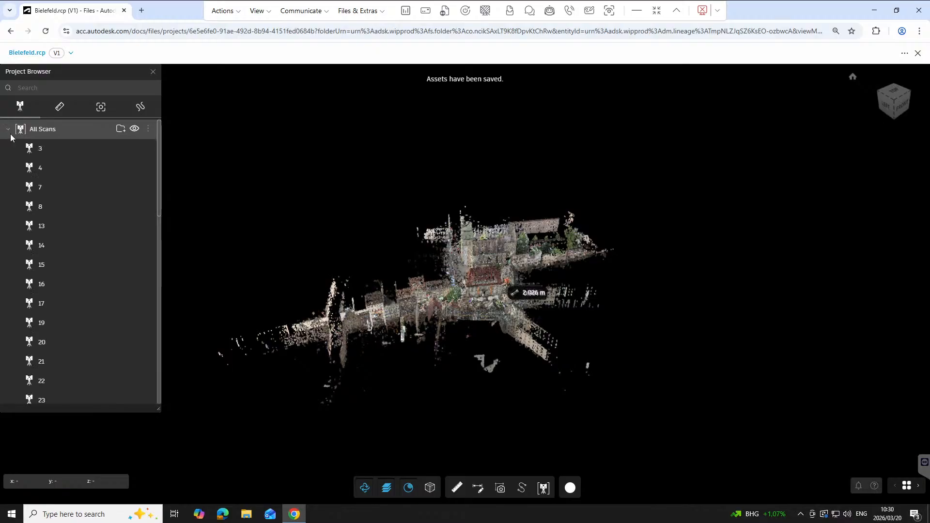
pyautogui.scroll(-8, 36, 227)
pyautogui.scroll(8, 36, 232)
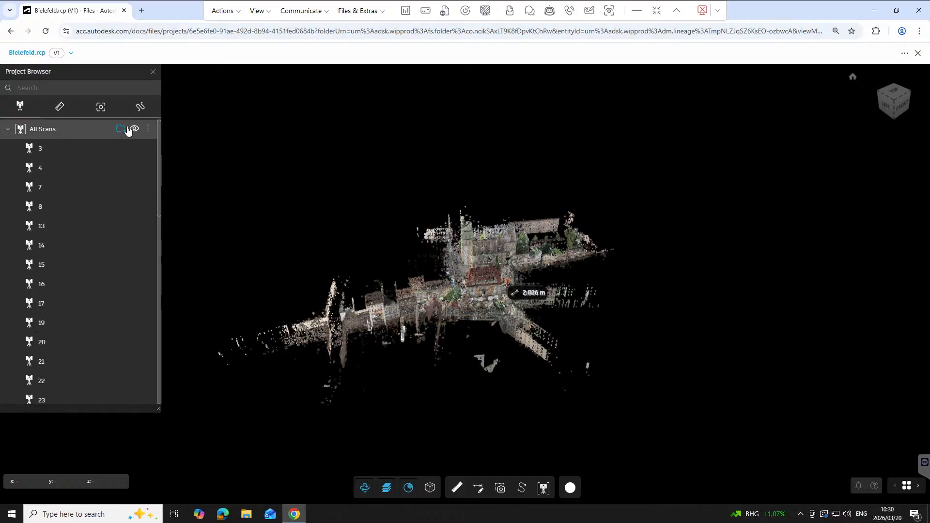
pyautogui.click(135, 130)
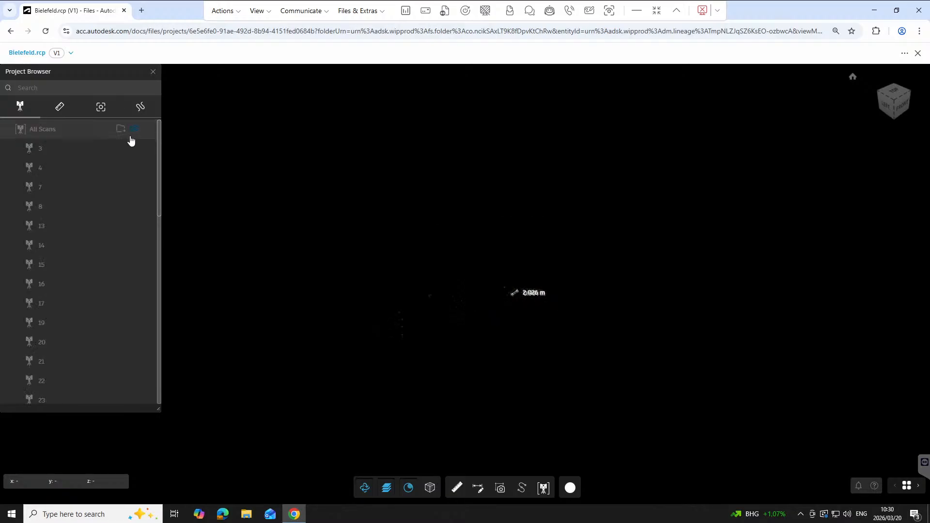
pyautogui.scroll(-10, 83, 279)
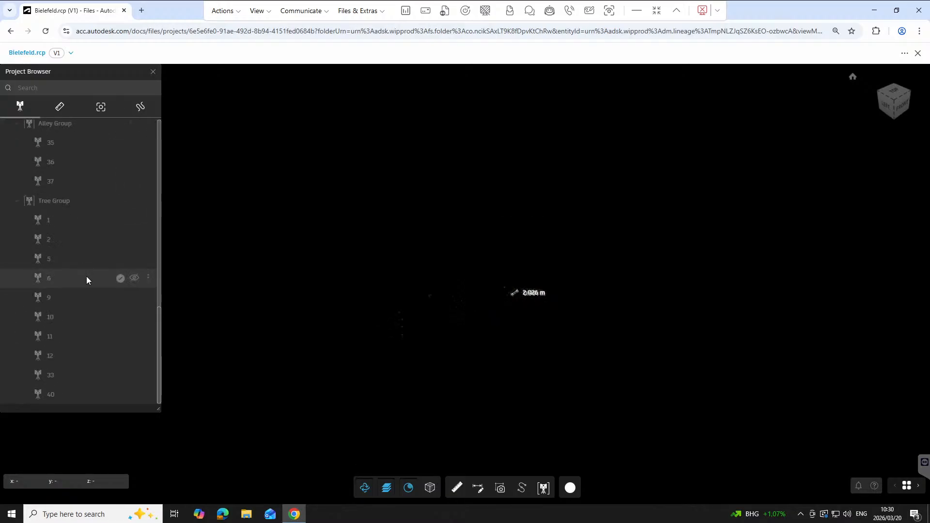
pyautogui.scroll(3, 58, 272)
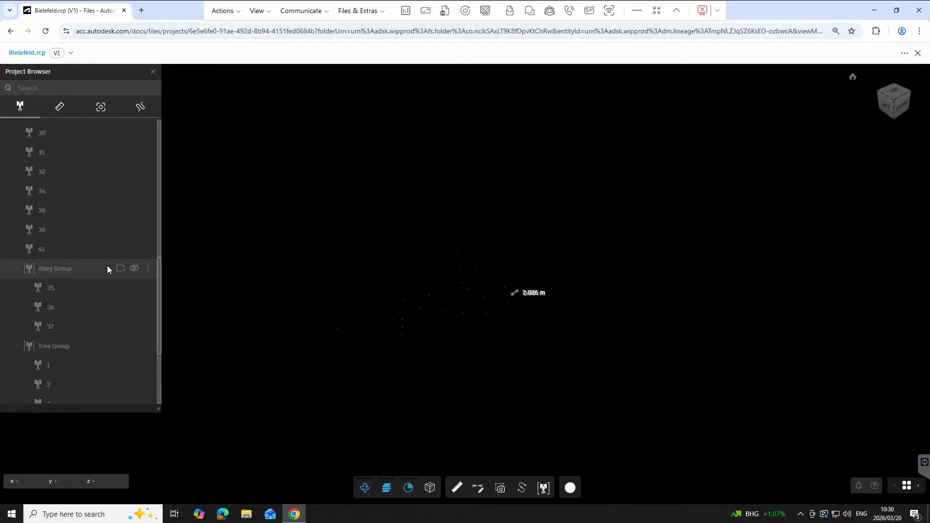
pyautogui.click(134, 268)
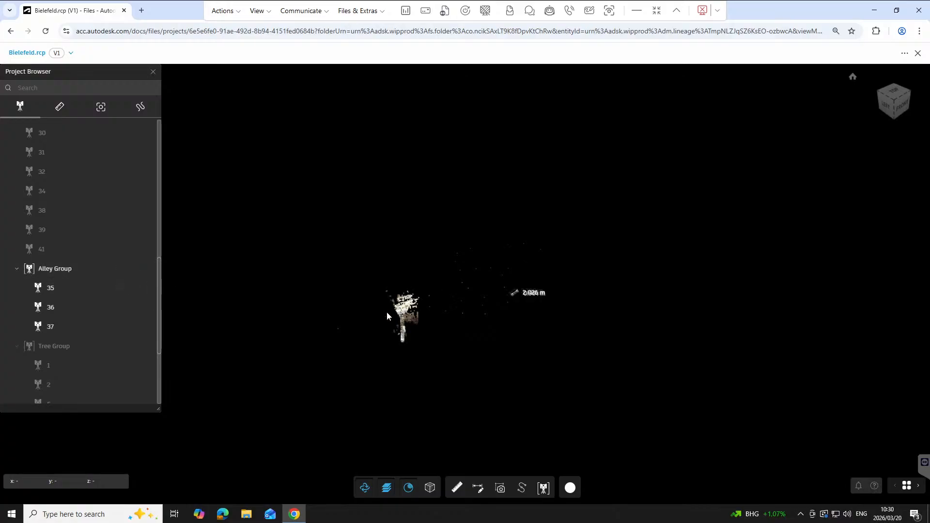
pyautogui.scroll(5, 394, 311)
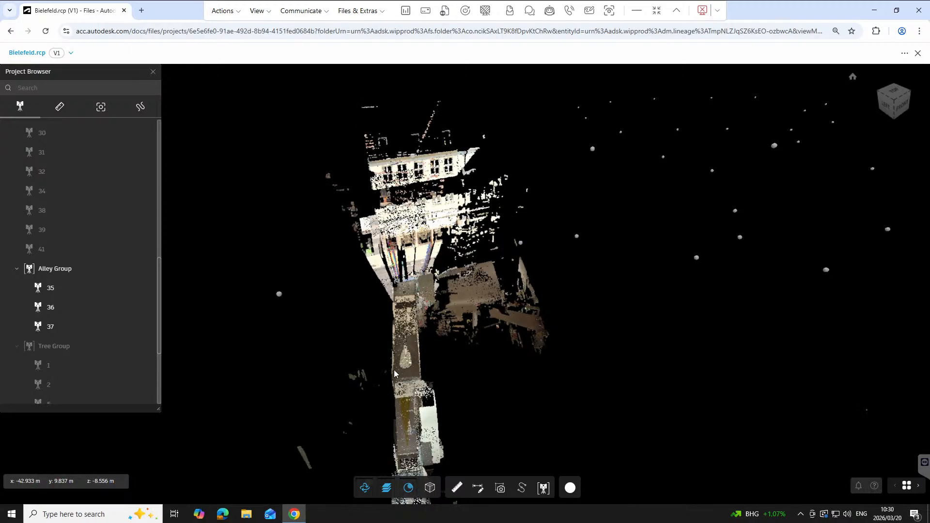
# Orbit and zoom around the alley point cloud, then fly to scan 35 under Alley Group
pyautogui.moveTo(397, 376); pyautogui.dragTo(544, 319)
pyautogui.scroll(8, 304, 422)
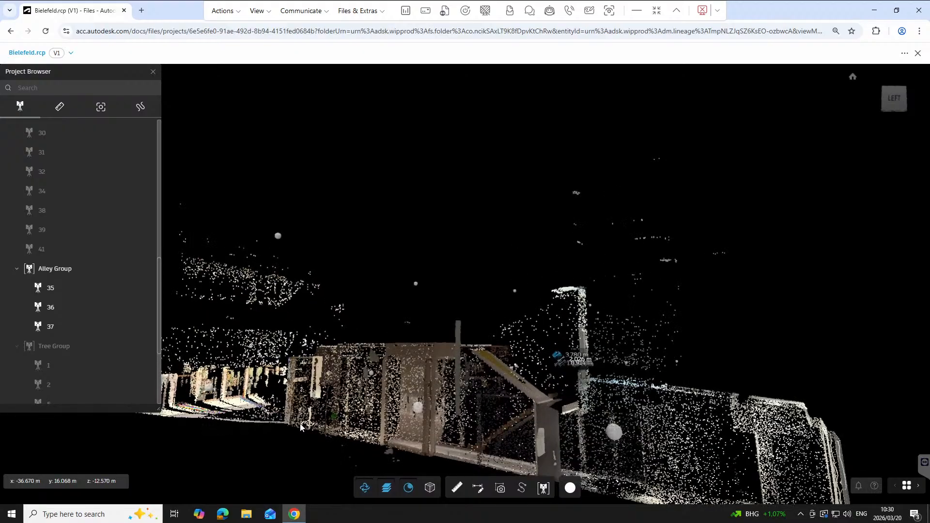
pyautogui.scroll(6, 365, 333)
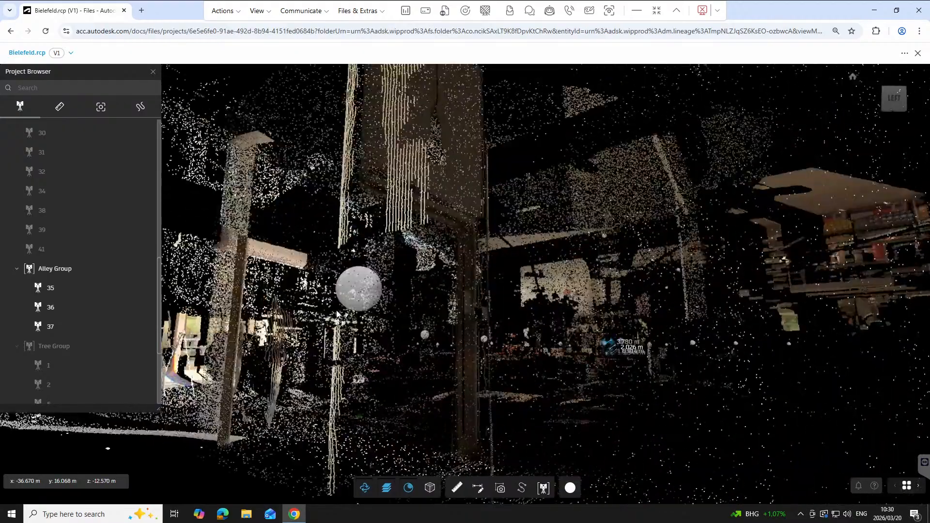
pyautogui.scroll(6, 339, 213)
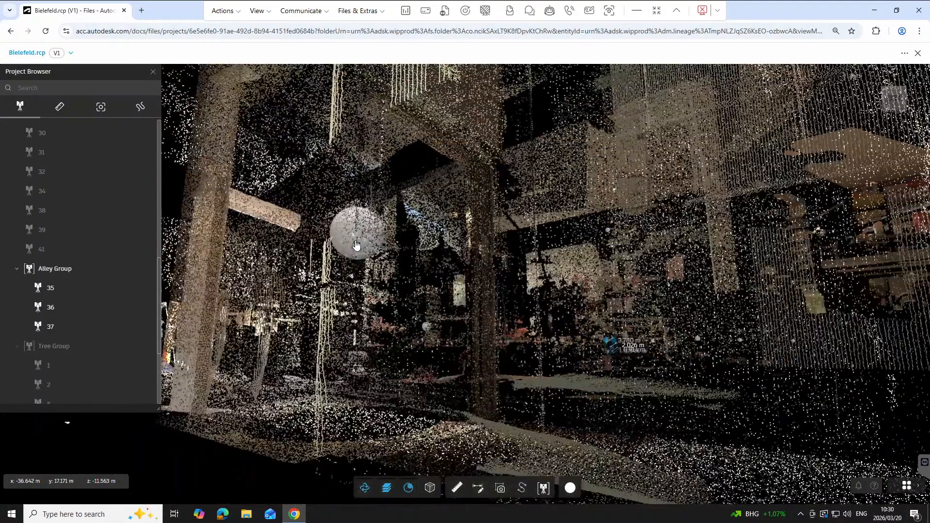
pyautogui.scroll(-10, 357, 245)
pyautogui.moveTo(507, 292); pyautogui.dragTo(348, 268)
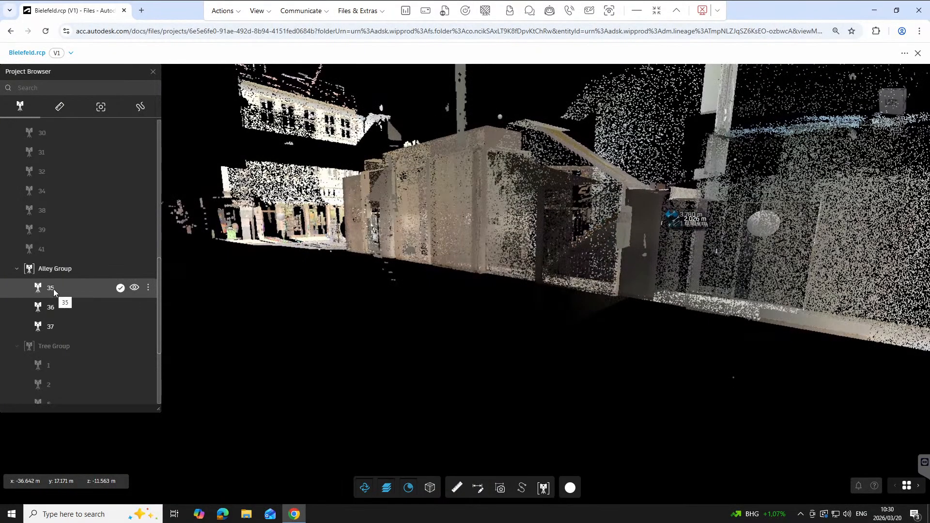
pyautogui.click(49, 292)
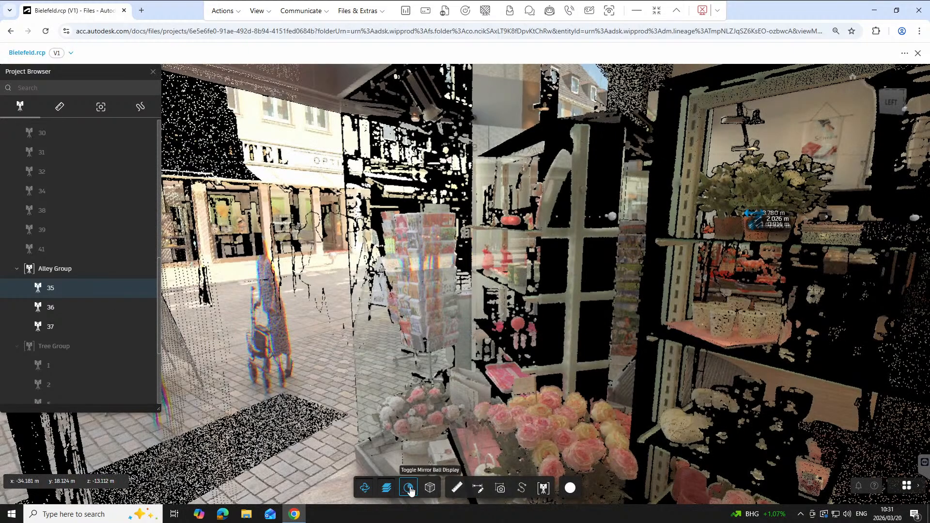
# Switch scan 35 to Real View and look around toward the glass doorway and corridor
pyautogui.click(570, 488)
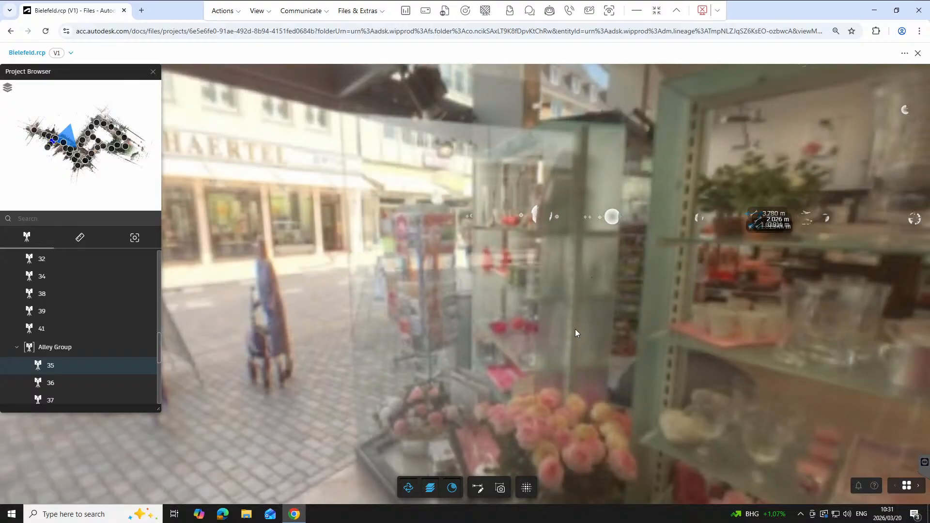
pyautogui.moveTo(648, 334); pyautogui.dragTo(509, 161)
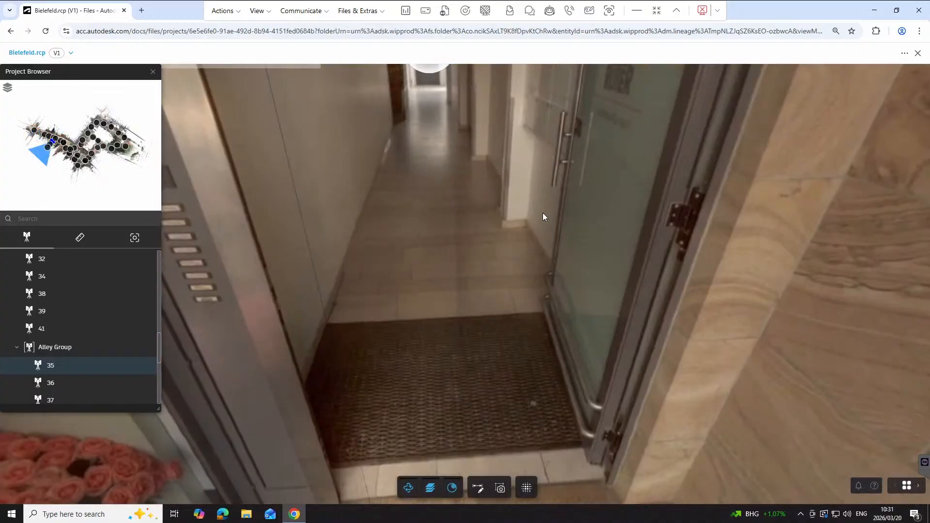
pyautogui.moveTo(542, 217); pyautogui.dragTo(585, 413)
pyautogui.moveTo(519, 177); pyautogui.dragTo(305, 222)
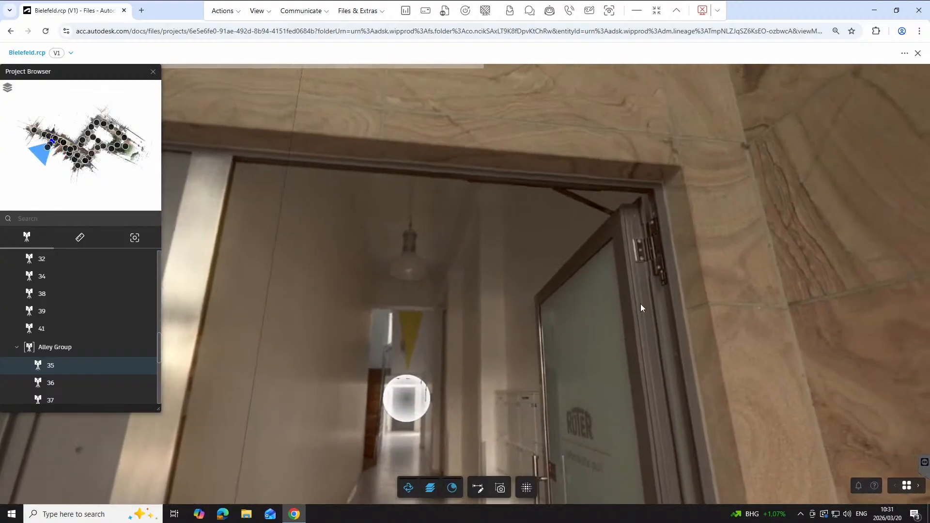
pyautogui.moveTo(640, 308)
pyautogui.mouseDown()
pyautogui.moveTo(481, 150)
pyautogui.moveTo(441, 242)
pyautogui.moveTo(462, 249)
pyautogui.mouseUp()
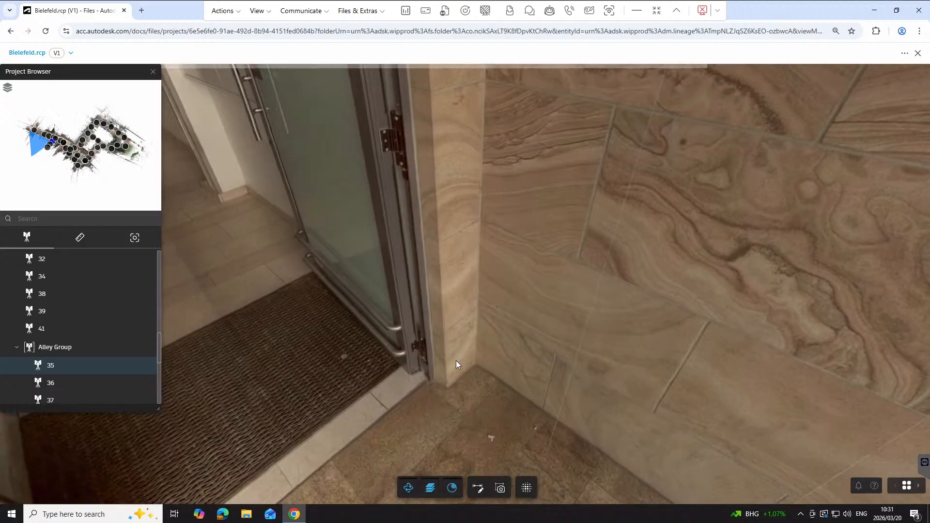
pyautogui.scroll(-1, 456, 355)
pyautogui.scroll(-2, 456, 355)
pyautogui.moveTo(463, 257); pyautogui.dragTo(483, 345)
pyautogui.moveTo(476, 254); pyautogui.dragTo(515, 305)
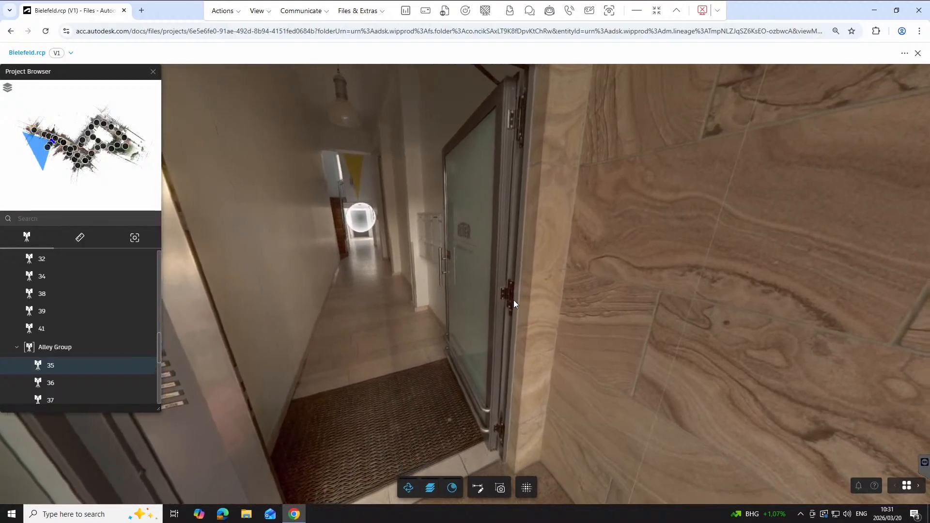
# Measure the door frame from its bottom corner to its top, giving 2.297 m
pyautogui.click(479, 489)
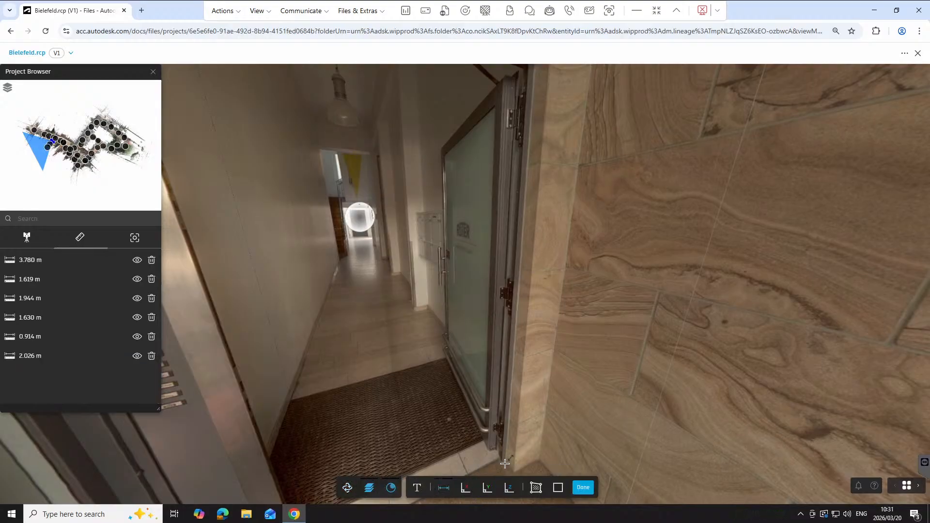
pyautogui.click(505, 463)
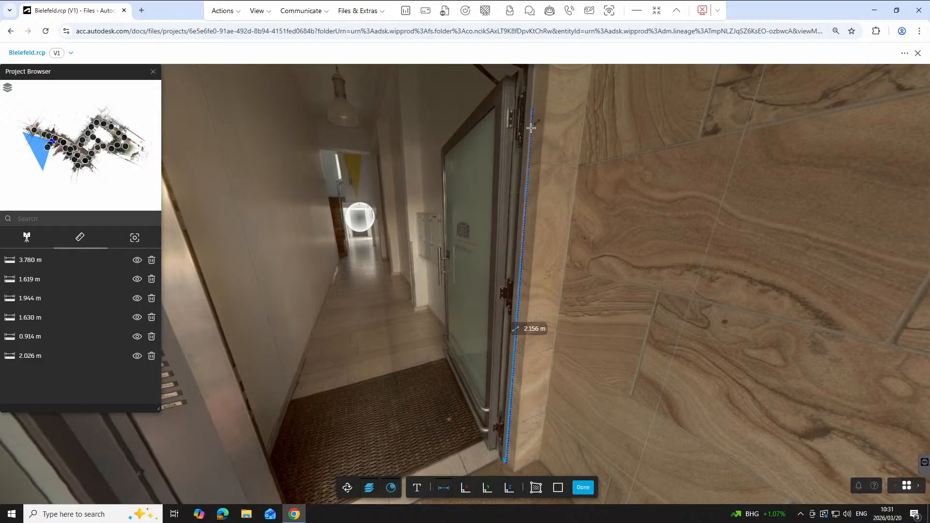
pyautogui.click(535, 70)
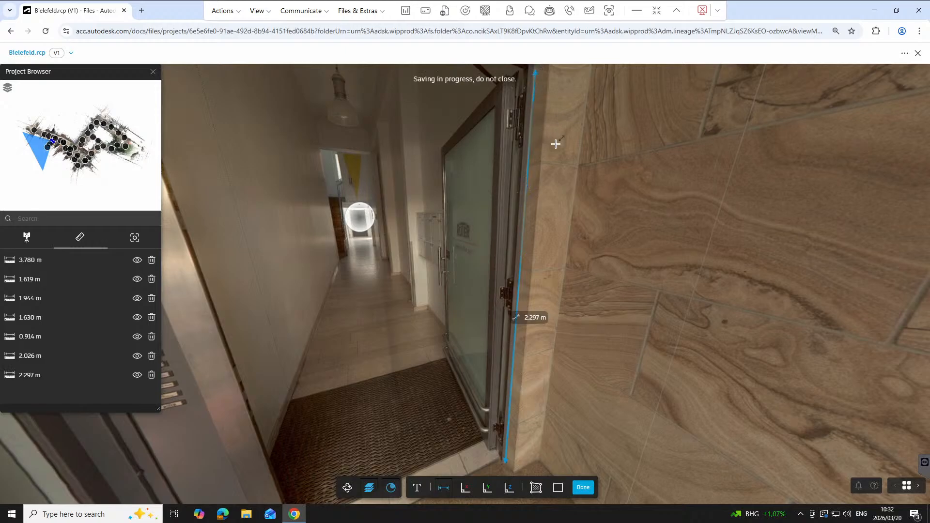
pyautogui.scroll(1, 555, 142)
pyautogui.click(546, 159)
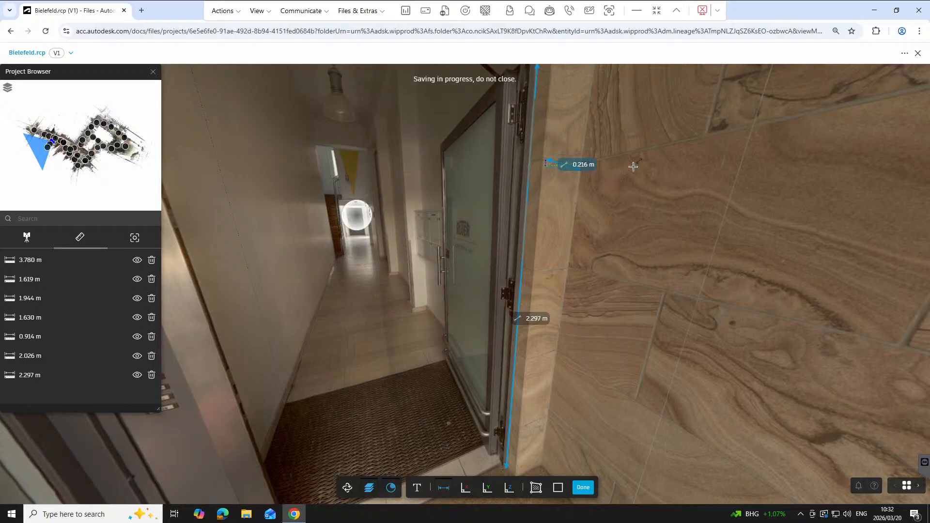
pyautogui.scroll(-1, 624, 169)
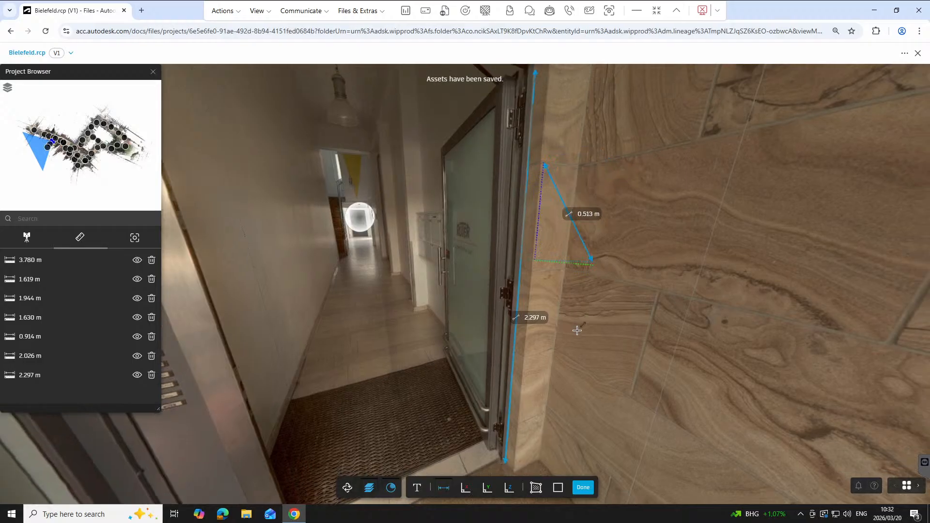
# Exit the measure tools, select the 2.297 m door measurement and delete it with Yes
pyautogui.click(584, 489)
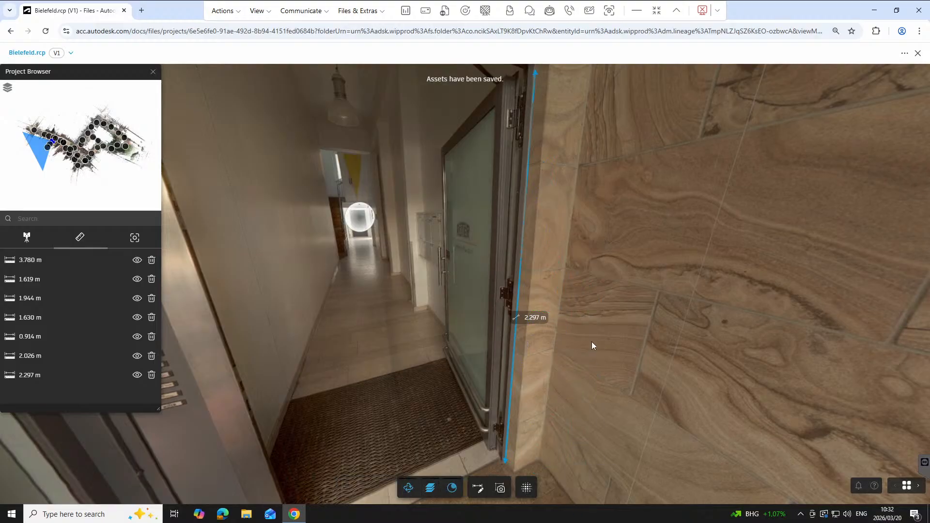
pyautogui.moveTo(576, 262); pyautogui.dragTo(582, 315)
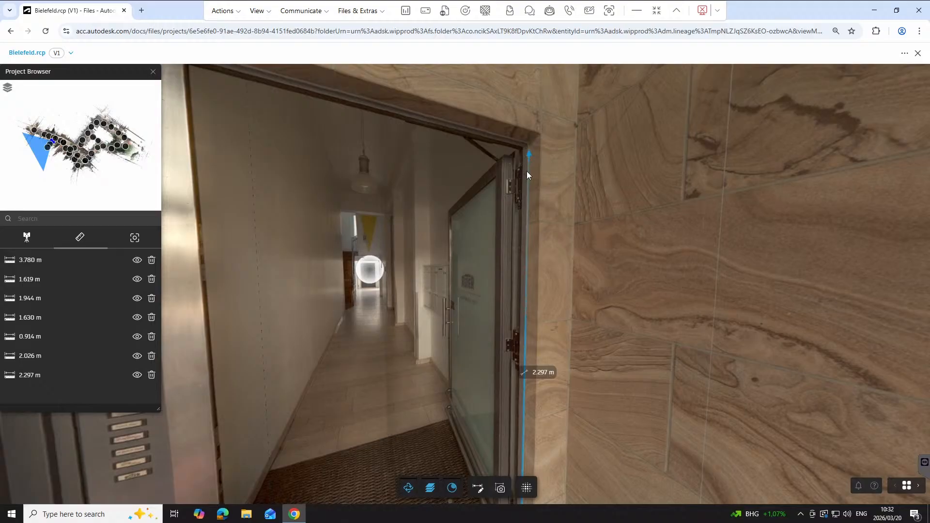
pyautogui.click(529, 174)
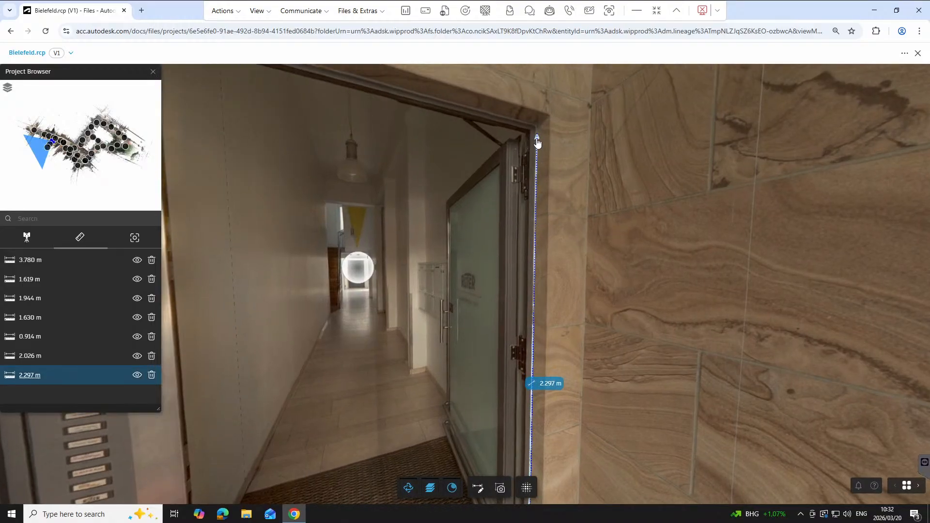
pyautogui.moveTo(536, 136); pyautogui.dragTo(540, 124)
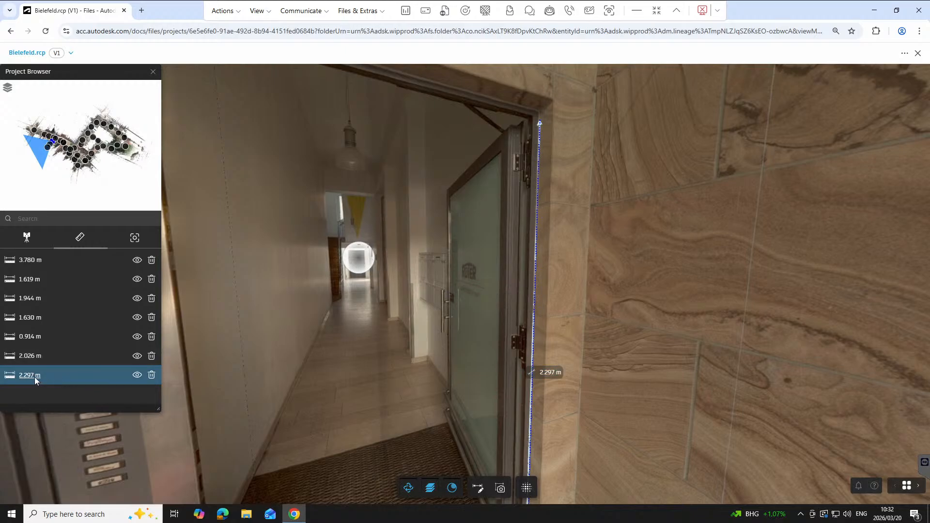
pyautogui.click(153, 375)
pyautogui.click(492, 294)
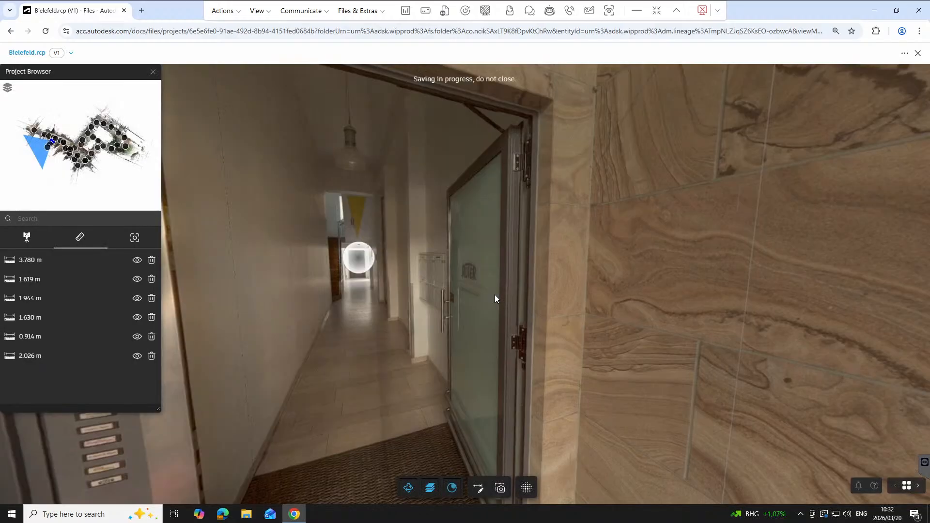
pyautogui.moveTo(709, 319); pyautogui.dragTo(549, 279)
pyautogui.moveTo(546, 228); pyautogui.dragTo(658, 270)
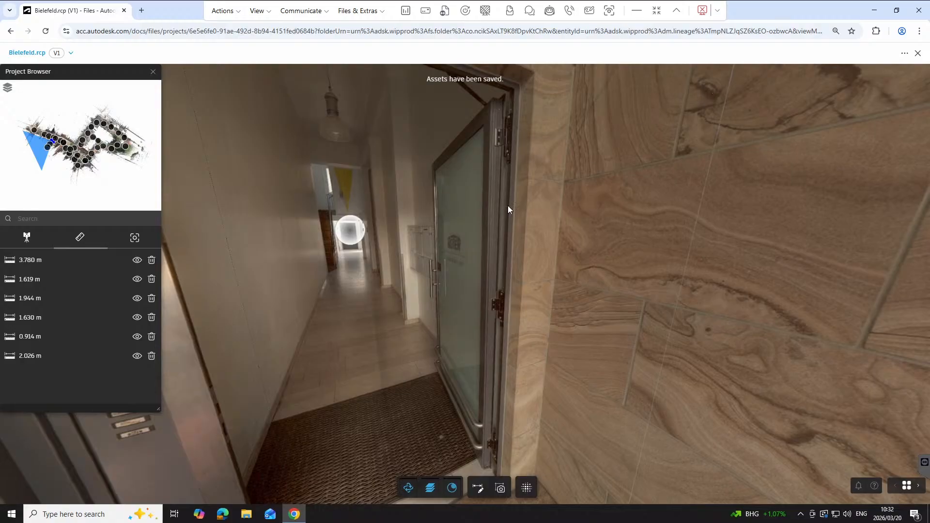
# Look toward the street entrance, jump to the street scan position, then back into the hallway
pyautogui.moveTo(509, 209); pyautogui.dragTo(679, 255)
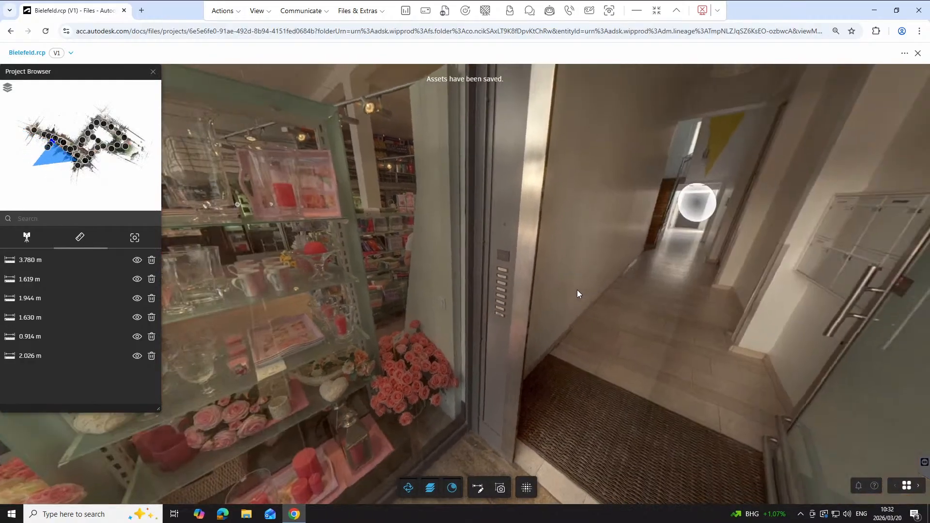
pyautogui.moveTo(577, 289); pyautogui.dragTo(560, 295)
pyautogui.moveTo(319, 309); pyautogui.dragTo(728, 342)
pyautogui.click(420, 196)
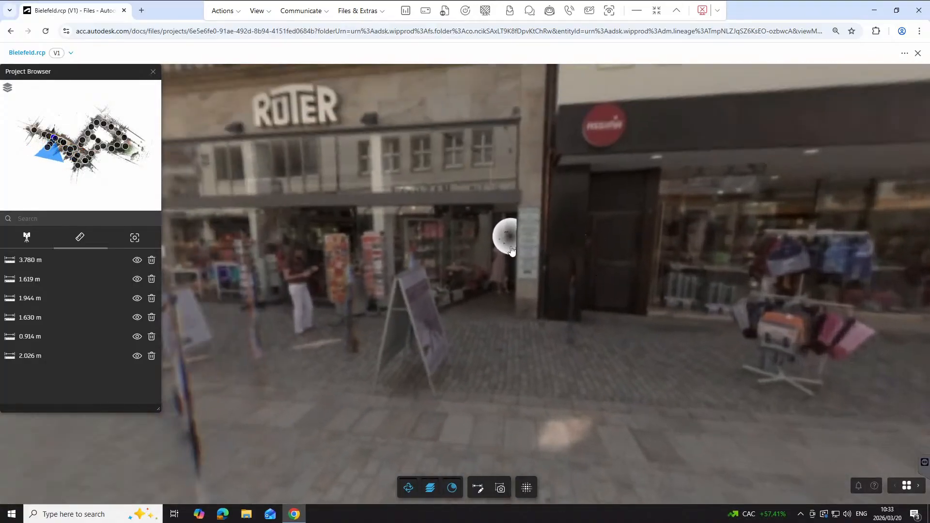
pyautogui.click(511, 251)
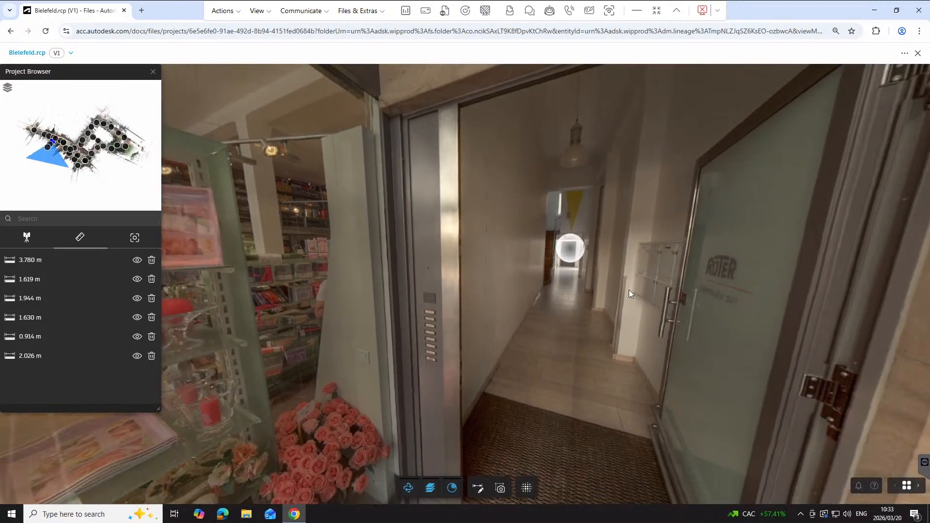
# Hide the Mirror Ball scan markers, switch navigation to Orbit, then show the markers again
pyautogui.moveTo(629, 289); pyautogui.dragTo(370, 280)
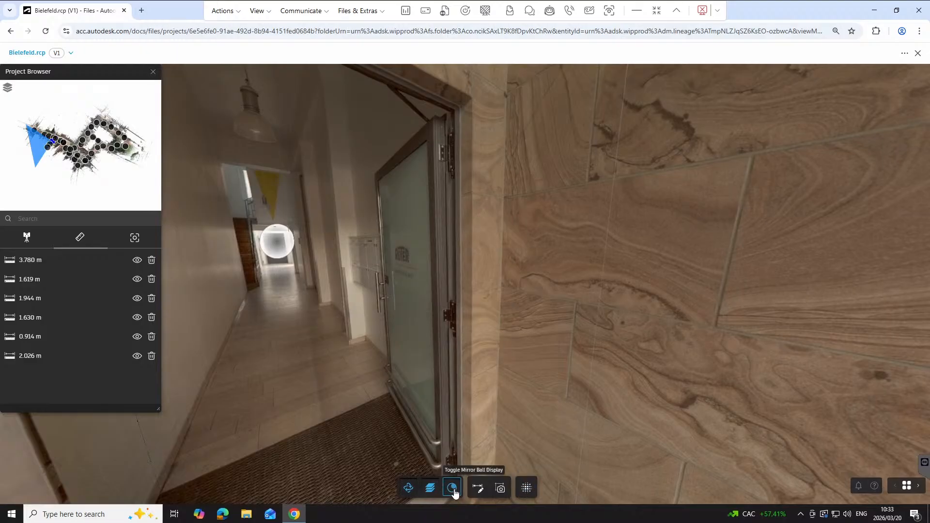
pyautogui.click(453, 489)
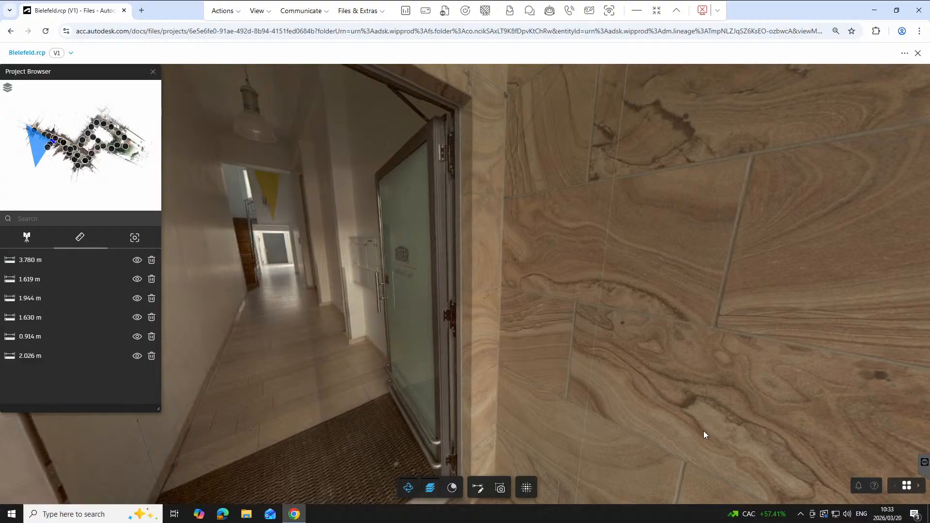
pyautogui.moveTo(423, 312); pyautogui.dragTo(500, 339)
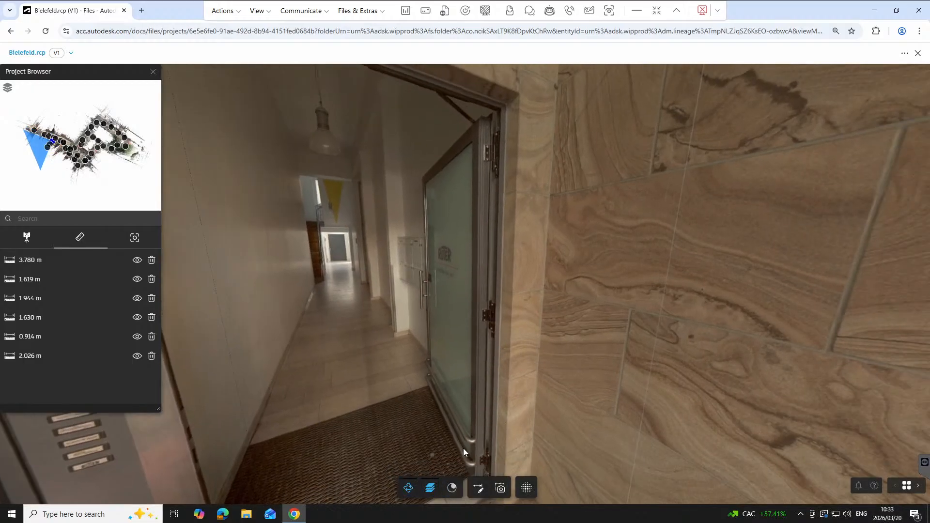
pyautogui.click(407, 488)
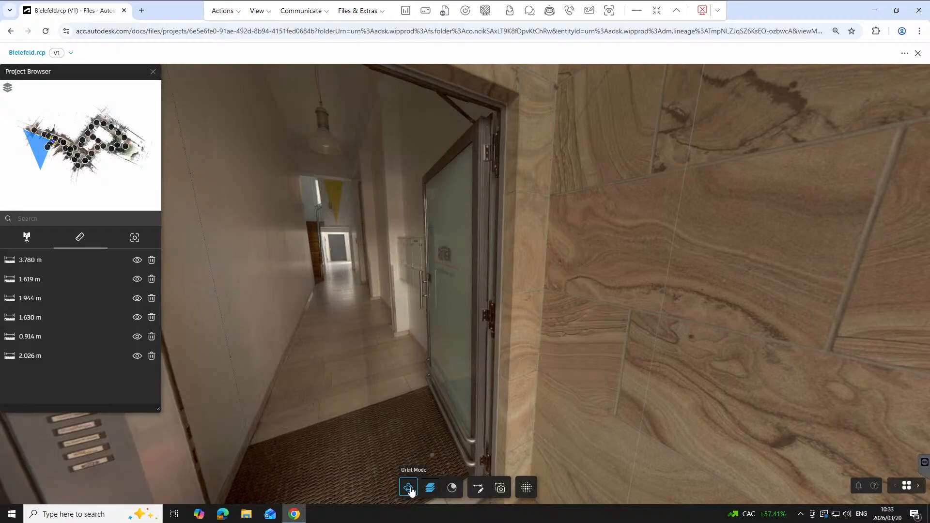
pyautogui.click(451, 488)
# Switch to Point Cloud view, then orbit and pan to frame the hallway doorway
pyautogui.click(526, 488)
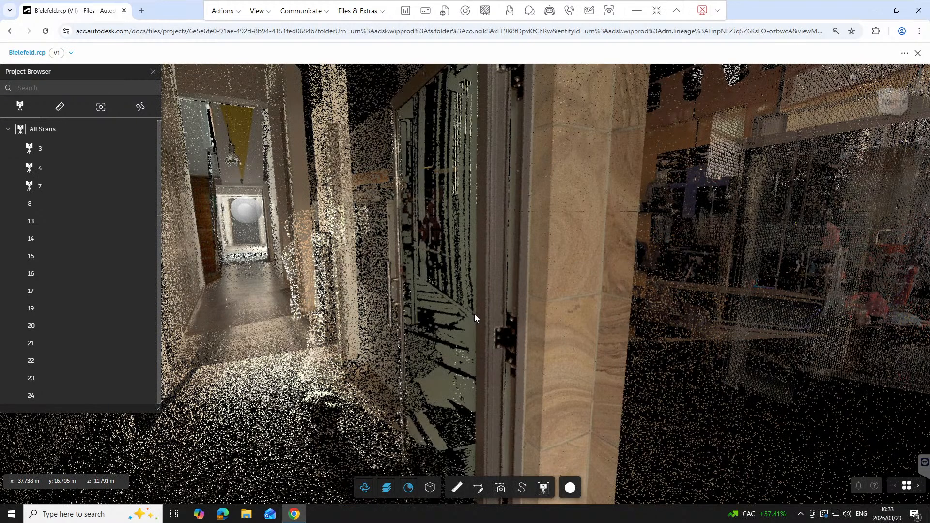
pyautogui.scroll(-5, 476, 311)
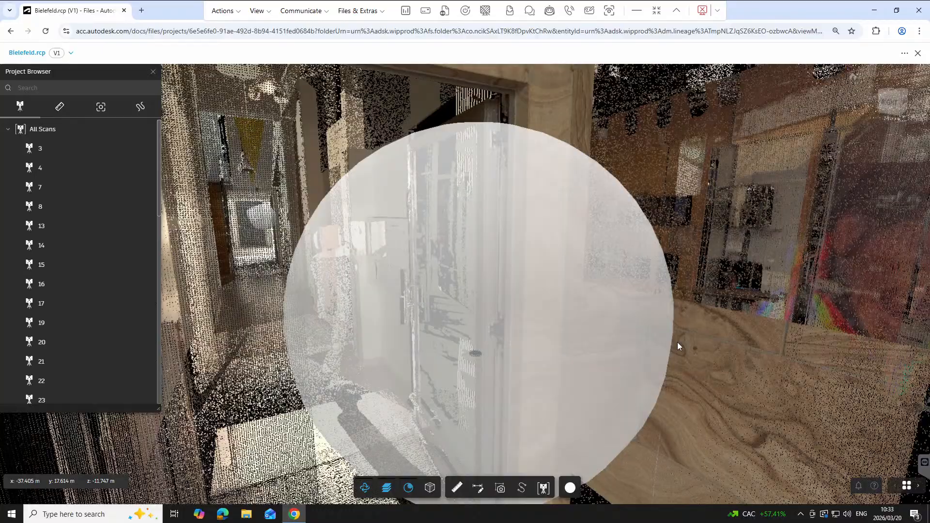
pyautogui.moveTo(678, 345); pyautogui.dragTo(542, 359)
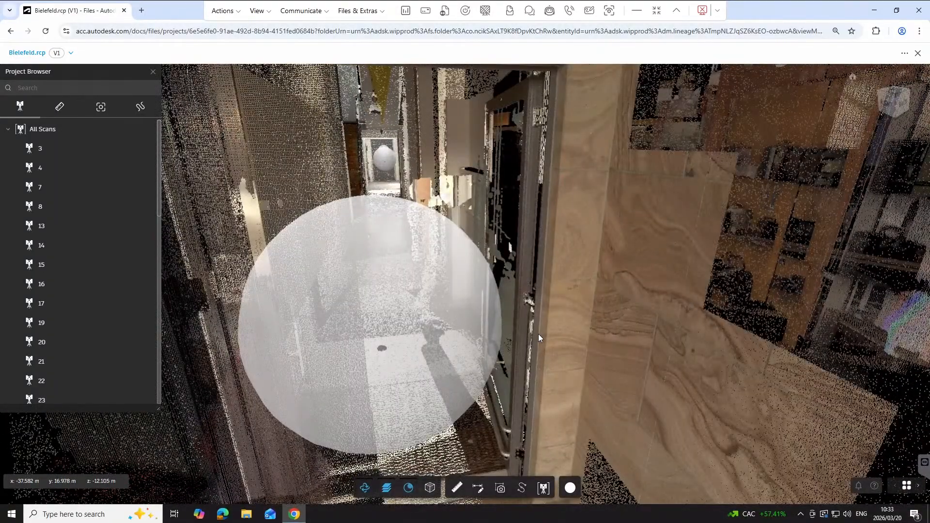
pyautogui.scroll(-2, 539, 334)
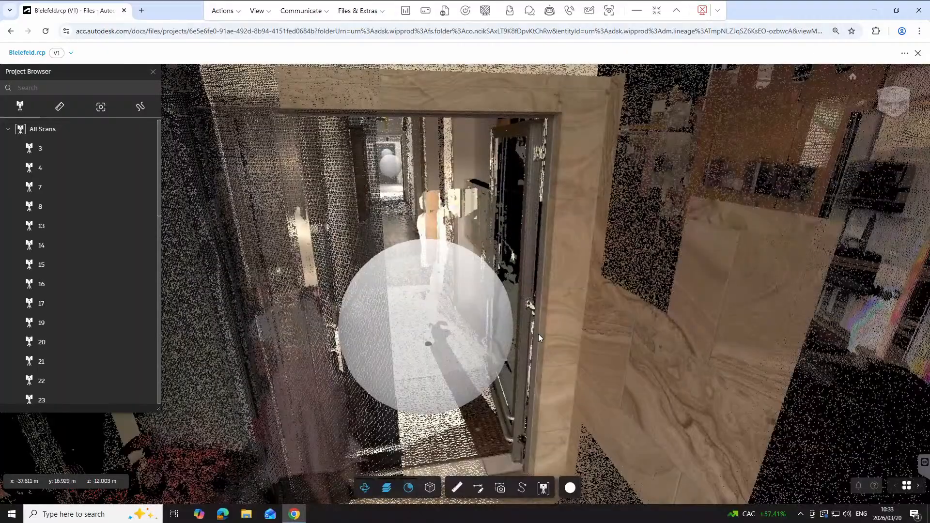
pyautogui.scroll(-2, 538, 333)
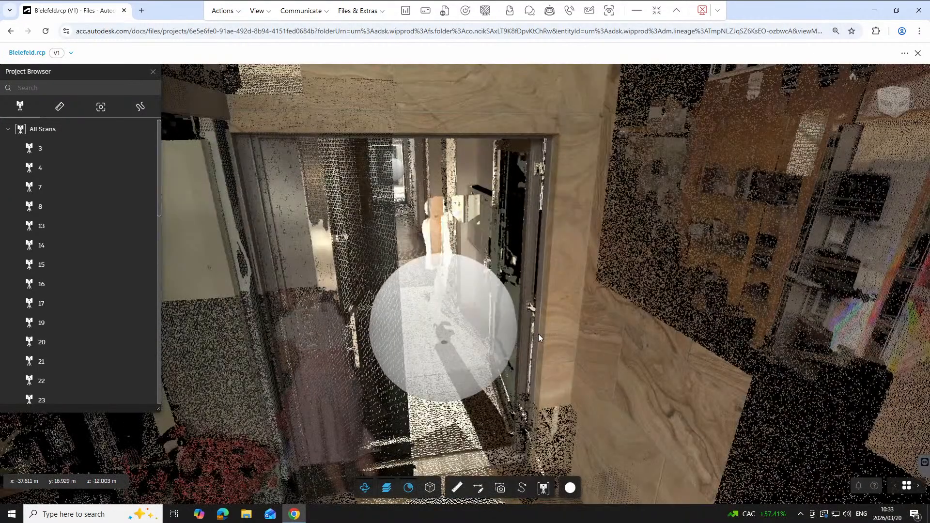
pyautogui.moveTo(543, 356); pyautogui.dragTo(551, 324, button='middle')
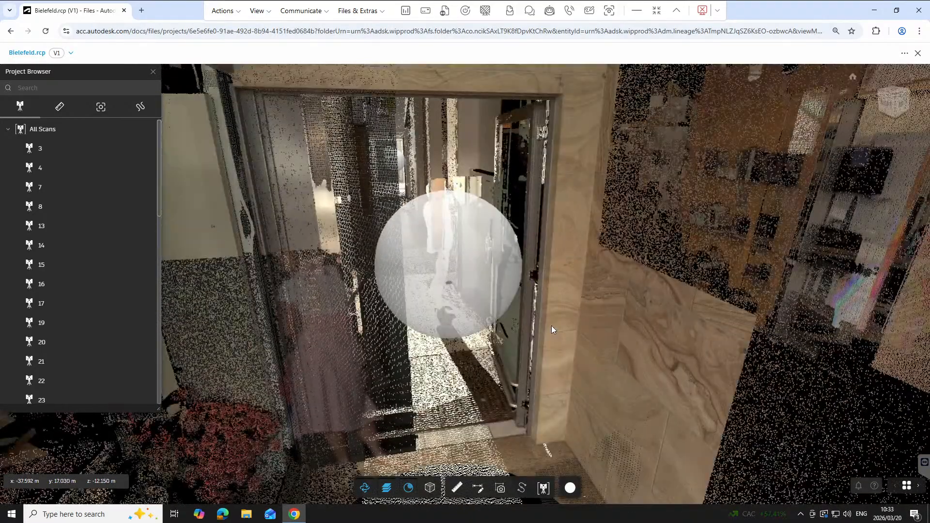
# Measure the doorway height from frame base to top with the Z-axis snapped tool: 2.325 m
pyautogui.click(478, 489)
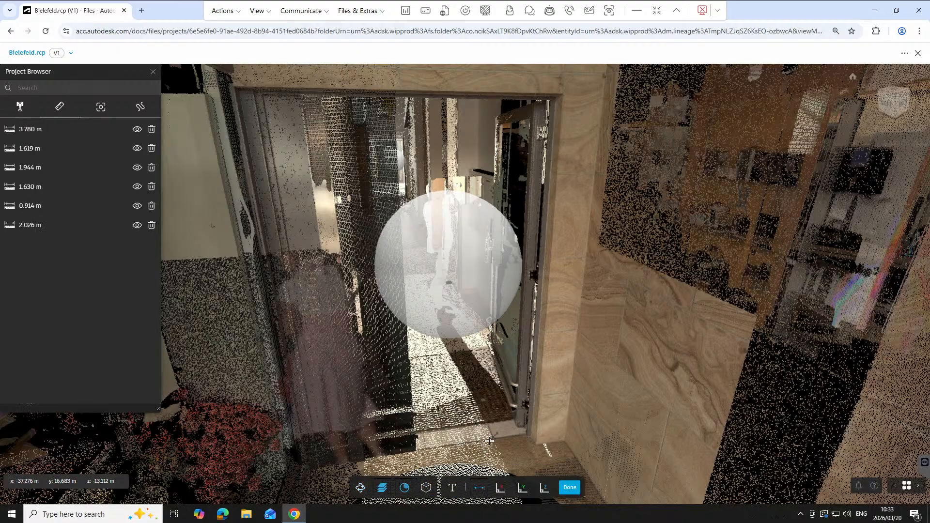
pyautogui.click(531, 436)
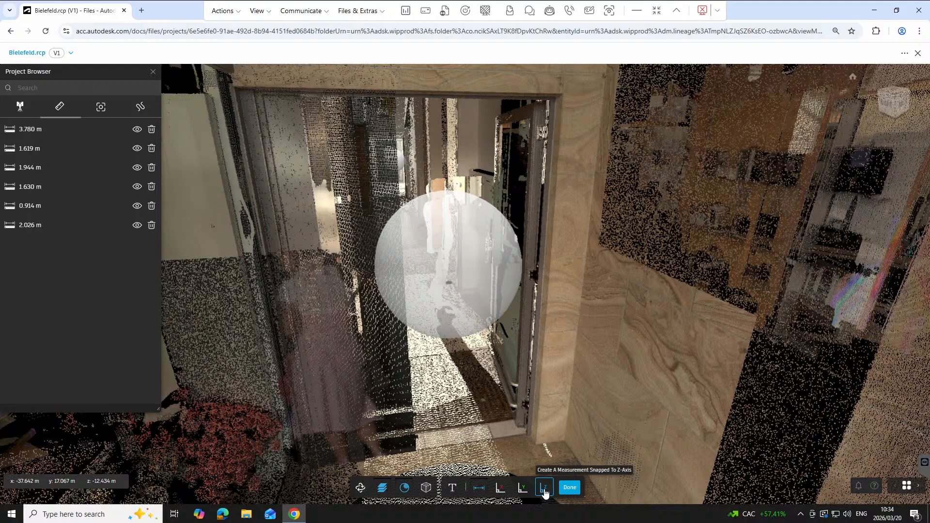
pyautogui.click(546, 493)
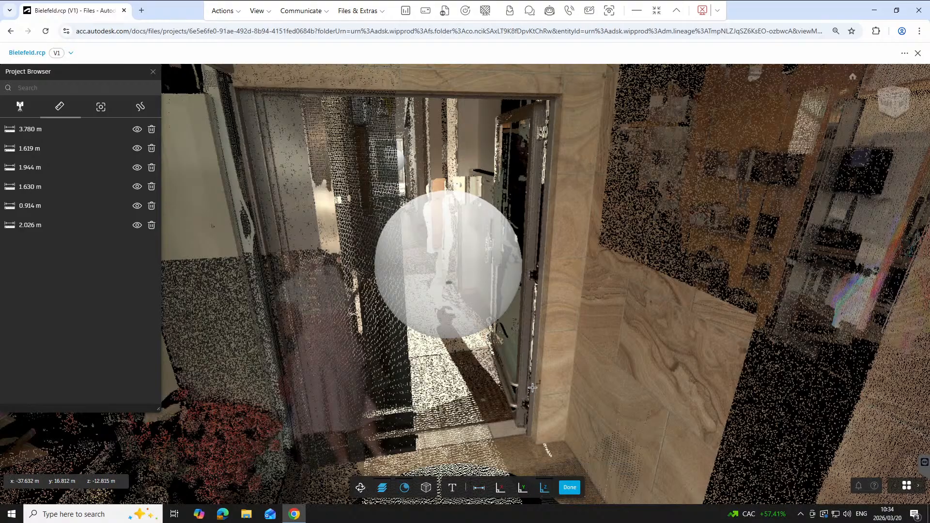
pyautogui.click(532, 436)
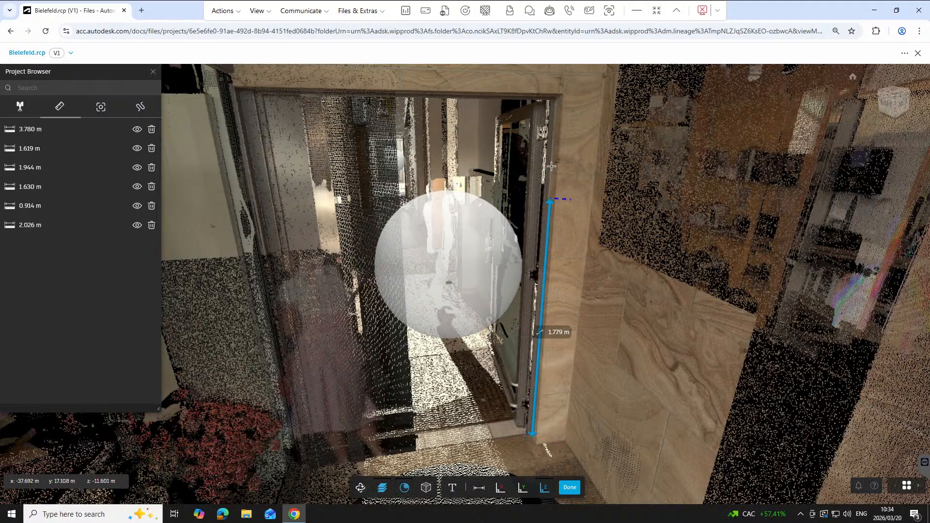
pyautogui.click(558, 95)
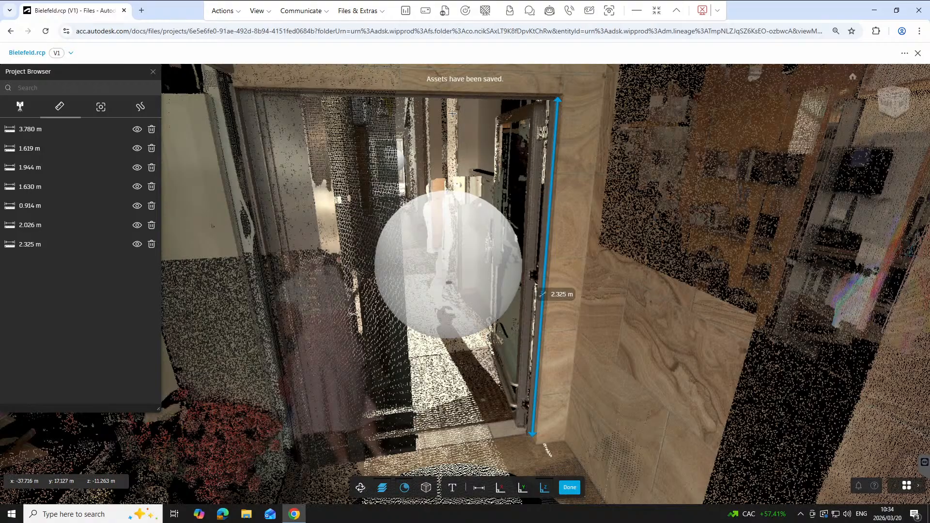
# Place the final doorway measurement point and exit measuring, saving the 1.594 m dimension
pyautogui.click(479, 487)
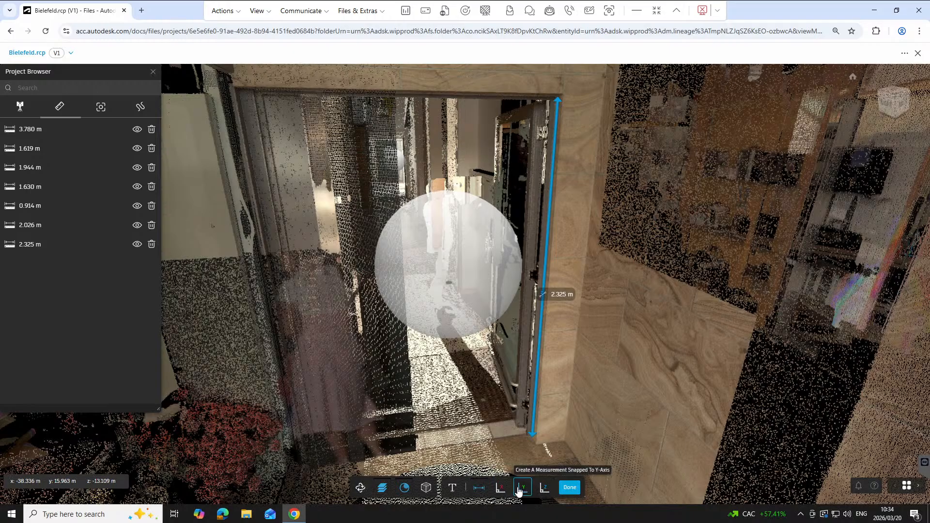
pyautogui.click(522, 489)
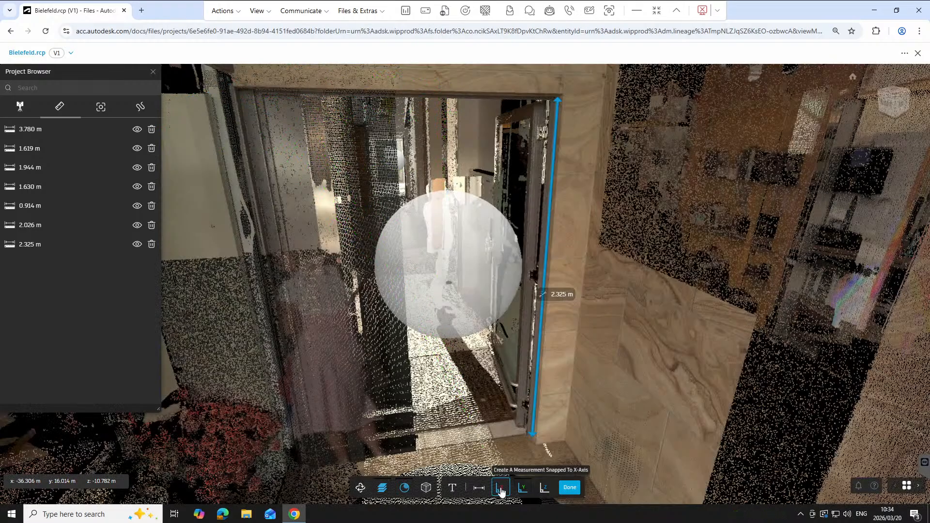
pyautogui.click(235, 87)
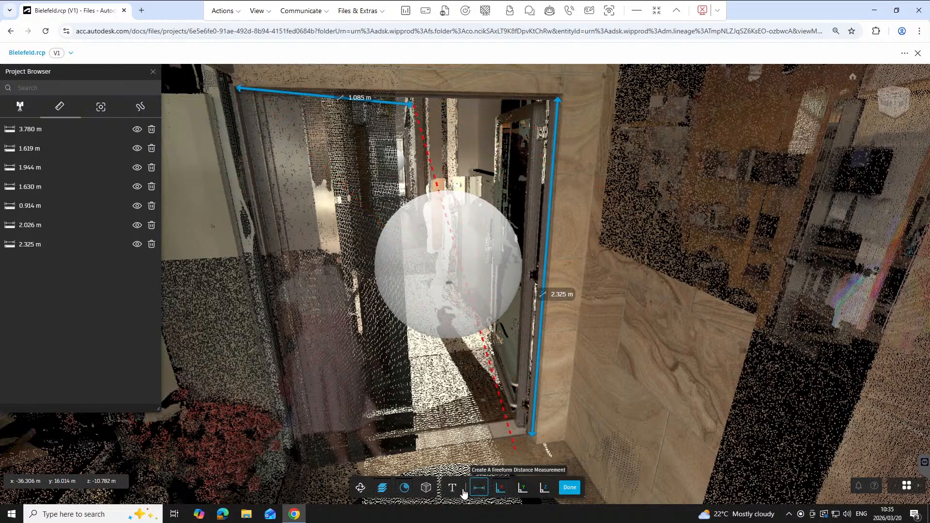
pyautogui.press('Escape')
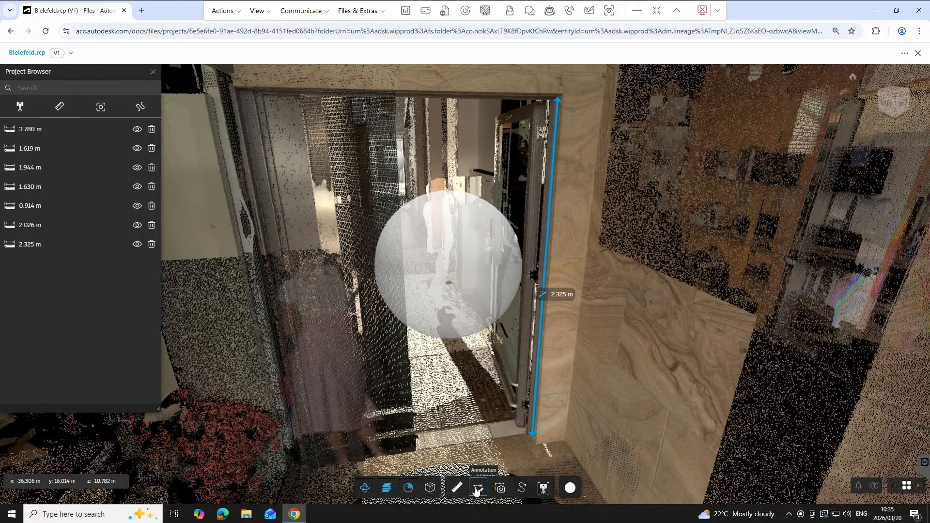
pyautogui.click(457, 487)
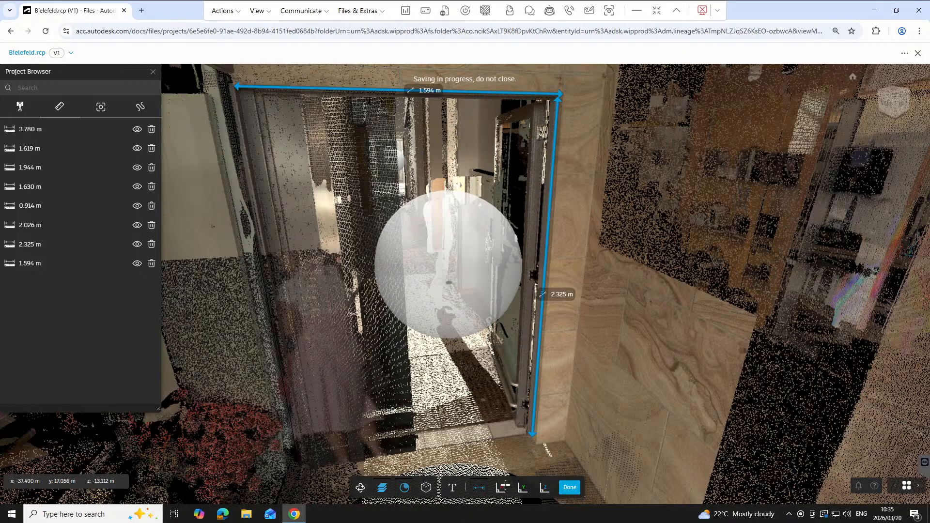
pyautogui.click(527, 430)
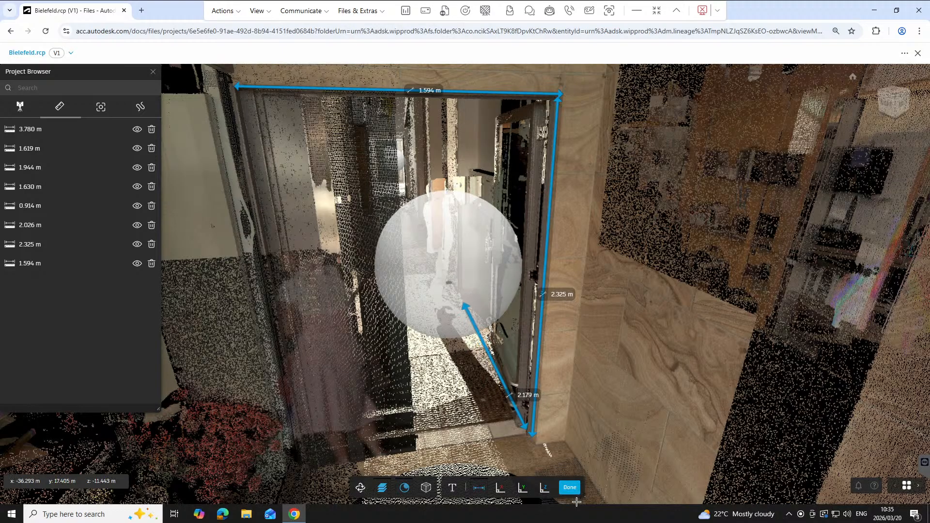
pyautogui.click(570, 488)
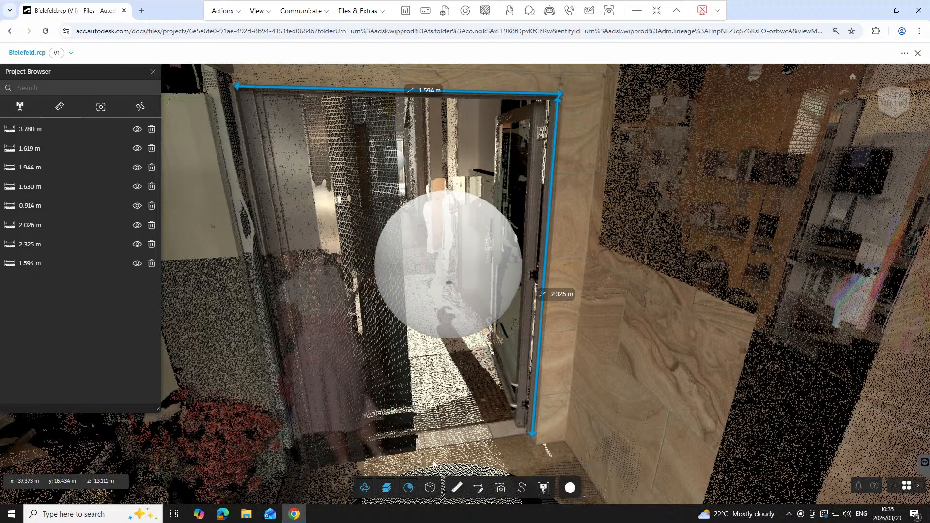
# Switch to the photo panorama and turn it toward the door's lower corner
pyautogui.click(570, 488)
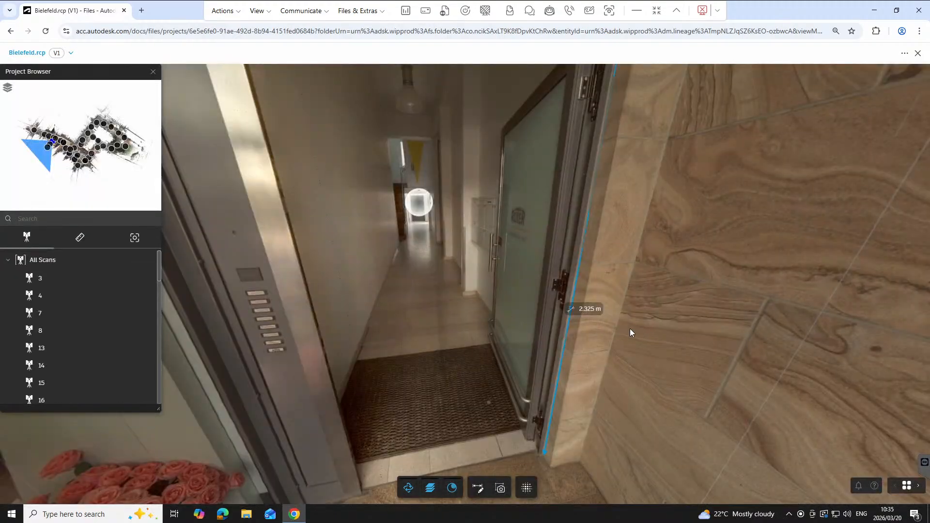
pyautogui.moveTo(571, 416); pyautogui.dragTo(505, 335)
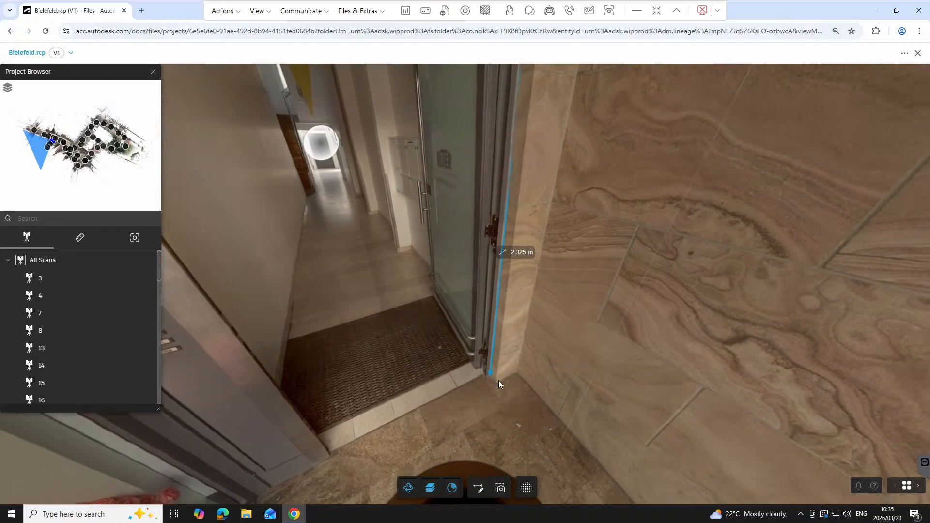
pyautogui.scroll(3, 482, 392)
pyautogui.moveTo(514, 413); pyautogui.dragTo(475, 323)
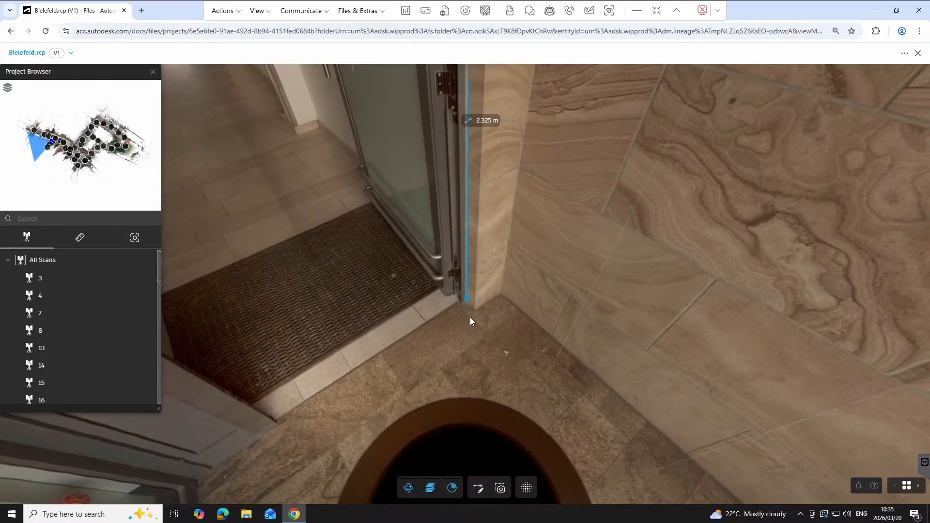
# Measure the door frame's floor corner: 7.67 cm and 0.217 m to the wall corner
pyautogui.click(478, 489)
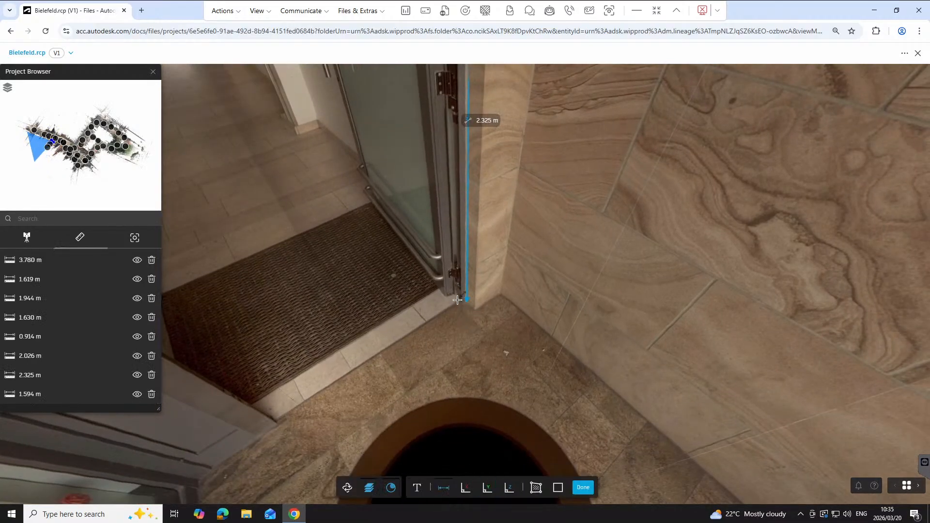
pyautogui.scroll(5, 457, 301)
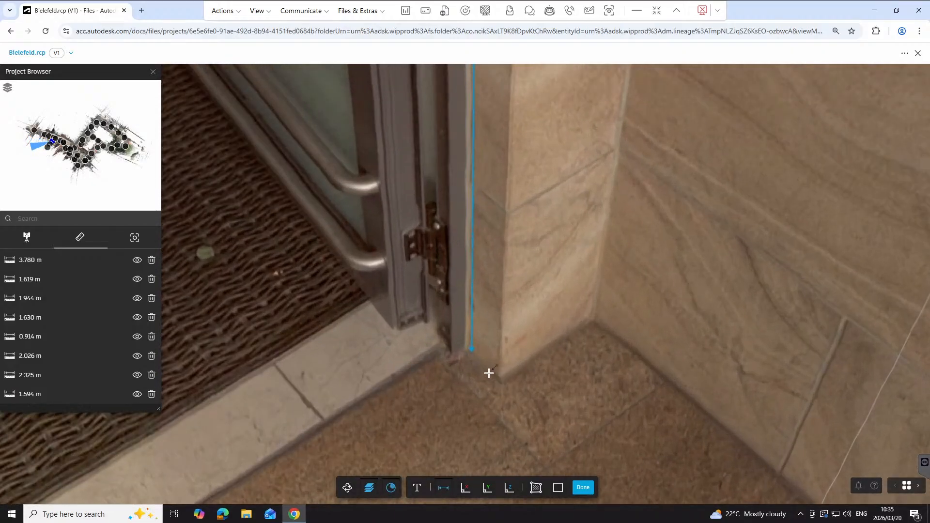
pyautogui.scroll(3, 488, 373)
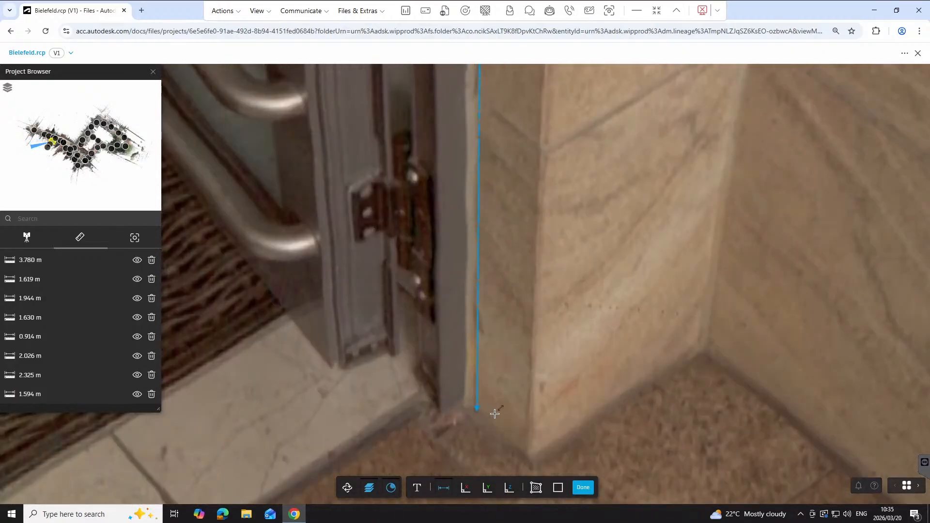
pyautogui.click(524, 457)
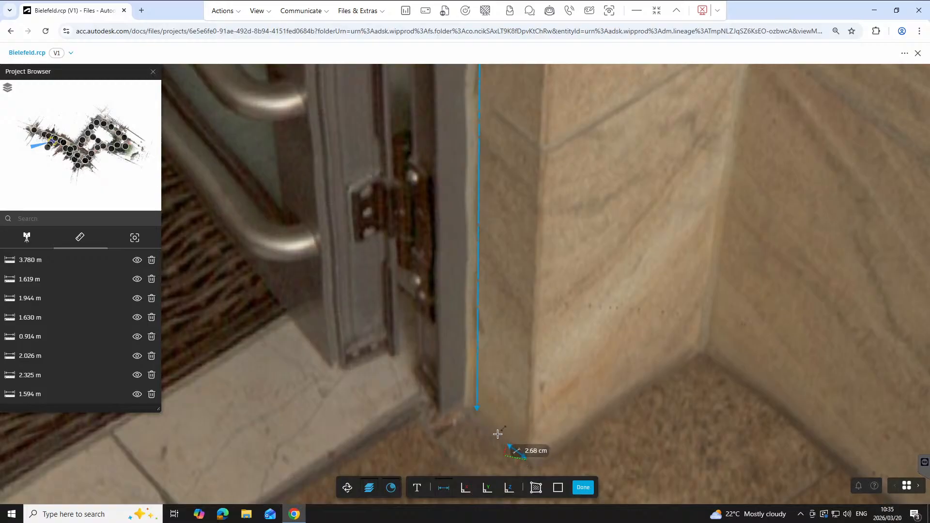
pyautogui.click(470, 413)
pyautogui.scroll(-3, 418, 408)
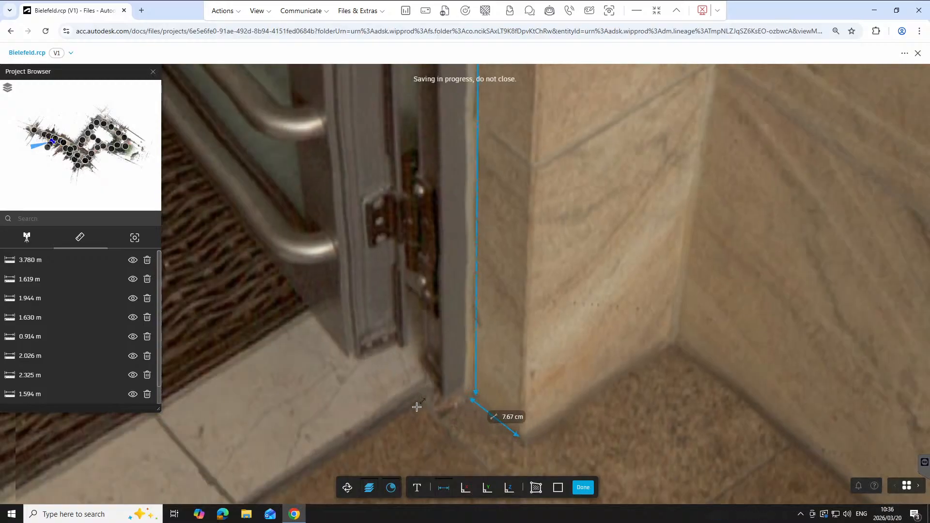
pyautogui.scroll(2, 616, 340)
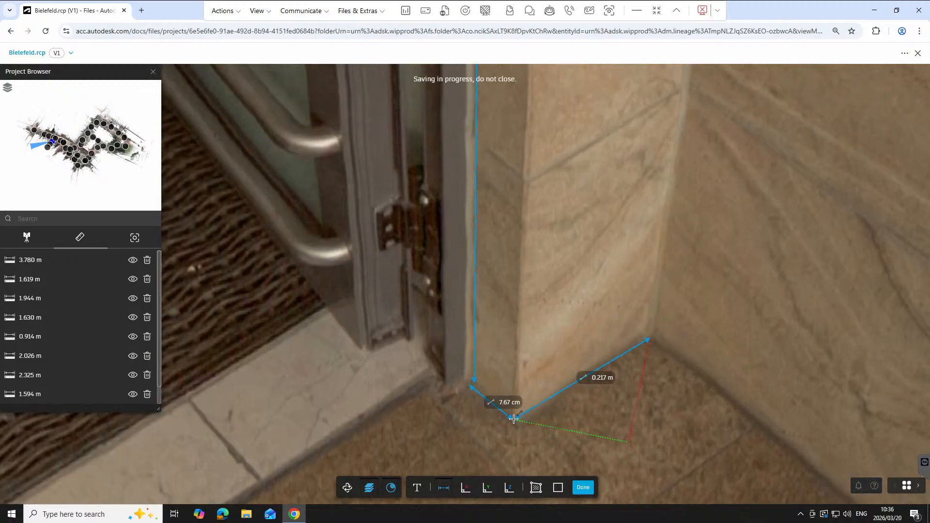
pyautogui.click(532, 415)
pyautogui.scroll(-2, 448, 356)
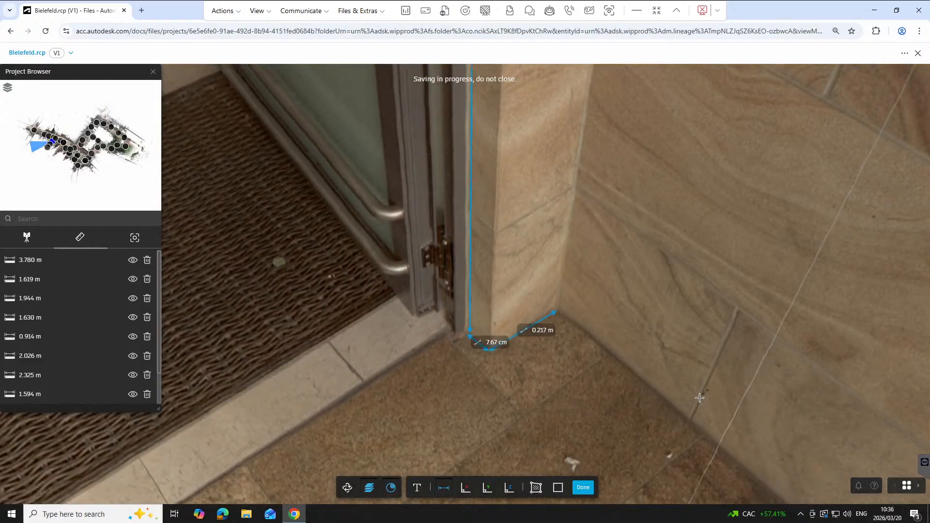
pyautogui.click(586, 493)
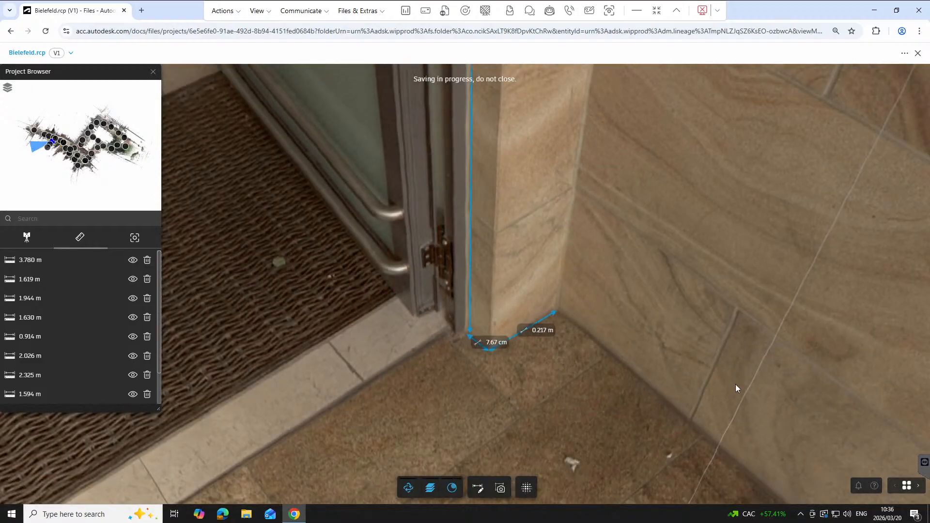
# Add a 2.099 m measurement along the wall base
pyautogui.moveTo(735, 386); pyautogui.dragTo(560, 368)
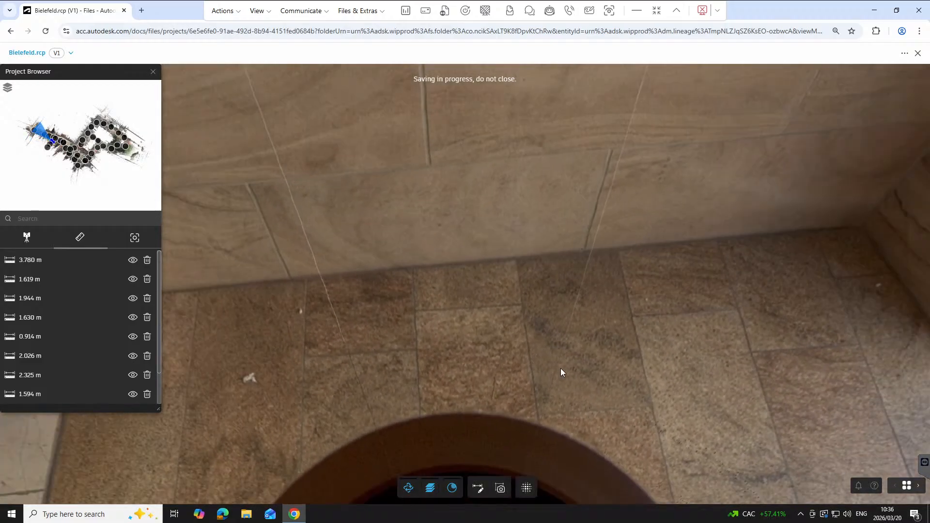
pyautogui.moveTo(459, 340); pyautogui.dragTo(496, 343)
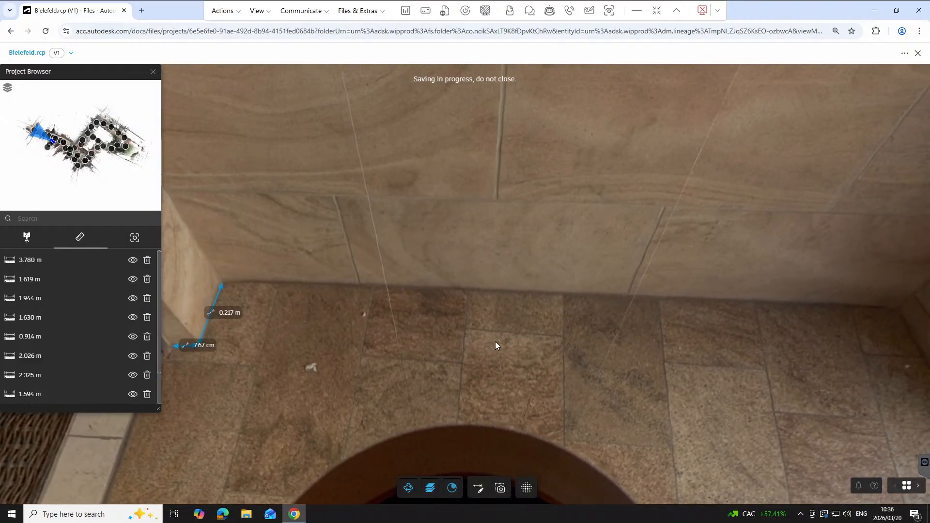
pyautogui.click(478, 487)
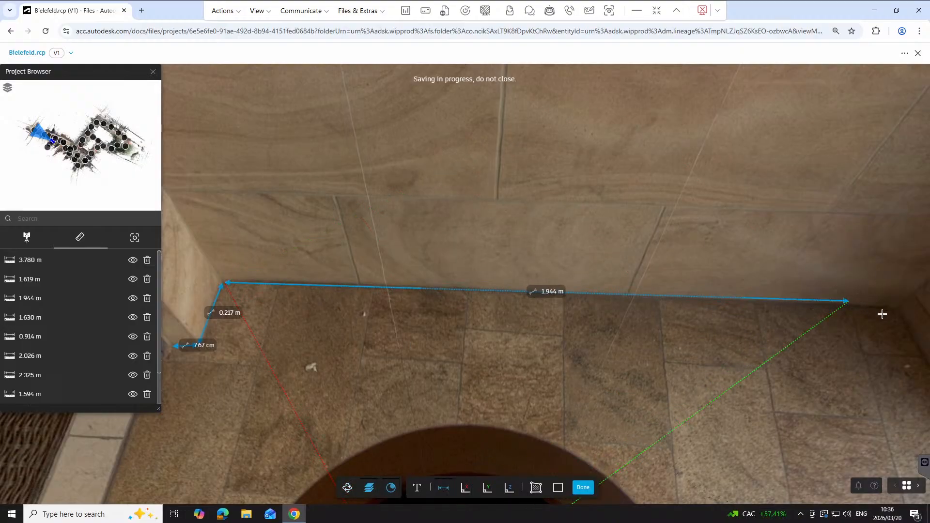
pyautogui.click(897, 309)
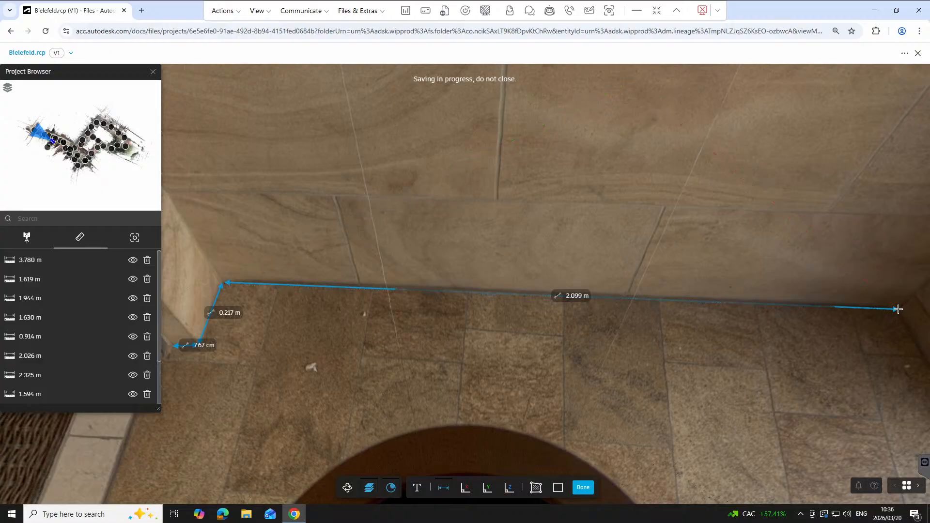
pyautogui.click(583, 488)
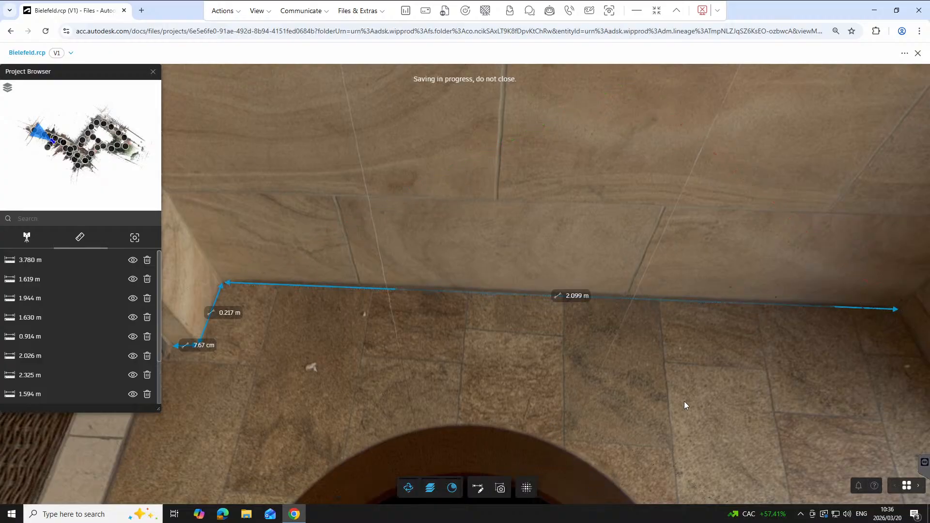
# Look around the doorway, corridor and shopfront to the shelves with measurement labels
pyautogui.moveTo(777, 391); pyautogui.dragTo(562, 335)
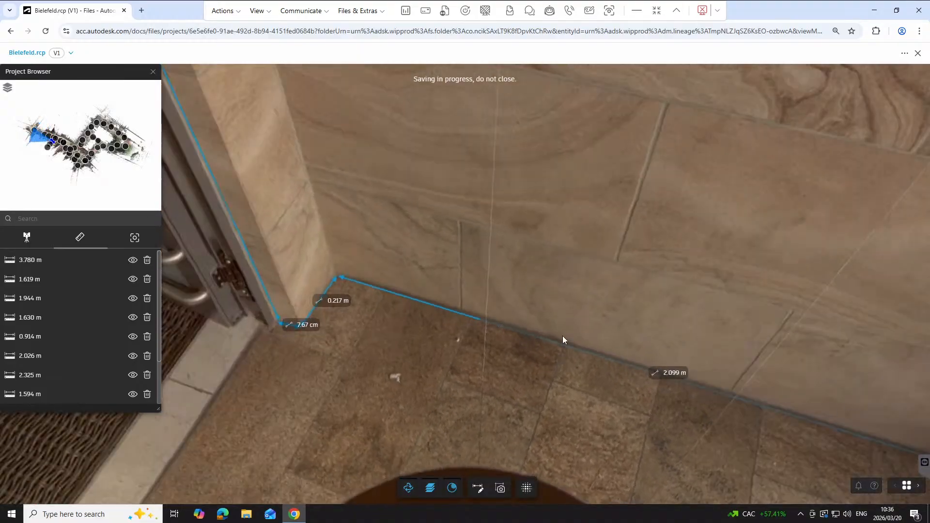
pyautogui.moveTo(549, 259); pyautogui.dragTo(520, 267)
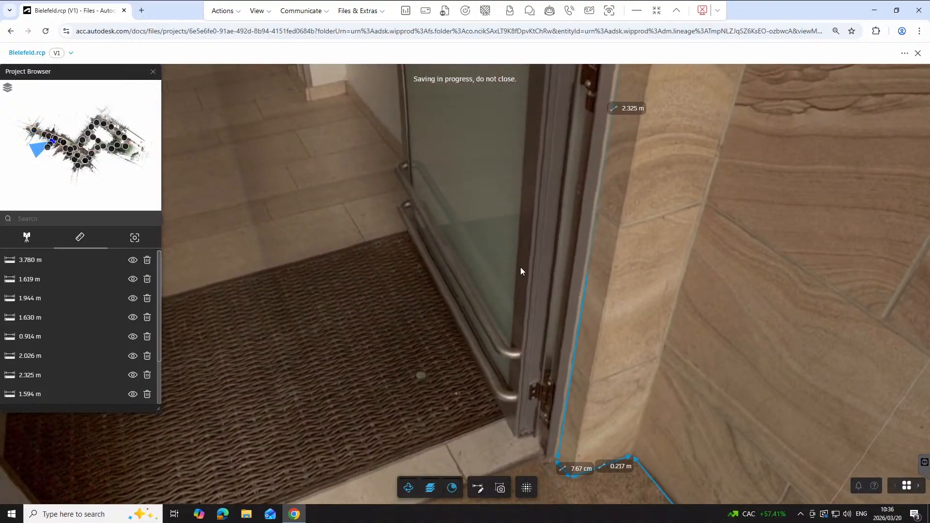
pyautogui.scroll(-5, 524, 289)
pyautogui.moveTo(489, 315); pyautogui.dragTo(575, 372)
pyautogui.moveTo(736, 285); pyautogui.dragTo(406, 186)
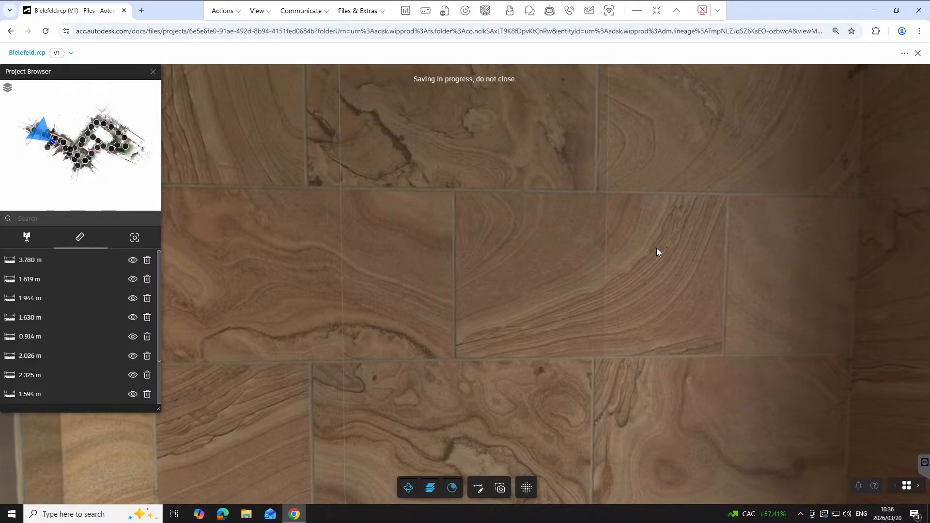
pyautogui.moveTo(656, 248); pyautogui.dragTo(267, 258)
pyautogui.moveTo(633, 230); pyautogui.dragTo(252, 229)
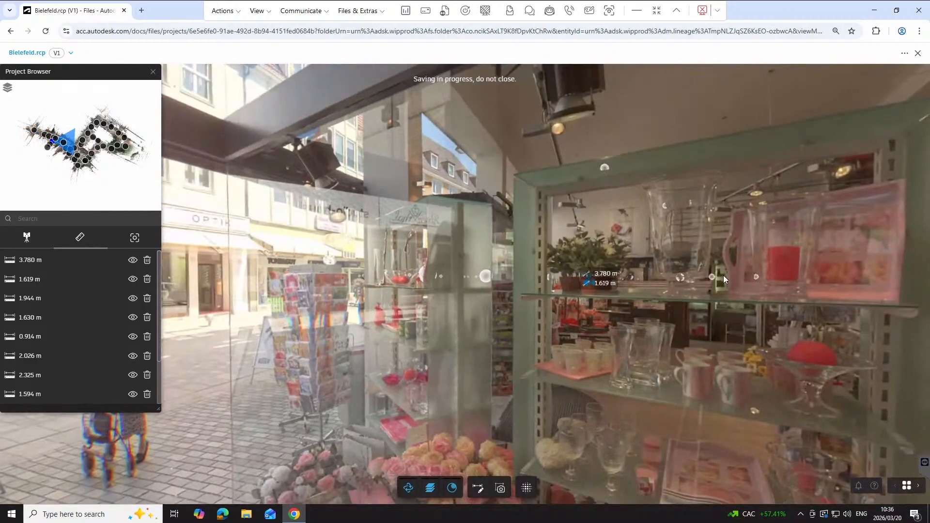
pyautogui.moveTo(723, 275); pyautogui.dragTo(635, 222)
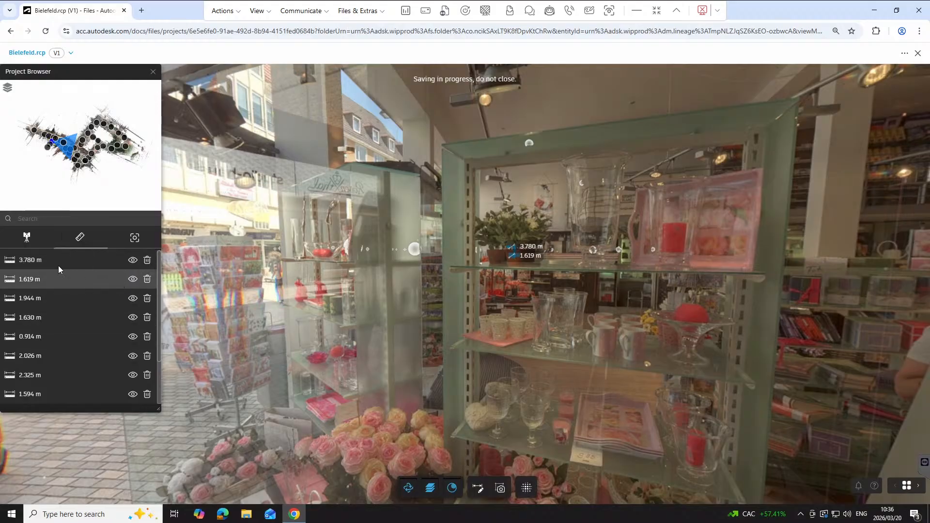
# From View States, jump to Overall, then Statue, and view the statue square as a panorama
pyautogui.click(28, 238)
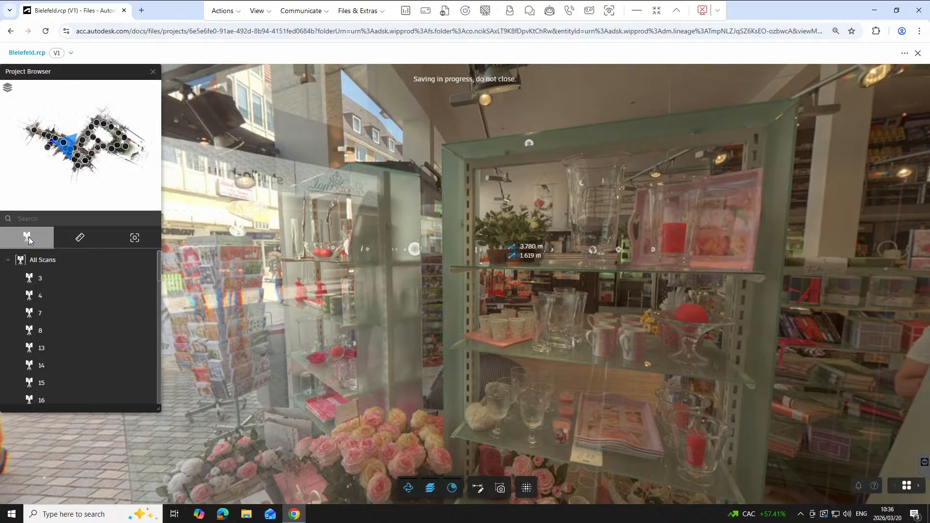
pyautogui.click(138, 234)
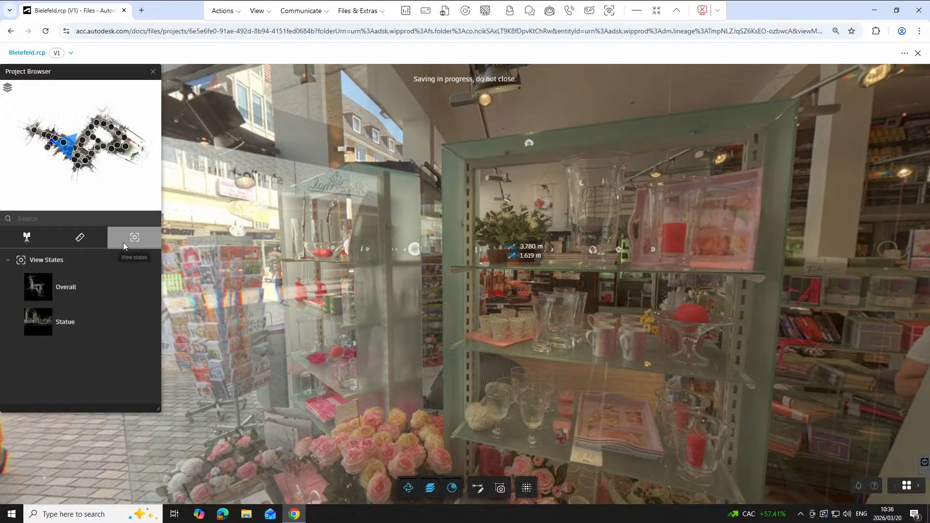
pyautogui.click(41, 282)
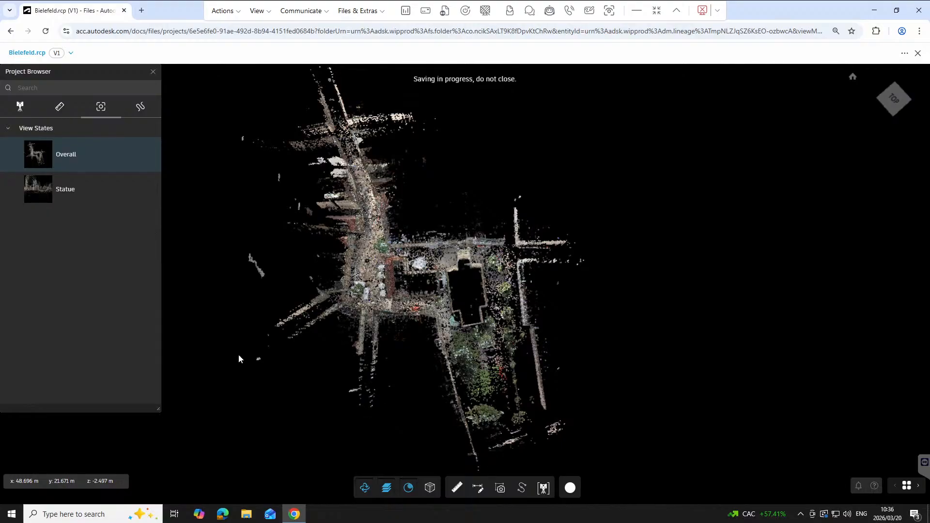
pyautogui.click(44, 195)
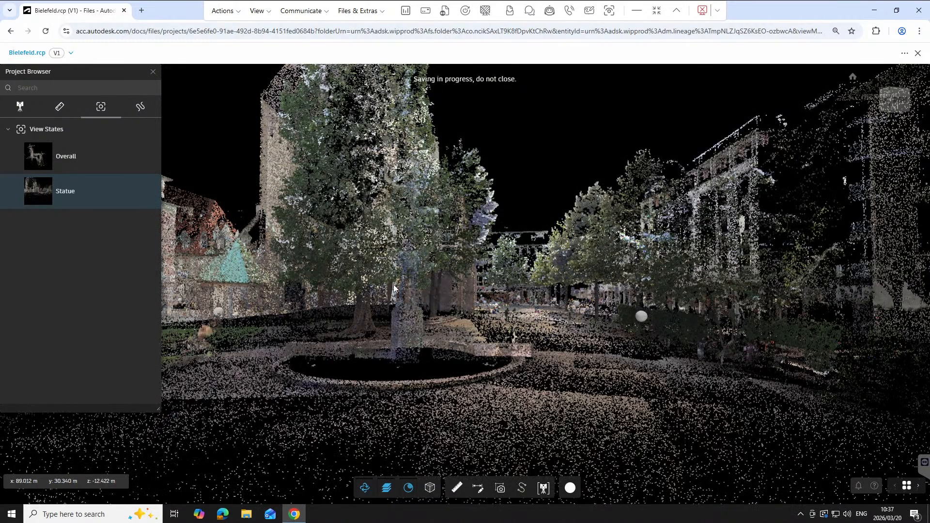
pyautogui.click(570, 489)
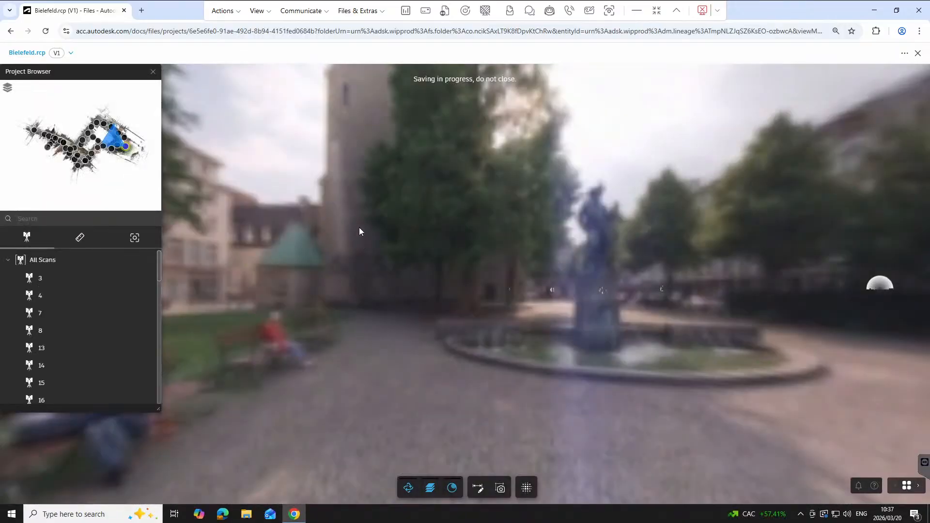
# Rotate the panorama past the lawn, building and flowerbed around the tower and statue
pyautogui.moveTo(341, 205); pyautogui.dragTo(476, 248)
pyautogui.moveTo(394, 276); pyautogui.dragTo(620, 291)
pyautogui.moveTo(364, 318); pyautogui.dragTo(726, 309)
pyautogui.moveTo(388, 306); pyautogui.dragTo(673, 306)
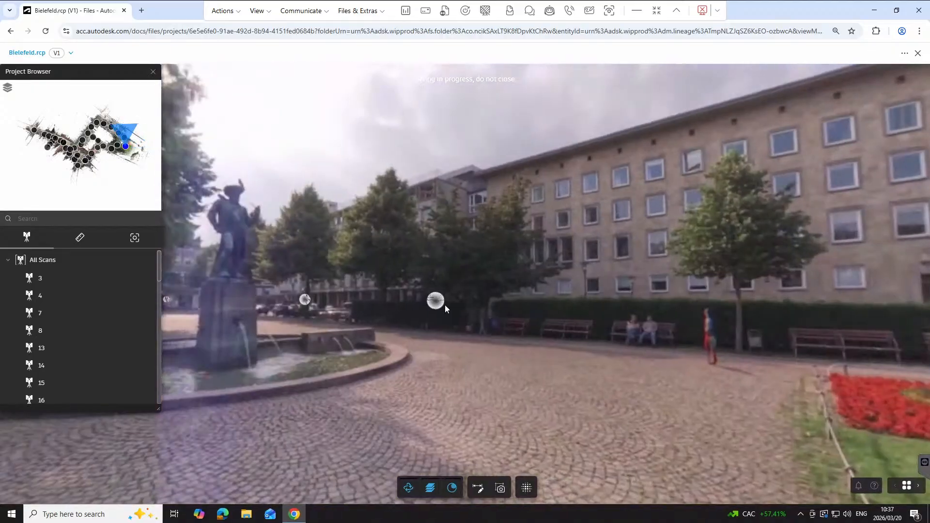
pyautogui.moveTo(445, 306); pyautogui.dragTo(711, 314)
pyautogui.moveTo(475, 303); pyautogui.dragTo(619, 291)
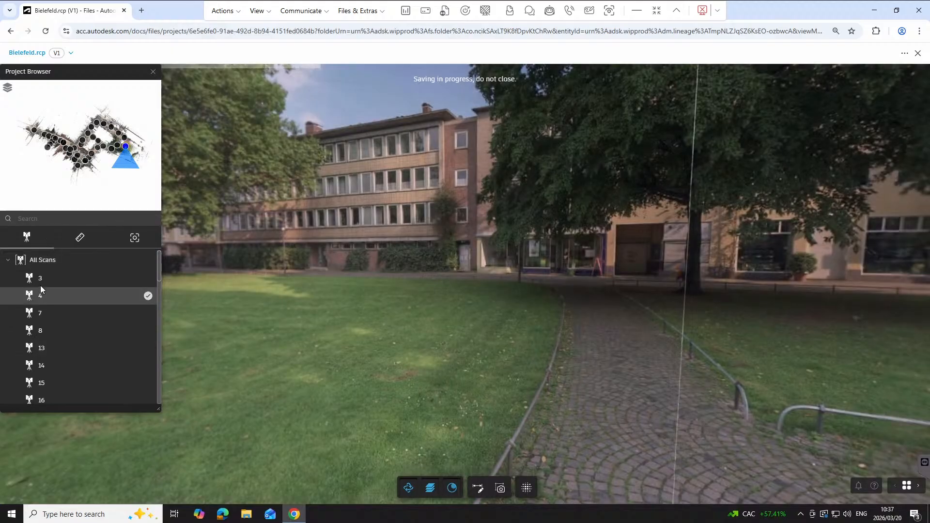
# Jump to scan 3 and turn its panorama to the street with the blue awning
pyautogui.click(40, 281)
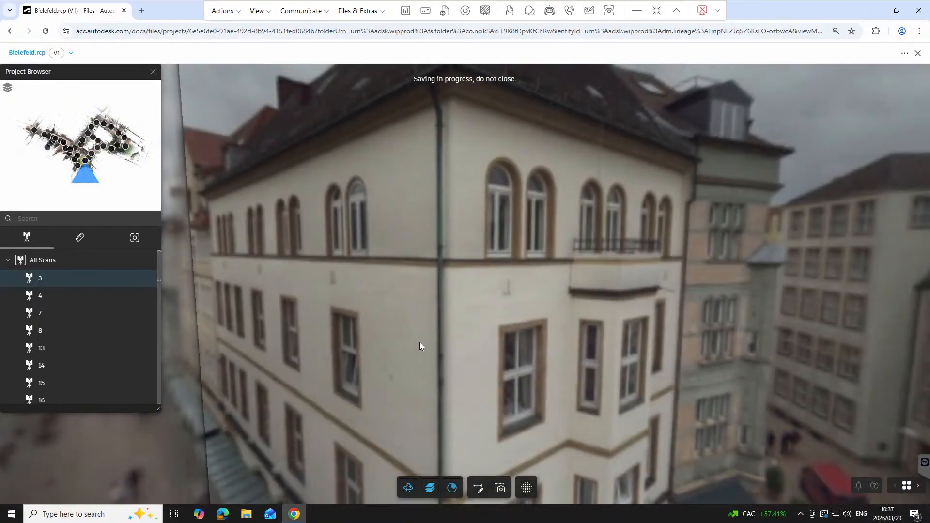
pyautogui.moveTo(419, 342); pyautogui.dragTo(281, 314)
pyautogui.moveTo(666, 378); pyautogui.dragTo(300, 361)
pyautogui.moveTo(666, 349); pyautogui.dragTo(428, 293)
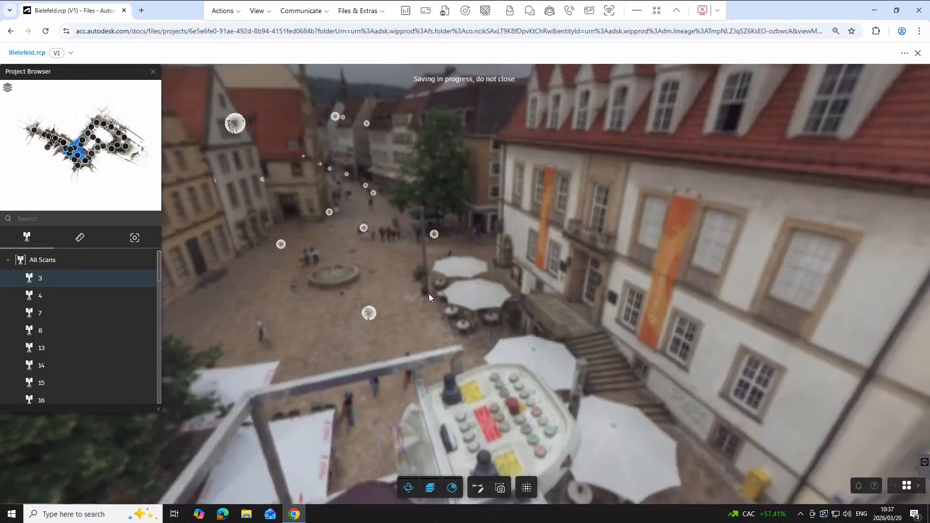
pyautogui.moveTo(662, 356); pyautogui.dragTo(440, 354)
pyautogui.moveTo(554, 349); pyautogui.dragTo(470, 316)
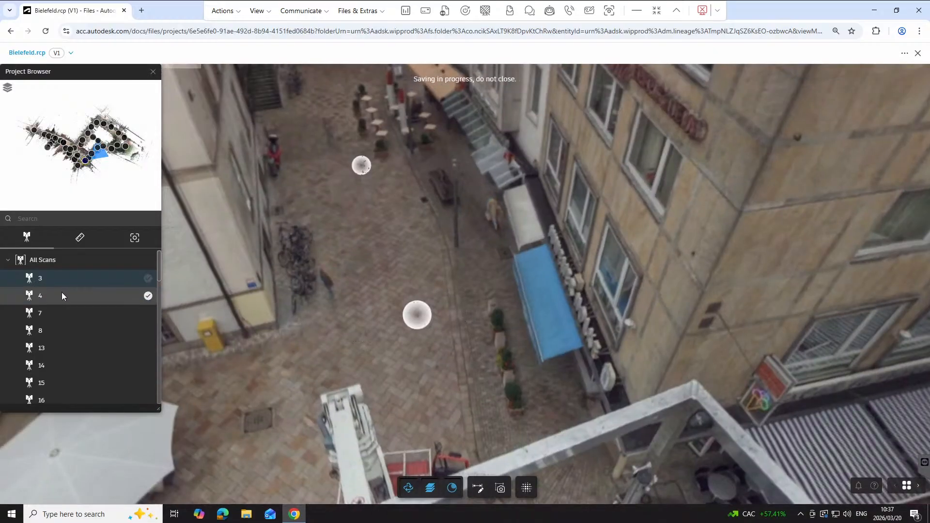
pyautogui.scroll(-10, 62, 292)
pyautogui.scroll(2, 62, 292)
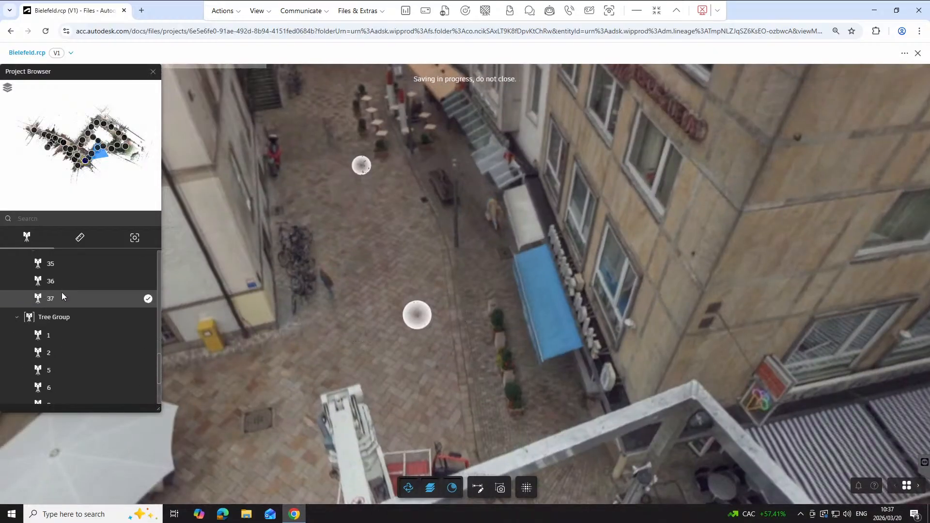
# Load scan 2's panorama and look around toward the narrow street, facade and lift controls
pyautogui.click(51, 353)
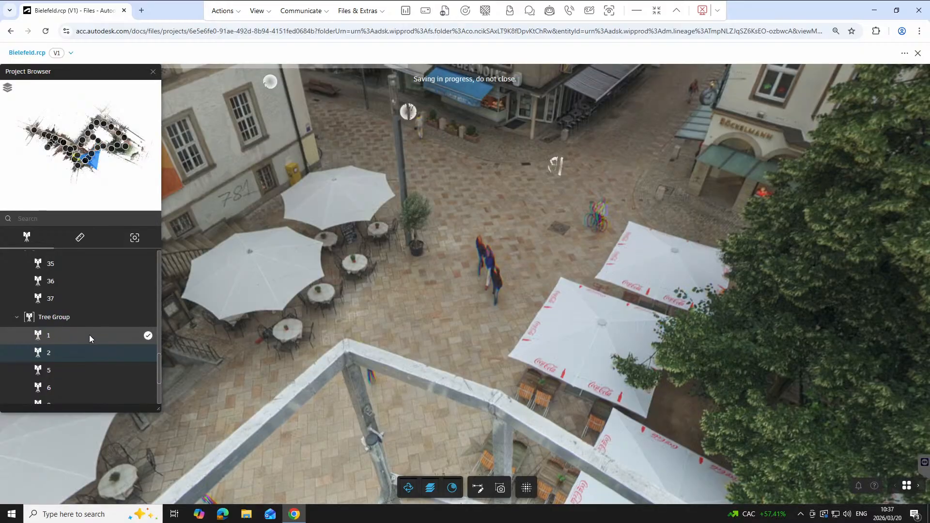
pyautogui.moveTo(365, 249); pyautogui.dragTo(435, 318)
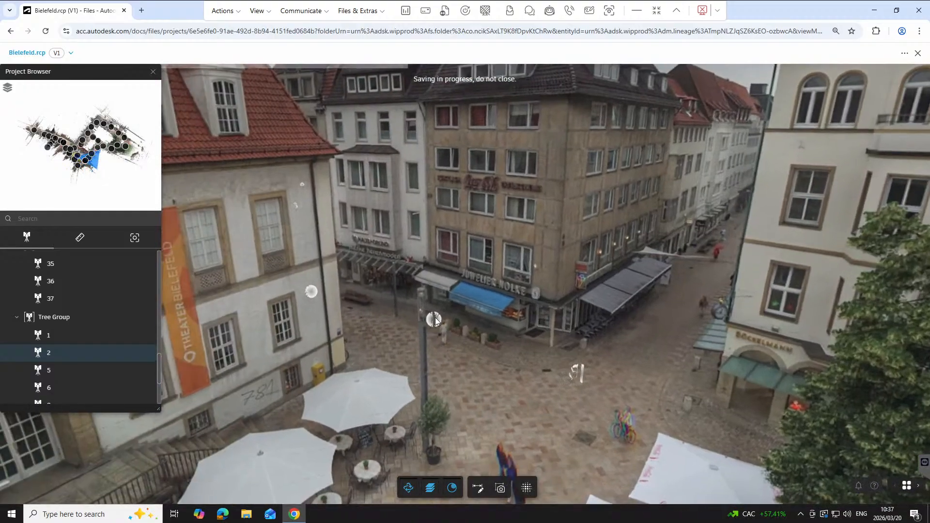
pyautogui.scroll(5, 490, 301)
pyautogui.scroll(3, 499, 315)
pyautogui.scroll(-5, 516, 337)
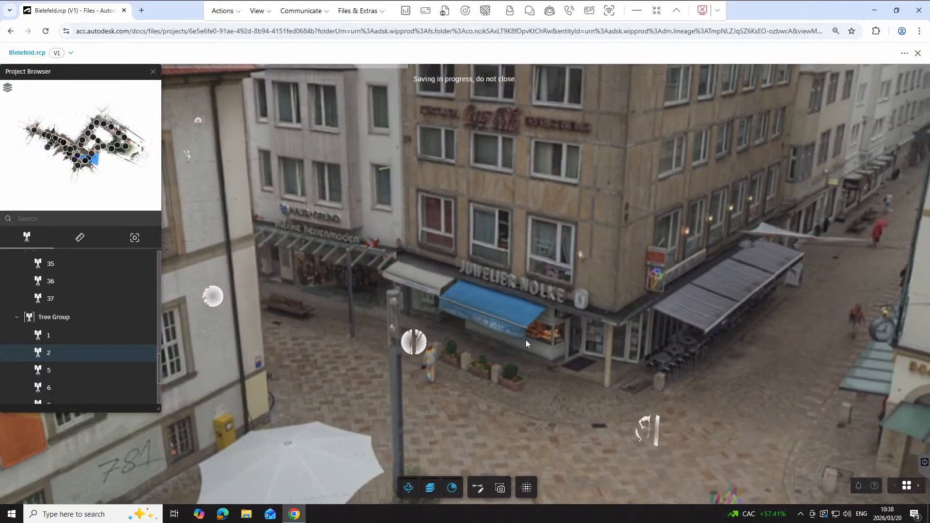
pyautogui.scroll(4, 481, 343)
pyautogui.moveTo(484, 348); pyautogui.dragTo(751, 311)
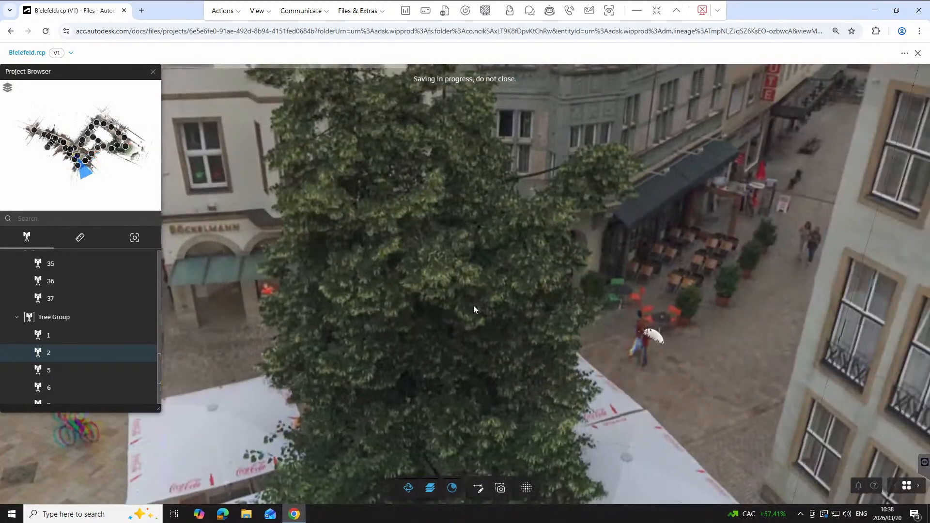
pyautogui.scroll(-4, 471, 308)
pyautogui.moveTo(450, 365); pyautogui.dragTo(305, 315)
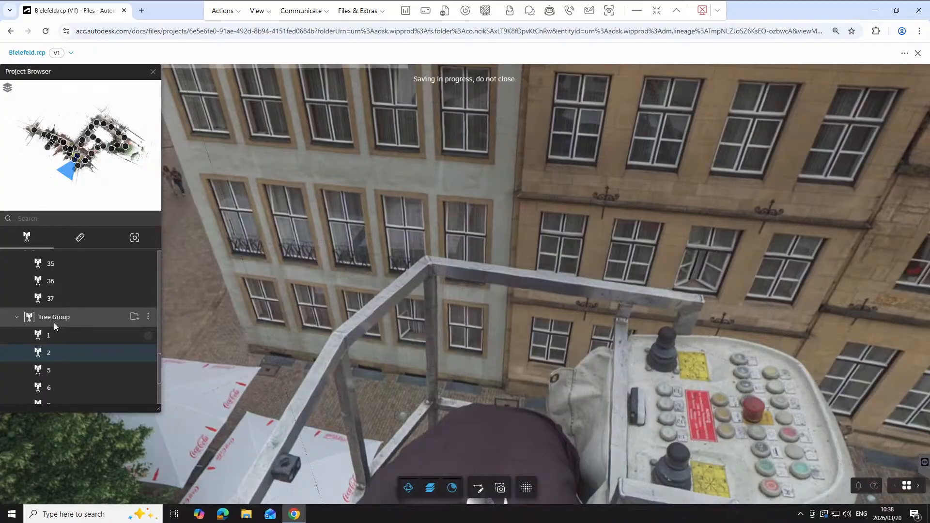
# Filter the map to the Tree Group, then show All Scans again
pyautogui.click(55, 321)
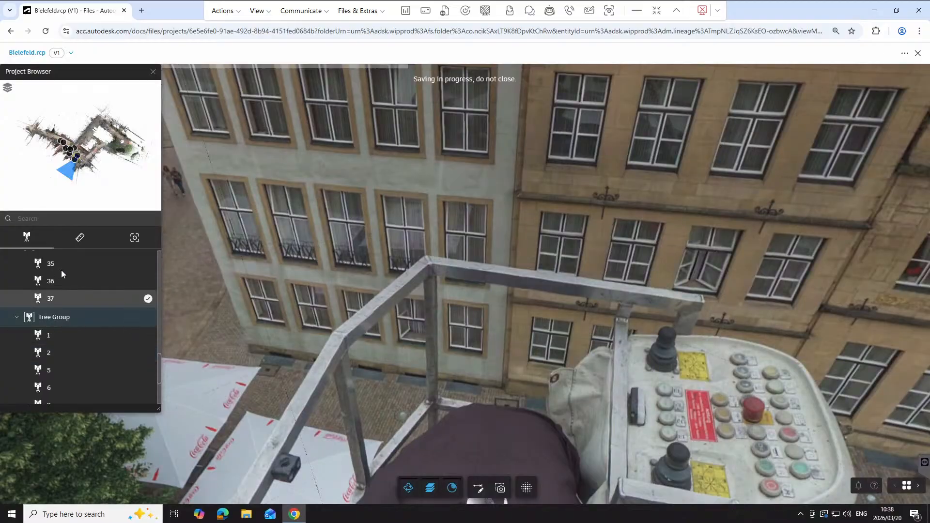
pyautogui.scroll(10, 59, 266)
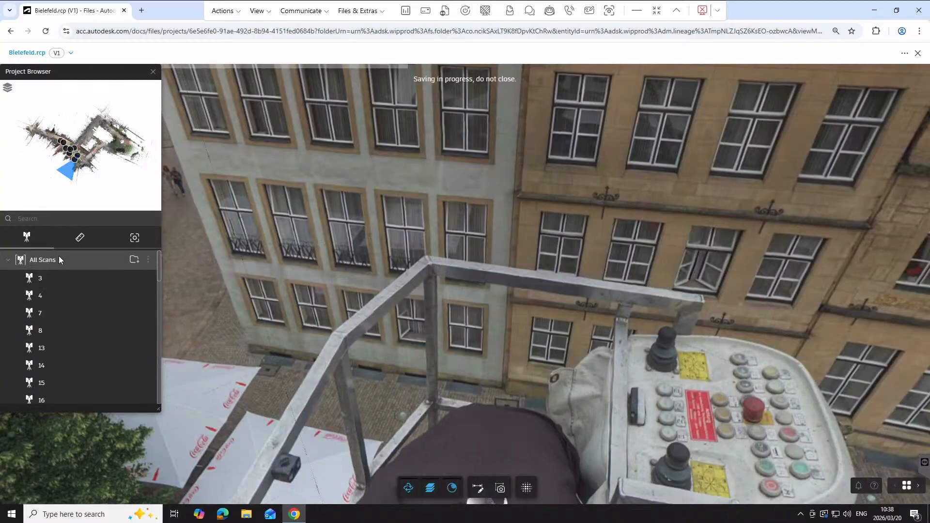
pyautogui.click(59, 260)
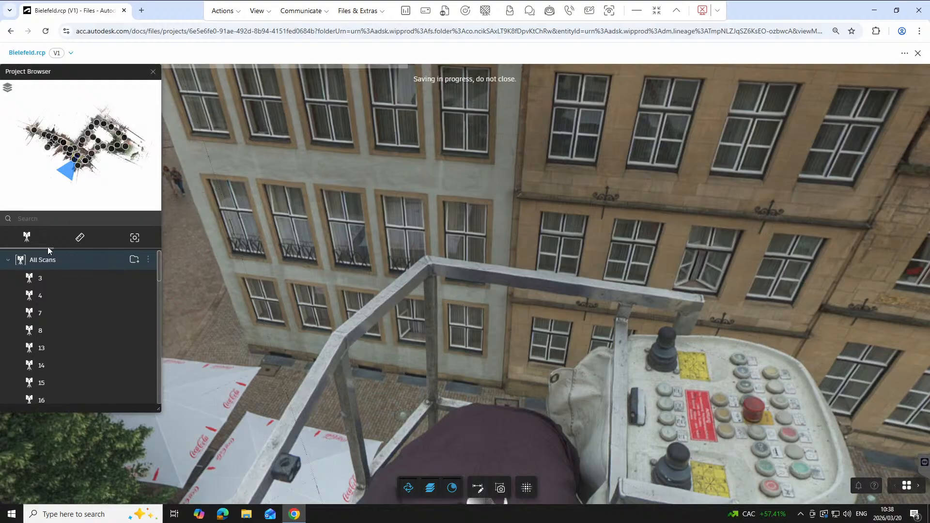
# Switch to the point cloud view with only the Tree Group scans visible
pyautogui.click(527, 489)
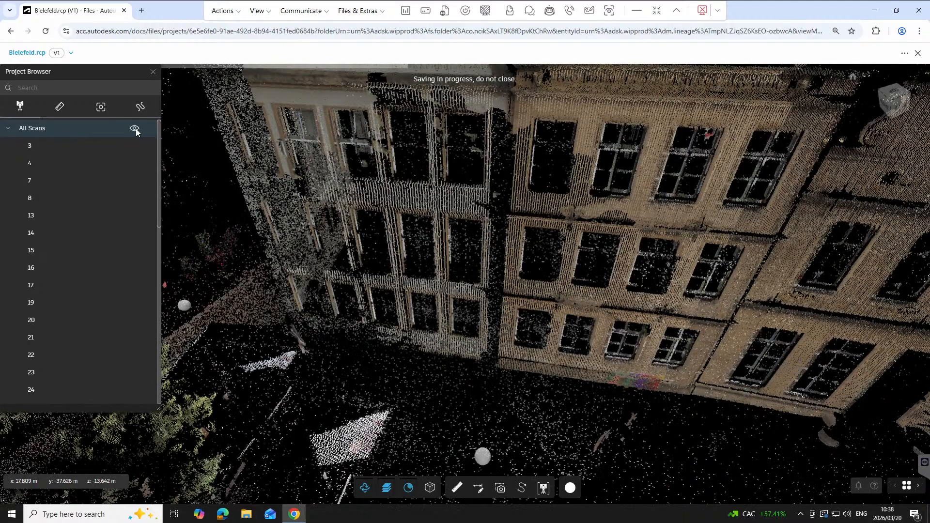
pyautogui.click(133, 129)
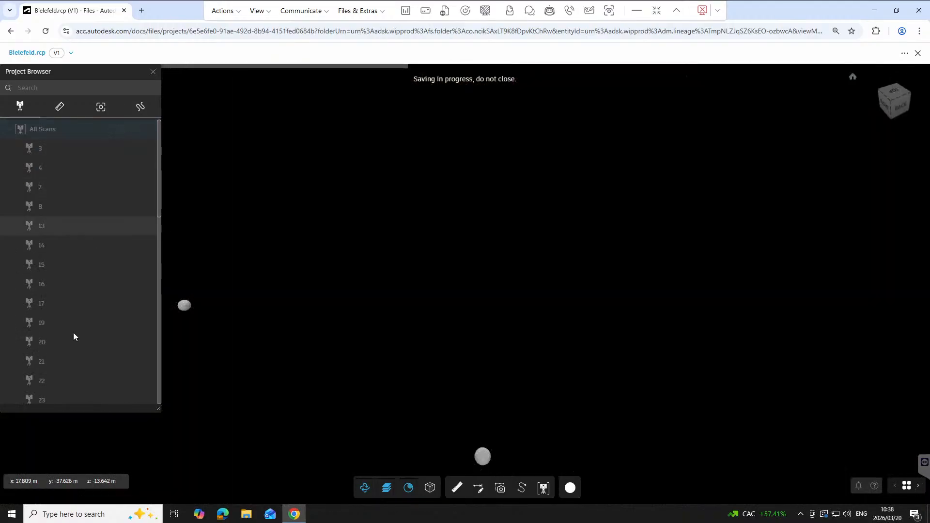
pyautogui.scroll(-10, 74, 332)
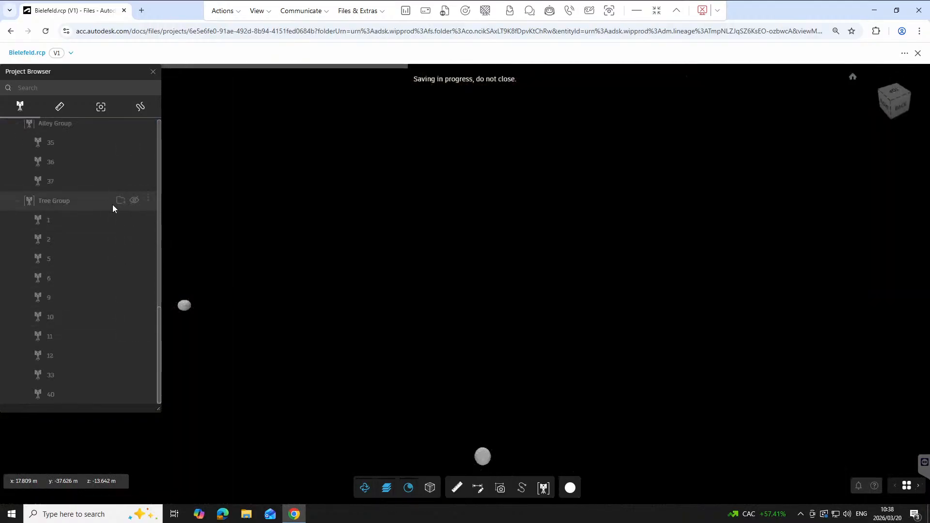
pyautogui.click(134, 202)
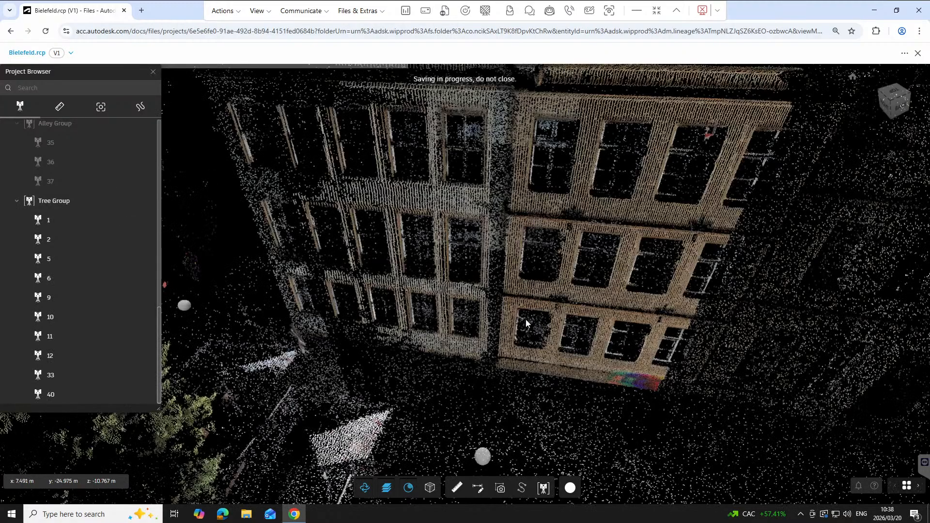
# Zoom and orbit around the square, then drop into its panoramic scan view
pyautogui.scroll(-10, 485, 356)
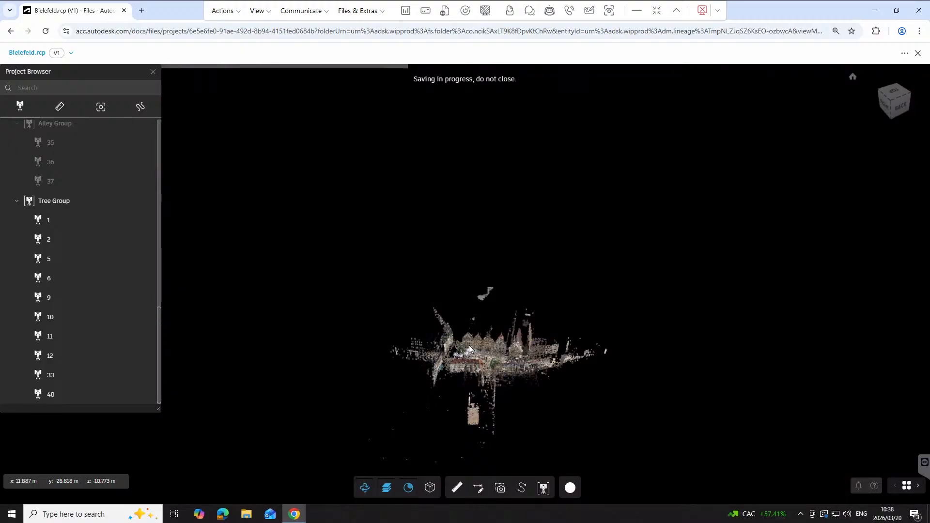
pyautogui.scroll(10, 498, 379)
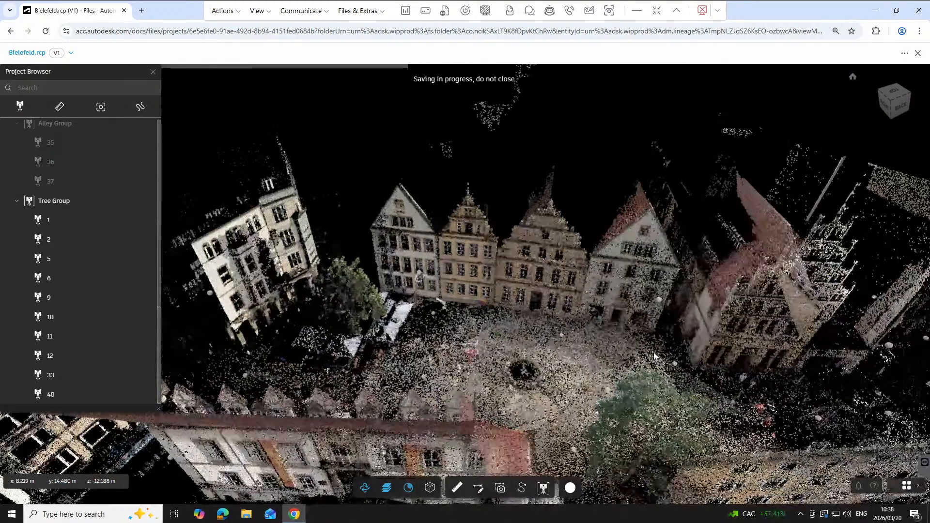
pyautogui.moveTo(654, 357); pyautogui.dragTo(589, 345)
pyautogui.click(572, 487)
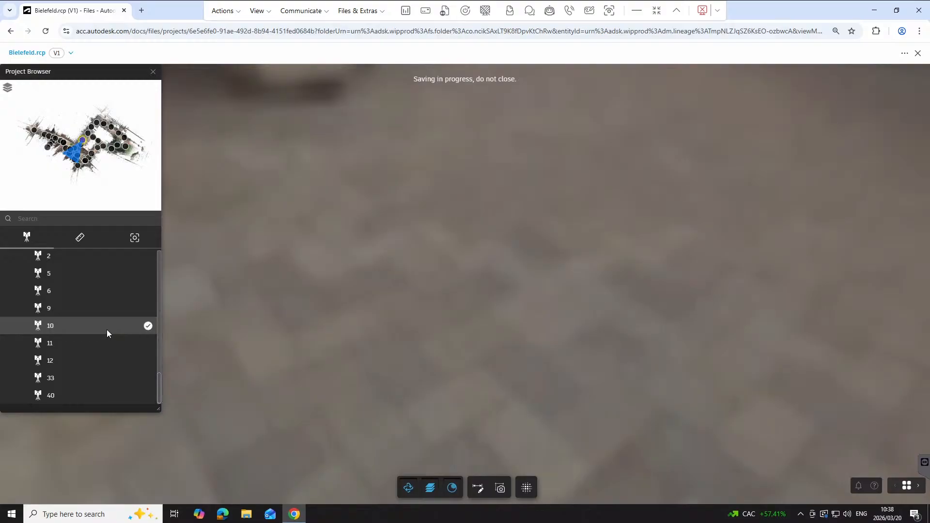
# Open scan 1's panorama and turn it along the street to the red lift truck and shopfronts
pyautogui.scroll(3, 79, 312)
pyautogui.scroll(-2, 78, 313)
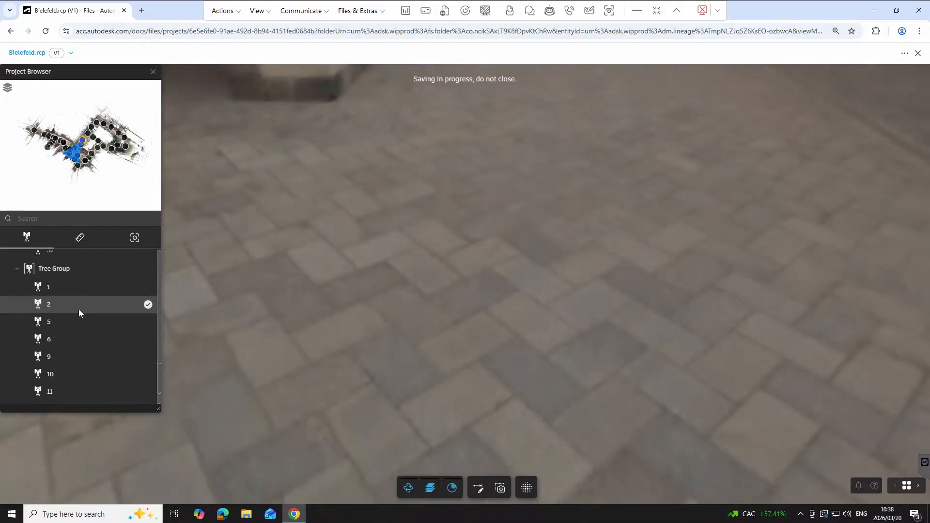
pyautogui.click(74, 287)
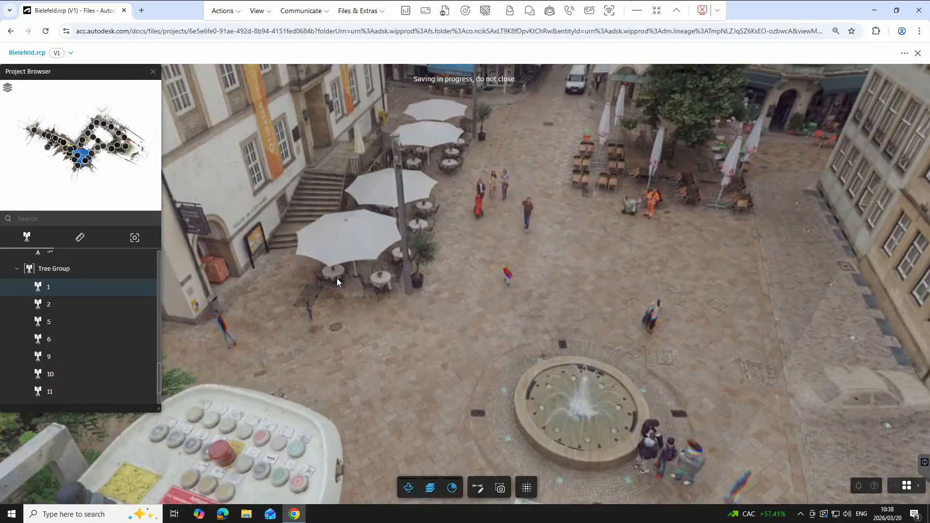
pyautogui.moveTo(338, 282); pyautogui.dragTo(621, 303)
pyautogui.moveTo(399, 283); pyautogui.dragTo(537, 299)
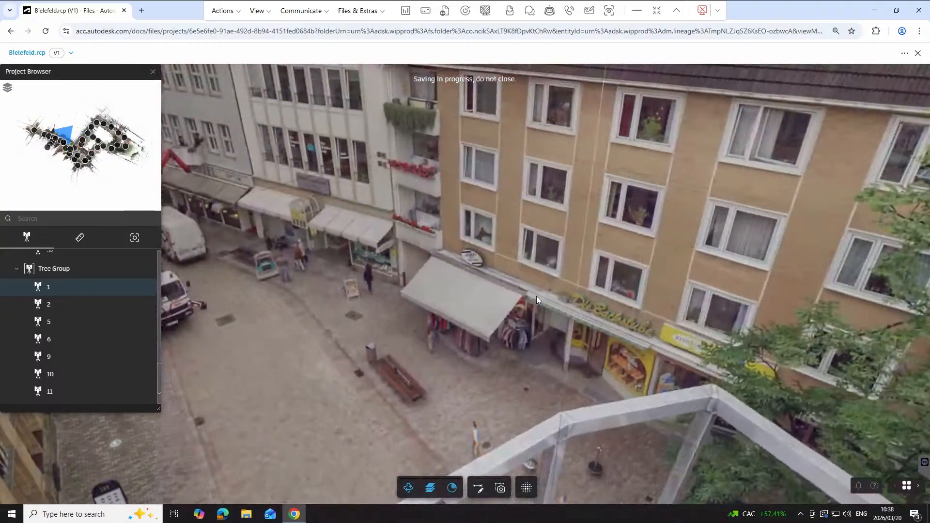
pyautogui.moveTo(268, 292); pyautogui.dragTo(417, 318)
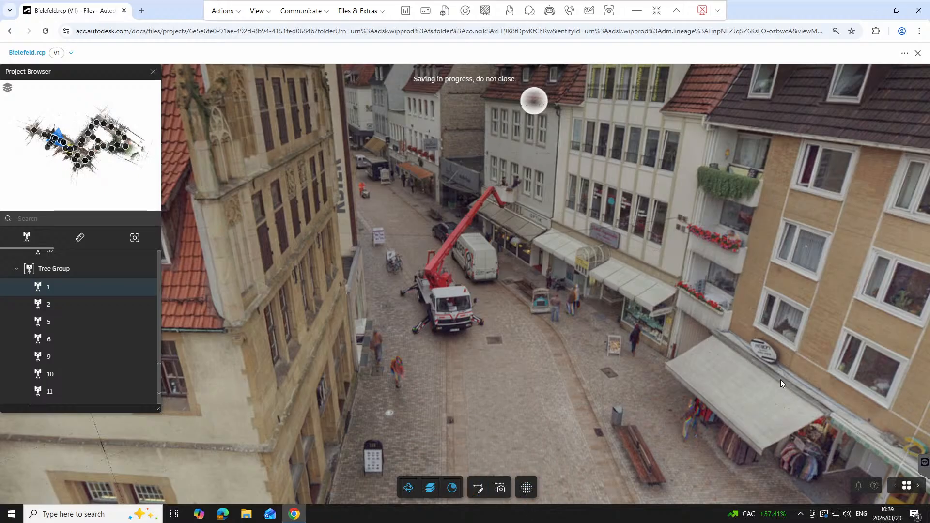
pyautogui.moveTo(782, 380); pyautogui.dragTo(662, 371)
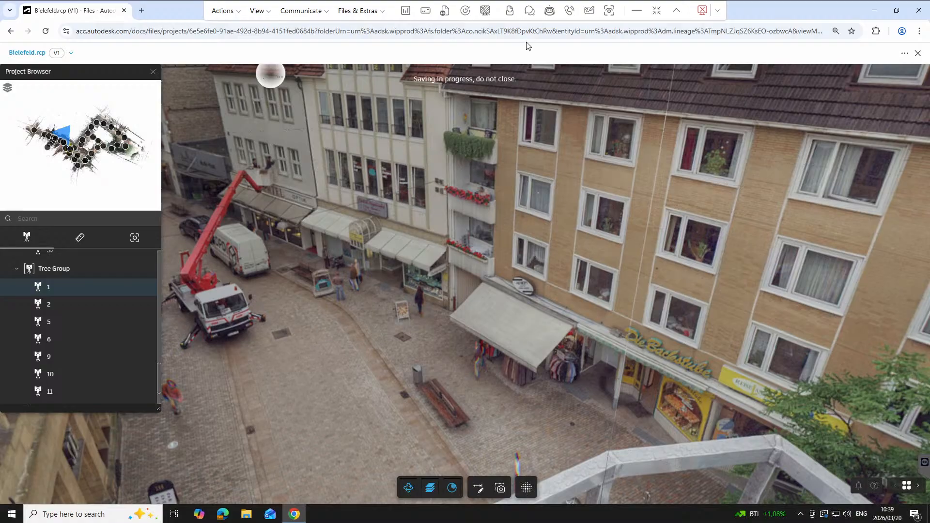
# Exit TeamViewer full screen, switch to the BEAST-CT ReCap Pro session, and view the square from above
pyautogui.click(658, 14)
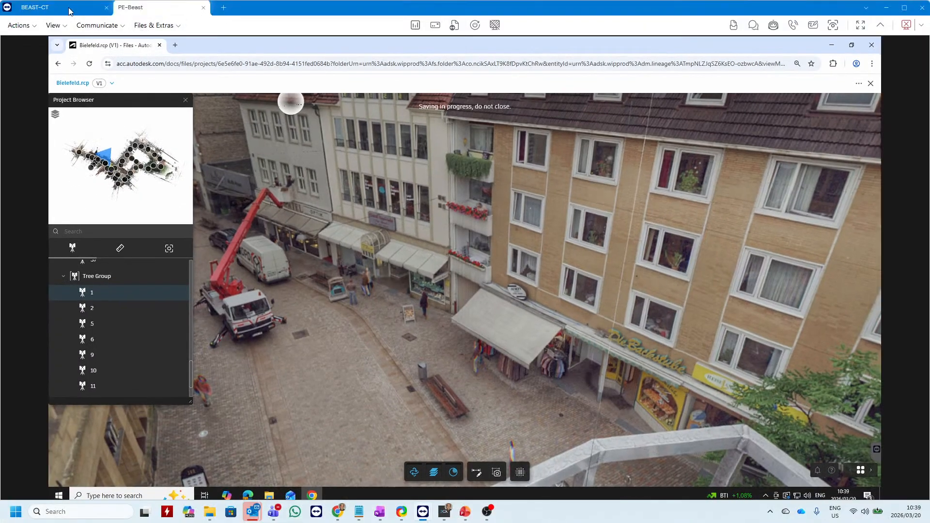
pyautogui.click(69, 11)
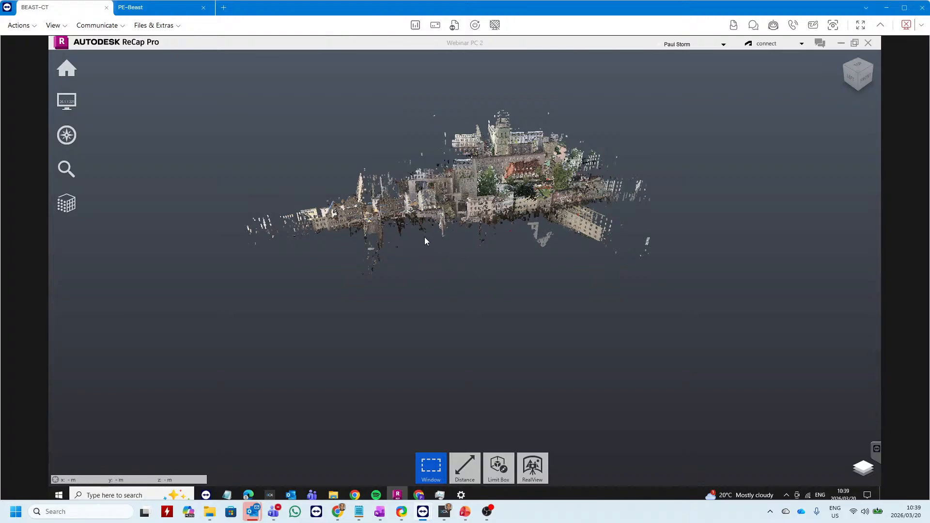
pyautogui.moveTo(424, 237); pyautogui.dragTo(607, 271)
pyautogui.scroll(5, 474, 217)
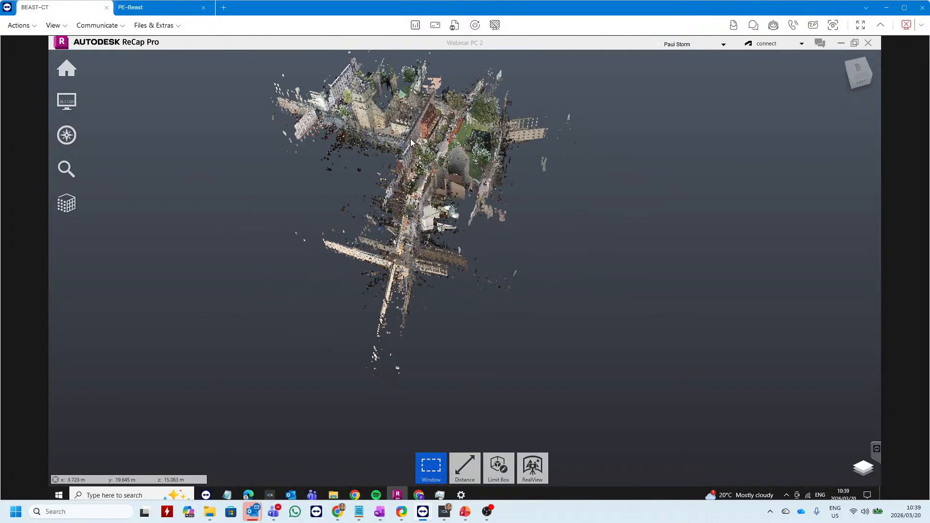
pyautogui.scroll(-3, 451, 290)
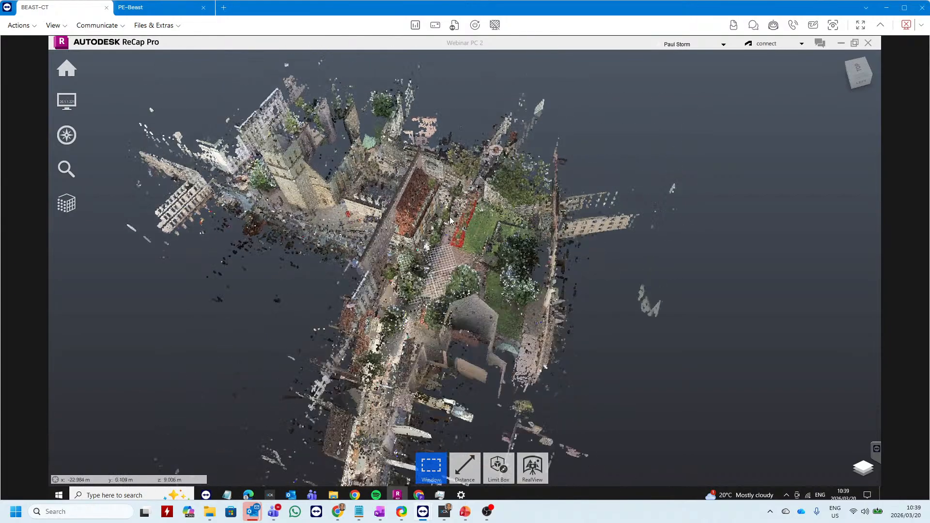
pyautogui.scroll(5, 451, 290)
pyautogui.scroll(2, 451, 290)
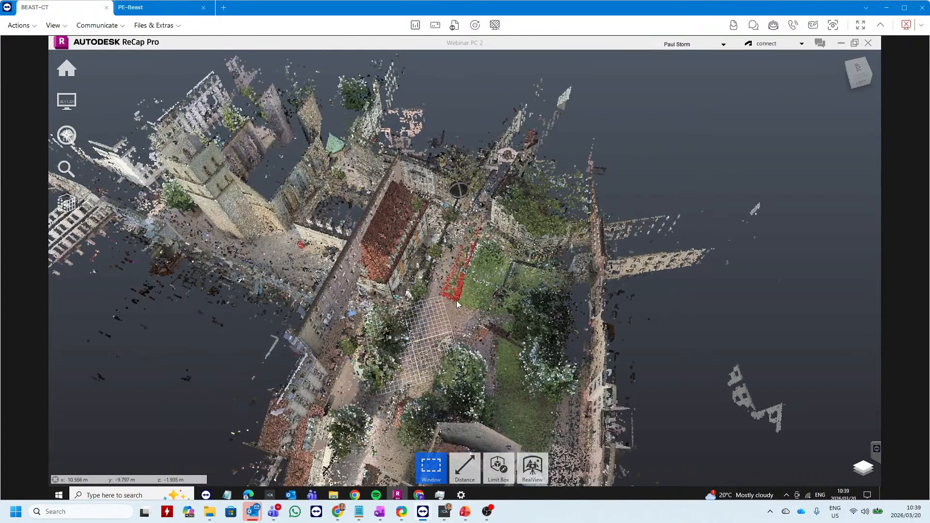
pyautogui.scroll(1, 329, 294)
pyautogui.moveTo(328, 294); pyautogui.dragTo(419, 245)
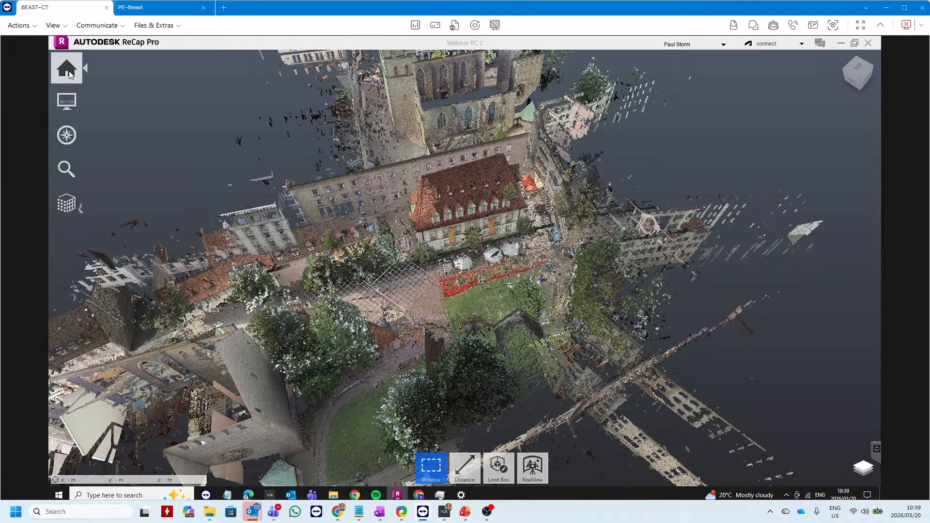
pyautogui.moveTo(69, 71)
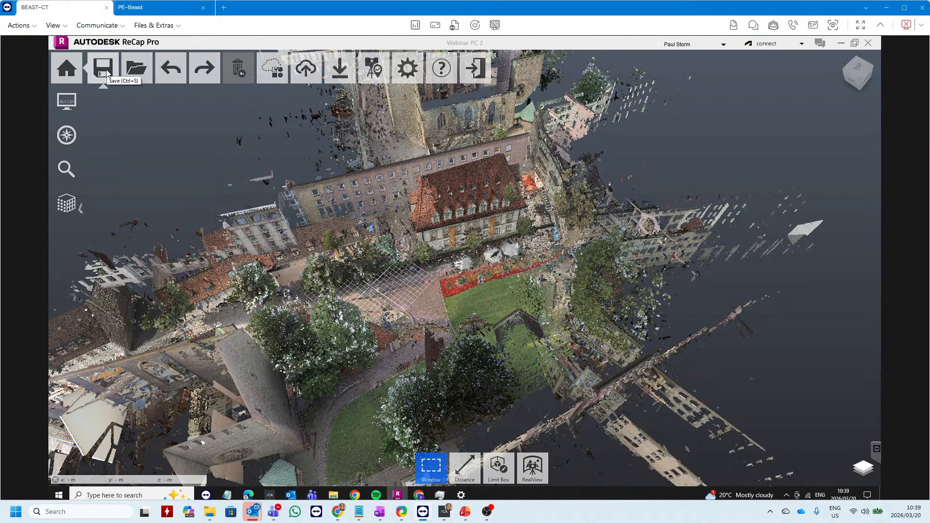
pyautogui.moveTo(106, 69)
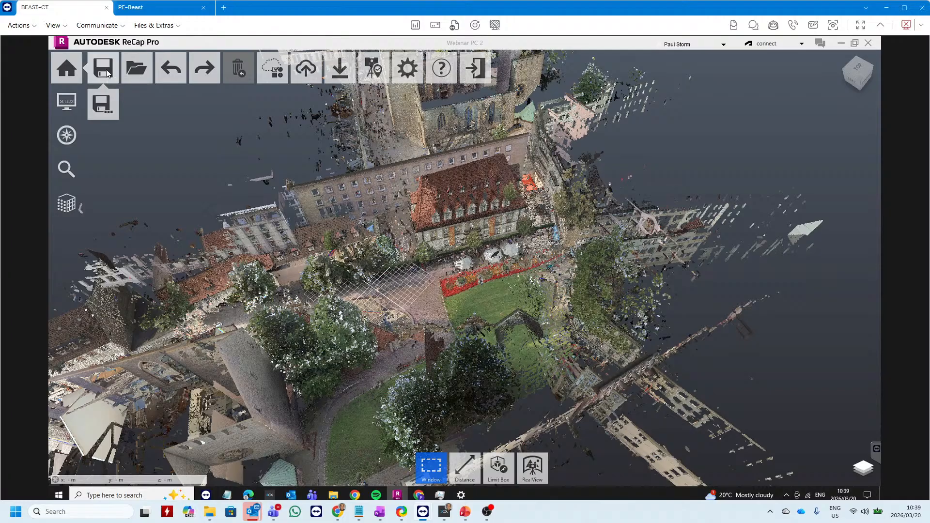
# Open the Publish dialog for Webinar PC 2 with all 39 scans selected
pyautogui.click(103, 69)
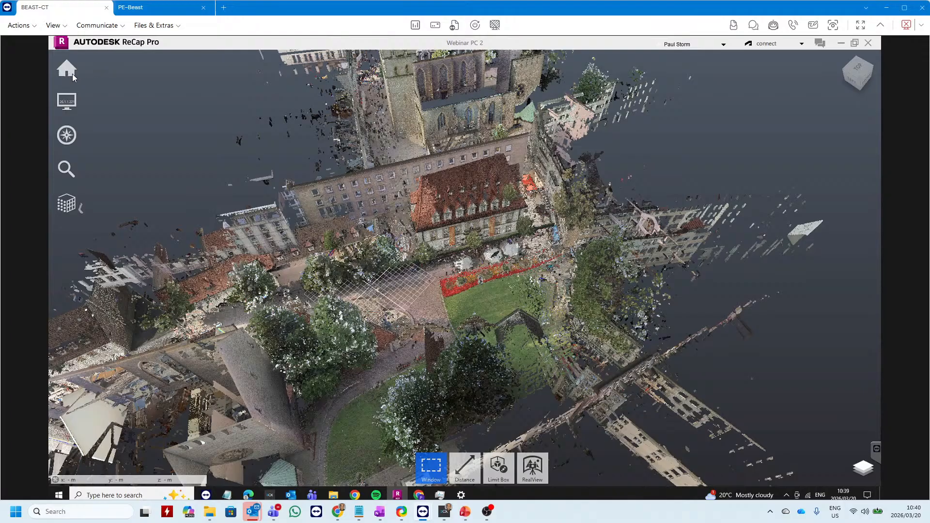
pyautogui.moveTo(304, 72)
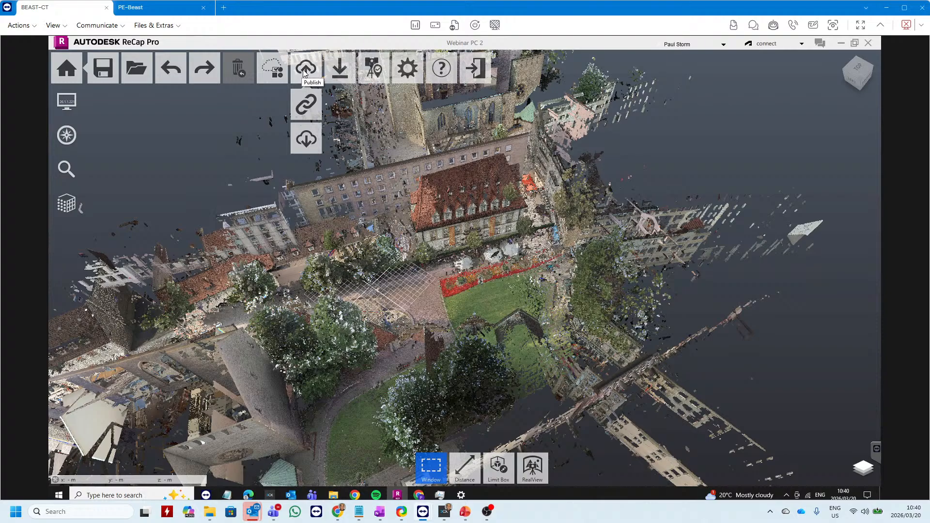
pyautogui.click(304, 71)
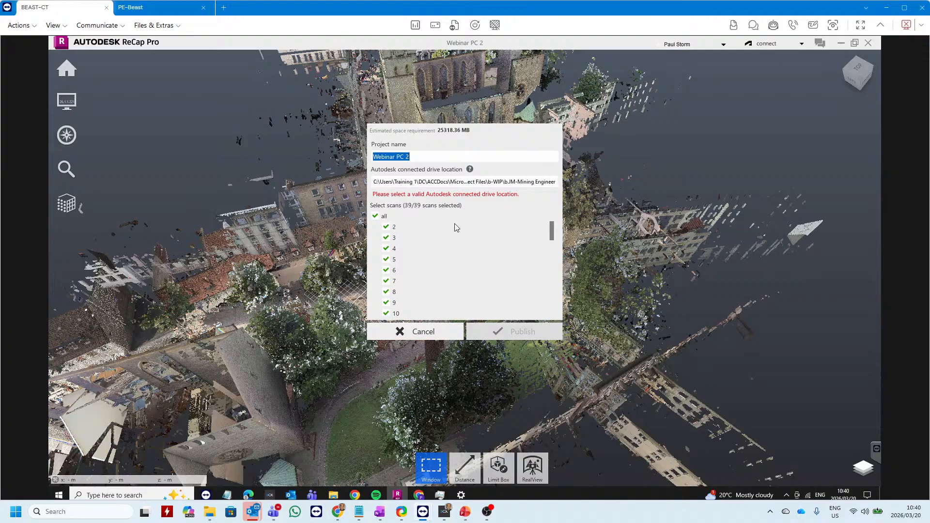
# Browse Autodesk Docs > Micrographics > FX01XX-FXX-A-2026 > Project Files > b-WIP down to b.CX.FX4.A.RCP
pyautogui.click(544, 182)
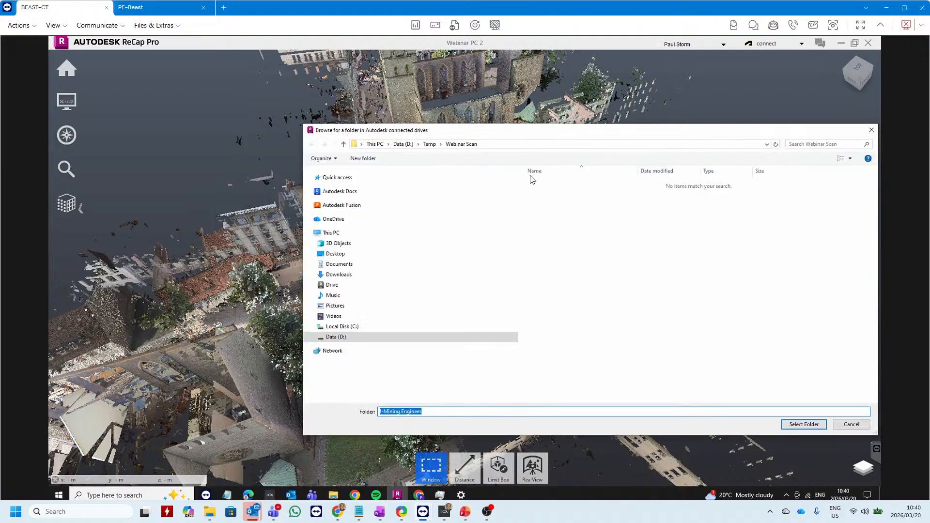
pyautogui.moveTo(472, 135); pyautogui.dragTo(396, 109)
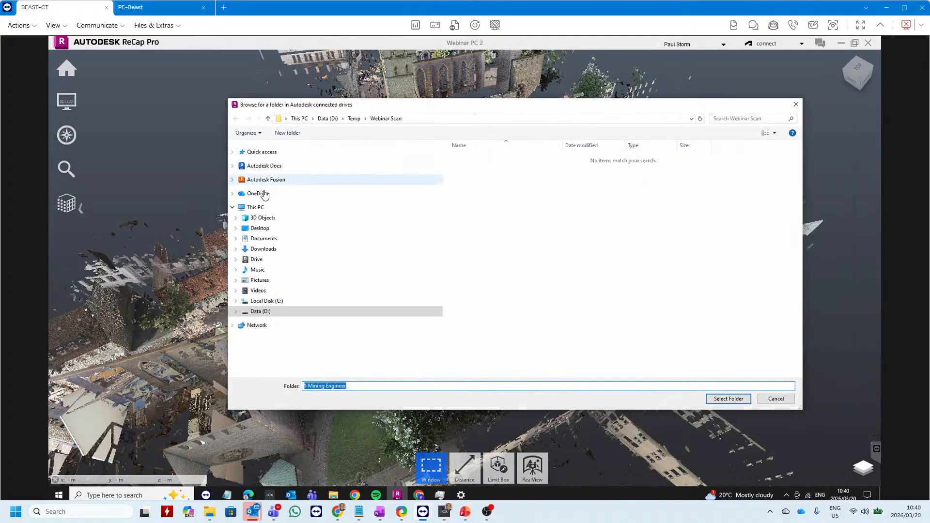
pyautogui.click(232, 166)
pyautogui.click(236, 176)
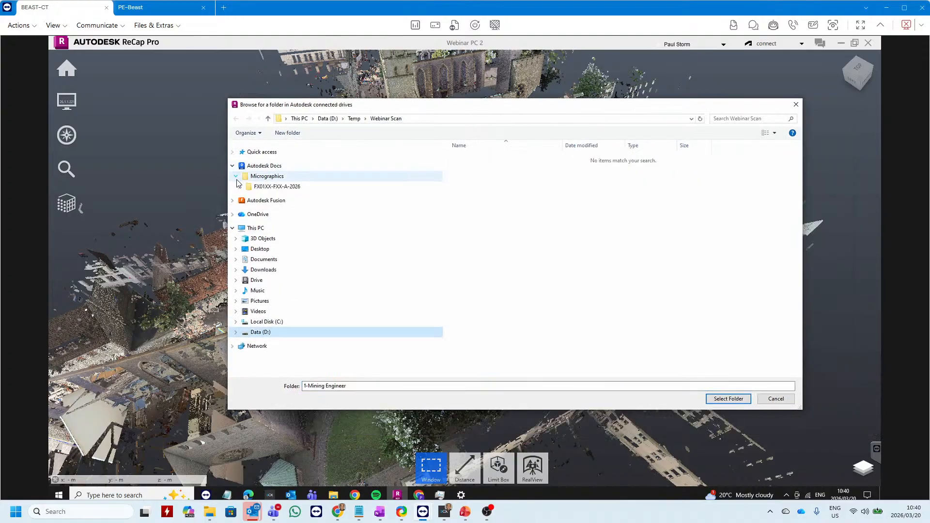
pyautogui.click(239, 187)
pyautogui.click(243, 197)
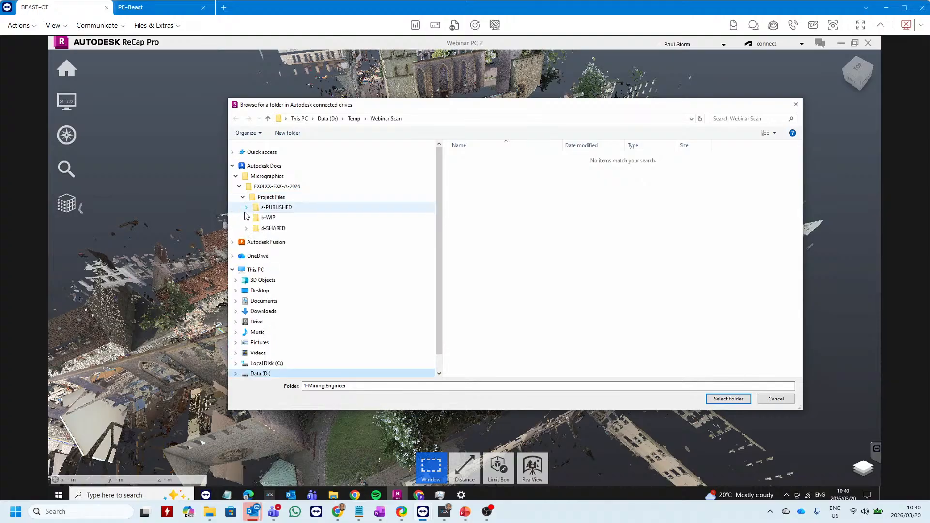
pyautogui.click(246, 217)
pyautogui.click(250, 238)
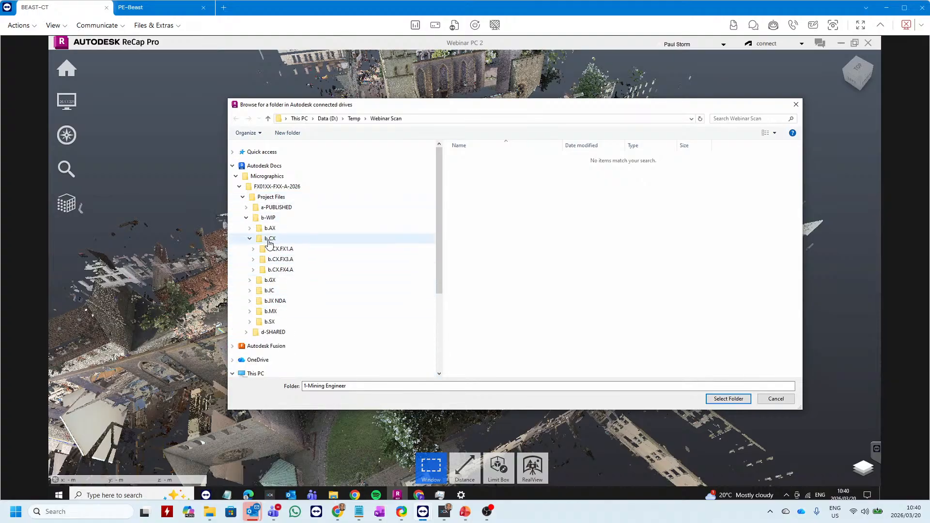
pyautogui.click(253, 270)
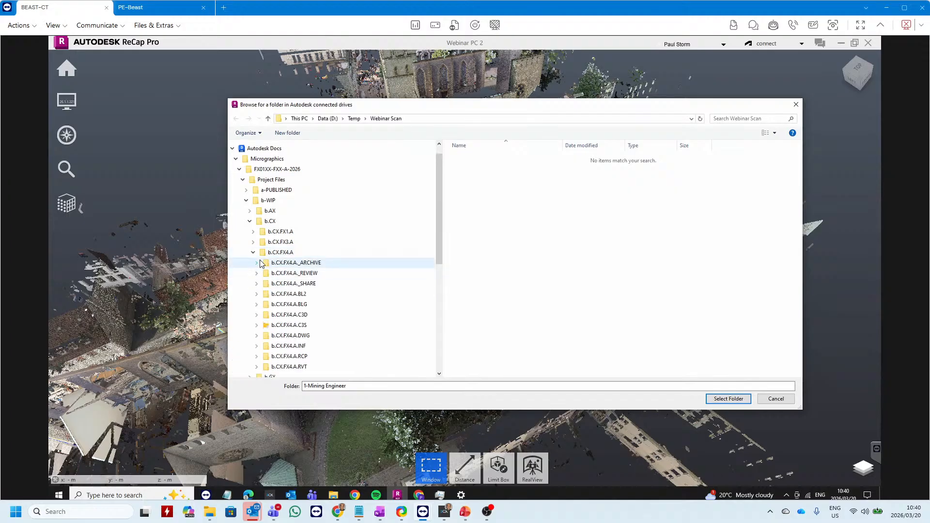
pyautogui.click(257, 342)
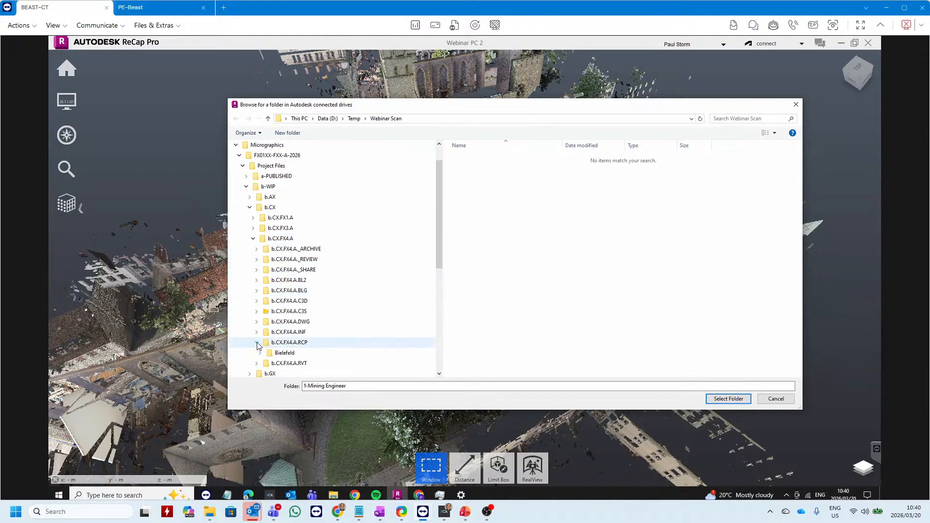
# Replace the folder name with 'Webina' and open the b.CX.FX4.A.RCP folder
pyautogui.click(362, 387)
pyautogui.moveTo(301, 376); pyautogui.dragTo(178, 371)
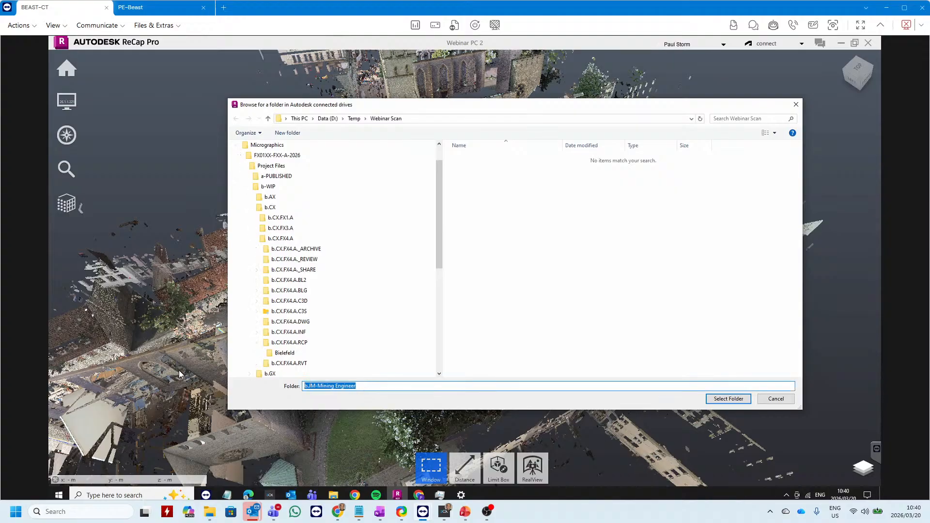
pyautogui.write('Webinar PC 2')
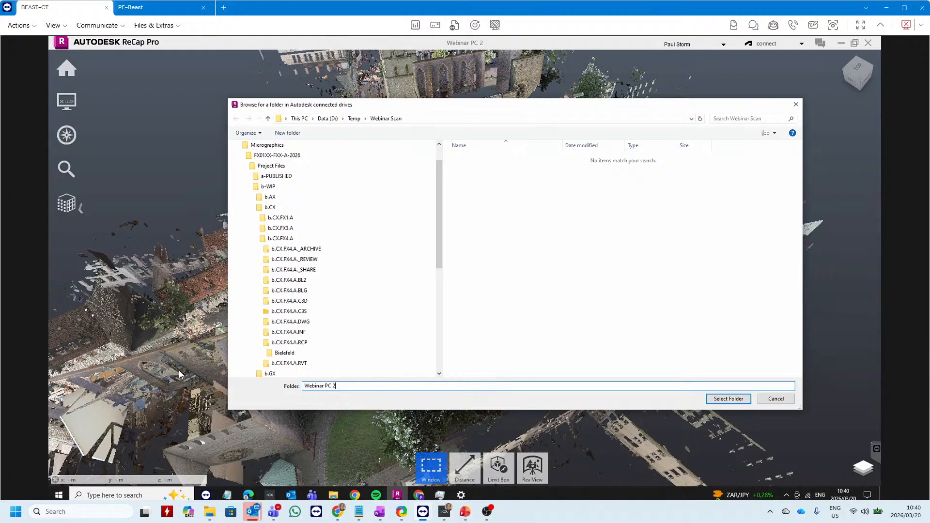
pyautogui.click(305, 344)
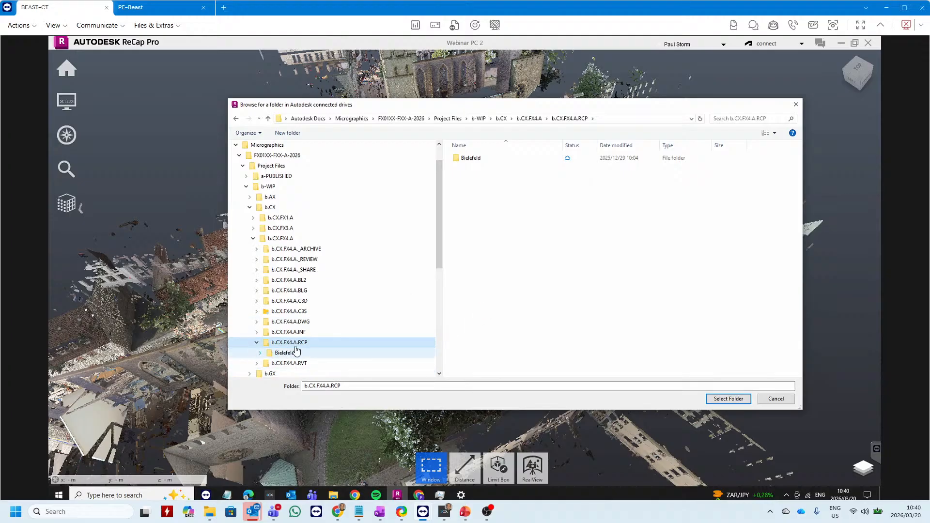
pyautogui.click(491, 221)
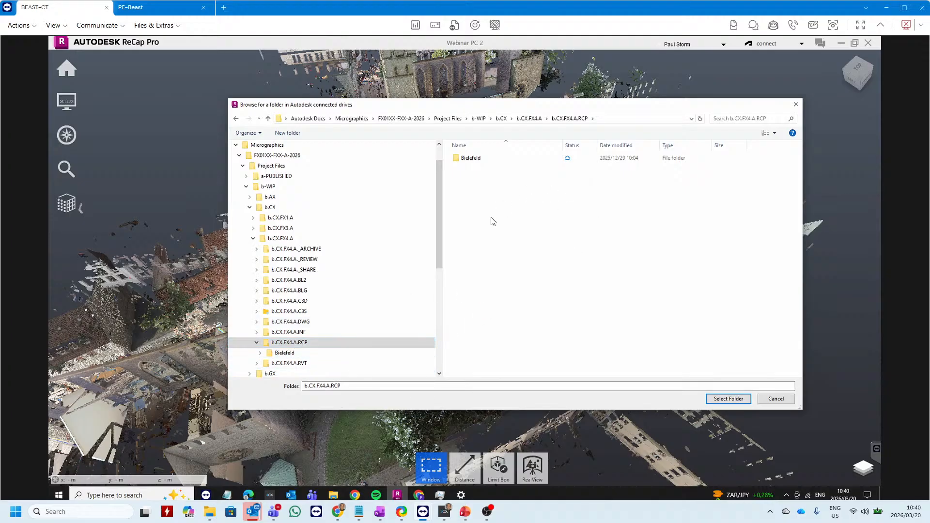
pyautogui.rightClick(490, 217)
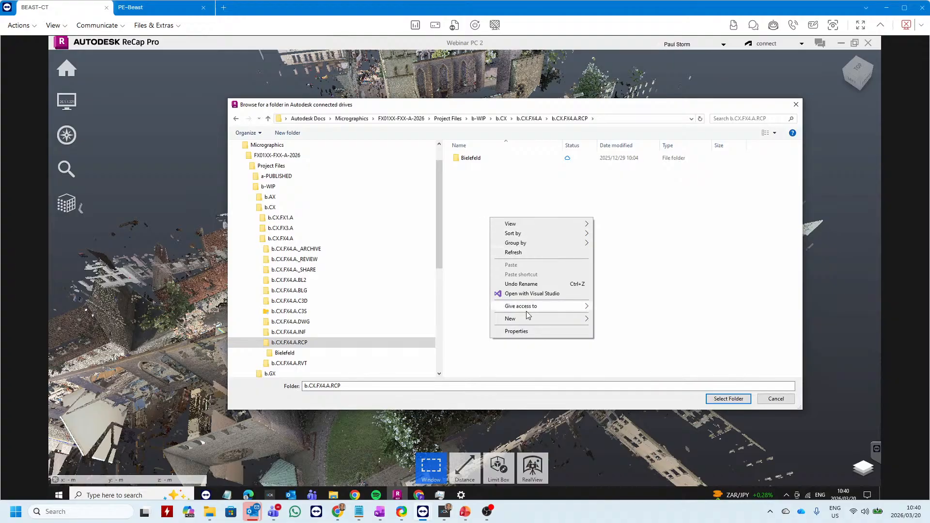
pyautogui.moveTo(522, 320)
pyautogui.click(622, 320)
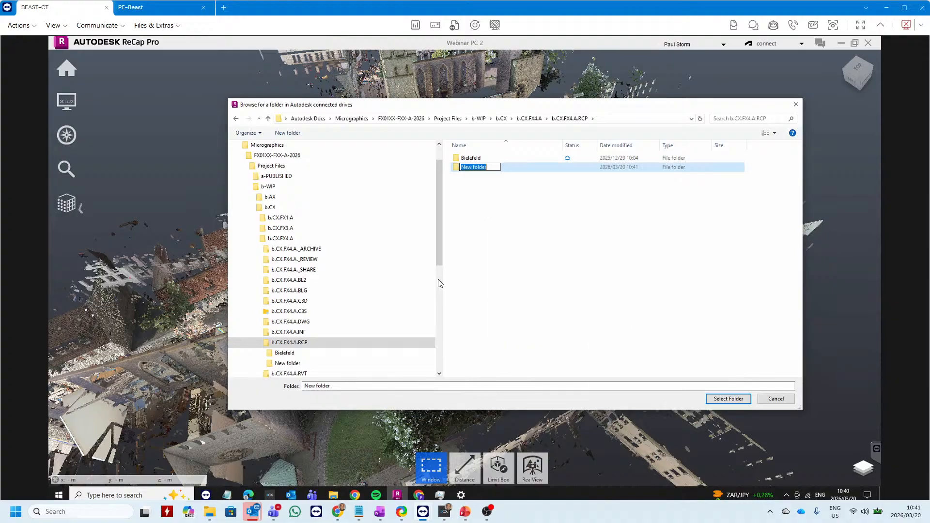
pyautogui.write('Webinar PC 2')
pyautogui.click(507, 293)
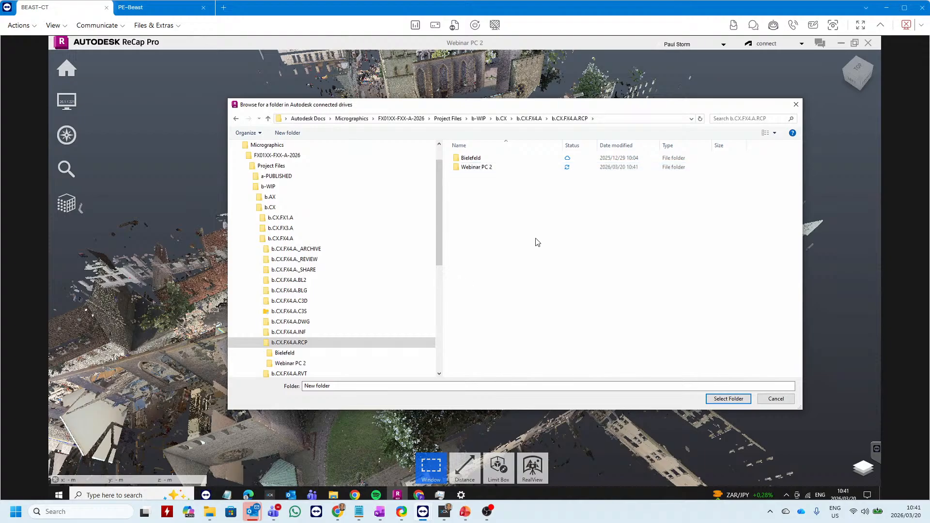
pyautogui.doubleClick(477, 166)
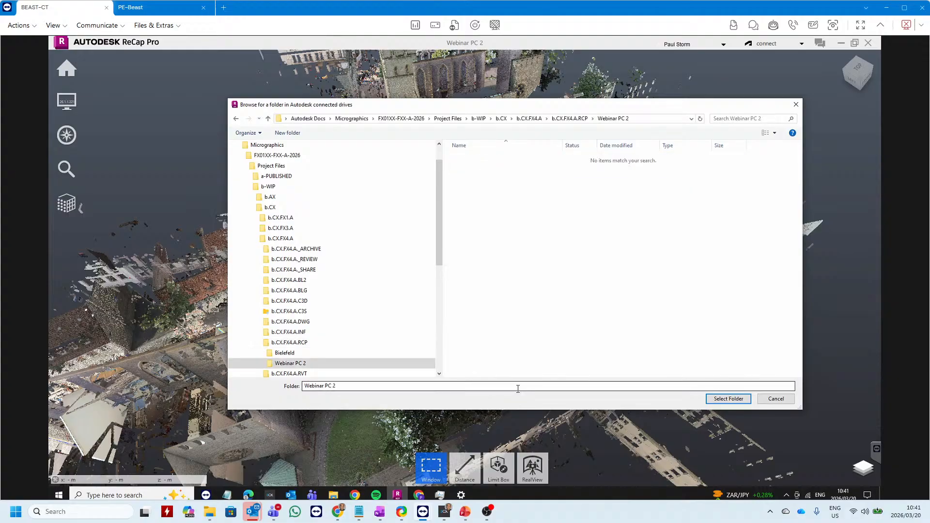
pyautogui.click(302, 343)
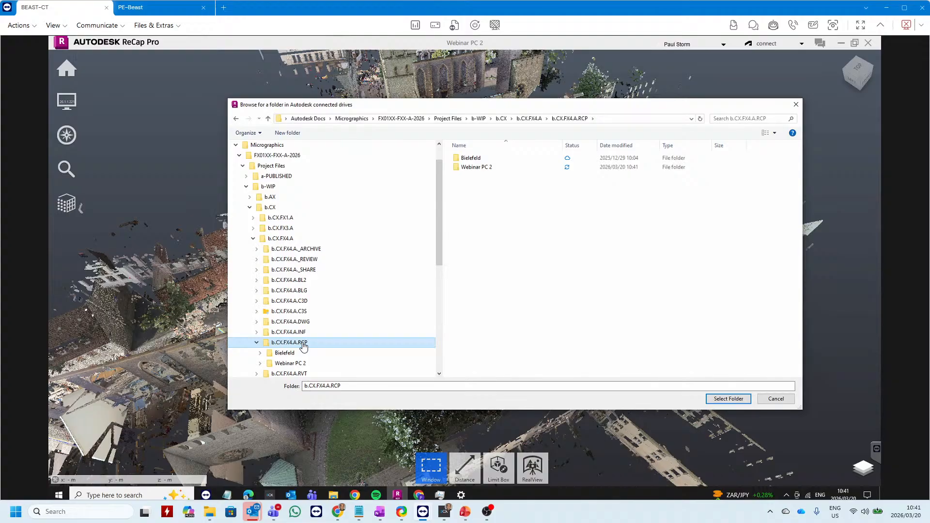
pyautogui.rightClick(484, 168)
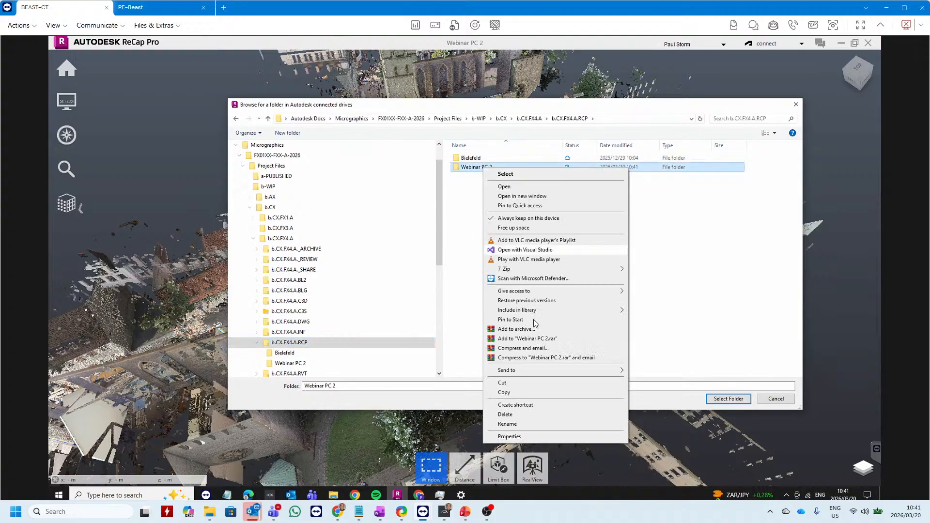
pyautogui.click(504, 414)
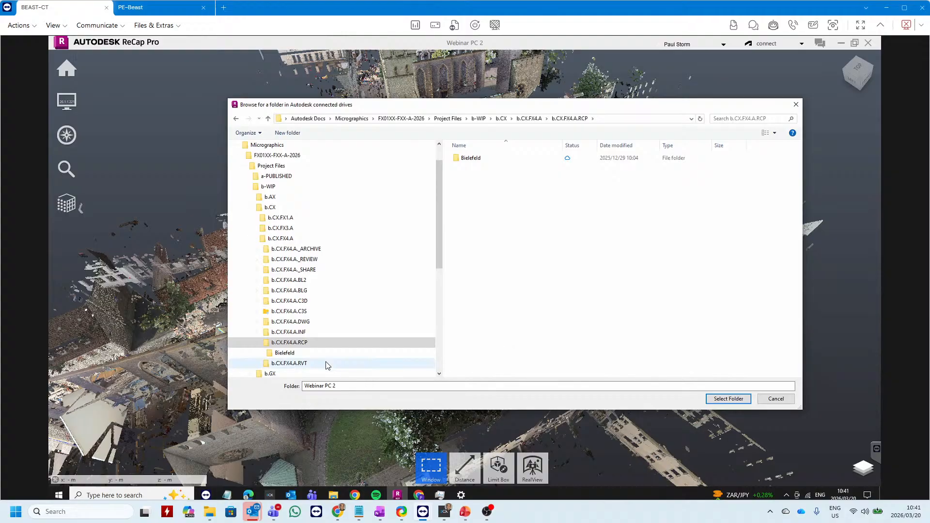
pyautogui.click(297, 345)
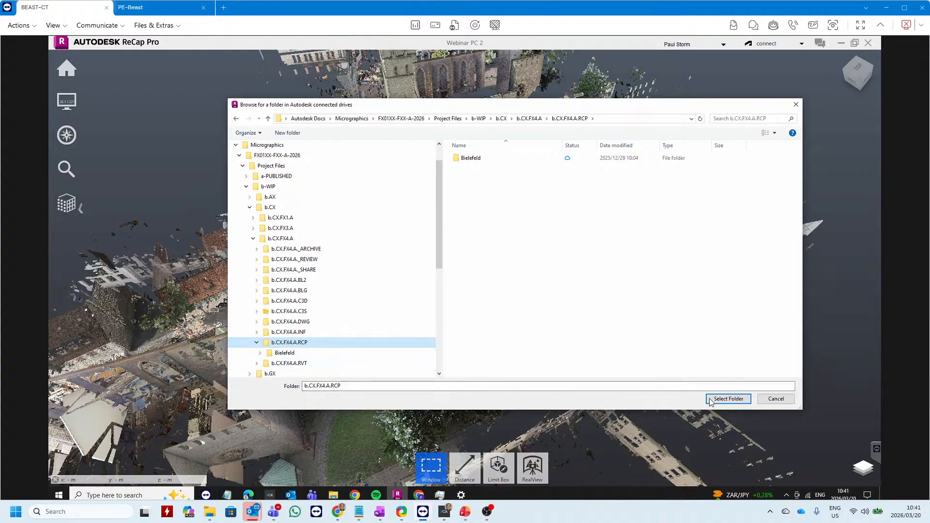
# Confirm b.CX.FX4.A.RCP as the location and publish Webinar PC 2 with all 39 scans
pyautogui.click(727, 399)
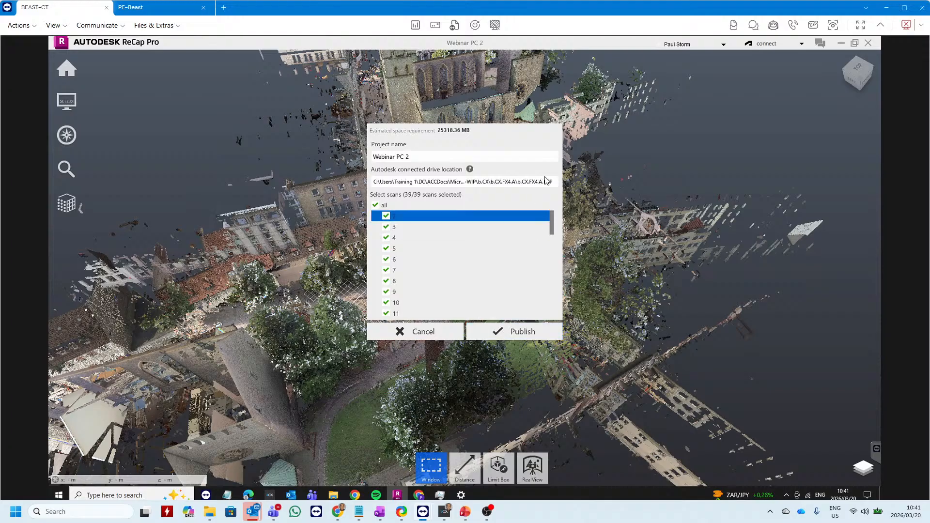
pyautogui.click(516, 333)
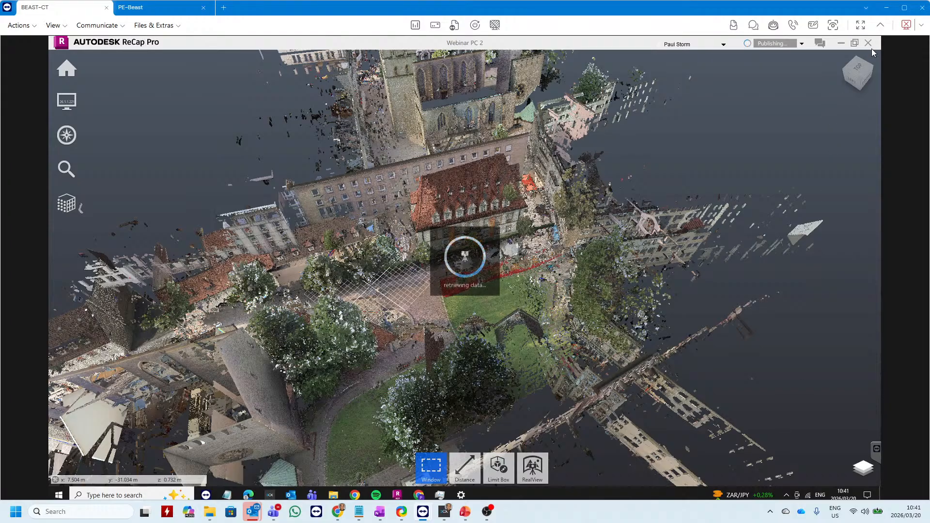
# Show the remote session full screen and open the Desktop Connector sync activity list
pyautogui.click(860, 25)
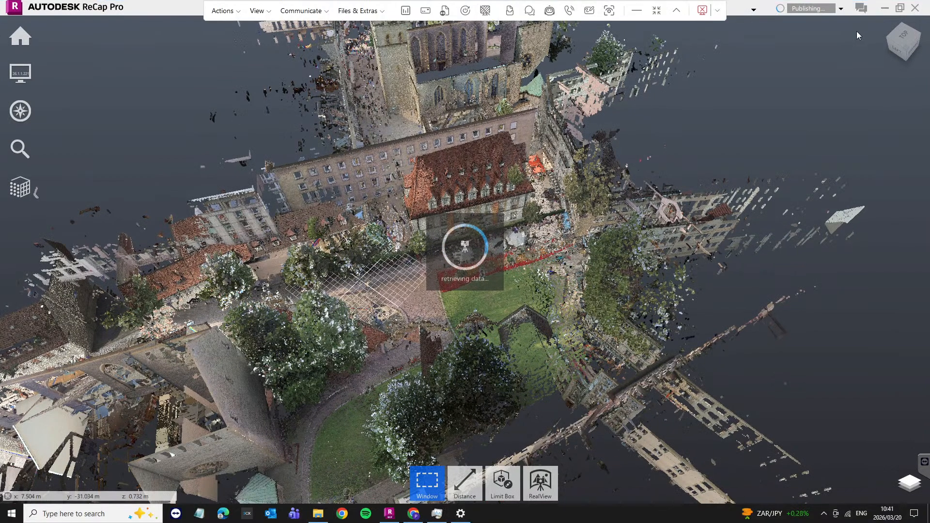
pyautogui.click(823, 513)
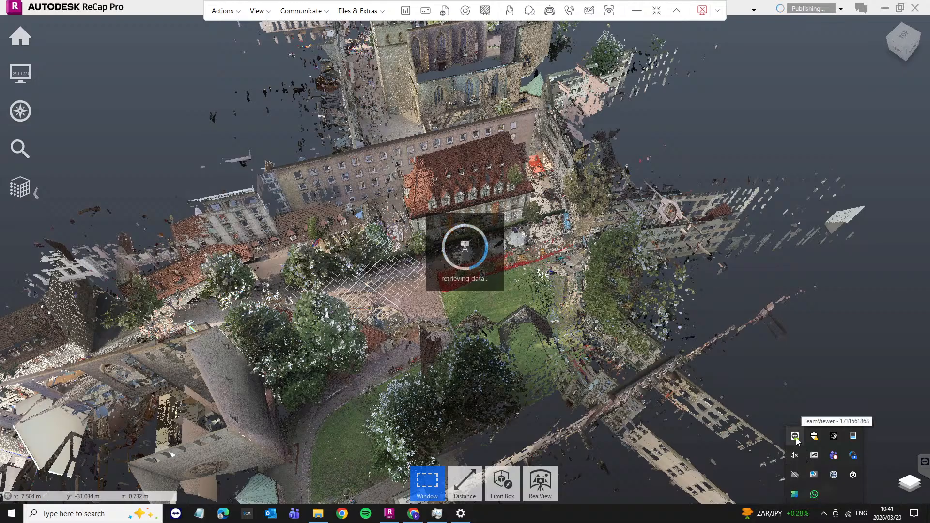
pyautogui.click(815, 475)
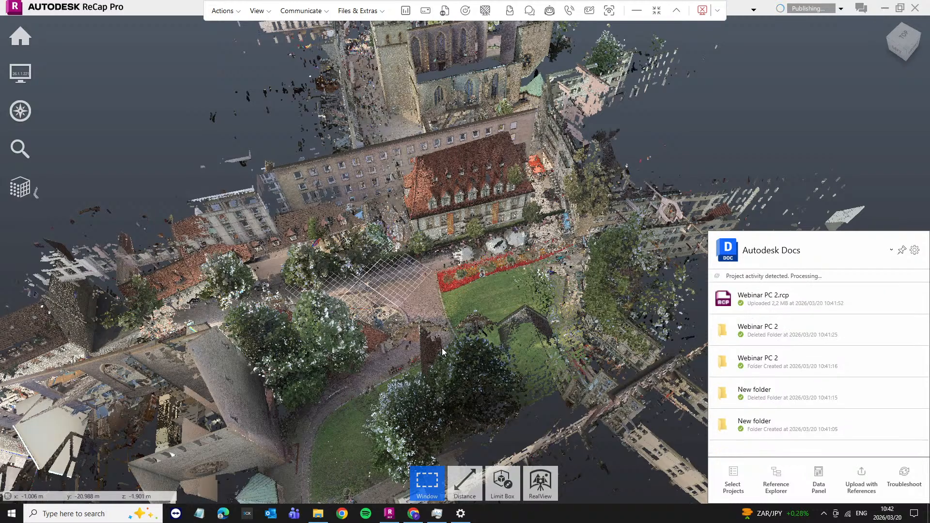
# Leave full screen and switch to the other remote computer's TeamViewer session
pyautogui.click(465, 481)
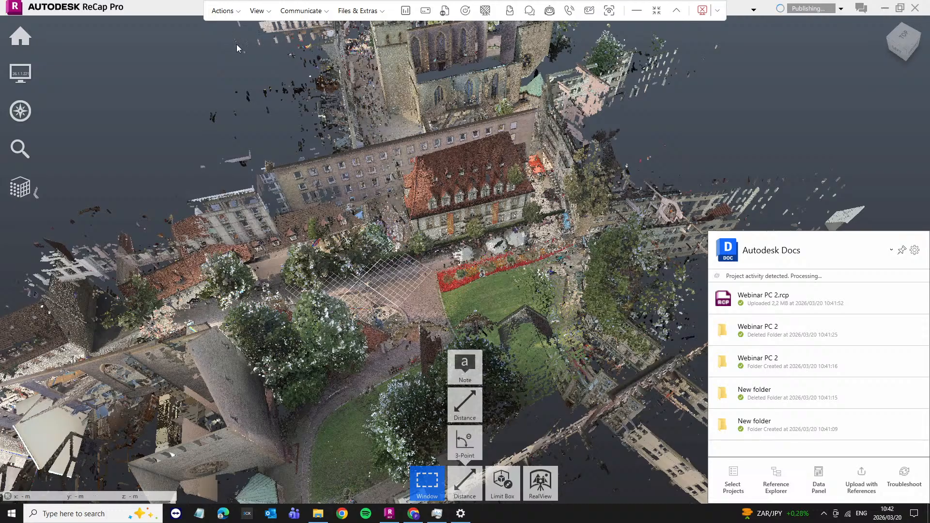
pyautogui.click(656, 10)
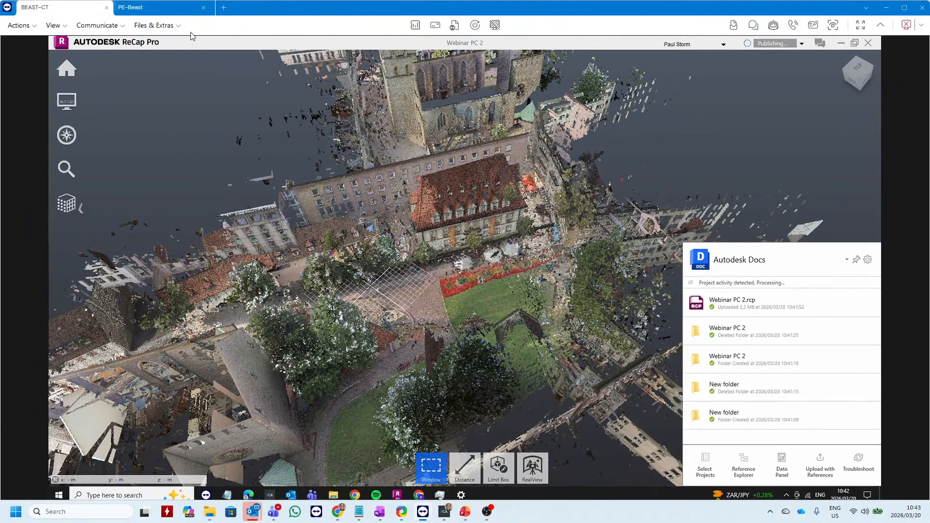
pyautogui.click(148, 8)
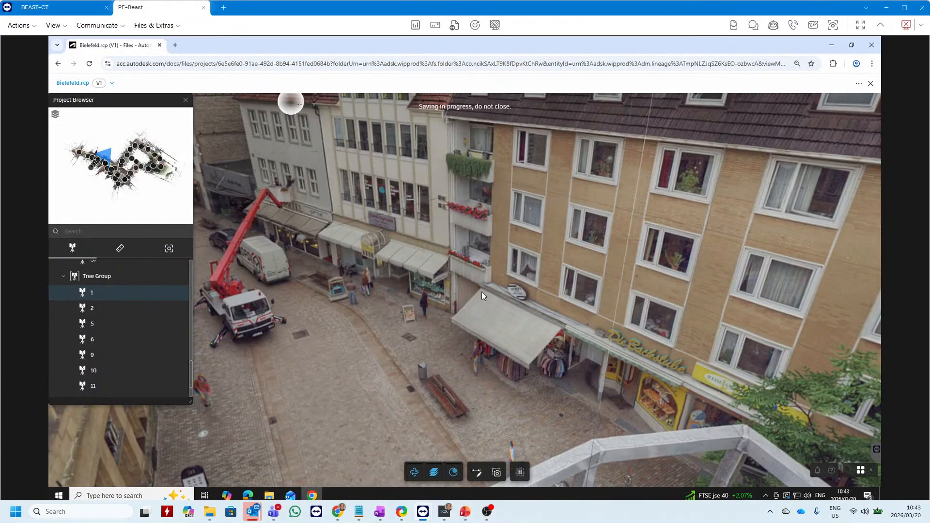
# Rotate the Bielefeld.rcp panorama toward the square and gabled building, then open File Explorer
pyautogui.moveTo(669, 280); pyautogui.dragTo(393, 288)
pyautogui.moveTo(644, 295); pyautogui.dragTo(419, 307)
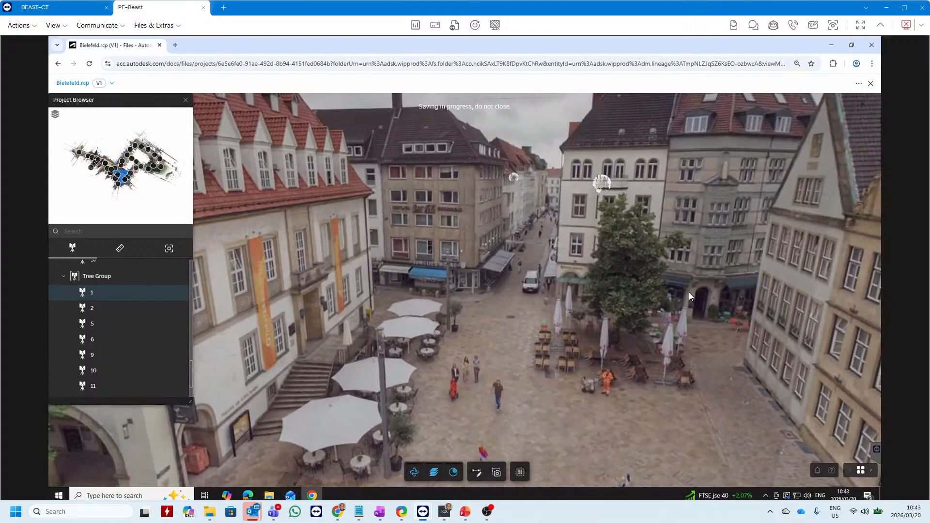
pyautogui.moveTo(689, 292); pyautogui.dragTo(473, 274)
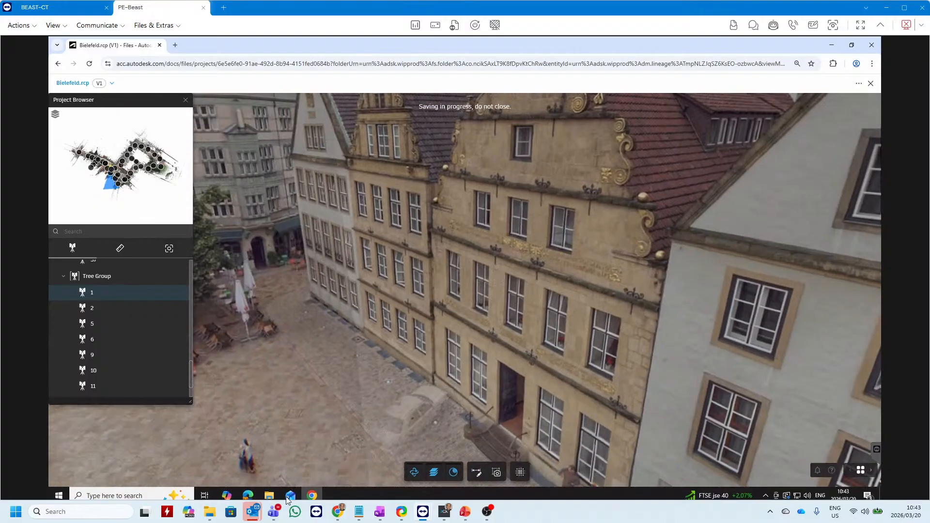
pyautogui.click(268, 496)
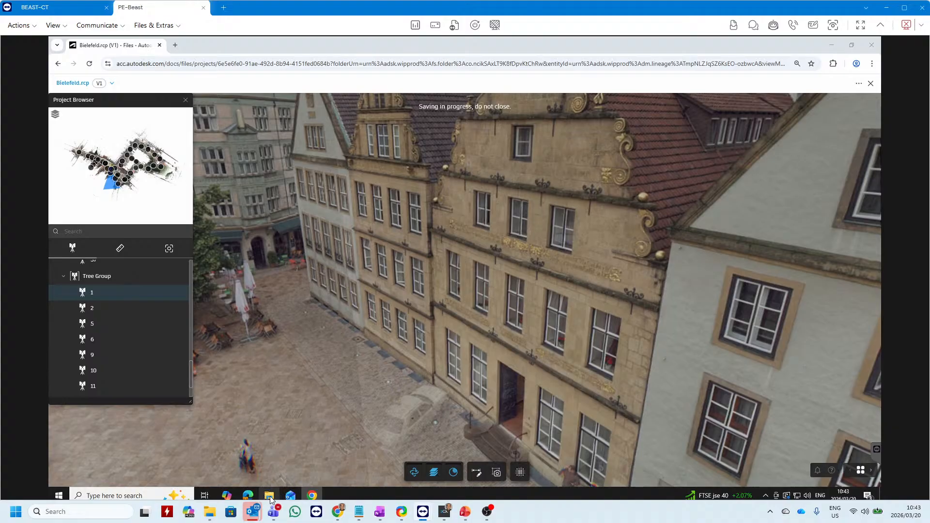
pyautogui.click(270, 498)
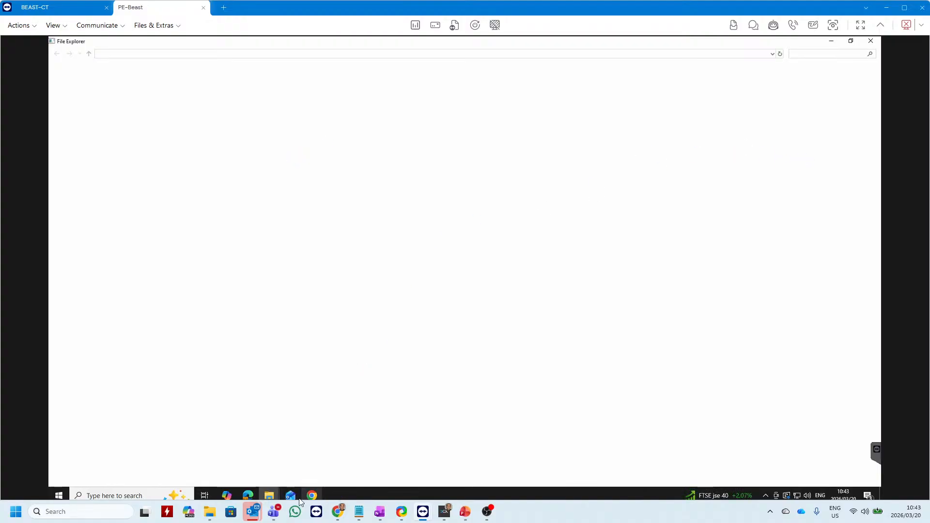
# Switch to the local File Explorer and check the Local Disk (C:) properties
pyautogui.moveTo(271, 497)
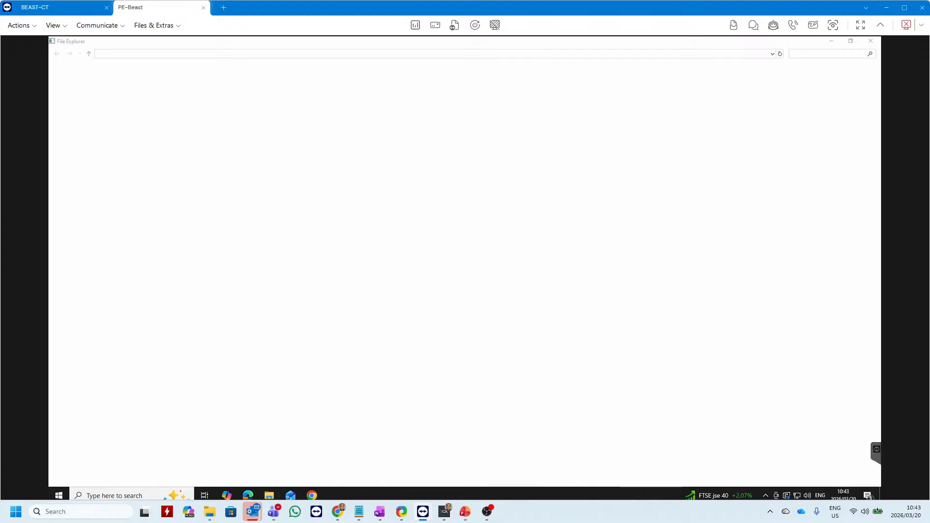
pyautogui.hotkey('alt', 'Tab')
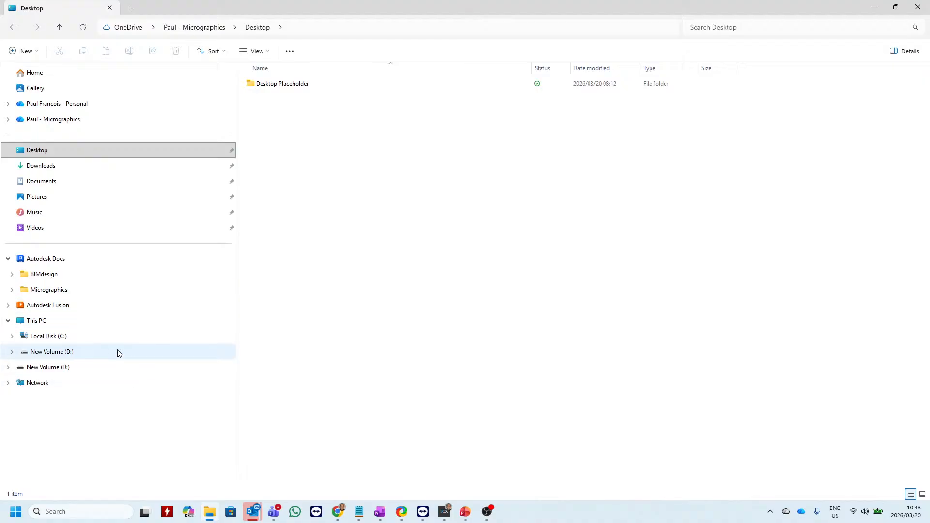
pyautogui.rightClick(69, 336)
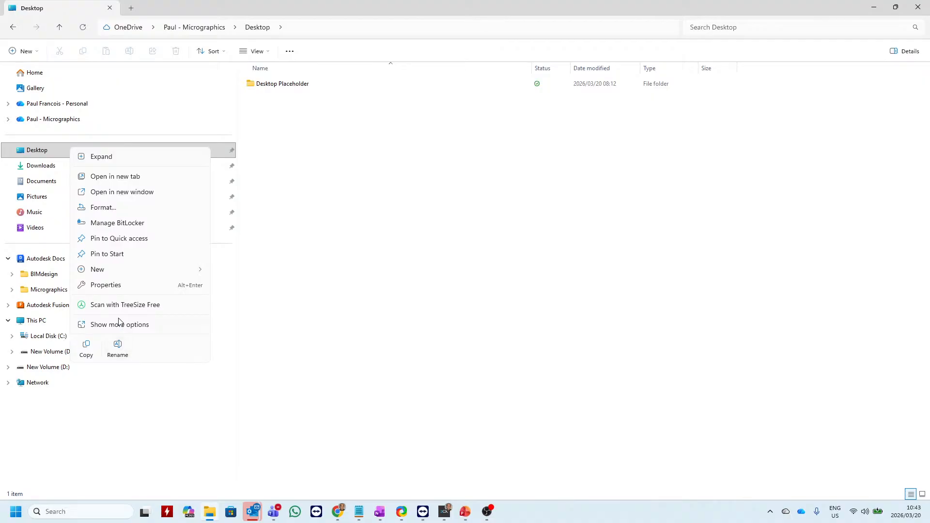
pyautogui.click(111, 285)
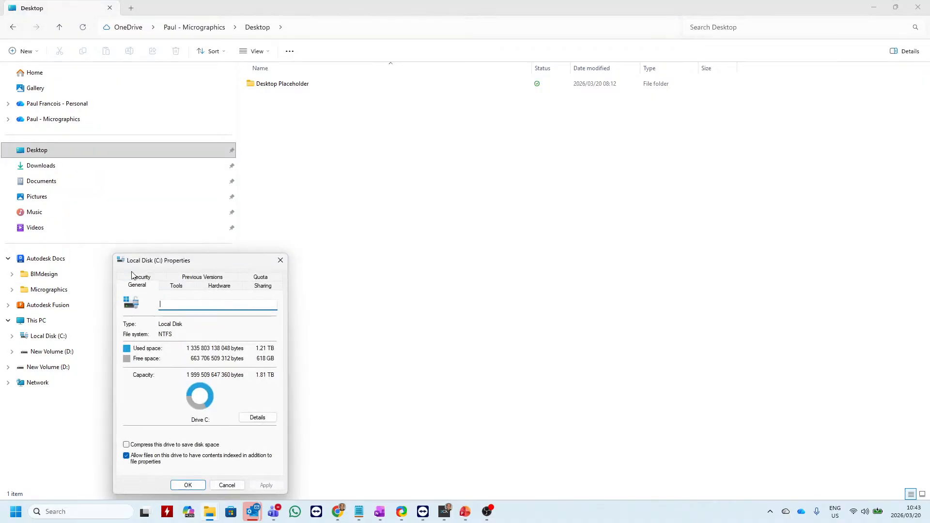
pyautogui.click(281, 260)
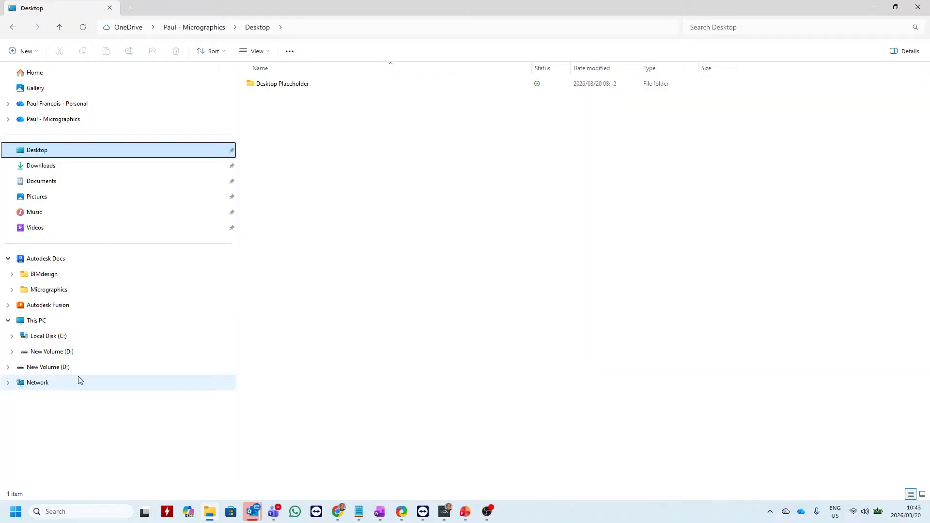
# Expand Micrographics > FX01XX-FXX-A-2026 > Project Files > b-WIP in the navigation pane
pyautogui.click(12, 291)
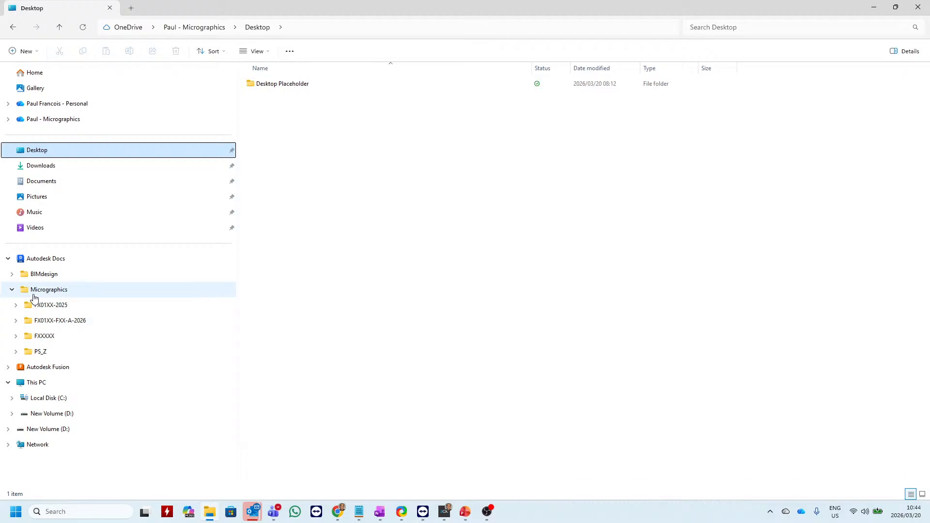
pyautogui.click(15, 321)
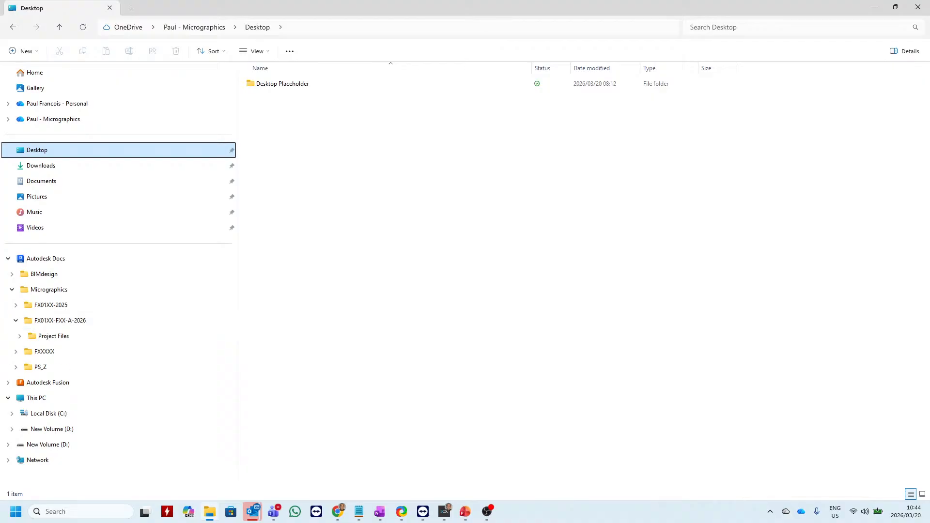
pyautogui.click(20, 338)
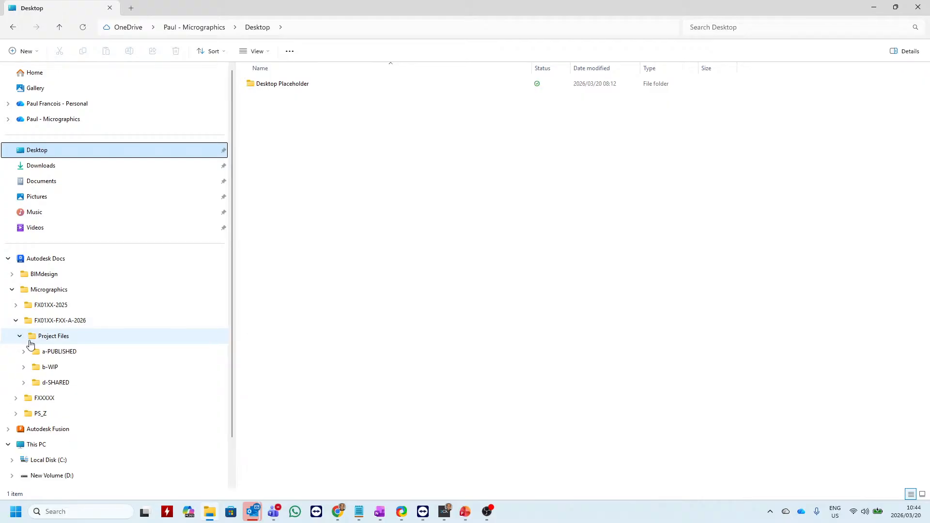
pyautogui.click(24, 367)
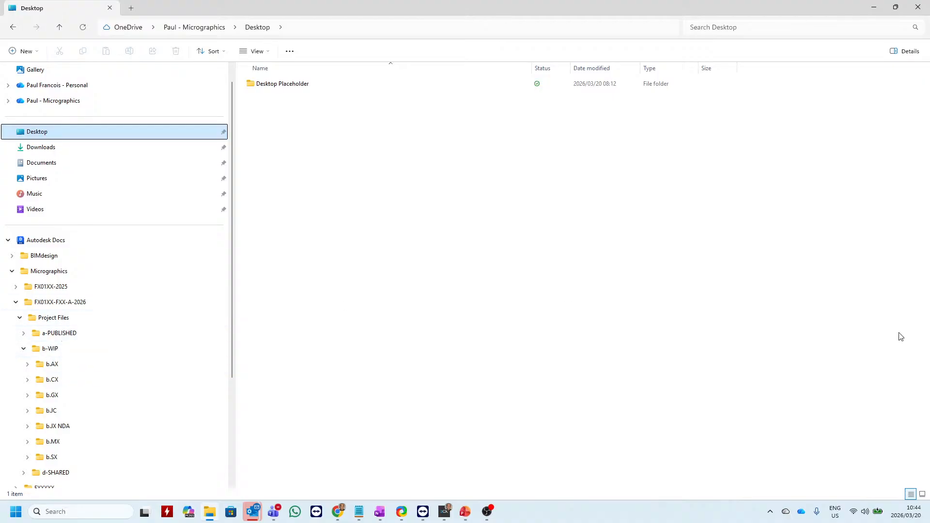
# Launch Windows Settings from the taskbar search and go to System
pyautogui.click(67, 511)
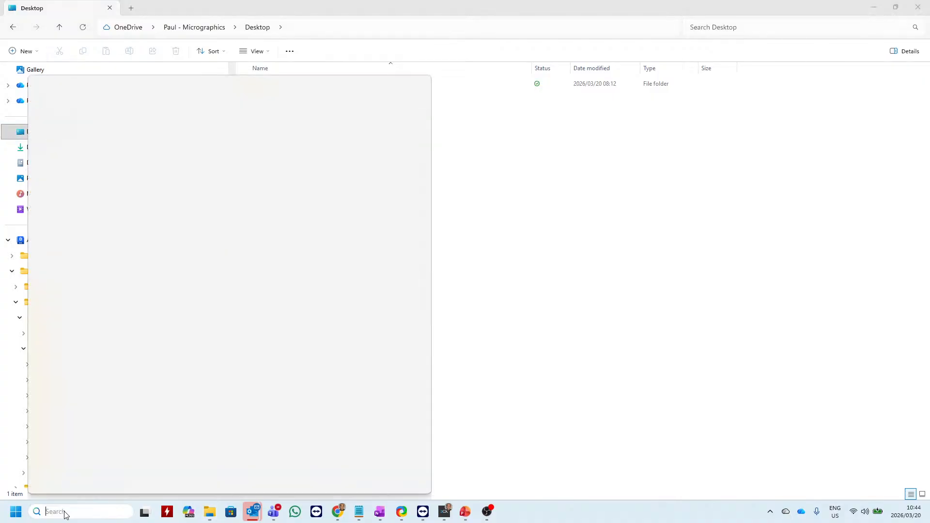
pyautogui.write('settings')
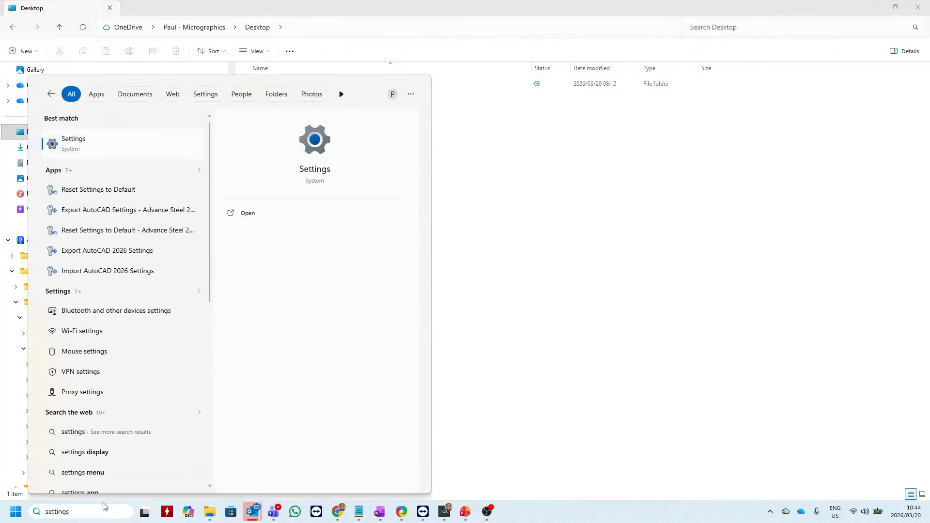
pyautogui.press('Return')
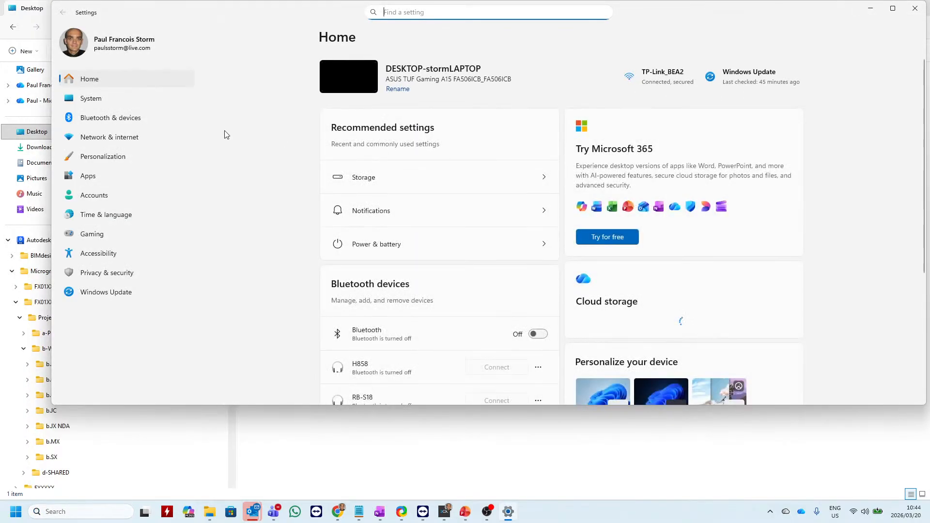
pyautogui.click(92, 98)
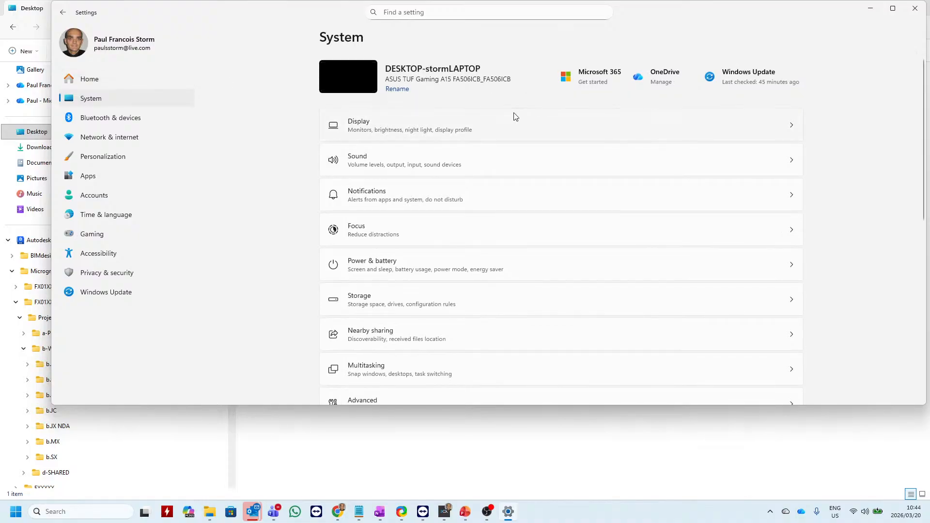
# Find 'storage' in the settings search and open the Storage Sense page
pyautogui.click(411, 7)
pyautogui.write('storage')
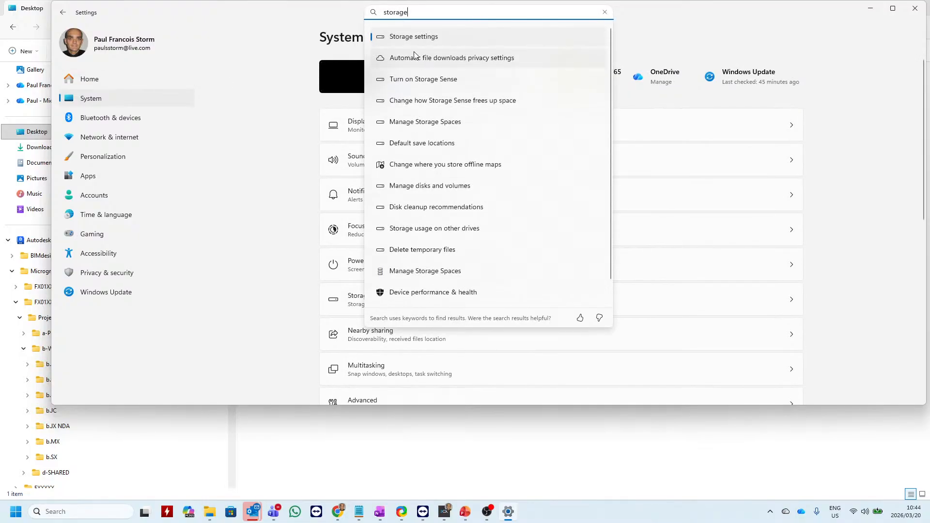
pyautogui.click(419, 39)
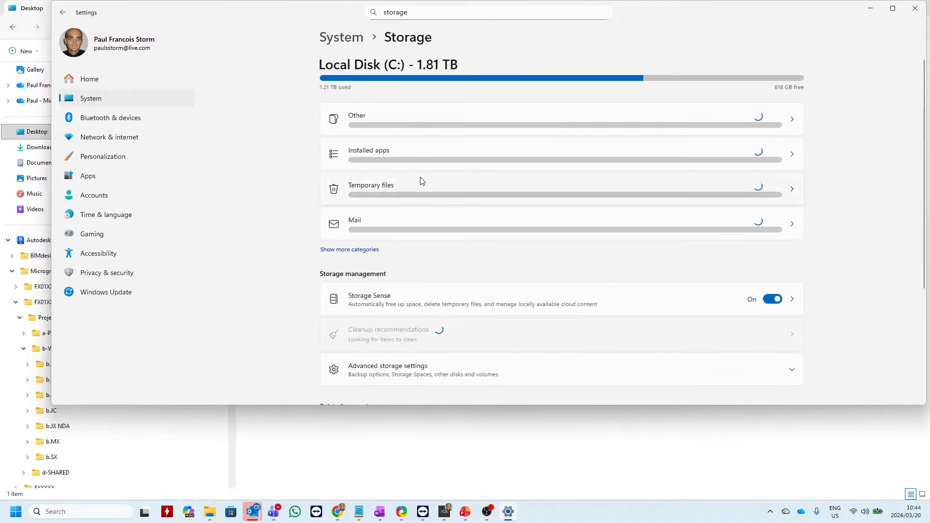
pyautogui.scroll(-3, 370, 276)
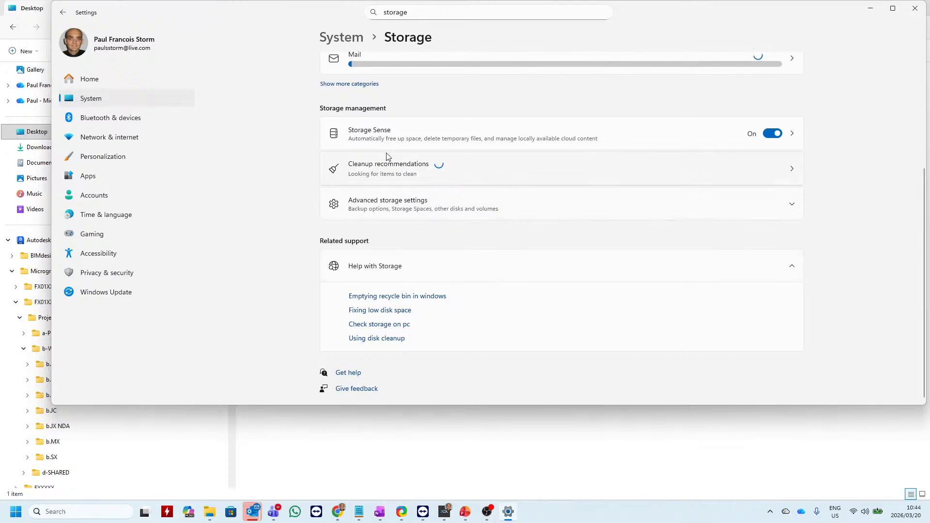
pyautogui.click(388, 132)
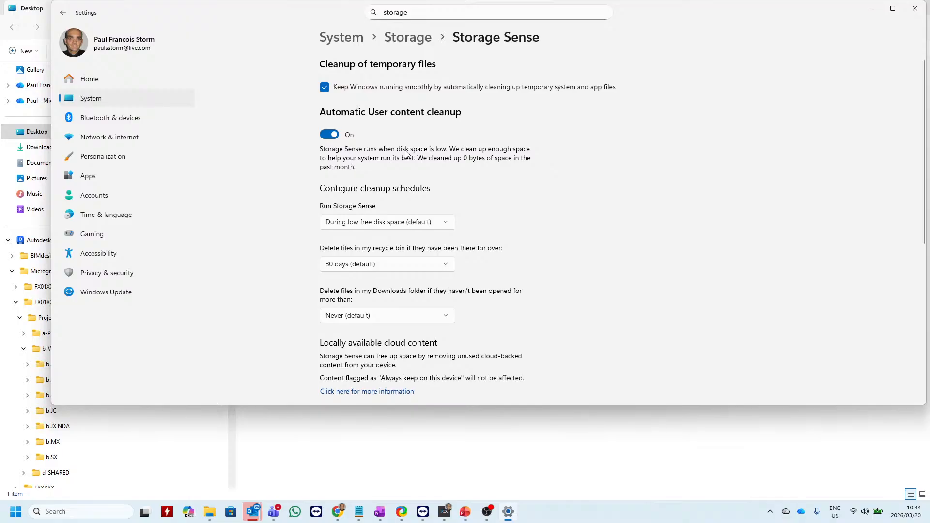
pyautogui.scroll(-3, 405, 153)
pyautogui.scroll(-1, 408, 156)
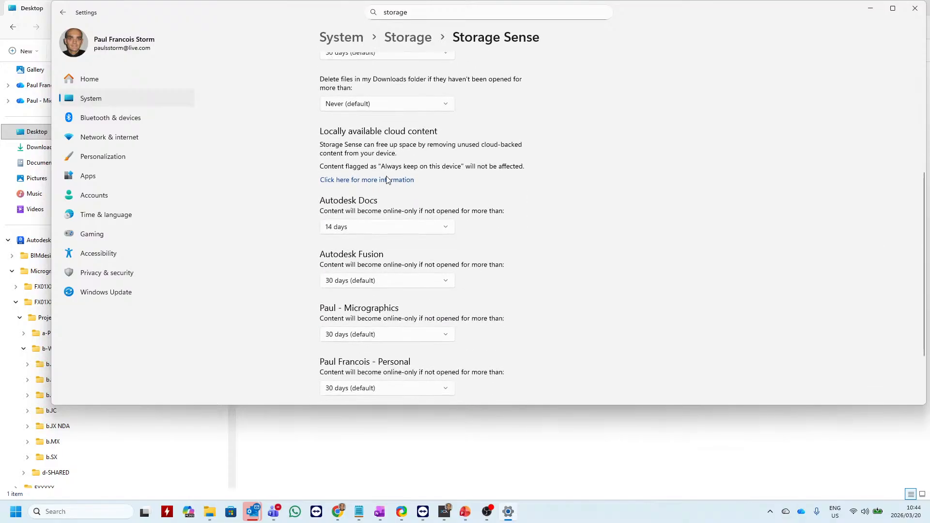
pyautogui.scroll(-2, 381, 150)
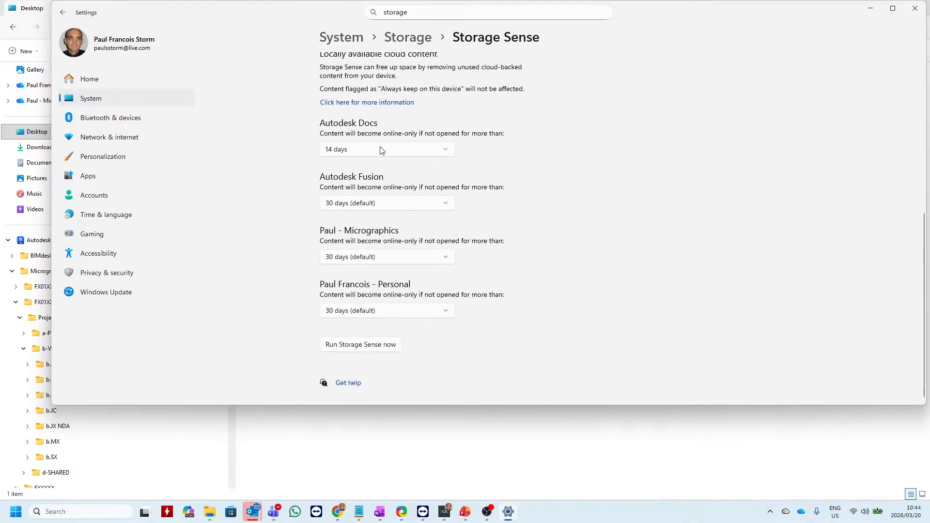
pyautogui.click(447, 151)
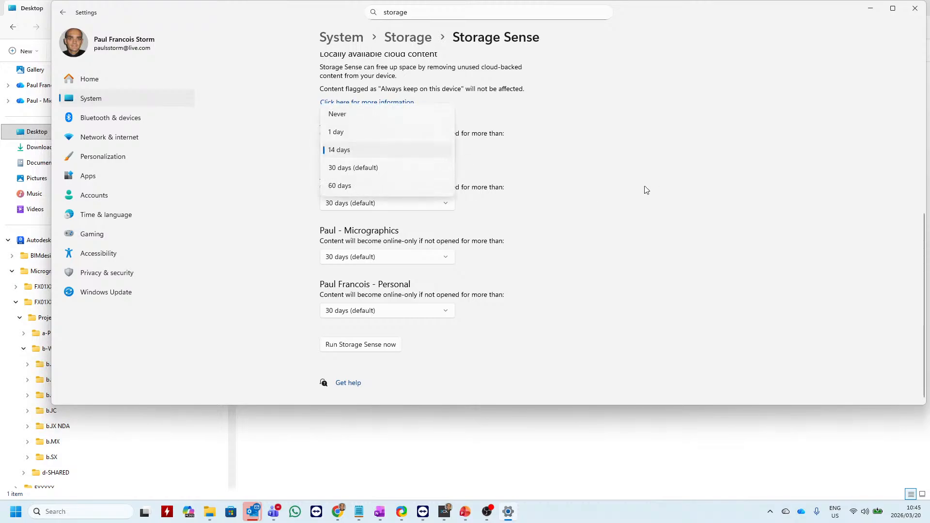
pyautogui.click(627, 183)
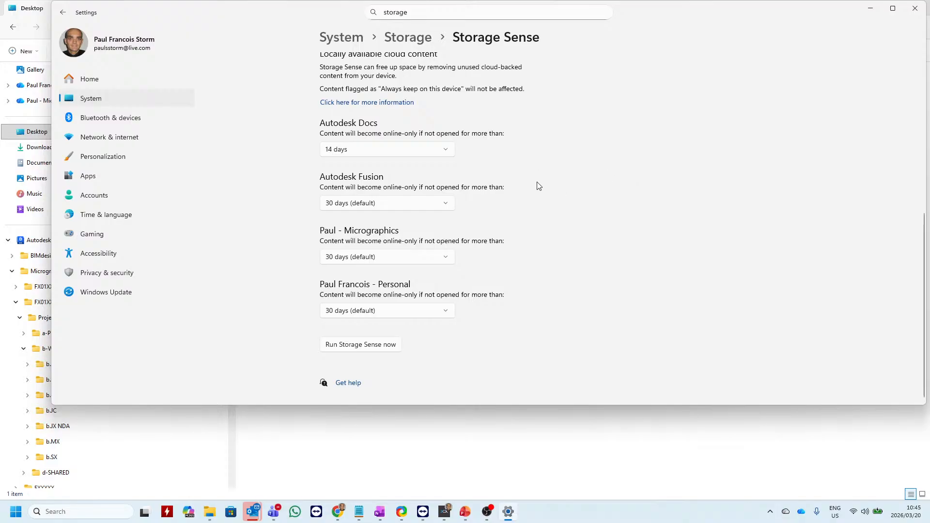
pyautogui.click(443, 149)
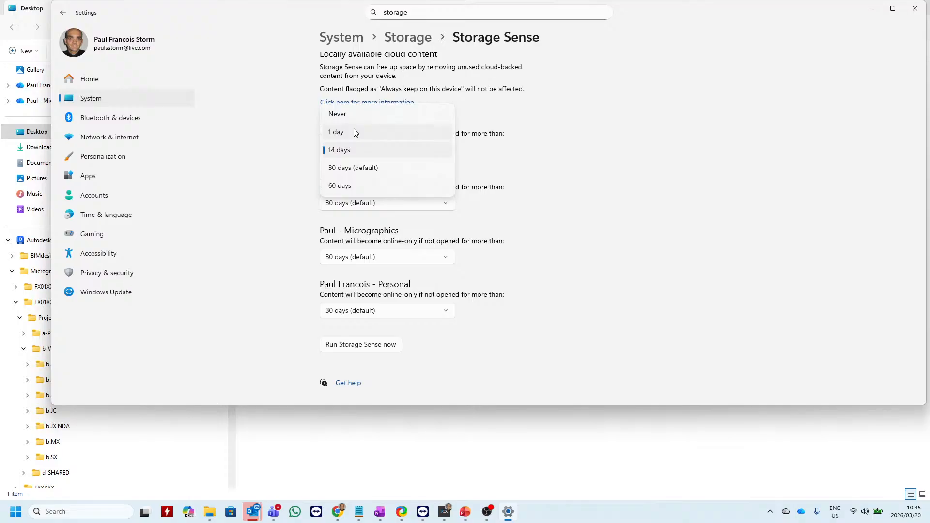
pyautogui.click(567, 164)
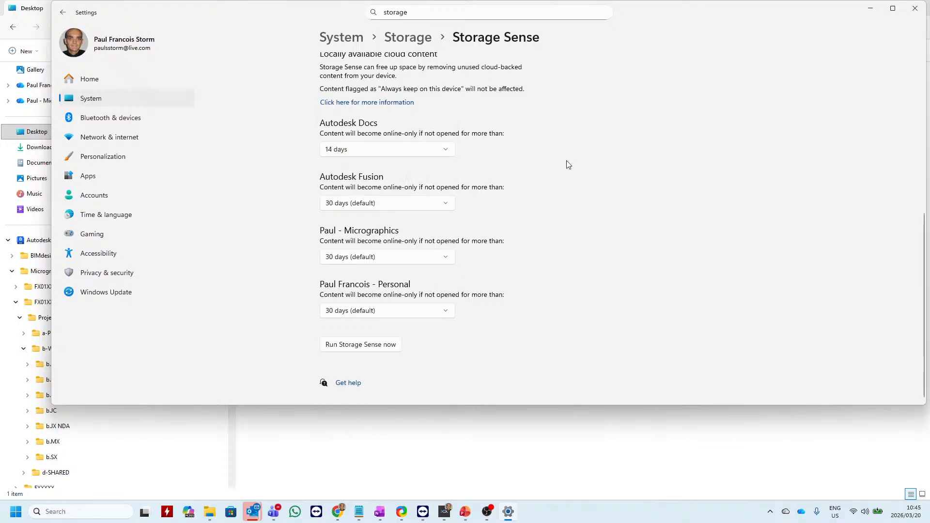
# Close Settings and navigate through b.CX and b.CX.FX4.A to the b.CX.FX4.A.RCP folder
pyautogui.click(915, 8)
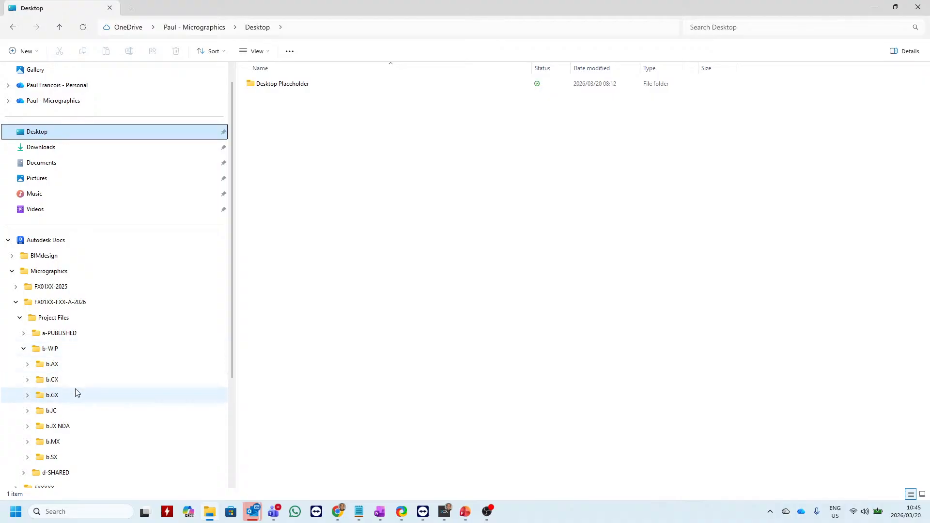
pyautogui.click(27, 379)
pyautogui.scroll(-3, 42, 406)
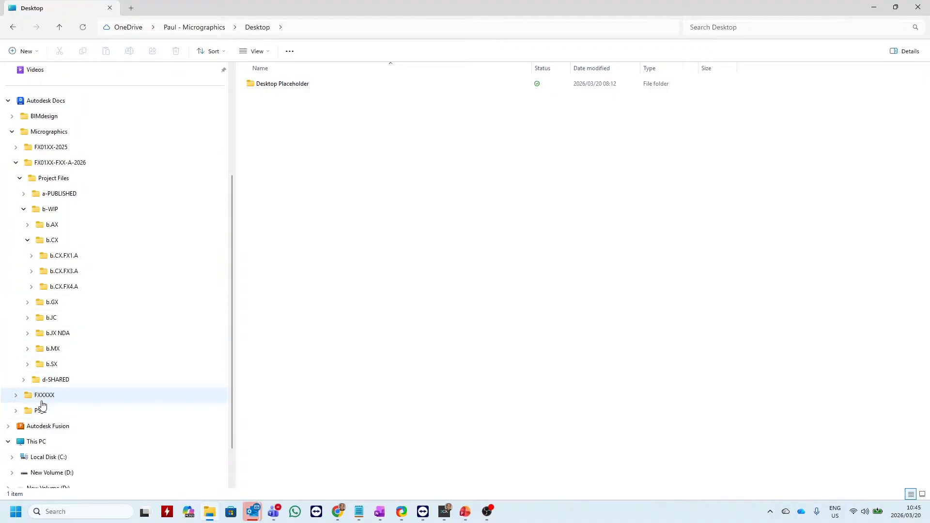
pyautogui.click(31, 286)
pyautogui.scroll(-2, 68, 376)
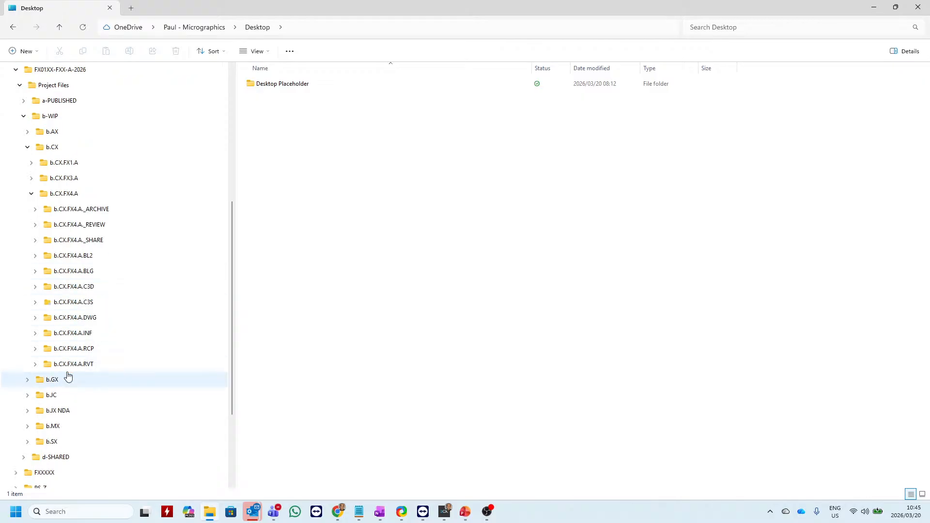
pyautogui.click(66, 349)
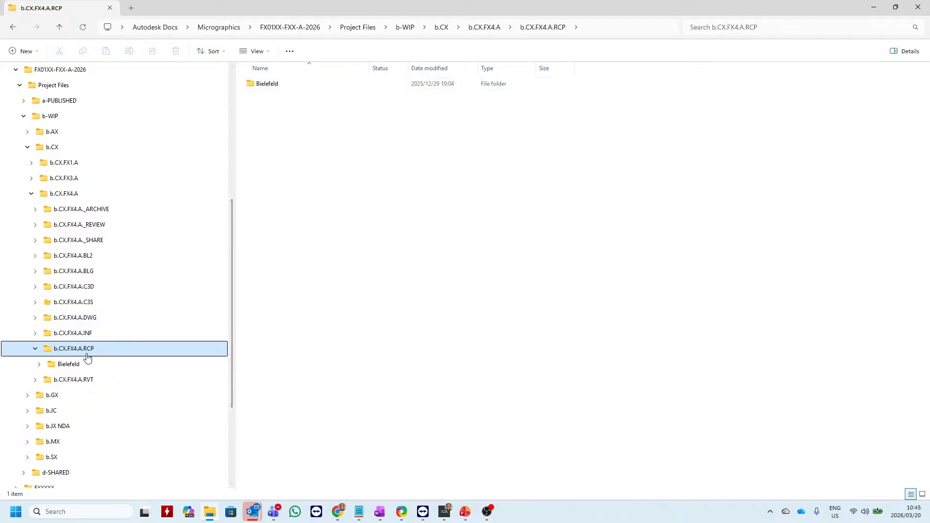
# Browse Bielefeld and Bielefeld Support, then right-click Bielefeld in the b.CX.FX4.A.RCP file list
pyautogui.click(71, 364)
pyautogui.click(59, 383)
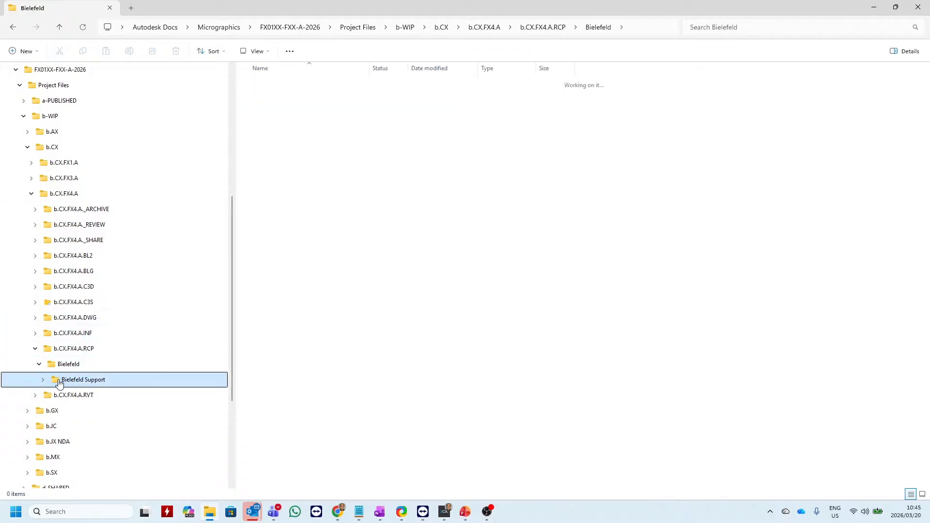
pyautogui.click(43, 379)
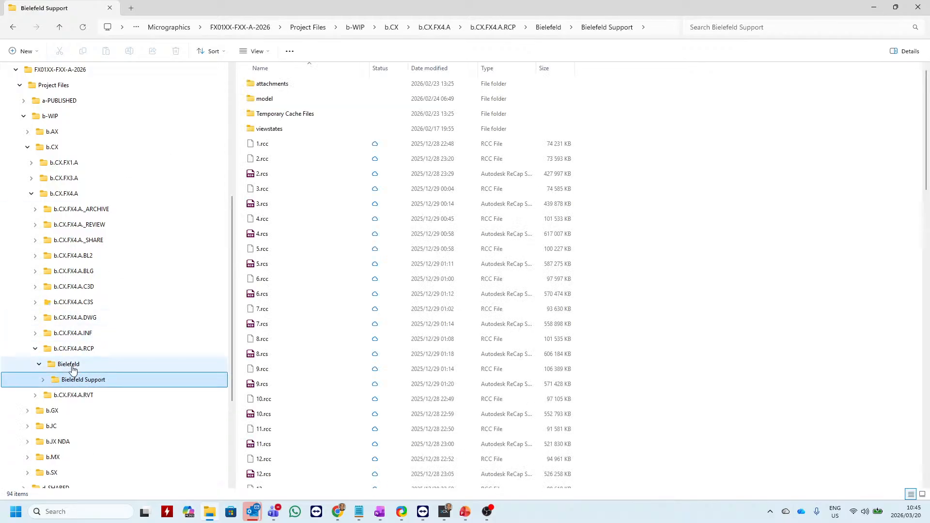
pyautogui.click(73, 368)
pyautogui.rightClick(75, 365)
pyautogui.click(65, 352)
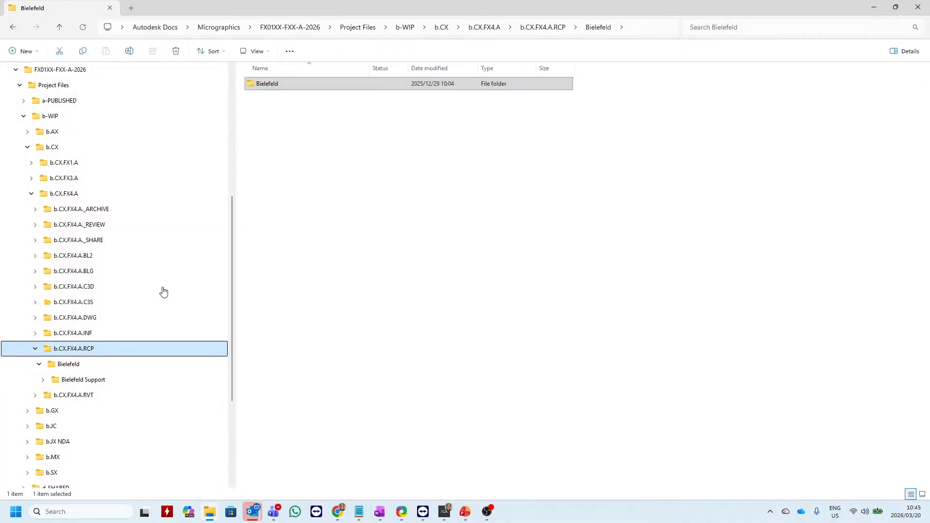
pyautogui.click(285, 87)
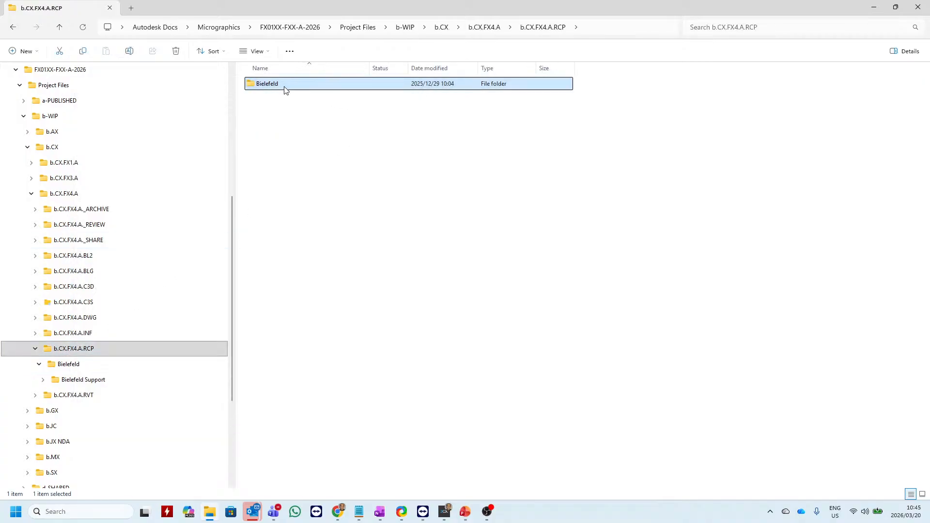
pyautogui.rightClick(285, 87)
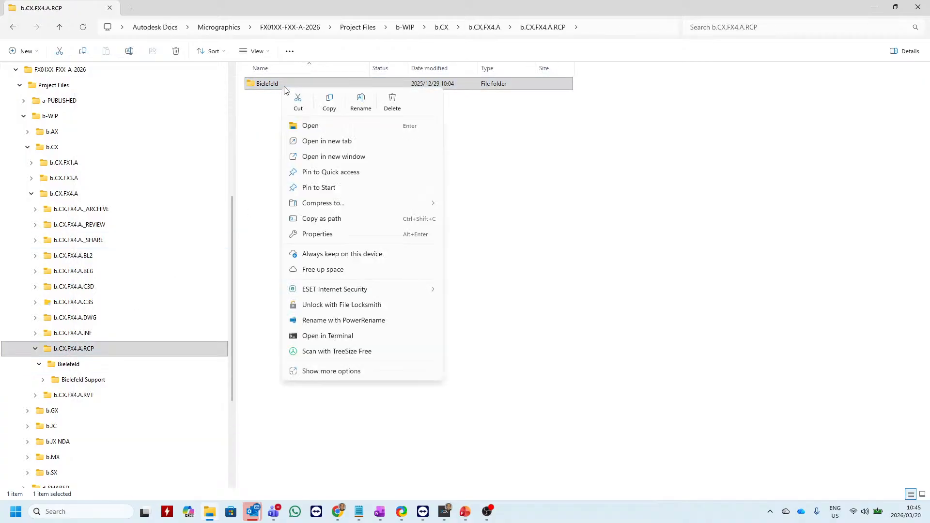
# Set Bielefeld to Always keep on this device and browse the Bielefeld Support scans
pyautogui.click(333, 254)
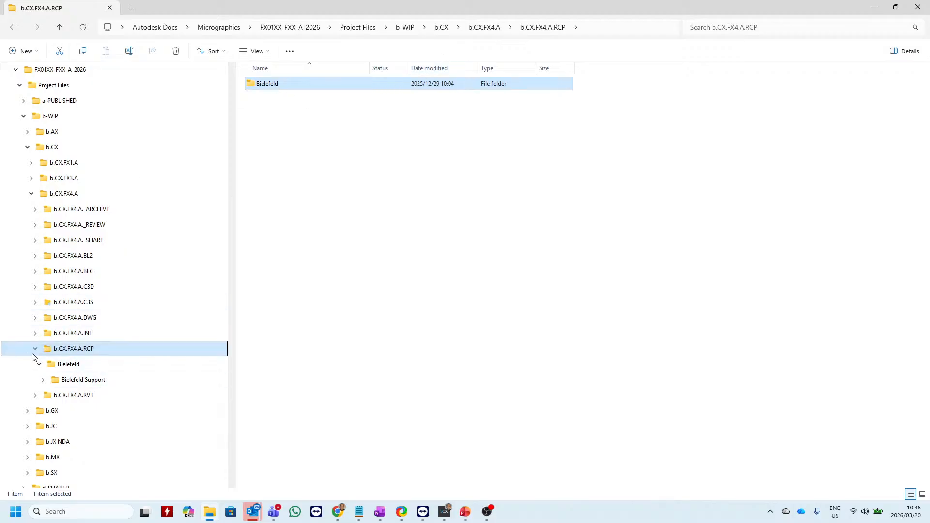
pyautogui.click(42, 379)
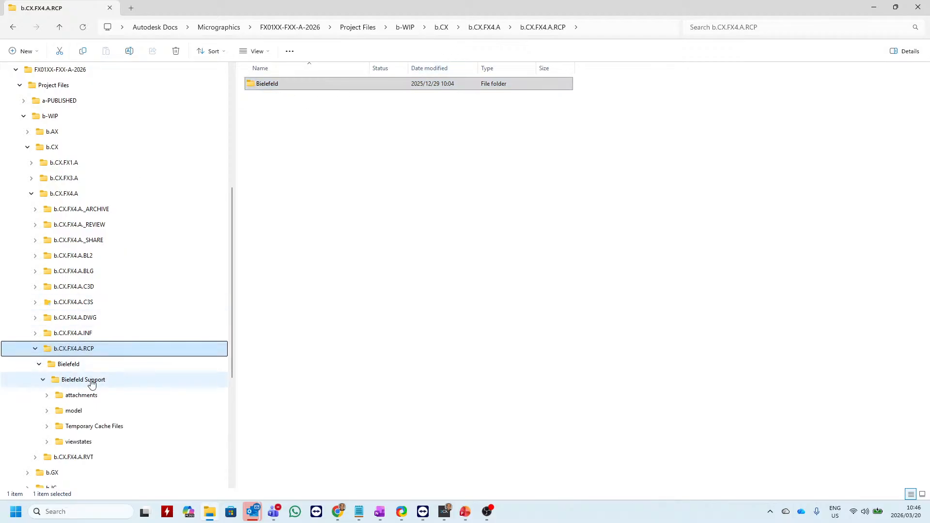
pyautogui.click(83, 381)
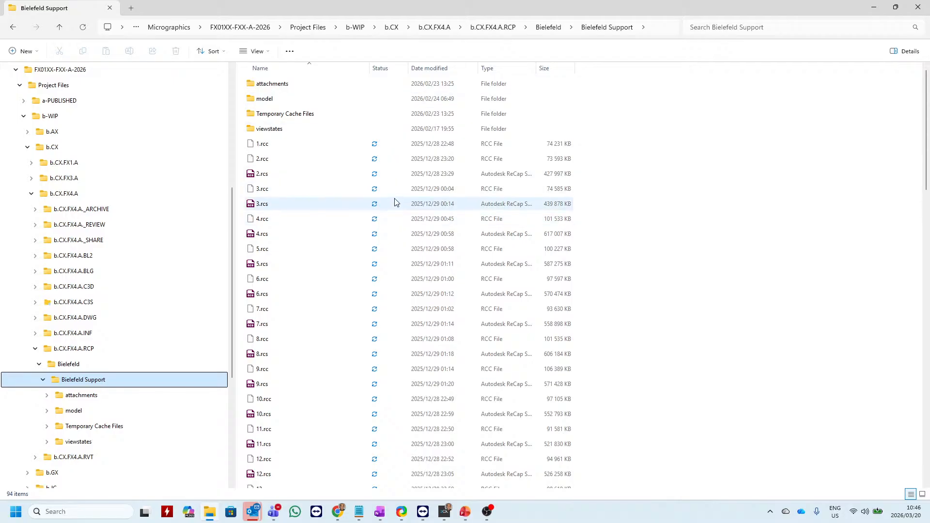
pyautogui.scroll(-10, 383, 264)
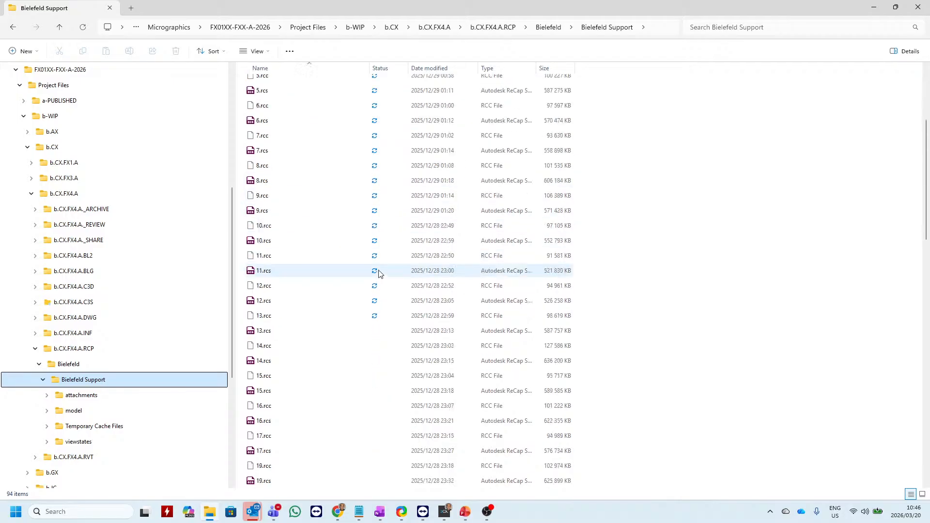
# Return to b.CX.FX4.A.RCP and verify Bielefeld's Always keep on this device checkmark
pyautogui.click(89, 364)
pyautogui.click(74, 349)
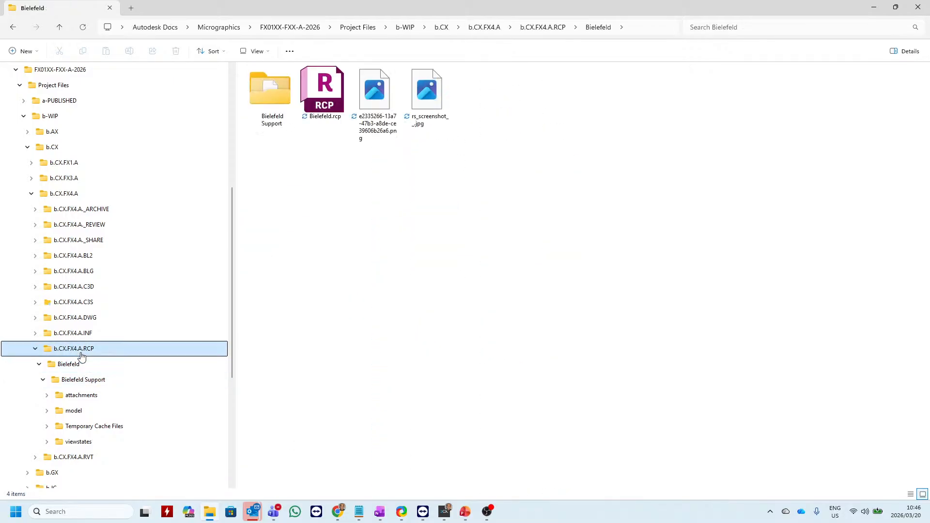
pyautogui.click(303, 86)
pyautogui.rightClick(301, 87)
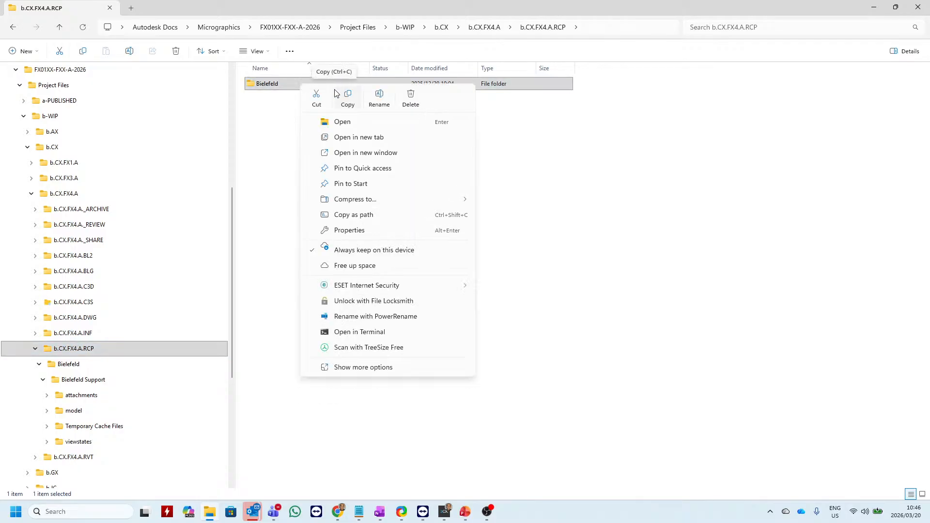
pyautogui.click(352, 266)
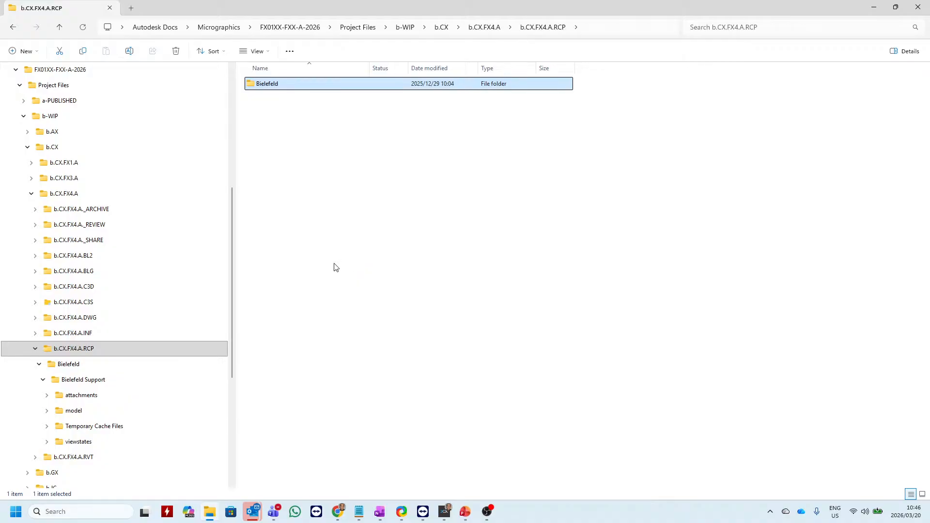
pyautogui.click(68, 352)
# Switch to the BEAST-CT session, close the upload panel, and bring up the Webinar Scan folder
pyautogui.moveTo(423, 512)
pyautogui.click(466, 470)
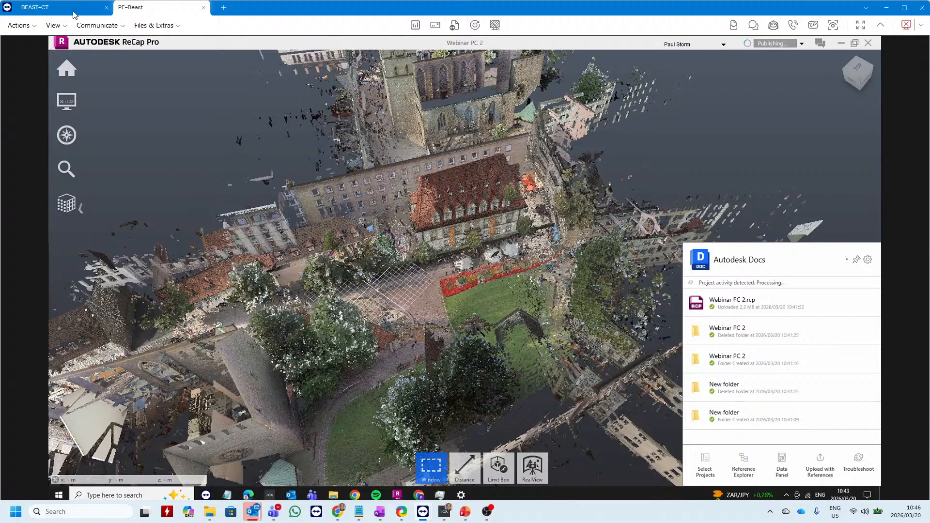
pyautogui.click(73, 12)
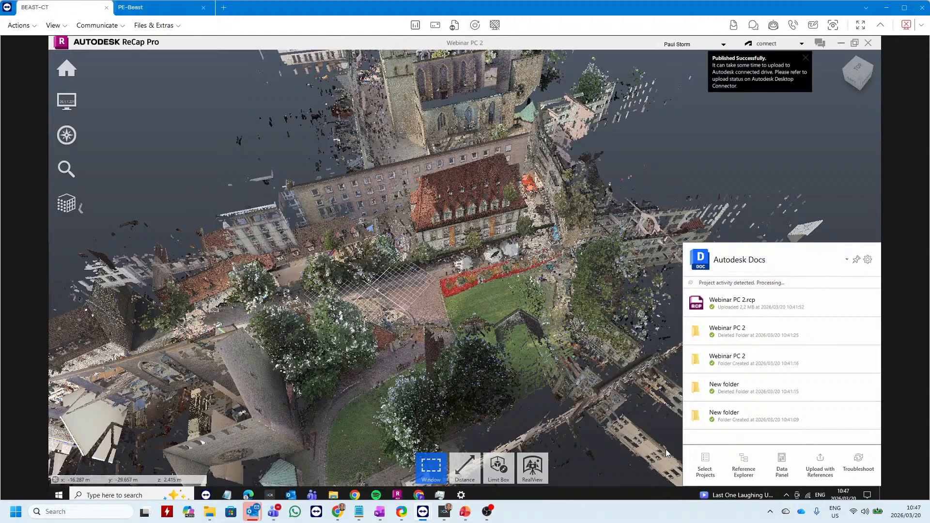
pyautogui.click(361, 259)
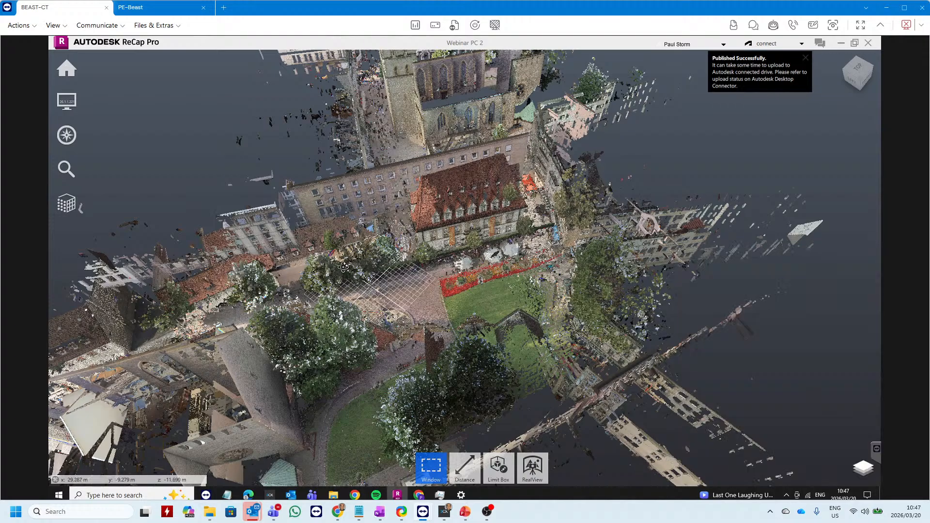
pyautogui.moveTo(339, 263)
pyautogui.keyDown('shift'); pyautogui.mouseDown(button='middle')
pyautogui.moveTo(514, 255)
pyautogui.moveTo(549, 343)
pyautogui.mouseUp(button='middle'); pyautogui.keyUp('shift')
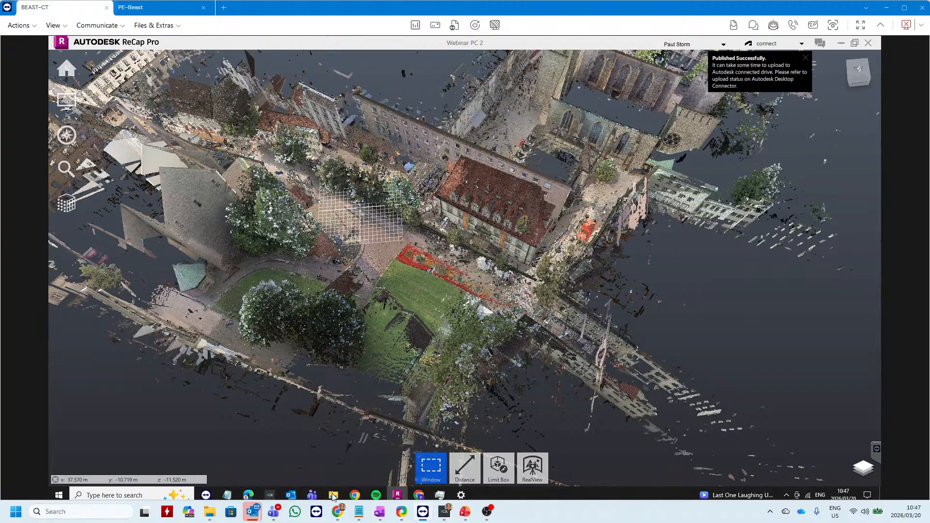
pyautogui.click(334, 495)
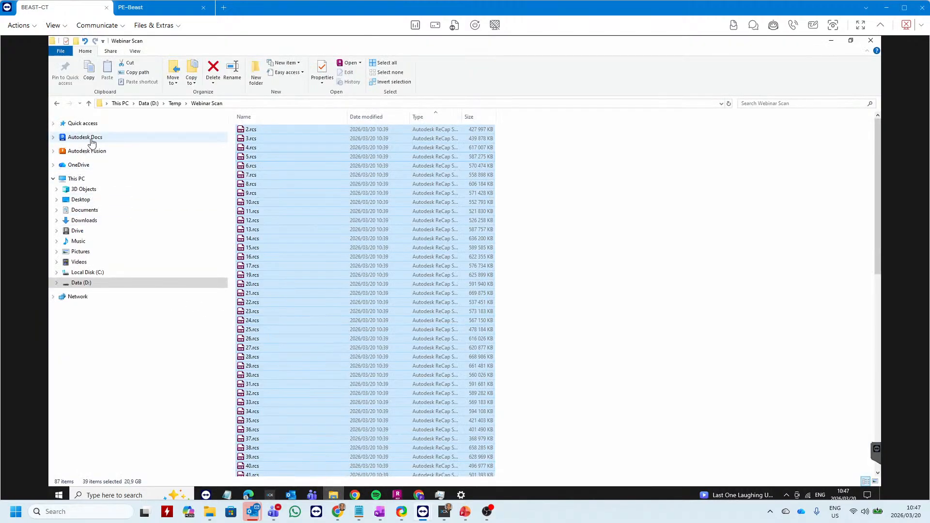
# Expand Autodesk Docs down through Micrographics, FX01XX-FXX-A-2026, b-WIP and b.CX to b.CX.FX4.A.RCP
pyautogui.click(65, 139)
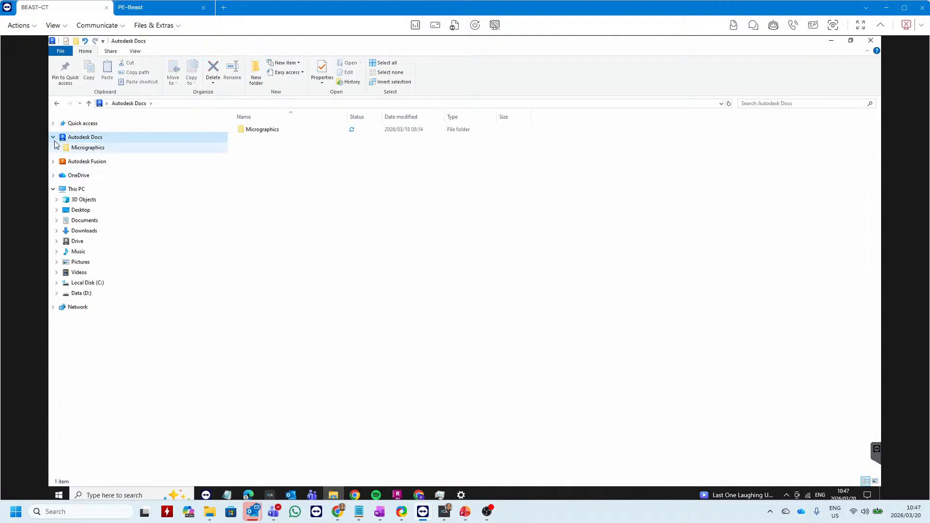
pyautogui.click(57, 147)
pyautogui.click(60, 158)
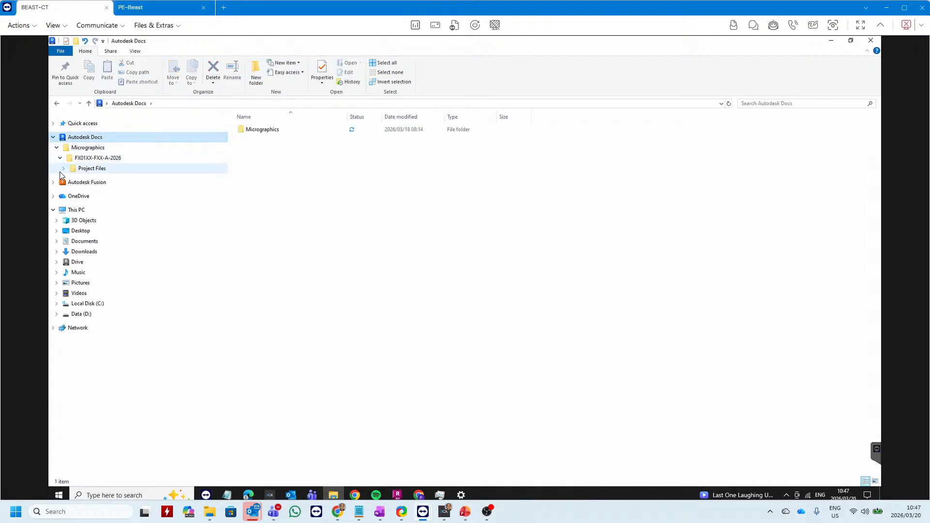
pyautogui.click(63, 168)
pyautogui.click(66, 189)
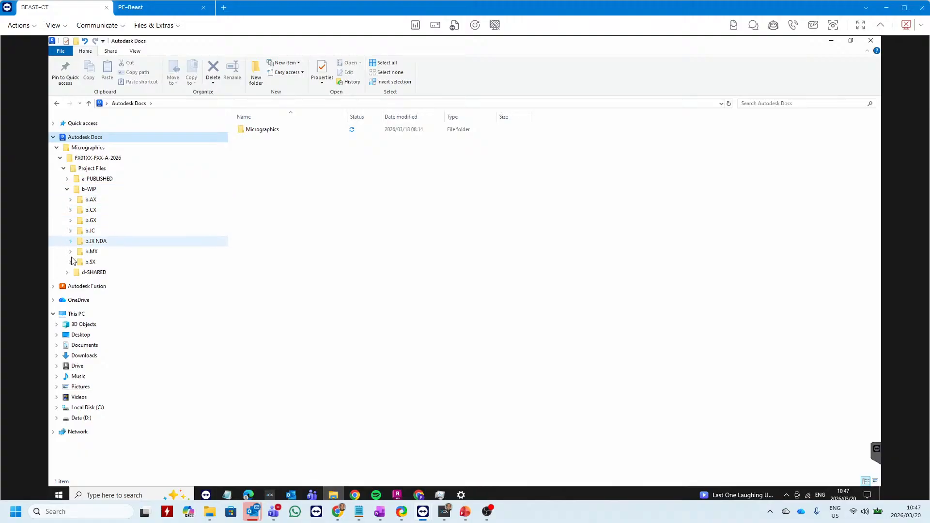
pyautogui.click(70, 210)
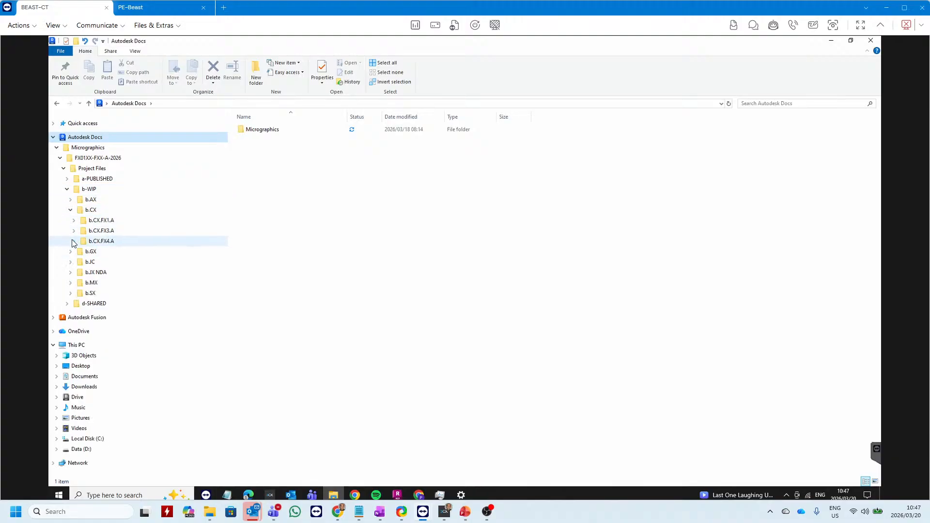
pyautogui.click(73, 241)
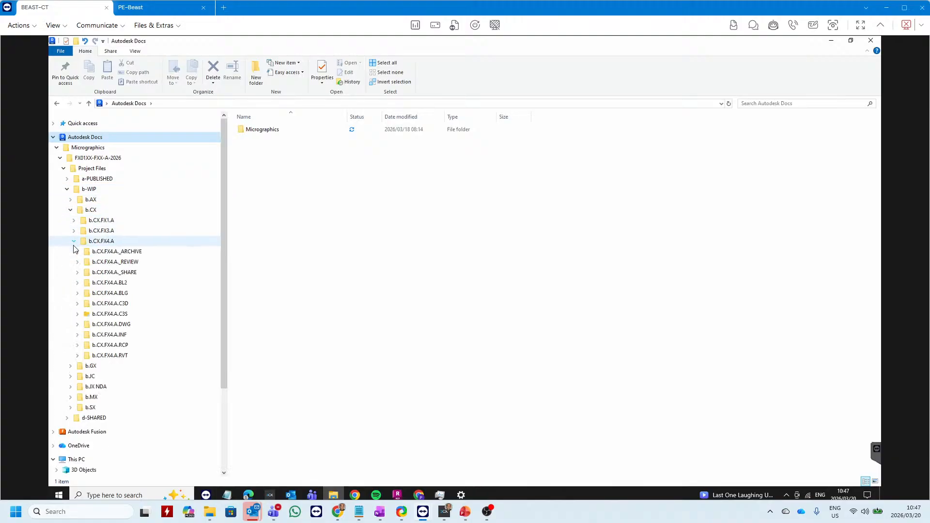
pyautogui.click(77, 344)
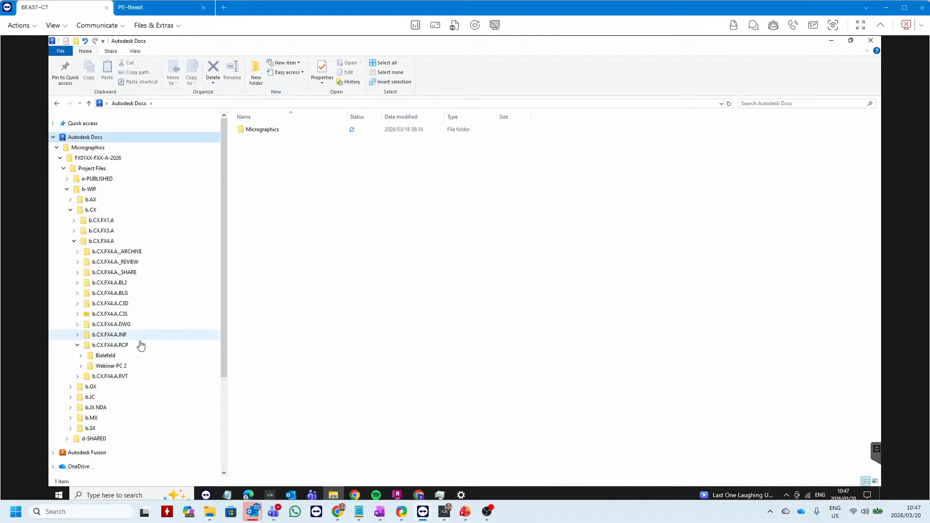
# Open Webinar PC 2 Support and review its 79 syncing .rcs and .rcc files
pyautogui.click(112, 366)
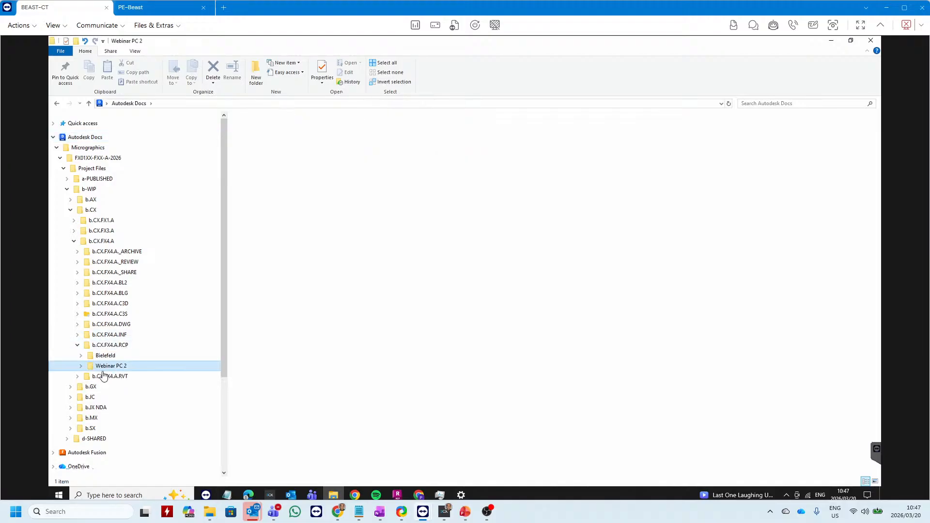
pyautogui.click(81, 366)
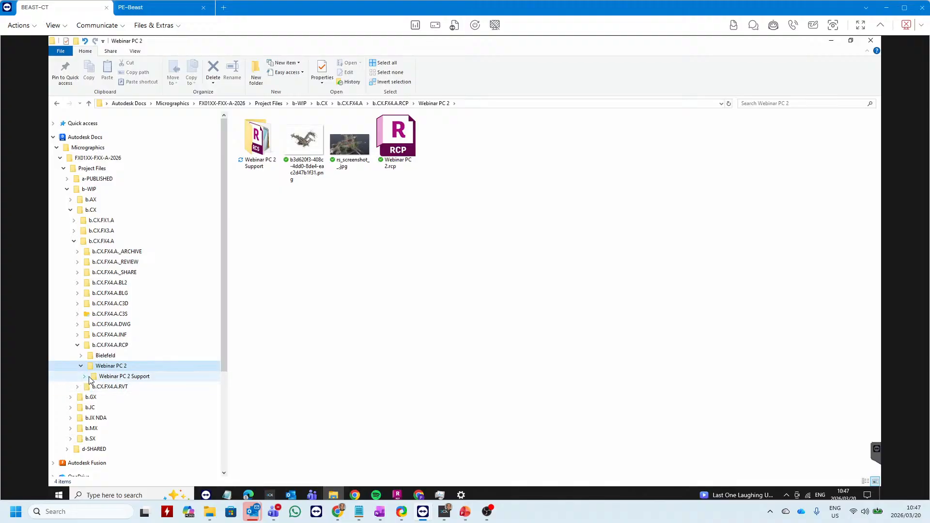
pyautogui.click(108, 378)
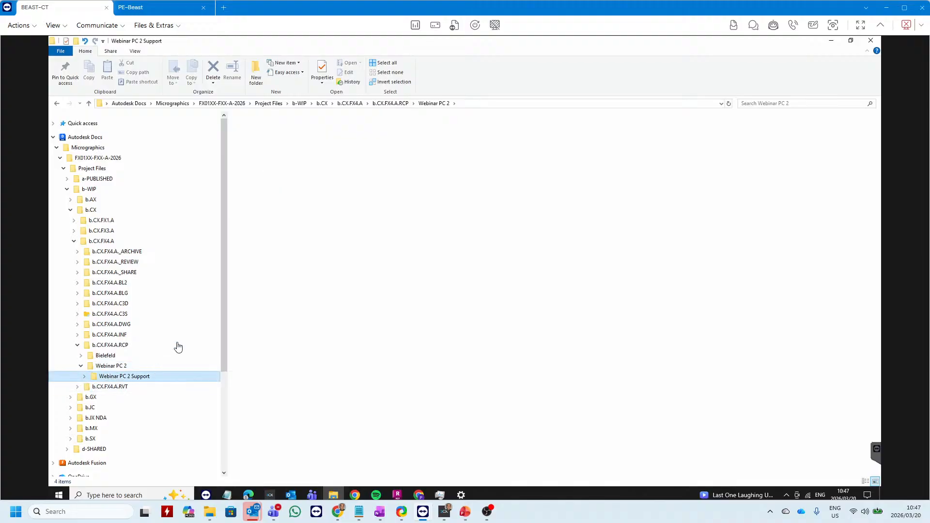
pyautogui.scroll(-13, 331, 215)
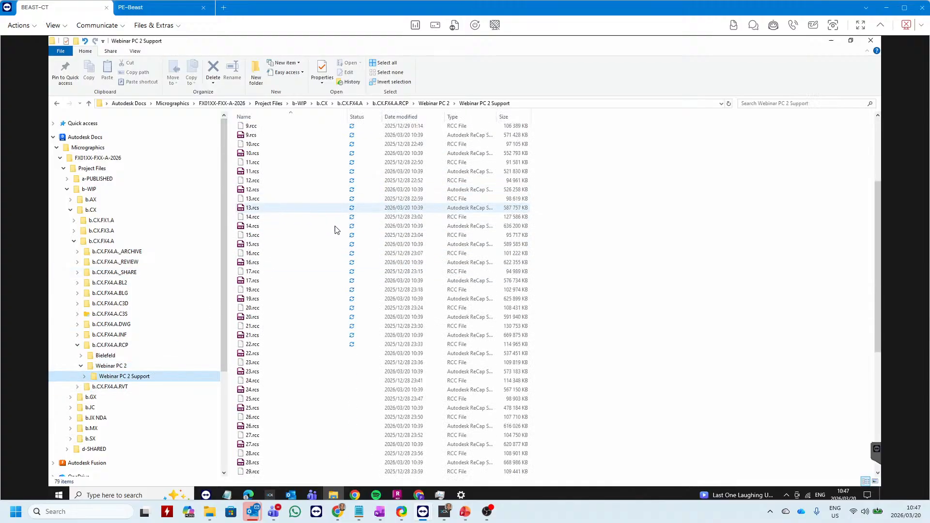
pyautogui.scroll(13, 348, 244)
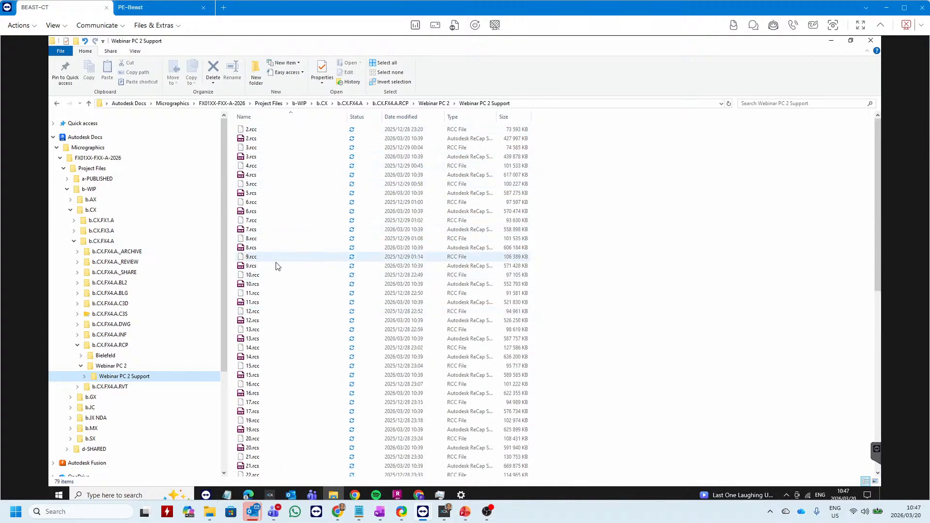
pyautogui.scroll(-3, 288, 259)
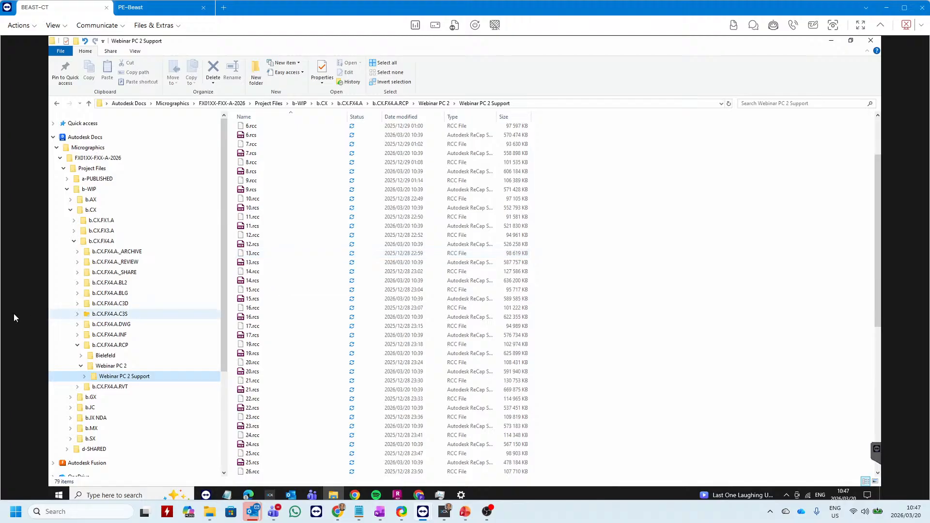
# Save the Webinar PC 2 project from the Home menu and close ReCap Pro
pyautogui.click(402, 495)
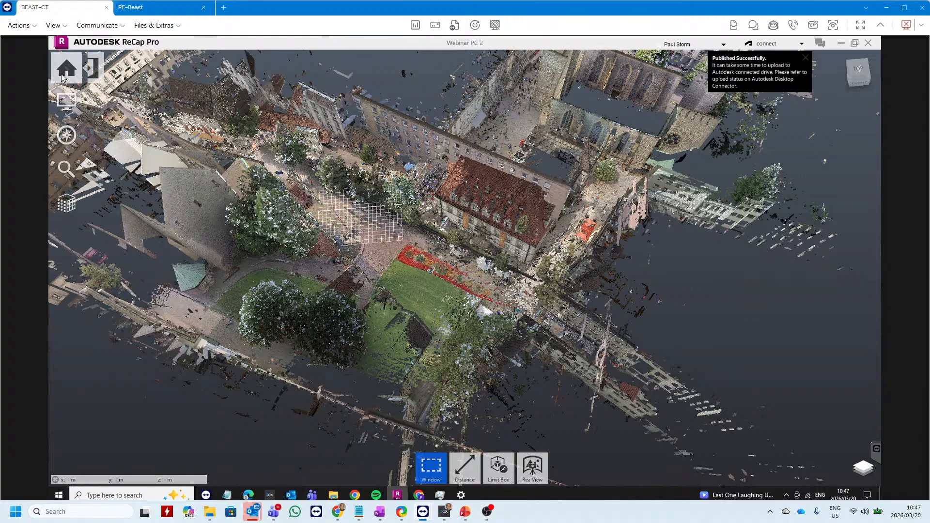
pyautogui.moveTo(67, 68)
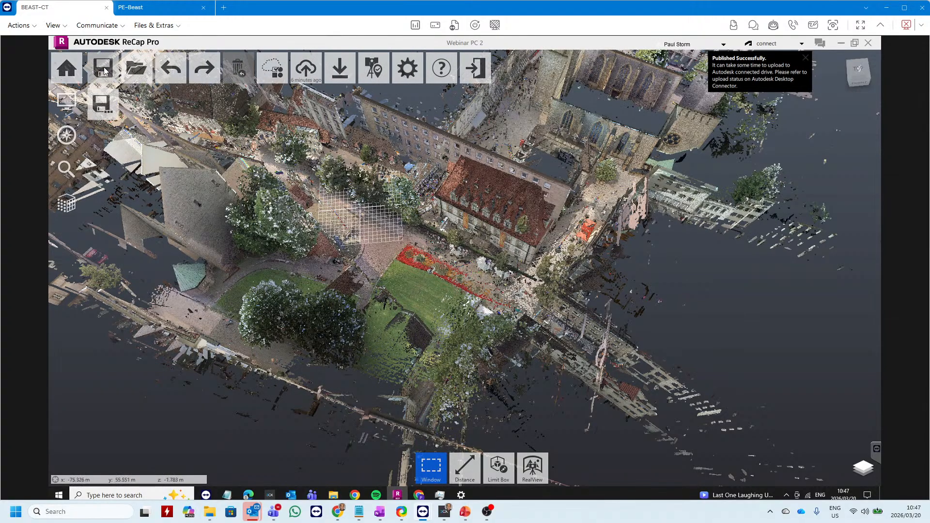
pyautogui.click(103, 71)
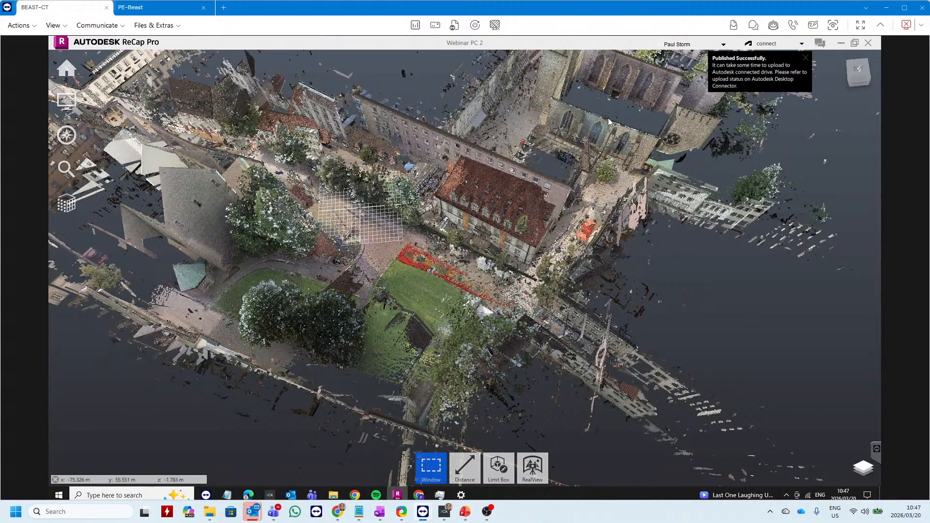
pyautogui.click(869, 44)
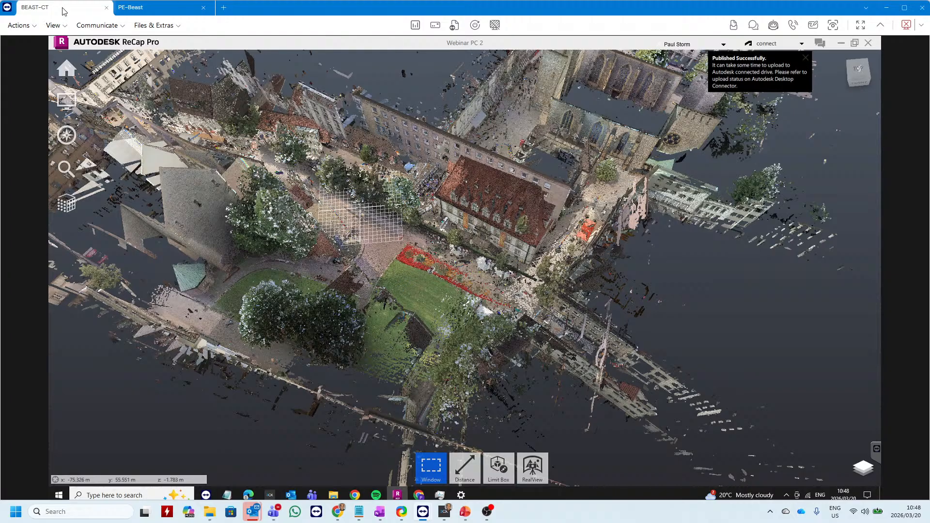
# Open Task Manager on the PE-Beast remote session
pyautogui.click(156, 10)
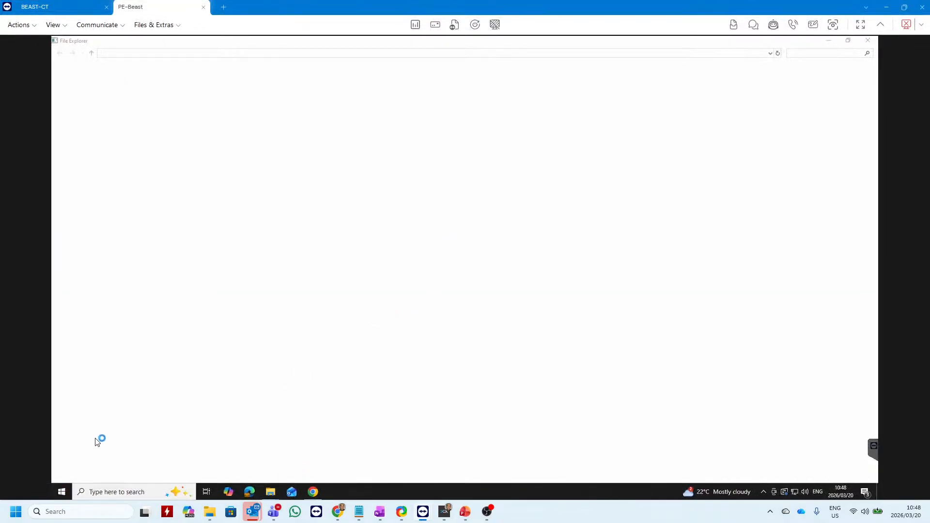
pyautogui.rightClick(62, 492)
pyautogui.click(106, 397)
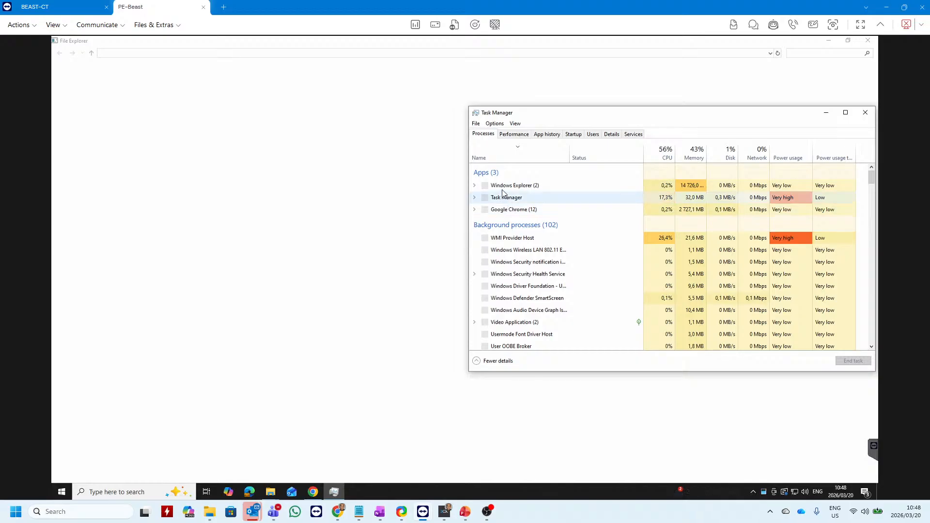
# End the Windows Explorer process, glance at the BEAST-CT session, then return to PE-Beast
pyautogui.rightClick(508, 189)
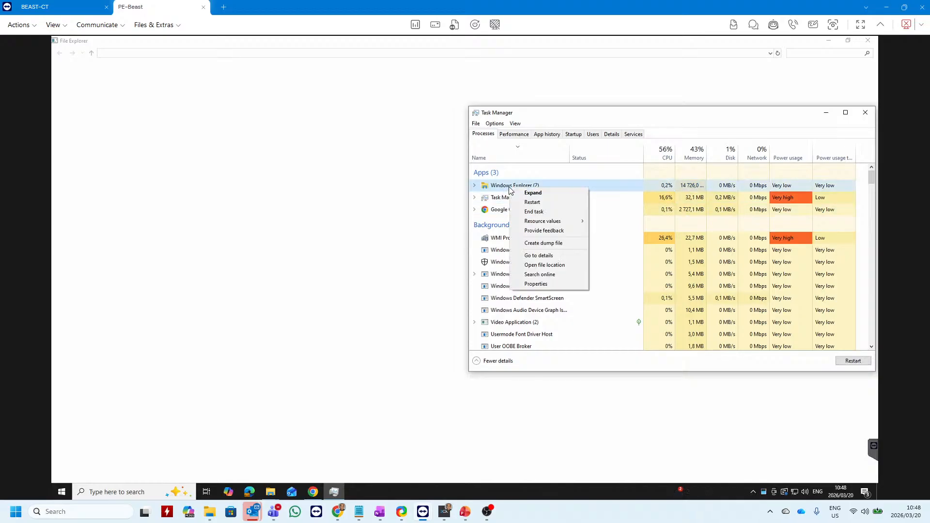
pyautogui.click(541, 213)
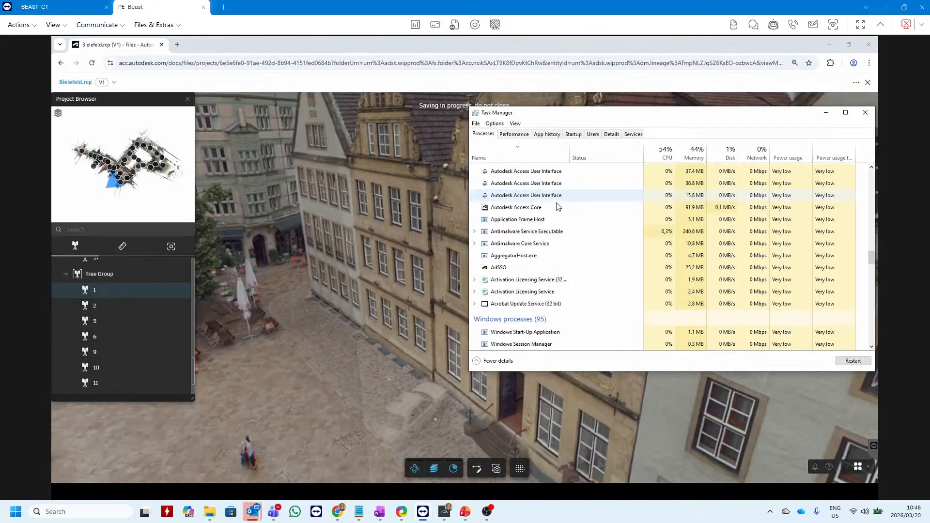
pyautogui.scroll(6, 494, 168)
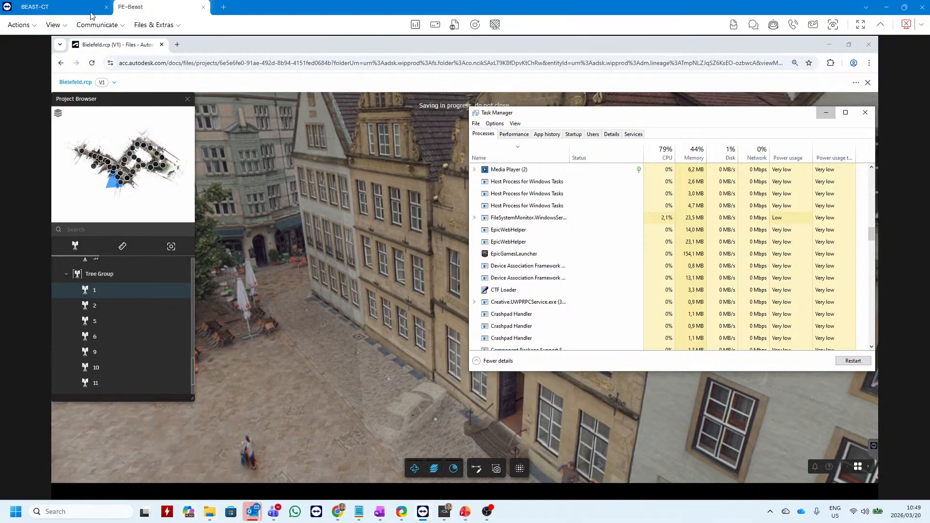
pyautogui.click(68, 9)
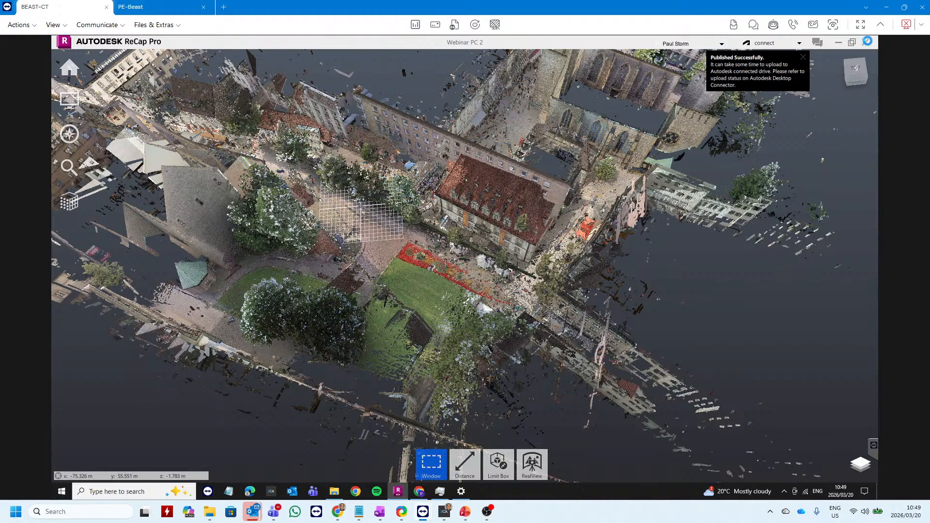
pyautogui.click(147, 8)
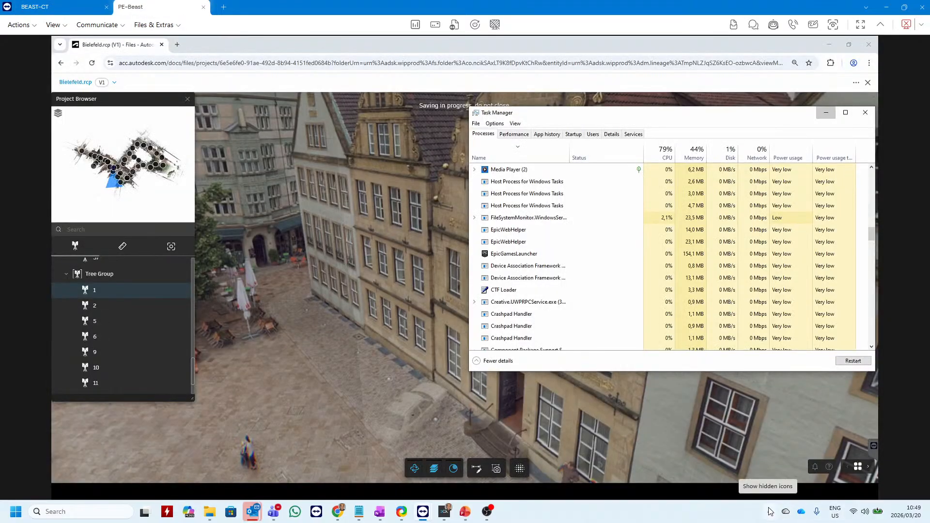
# In full-screen TeamViewer, send Ctrl+Alt+Del to PE-Beast, cancel it, and exit full screen
pyautogui.click(860, 25)
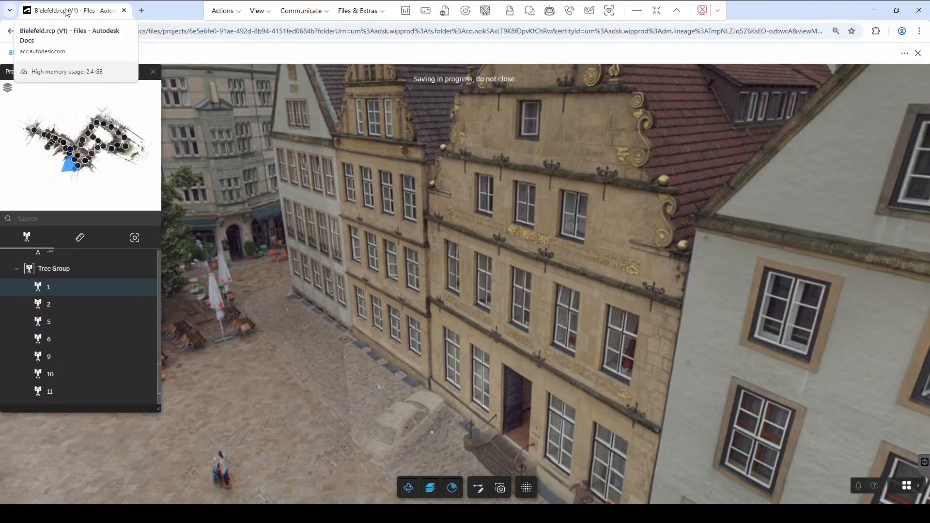
pyautogui.click(326, 13)
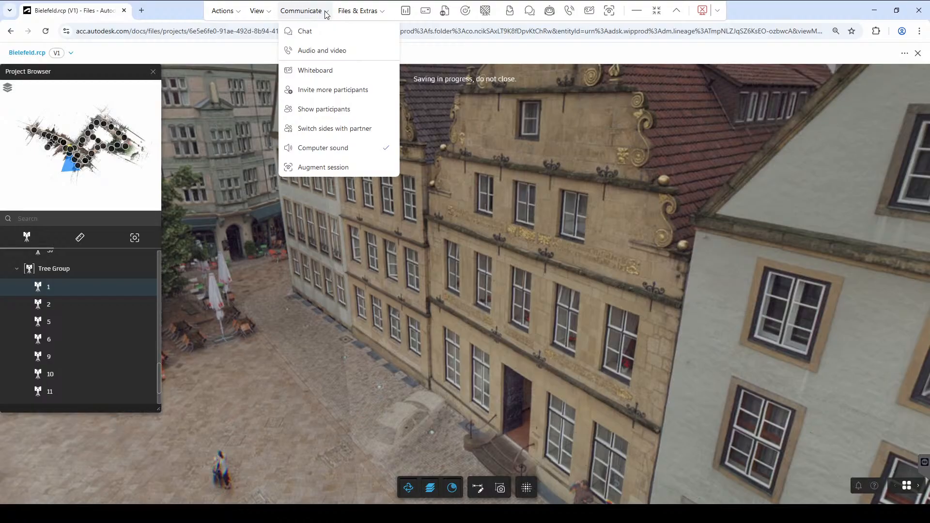
pyautogui.moveTo(275, 18)
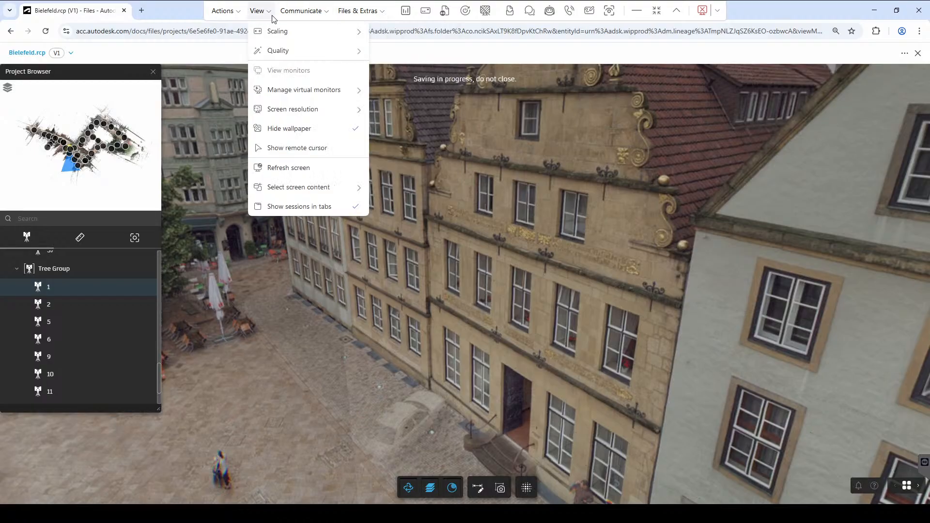
pyautogui.moveTo(225, 17)
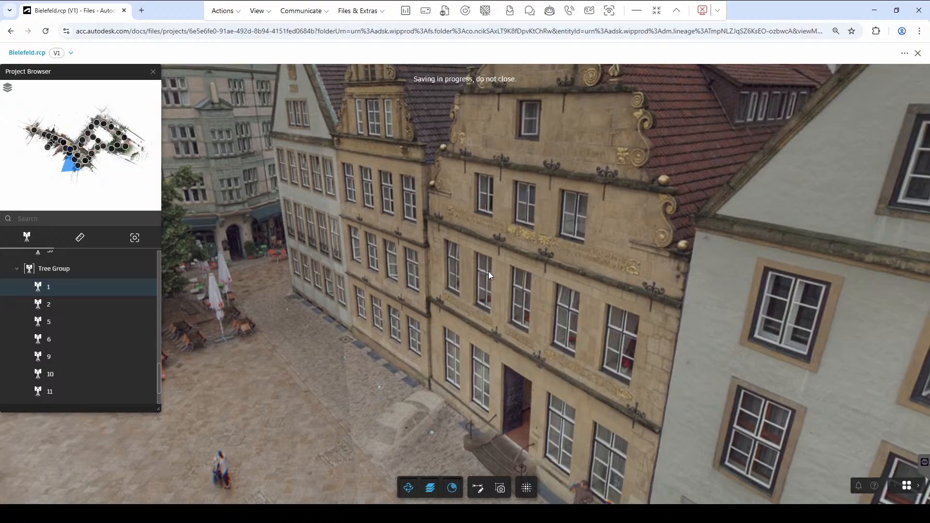
pyautogui.hotkey('ctrl', 'alt', 'Delete')
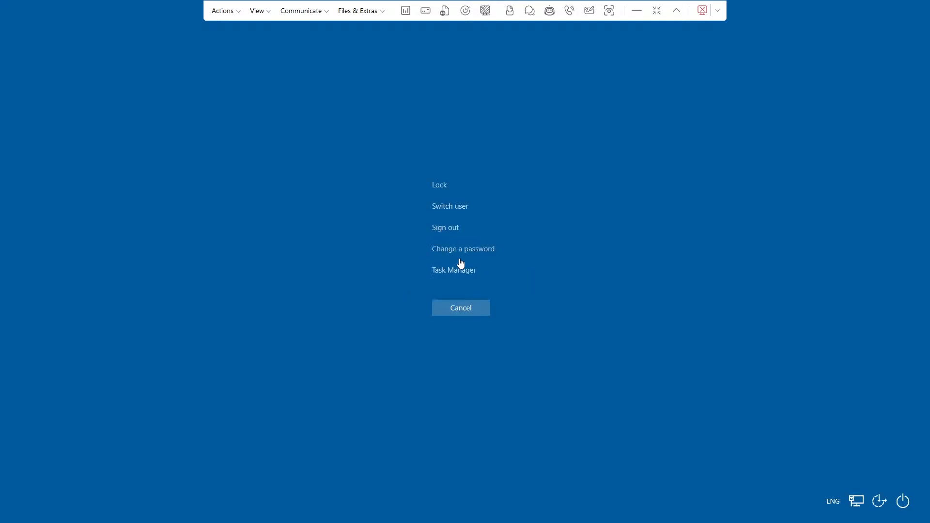
pyautogui.click(455, 275)
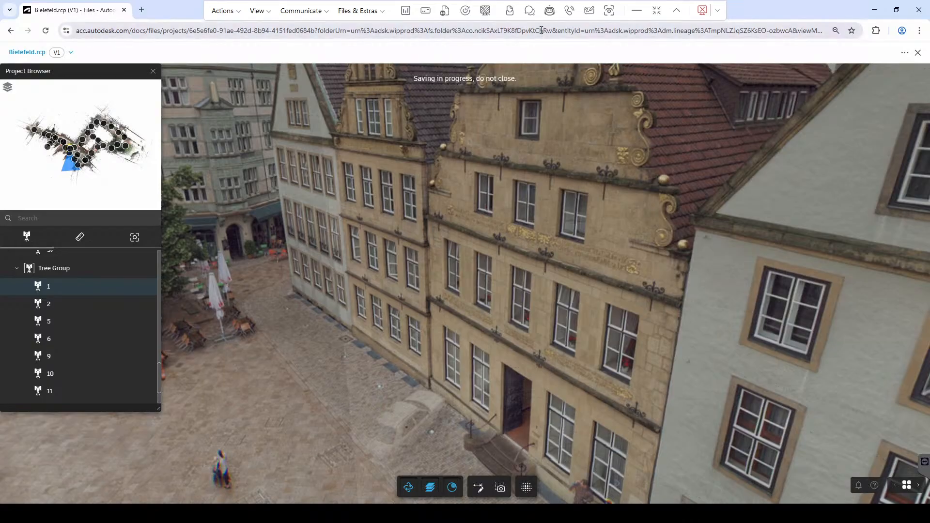
pyautogui.click(656, 10)
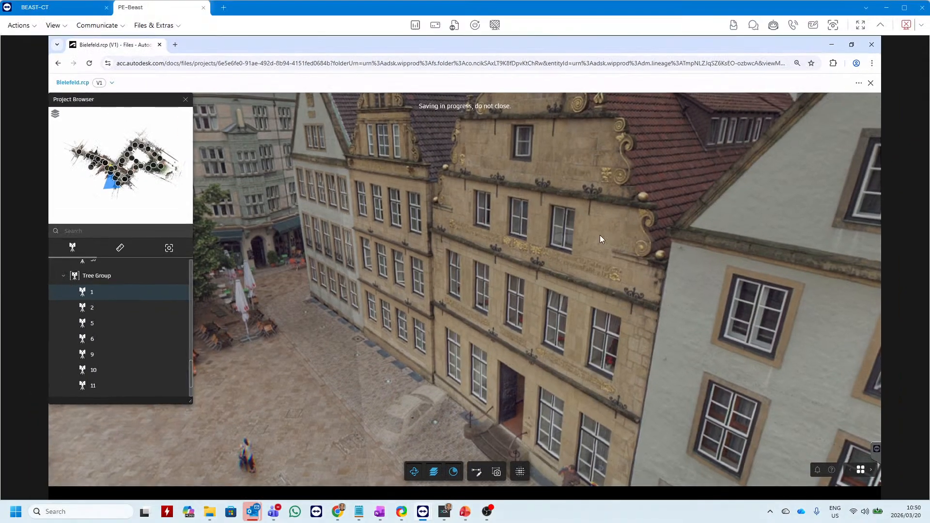
# Open Task Manager with Ctrl+Shift+Esc, end the Google Chrome task, then open Run new task
pyautogui.hotkey('ctrl', 'shift', 'Escape')
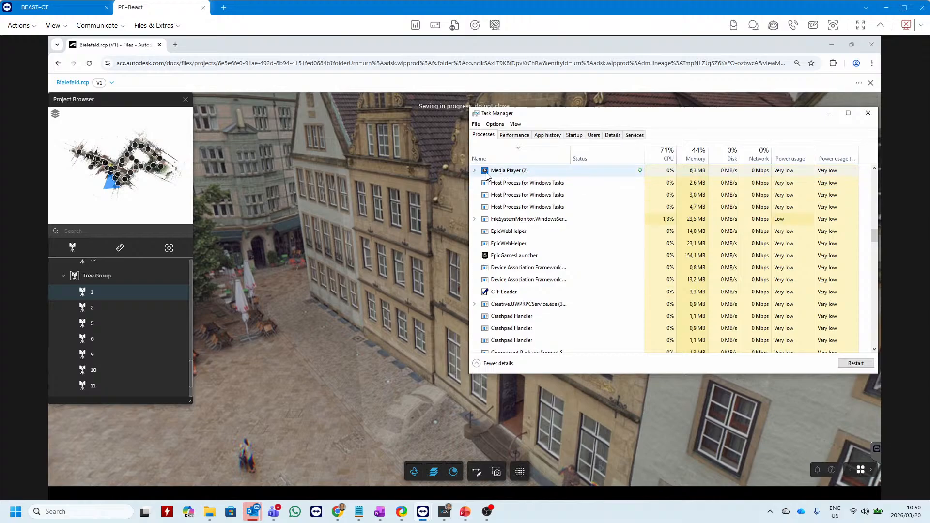
pyautogui.scroll(5, 527, 167)
pyautogui.scroll(5, 539, 173)
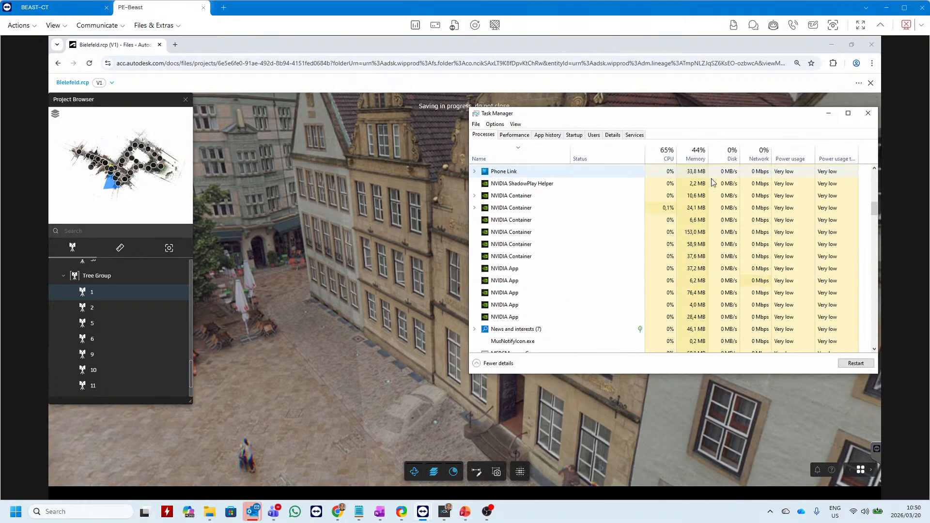
pyautogui.moveTo(876, 206); pyautogui.dragTo(872, 203)
pyautogui.scroll(10, 867, 205)
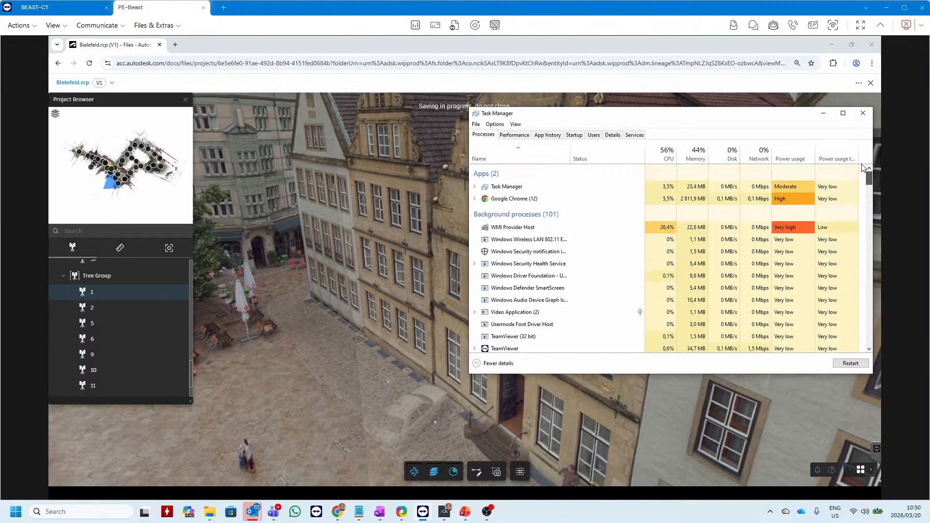
pyautogui.click(516, 202)
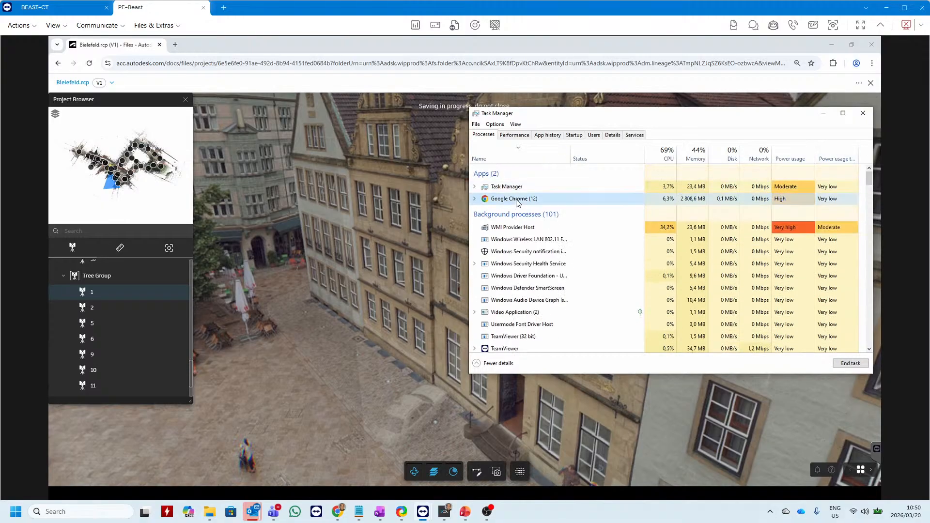
pyautogui.rightClick(516, 199)
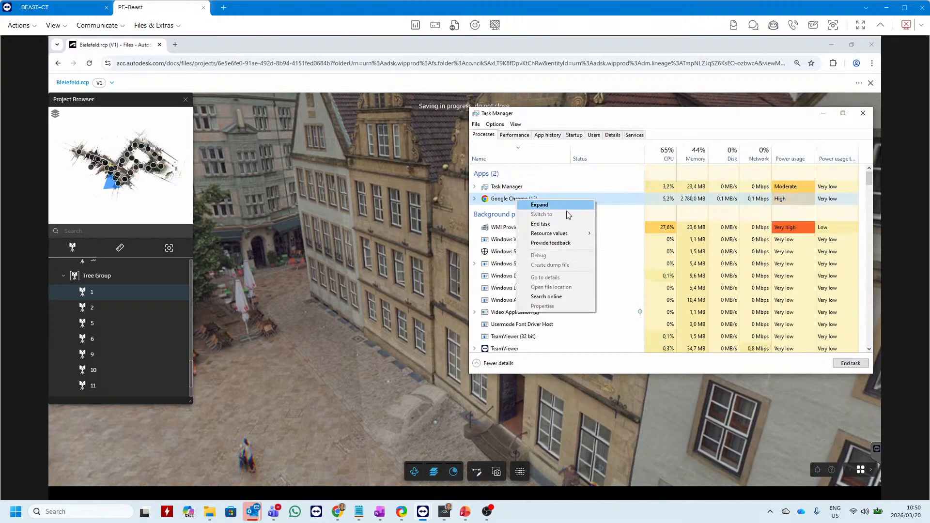
pyautogui.click(550, 225)
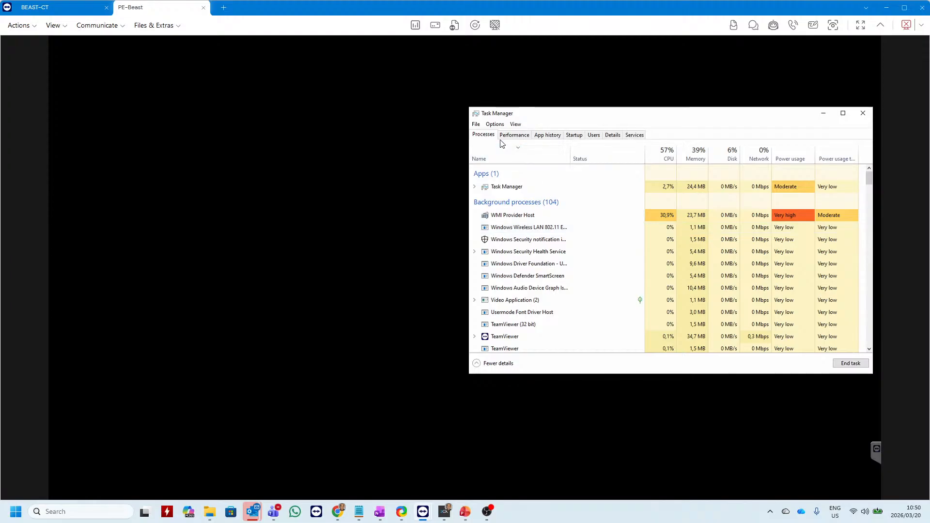
pyautogui.click(477, 125)
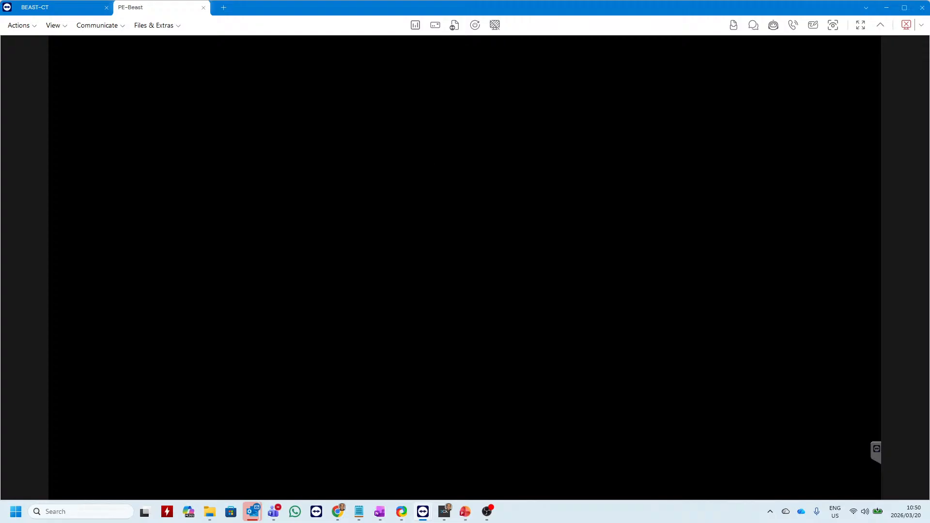
# Check the Desktop Connector upload status from the hidden tray icons on the File Explorer PC
pyautogui.click(42, 8)
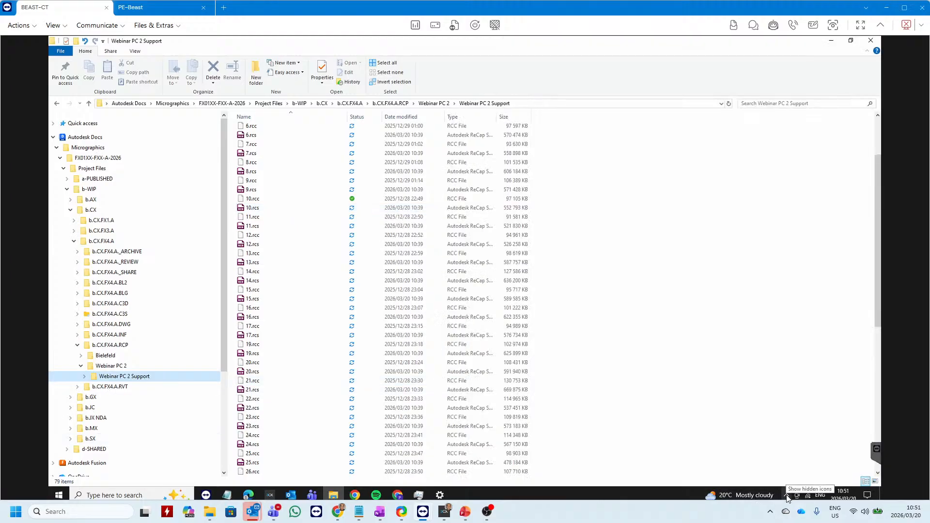
pyautogui.click(786, 495)
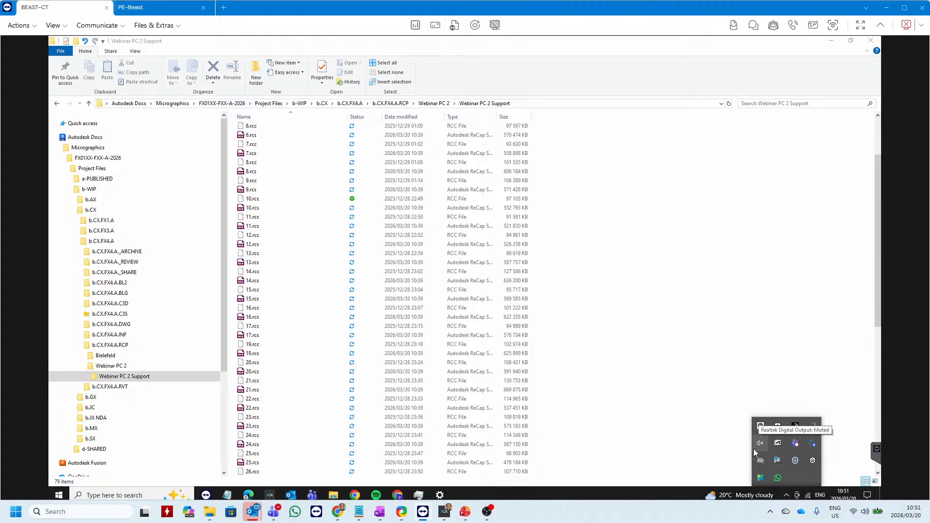
pyautogui.click(777, 461)
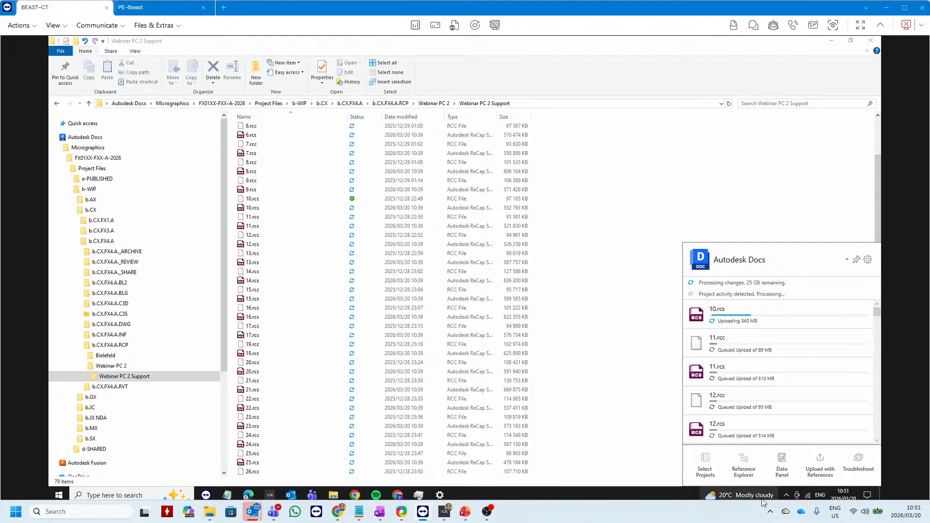
pyautogui.click(786, 495)
pyautogui.click(786, 495)
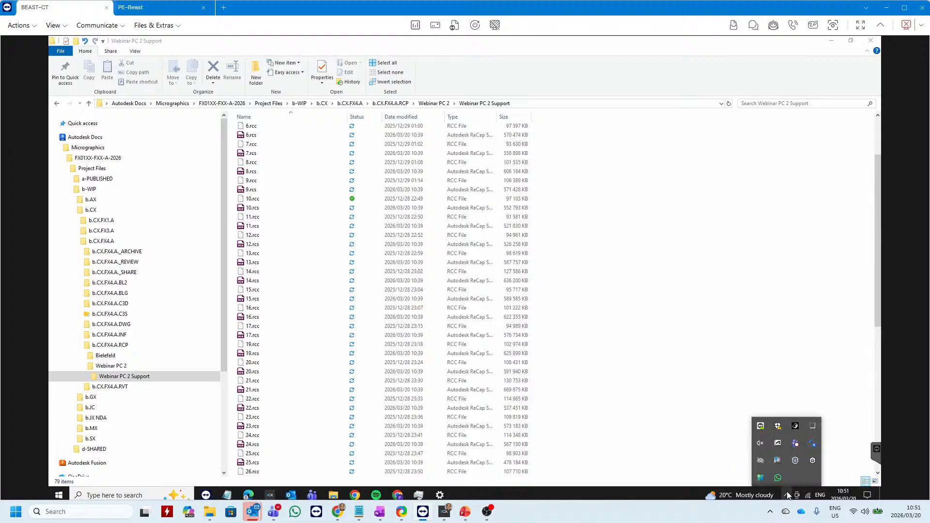
# Exit Desktop Connector, confirming the close despite unfinished syncing
pyautogui.rightClick(776, 461)
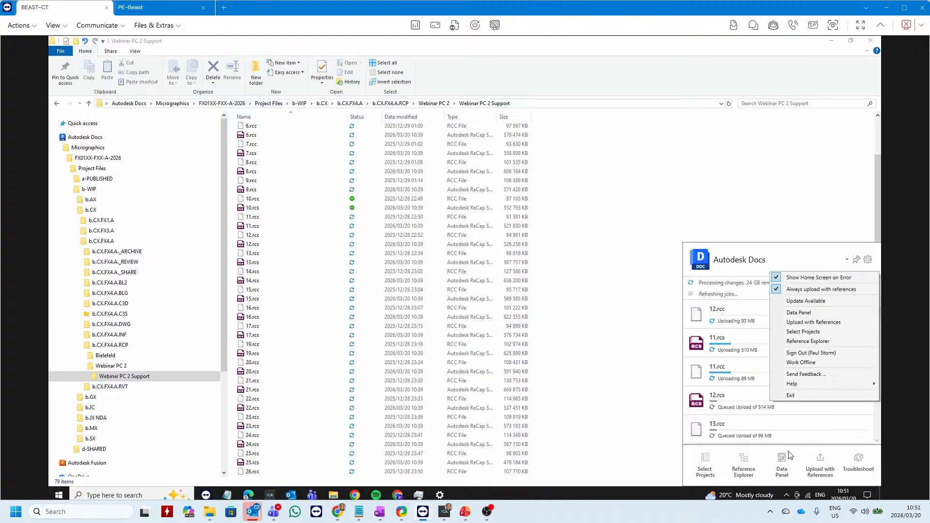
pyautogui.click(793, 395)
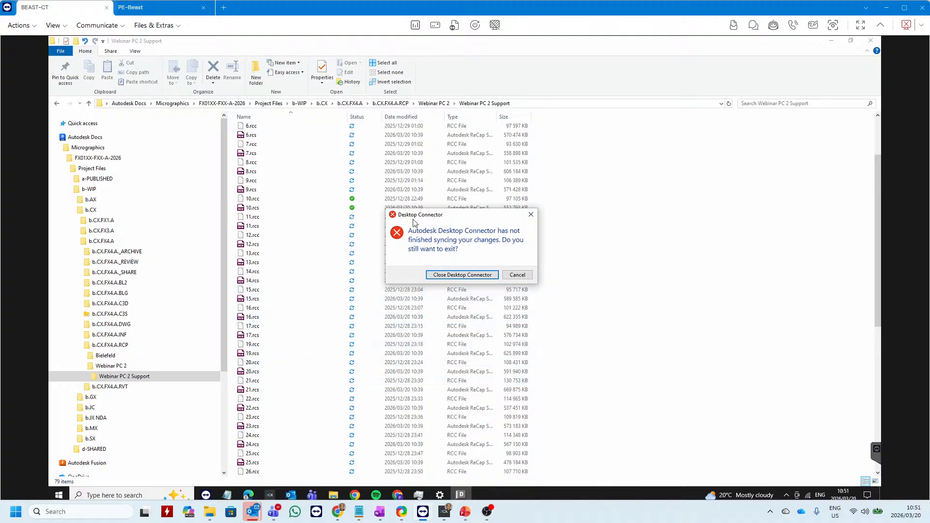
pyautogui.click(478, 279)
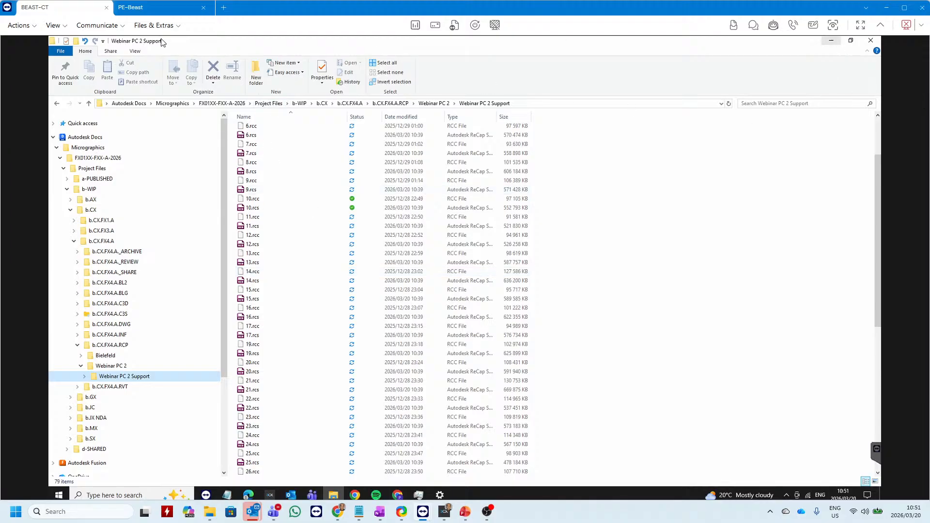
# Check the other remote computer, then switch back to the Scan Registration slide
pyautogui.click(159, 8)
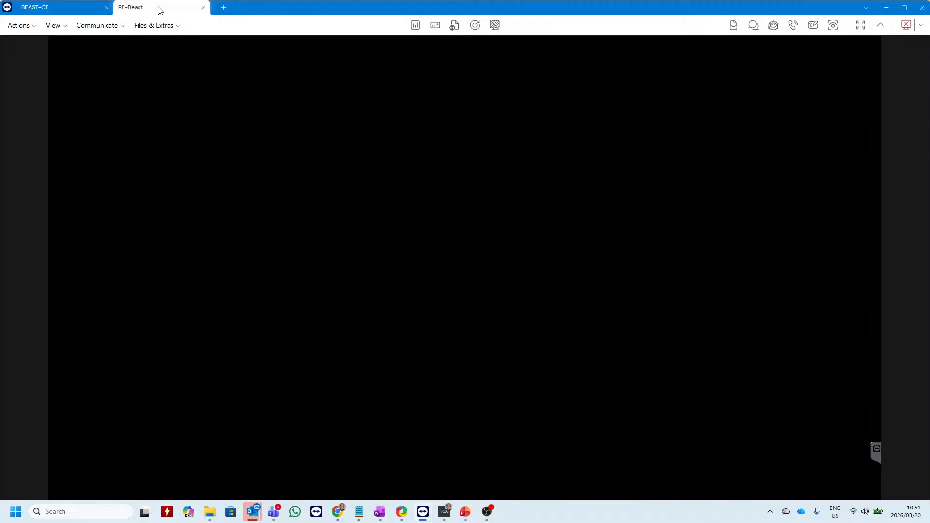
pyautogui.click(65, 8)
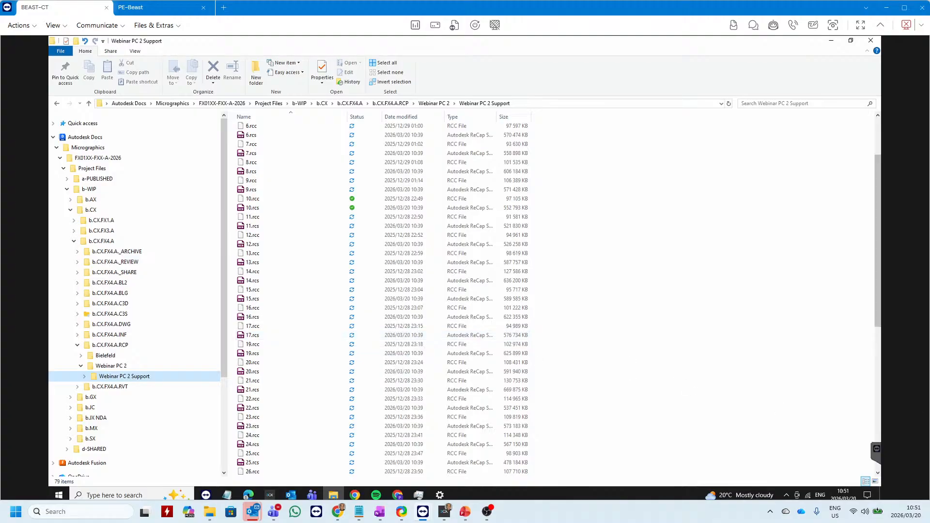
pyautogui.hotkey('alt', 'Tab')
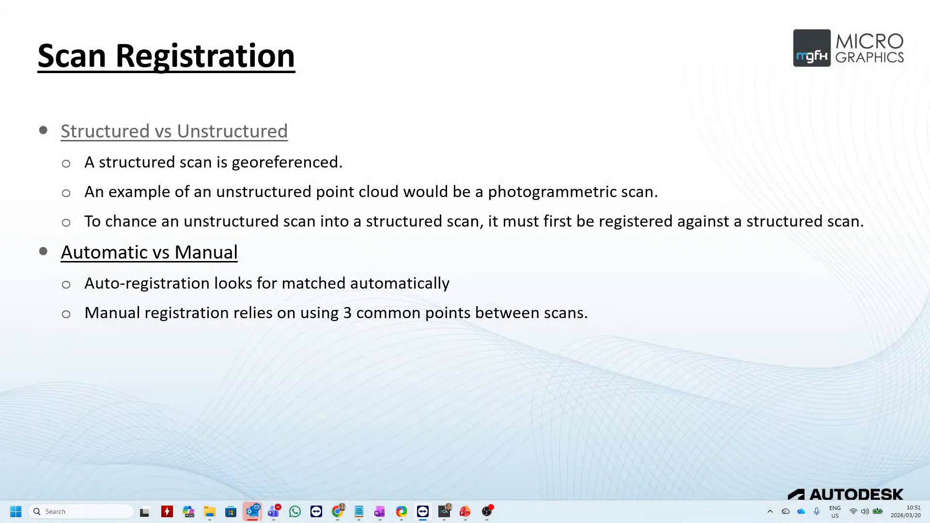